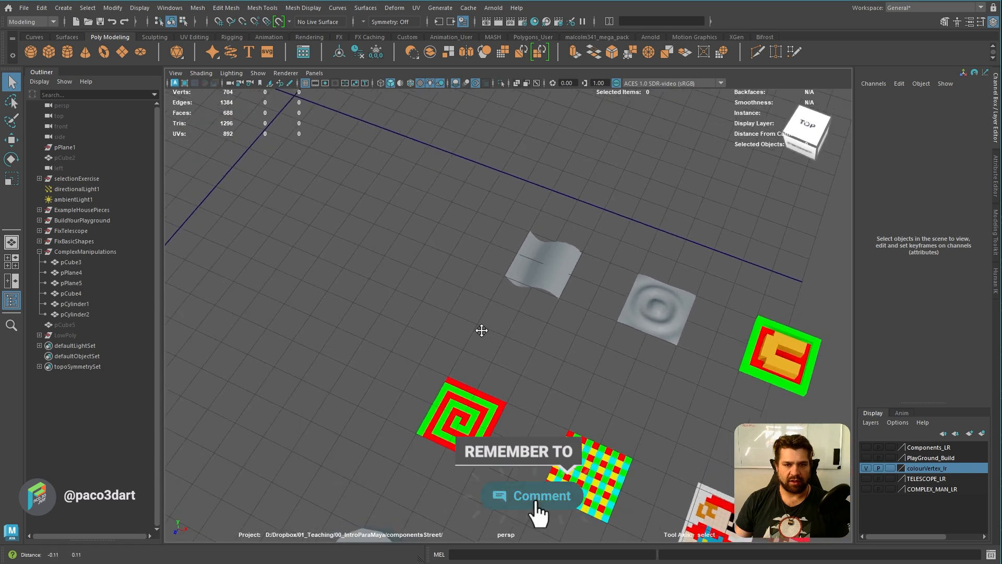
Create a polygon plane and snap it to the grid at X 60, Z 30, in front of the wavy surface
{"action": "right_click_drag", "start_coordinate": [428, 313], "coordinate": [375, 295], "text": "shift"}
{"action": "key", "text": "w"}
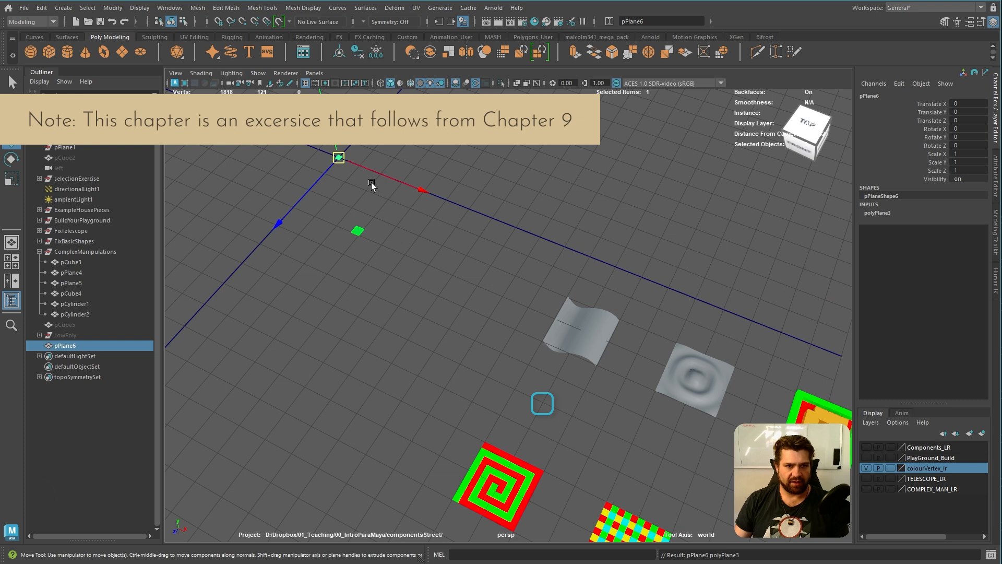
{"action": "left_click_drag", "start_coordinate": [358, 230], "coordinate": [568, 435]}
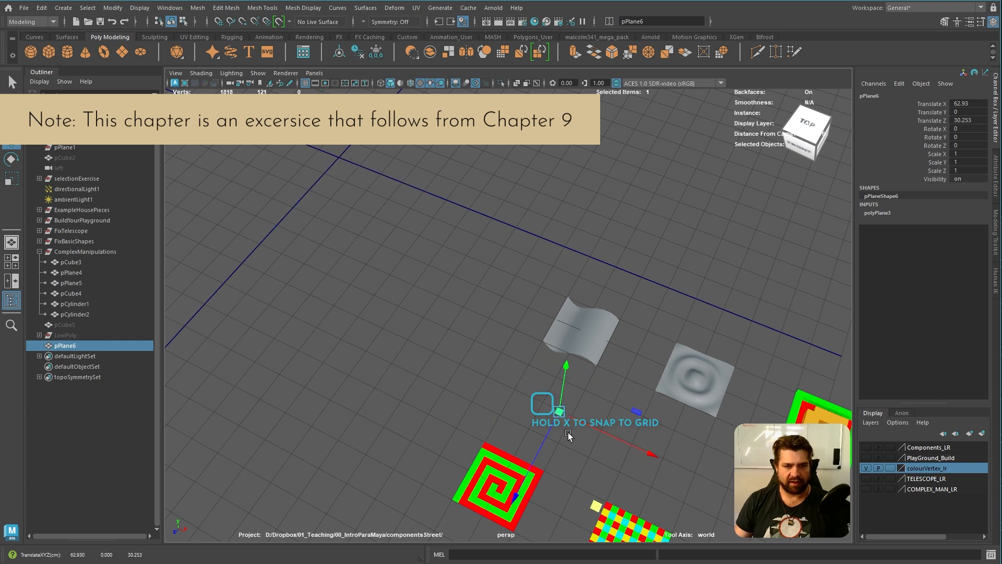
{"action": "left_click_drag", "start_coordinate": [563, 415], "coordinate": [541, 403]}
{"action": "middle_click_drag", "start_coordinate": [625, 433], "coordinate": [580, 361], "text": "alt"}
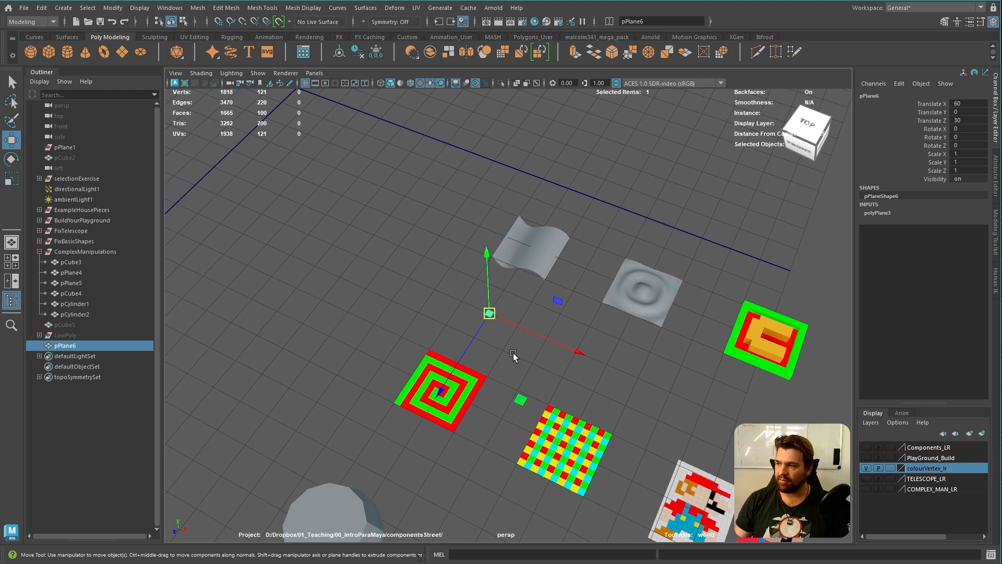
Set the new plane's width and height to 10 in its creation settings, then deselect it
{"action": "right_click_drag", "start_coordinate": [492, 355], "coordinate": [734, 400], "text": "alt"}
{"action": "middle_click_drag", "start_coordinate": [507, 493], "coordinate": [635, 443], "text": "alt"}
{"action": "mouse_move", "coordinate": [634, 443]}
{"action": "left_mouse_down", "text": "alt"}
{"action": "mouse_move", "coordinate": [689, 266]}
{"action": "mouse_move", "coordinate": [622, 415]}
{"action": "left_mouse_up", "text": "alt"}
{"action": "right_click_drag", "start_coordinate": [622, 415], "coordinate": [606, 390], "text": "alt"}
{"action": "middle_click_drag", "start_coordinate": [609, 424], "coordinate": [604, 393], "text": "alt"}
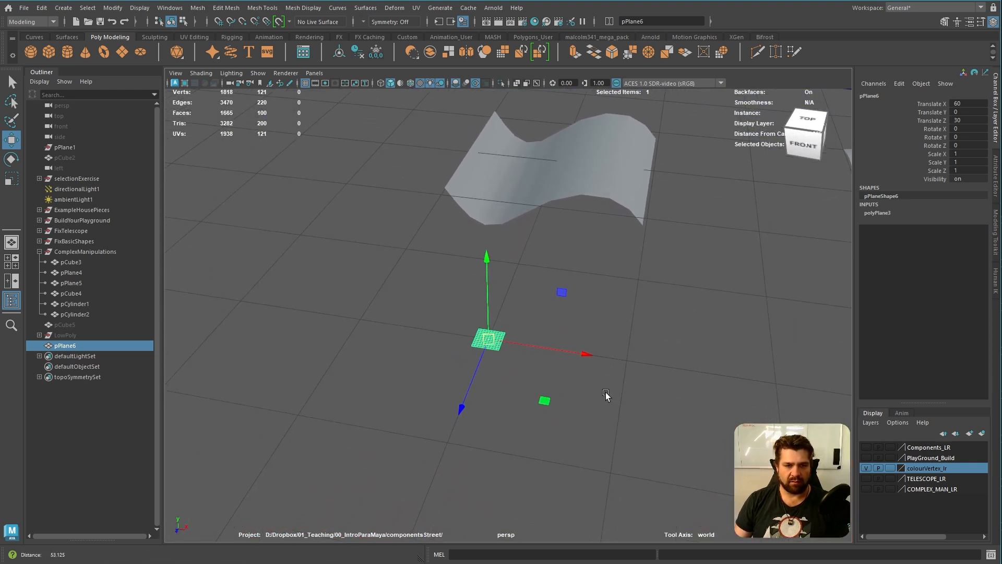
{"action": "right_click_drag", "start_coordinate": [604, 393], "coordinate": [613, 404], "text": "alt"}
{"action": "middle_click_drag", "start_coordinate": [617, 412], "coordinate": [610, 403], "text": "alt"}
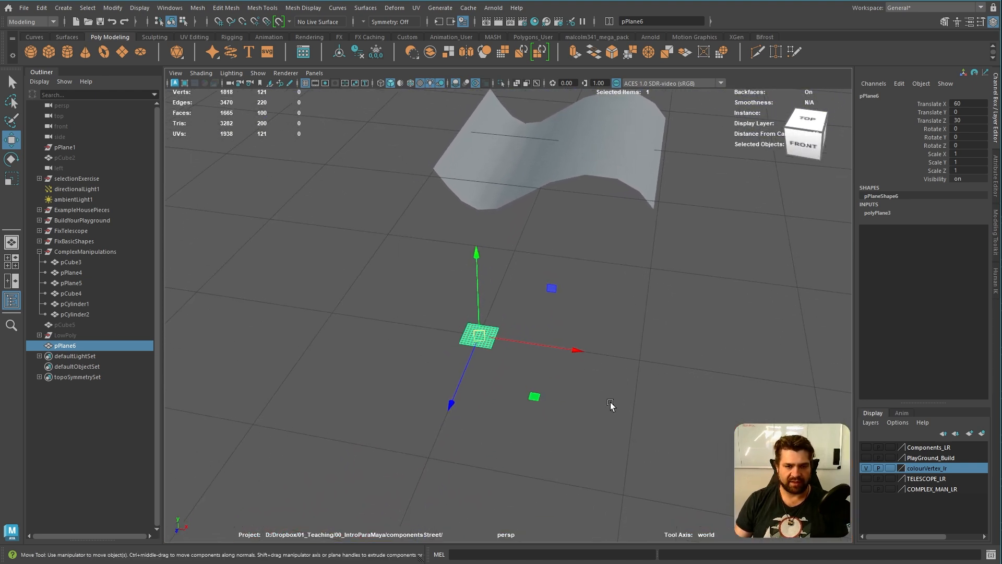
{"action": "key", "text": "t"}
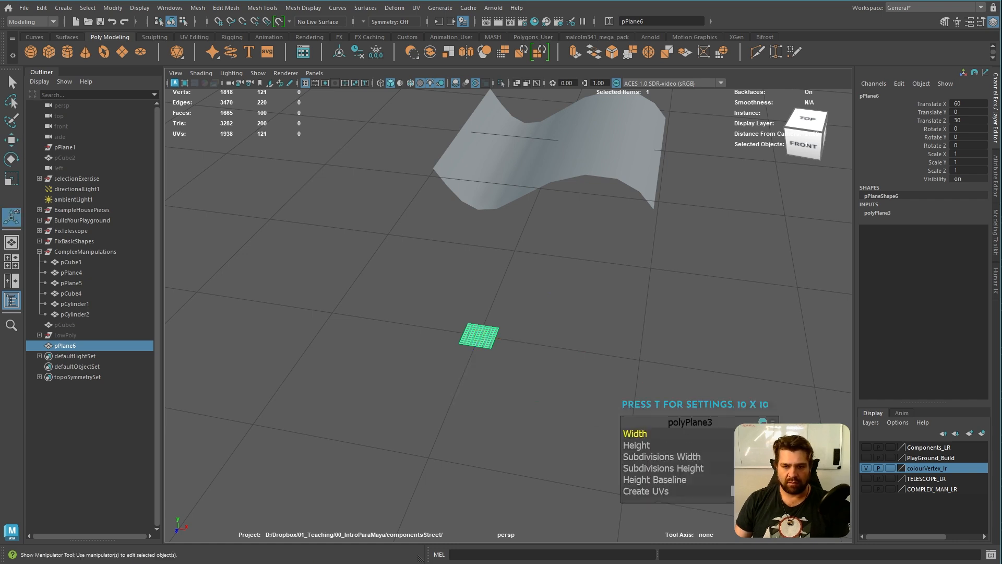
{"action": "type", "text": "10"}
{"action": "key", "text": "Tab"}
{"action": "type", "text": "10"}
{"action": "key", "text": "Tab"}
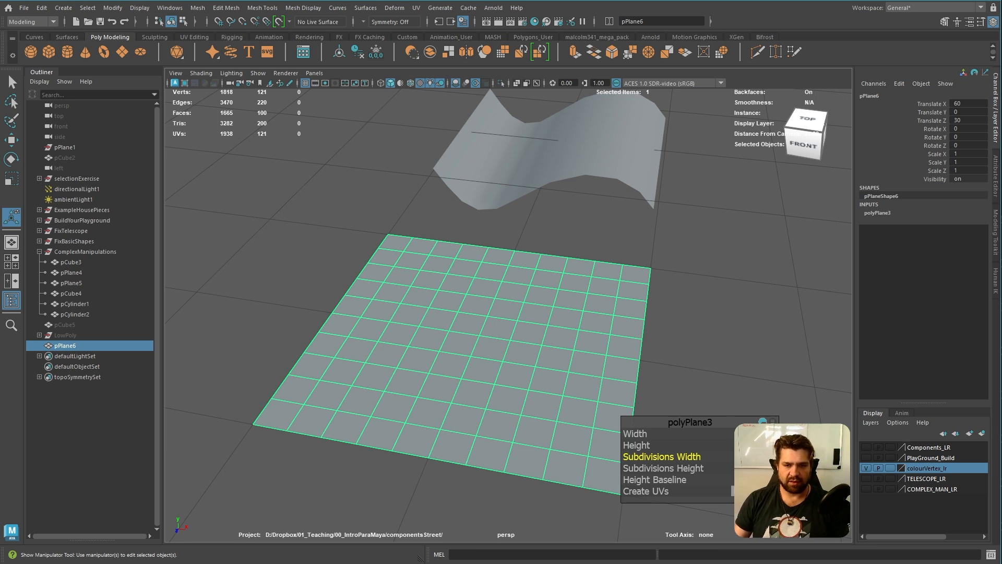
{"action": "left_click_drag", "start_coordinate": [702, 420], "coordinate": [755, 403]}
{"action": "left_click", "coordinate": [675, 246]}
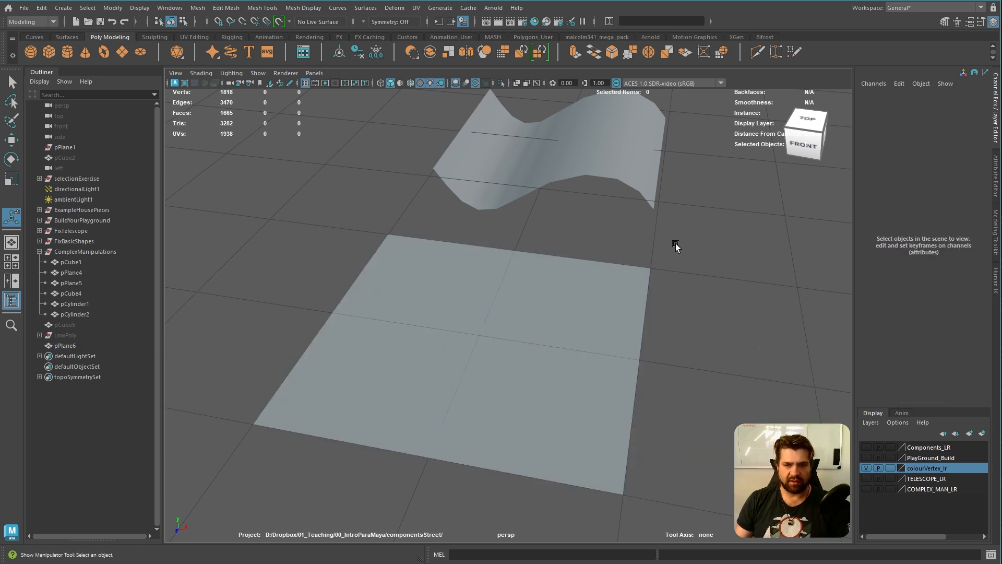
Examine the wavy and rippled reference surfaces against the new plane, checking the ripple's mesh density
{"action": "left_click", "coordinate": [631, 177]}
{"action": "left_click", "coordinate": [561, 323]}
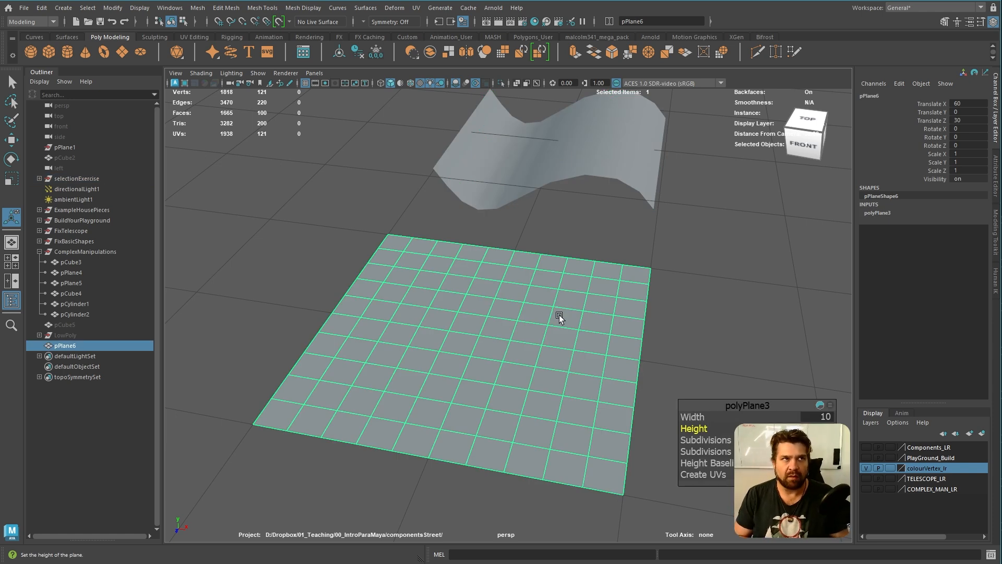
{"action": "scroll", "coordinate": [504, 283], "scroll_direction": "down", "scroll_amount": 5}
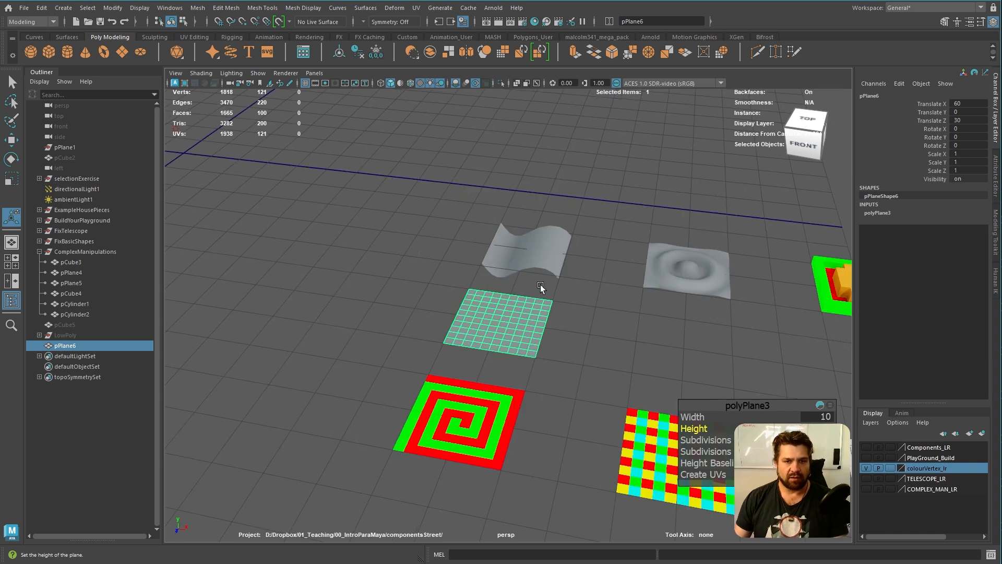
{"action": "left_click", "coordinate": [466, 303]}
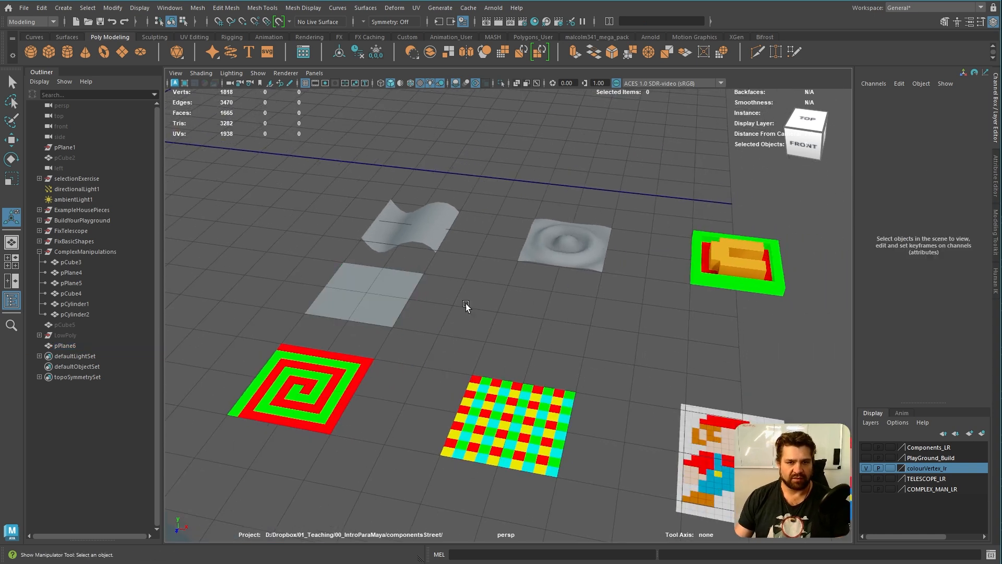
{"action": "left_click", "coordinate": [360, 300]}
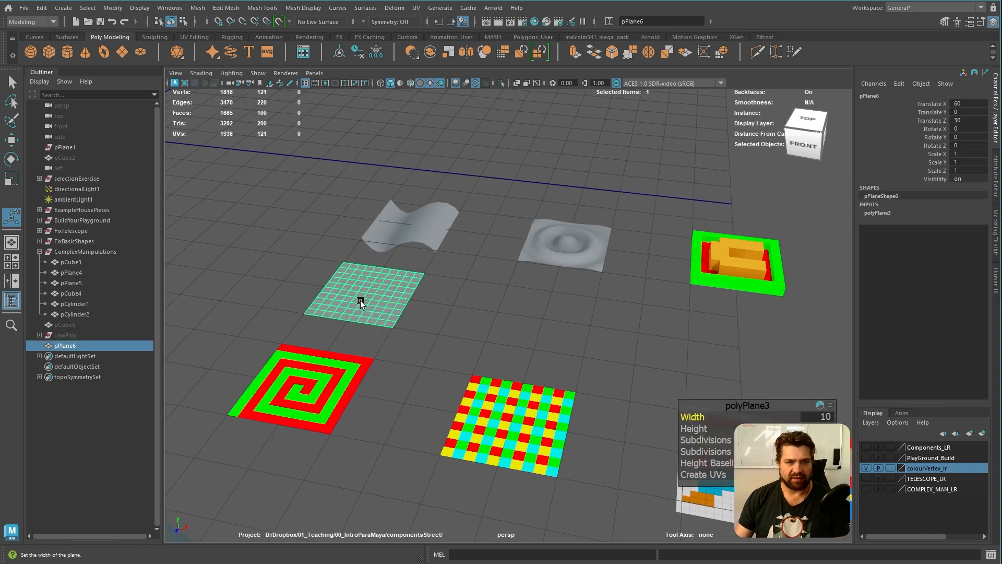
{"action": "scroll", "coordinate": [498, 339], "scroll_direction": "up", "scroll_amount": 5}
{"action": "left_click", "coordinate": [617, 278]}
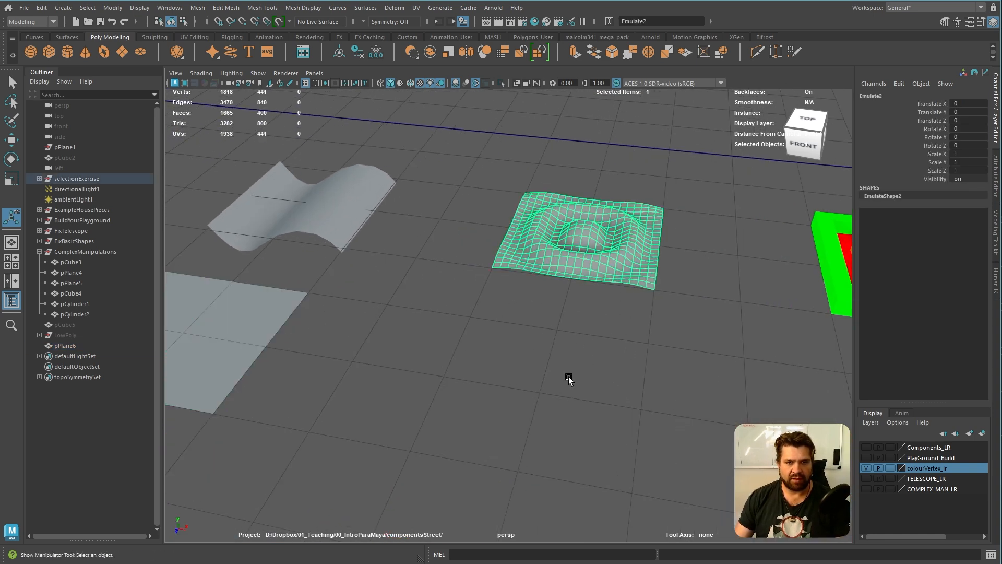
{"action": "scroll", "coordinate": [467, 363], "scroll_direction": "up", "scroll_amount": 2}
{"action": "middle_click_drag", "start_coordinate": [467, 363], "coordinate": [509, 383], "text": "alt"}
{"action": "left_click", "coordinate": [425, 229]}
Duplicate the 10 by 10 plane and move the copy along X to about 71
{"action": "left_click", "coordinate": [352, 339]}
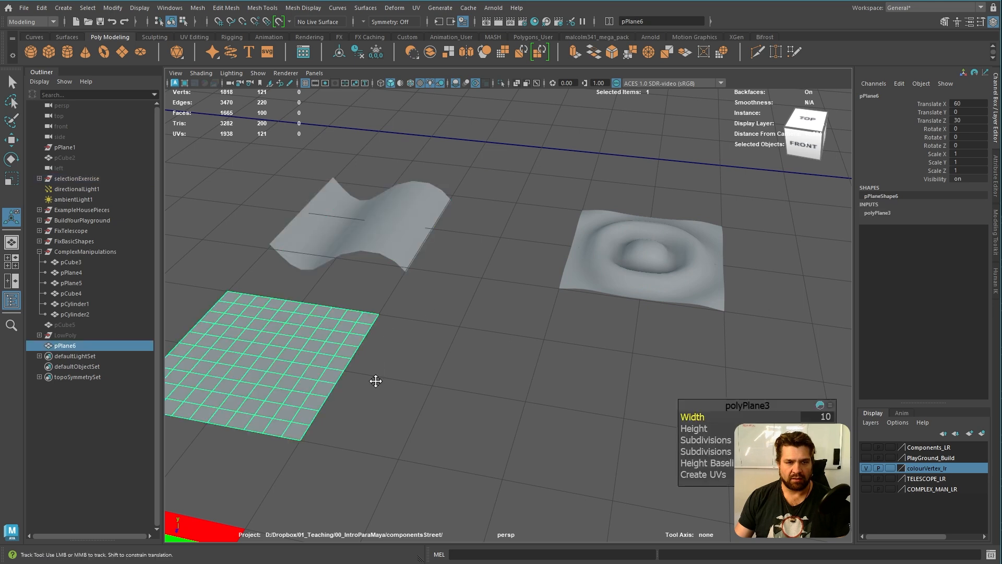
{"action": "middle_click_drag", "start_coordinate": [381, 378], "coordinate": [589, 358], "text": "alt"}
{"action": "key", "text": "ctrl+d"}
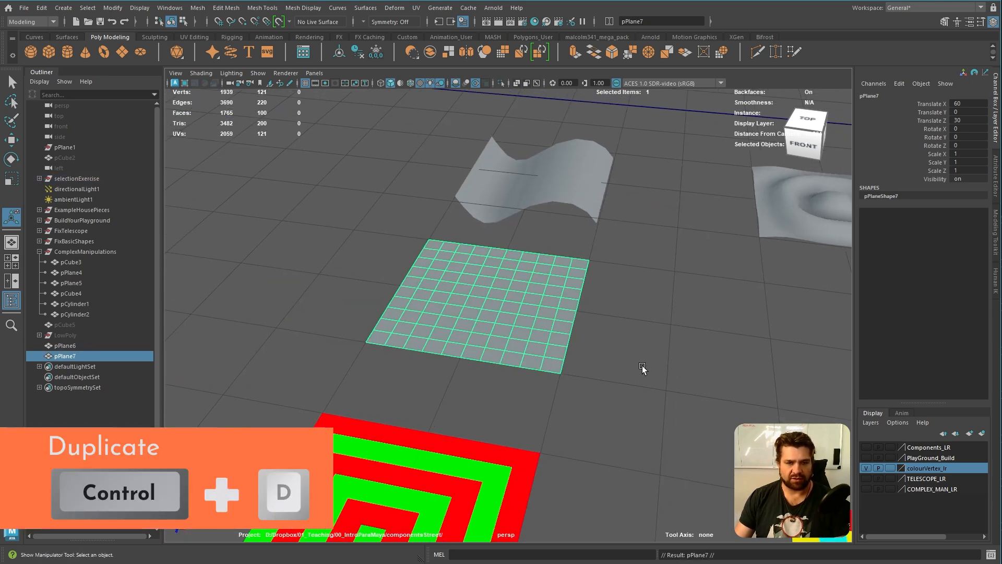
{"action": "key", "text": "w"}
{"action": "left_click_drag", "start_coordinate": [583, 316], "coordinate": [787, 340]}
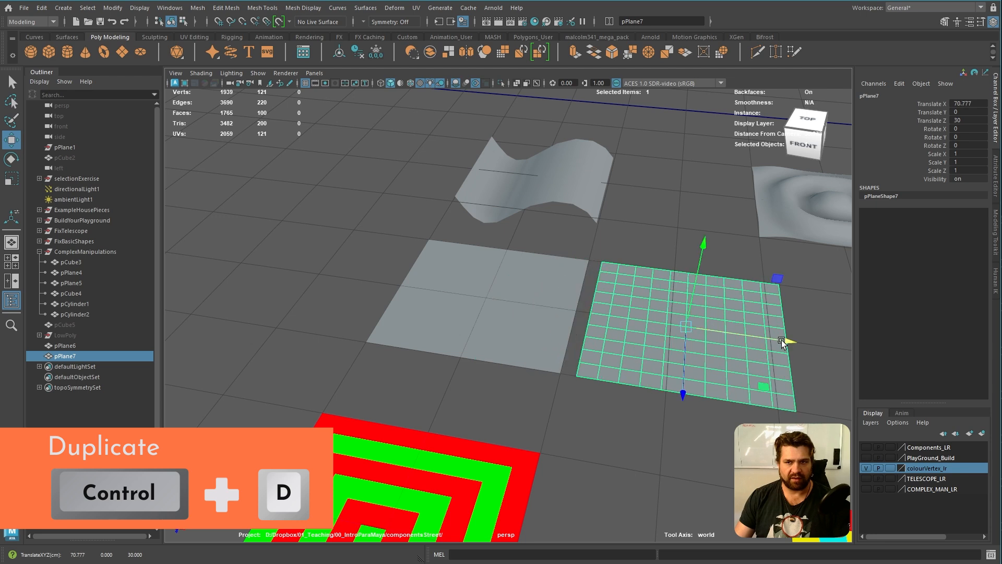
{"action": "middle_click_drag", "start_coordinate": [787, 340], "coordinate": [647, 336], "text": "alt"}
Place the original plane at X 80 in front of the rippled surface and return the copy to the front of the wavy surface
{"action": "left_click", "coordinate": [390, 279]}
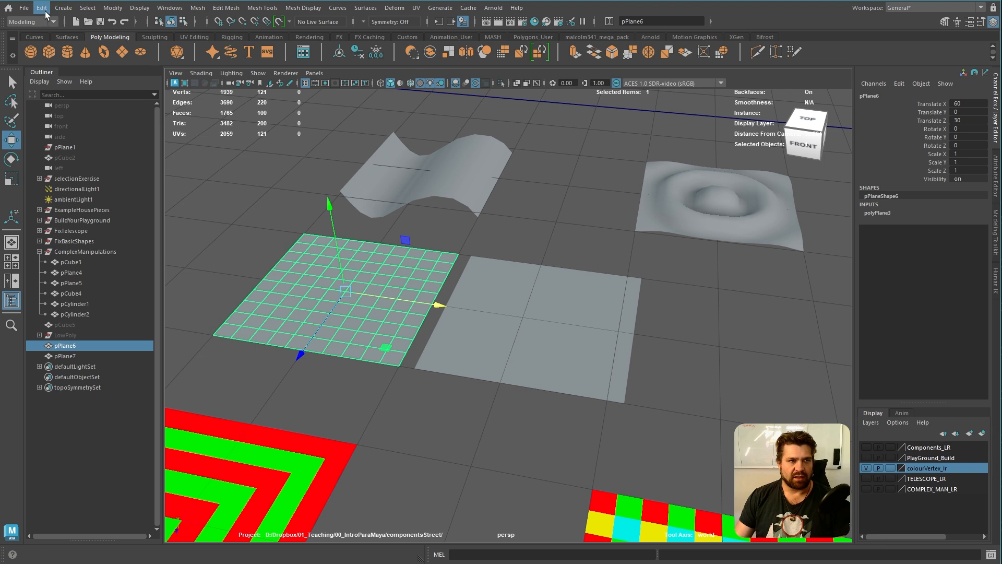
{"action": "left_click_drag", "start_coordinate": [436, 314], "coordinate": [829, 358]}
{"action": "left_click", "coordinate": [549, 324]}
{"action": "left_click_drag", "start_coordinate": [549, 324], "coordinate": [354, 288]}
{"action": "middle_click_drag", "start_coordinate": [777, 346], "coordinate": [580, 328], "text": "alt"}
{"action": "left_click", "coordinate": [523, 332]}
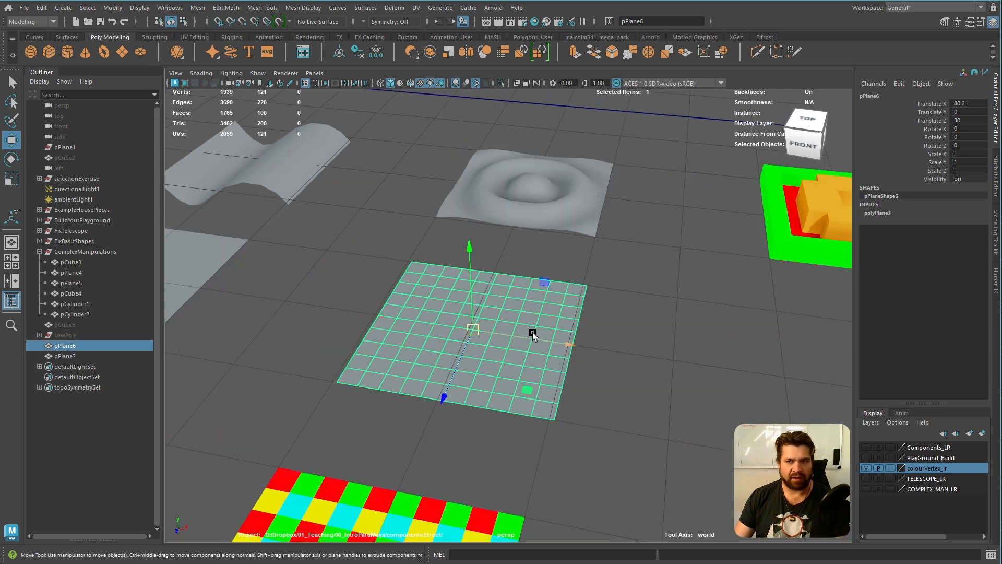
{"action": "left_click_drag", "start_coordinate": [454, 333], "coordinate": [465, 326]}
Open the creation settings of the plane in front of the rippled surface
{"action": "scroll", "coordinate": [532, 349], "scroll_direction": "up", "scroll_amount": 3}
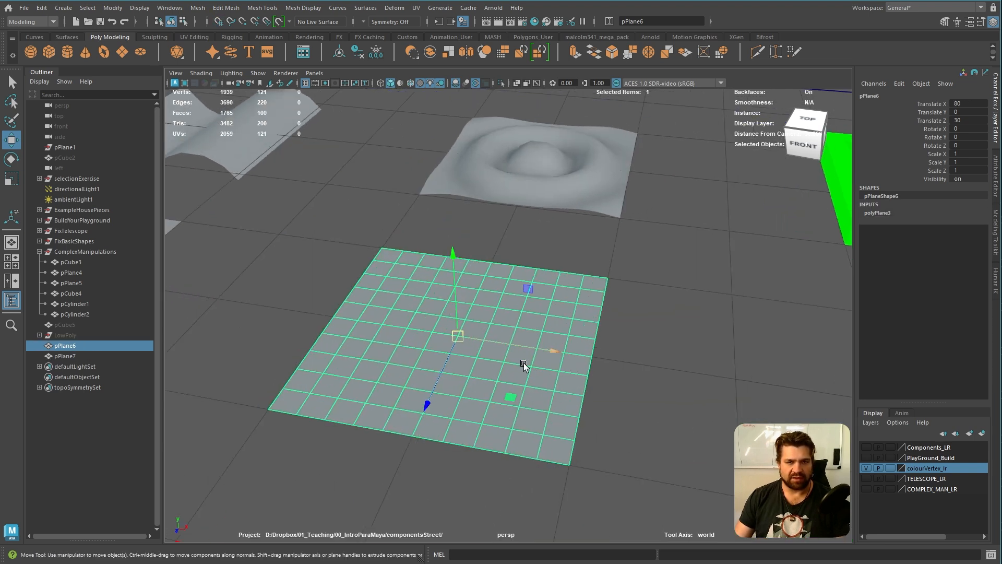
{"action": "scroll", "coordinate": [518, 355], "scroll_direction": "down", "scroll_amount": 4}
{"action": "middle_click_drag", "start_coordinate": [553, 266], "coordinate": [547, 348], "text": "alt"}
{"action": "scroll", "coordinate": [560, 261], "scroll_direction": "up", "scroll_amount": 2}
{"action": "middle_click_drag", "start_coordinate": [545, 431], "coordinate": [568, 295], "text": "alt"}
{"action": "scroll", "coordinate": [568, 295], "scroll_direction": "up", "scroll_amount": 3}
{"action": "middle_click_drag", "start_coordinate": [600, 170], "coordinate": [585, 286], "text": "alt"}
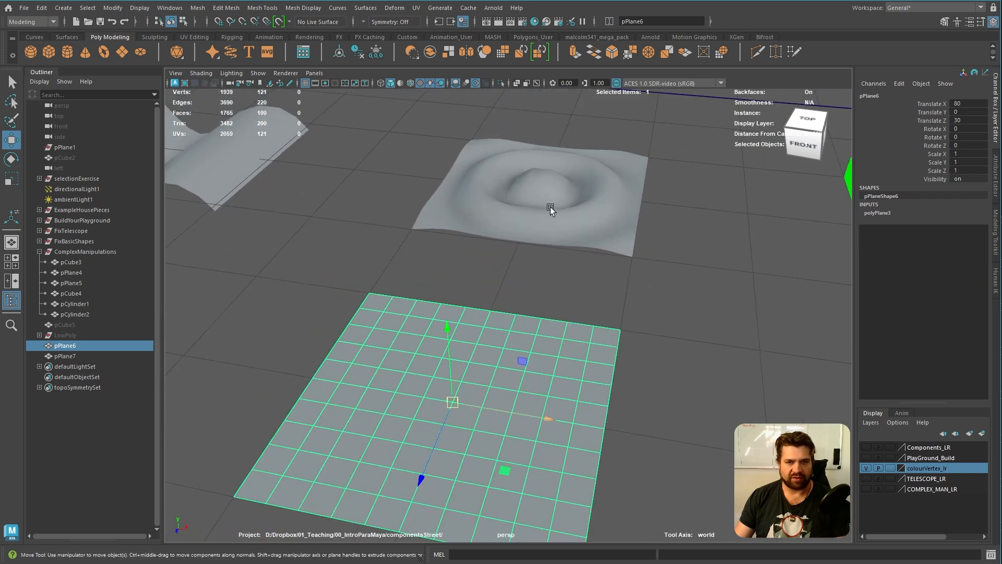
{"action": "middle_click_drag", "start_coordinate": [516, 355], "coordinate": [518, 341], "text": "alt"}
{"action": "key", "text": "t"}
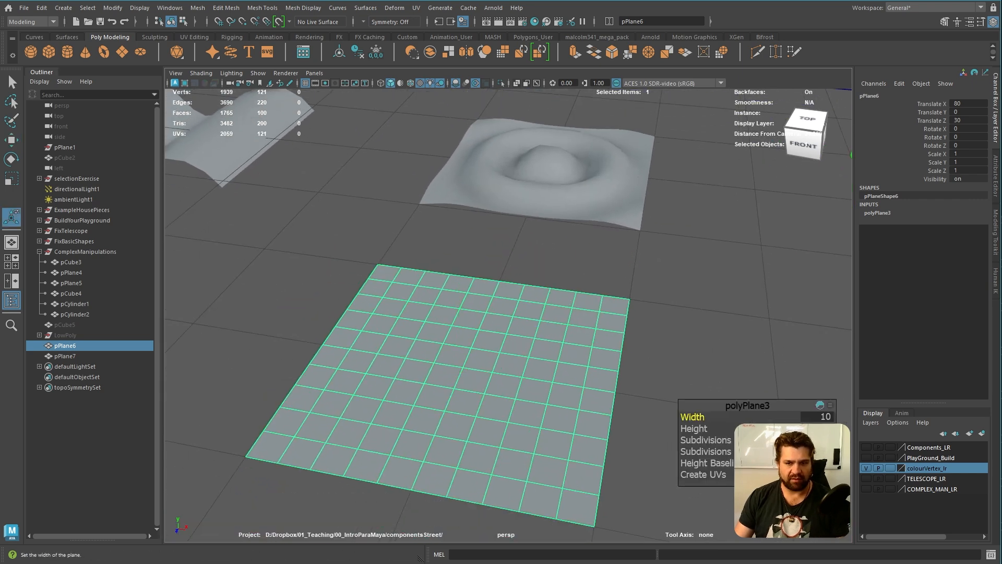
{"action": "left_click", "coordinate": [814, 416]}
{"action": "type", "text": "20"}
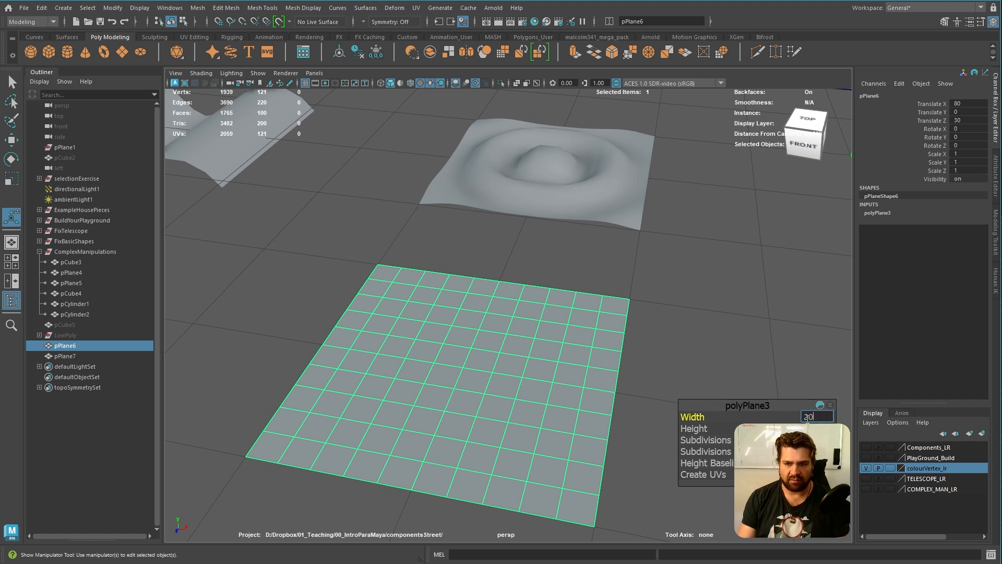
{"action": "key", "text": "Tab"}
{"action": "left_click", "coordinate": [806, 419]}
{"action": "type", "text": "10"}
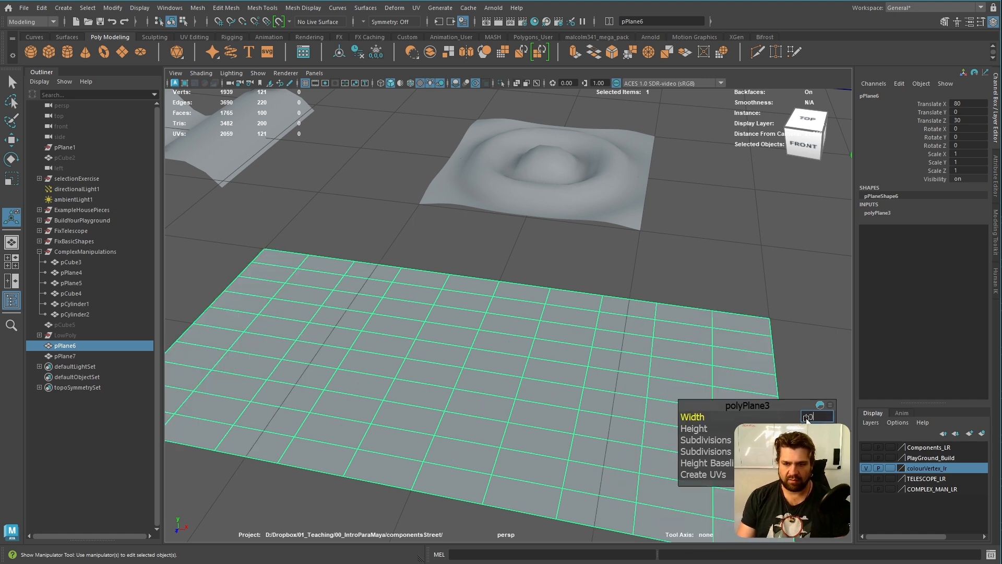
{"action": "key", "text": "Tab"}
{"action": "key", "text": "Tab"}
{"action": "key", "text": "Tab"}
Set the plane's width and height subdivisions to 20
{"action": "type", "text": "20"}
{"action": "key", "text": "Return"}
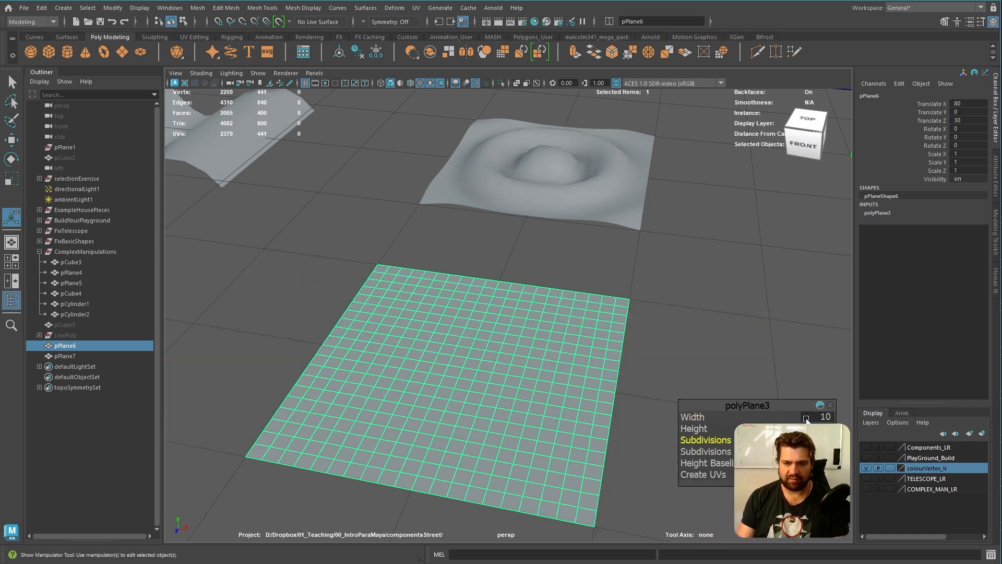
{"action": "left_click", "coordinate": [721, 337]}
{"action": "left_click", "coordinate": [553, 367]}
Duplicate the plane in front of the wavy surface and snap the copy to X 100, Z 30, in front of the stepped relief
{"action": "scroll", "coordinate": [541, 369], "scroll_direction": "down", "scroll_amount": 7}
{"action": "middle_click_drag", "start_coordinate": [541, 369], "coordinate": [499, 385], "text": "alt"}
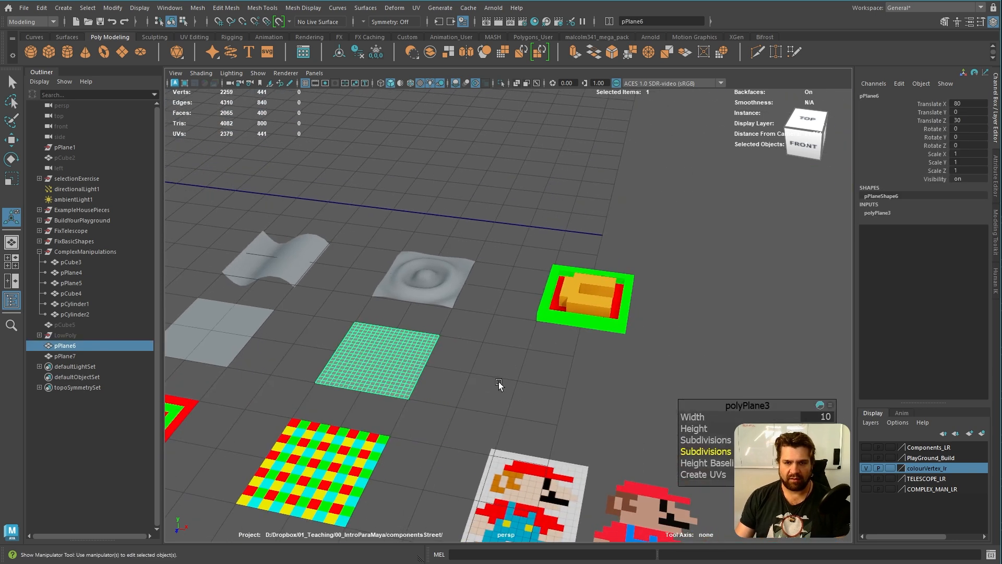
{"action": "scroll", "coordinate": [499, 385], "scroll_direction": "up", "scroll_amount": 5}
{"action": "left_click", "coordinate": [665, 300]}
{"action": "left_click_drag", "start_coordinate": [628, 390], "coordinate": [557, 468], "text": "alt"}
{"action": "right_click_drag", "start_coordinate": [556, 468], "coordinate": [402, 474], "text": "alt"}
{"action": "middle_click_drag", "start_coordinate": [401, 475], "coordinate": [525, 358], "text": "alt"}
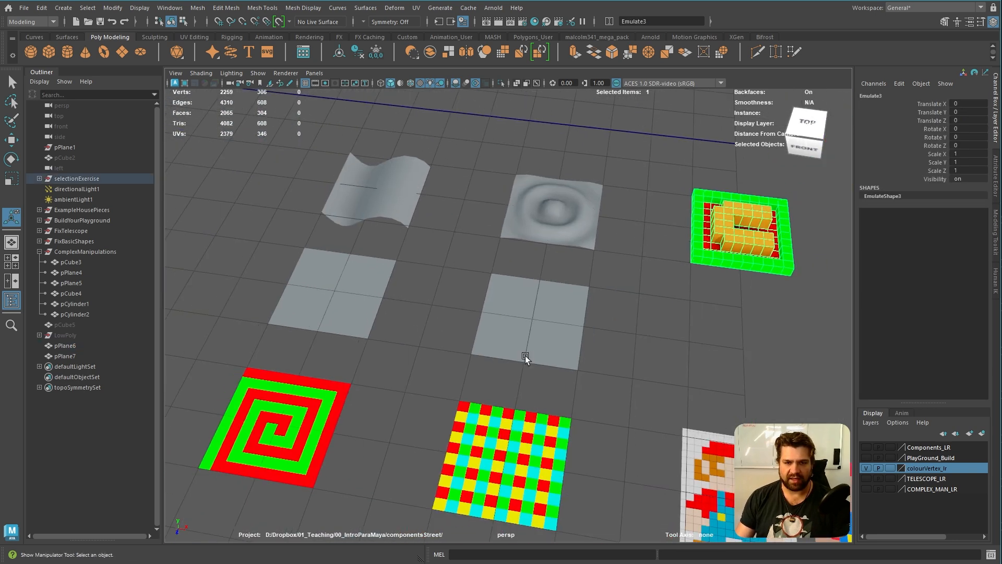
{"action": "left_click", "coordinate": [367, 311]}
{"action": "key", "text": "ctrl+d"}
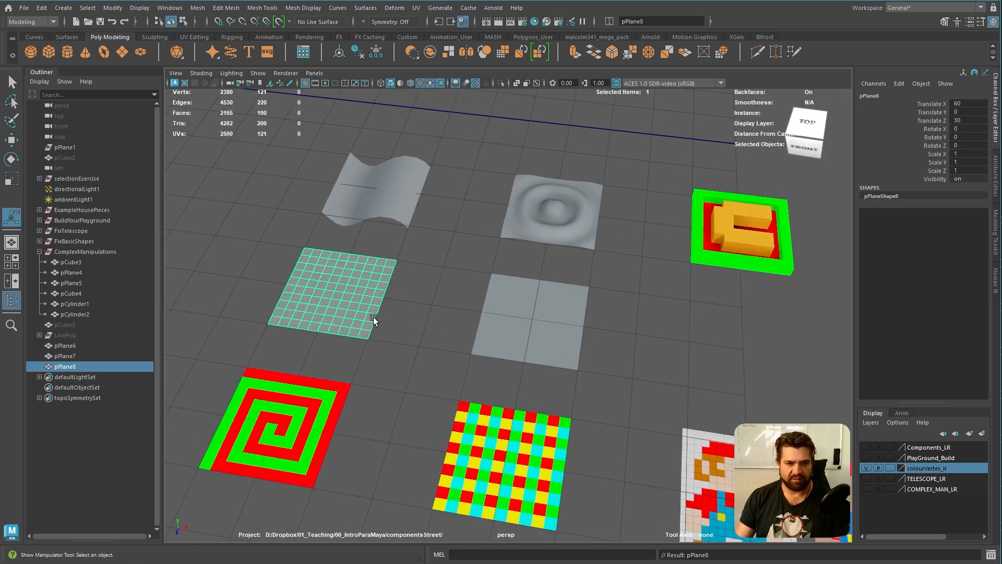
{"action": "key", "text": "w"}
{"action": "left_click_drag", "start_coordinate": [351, 302], "coordinate": [719, 345]}
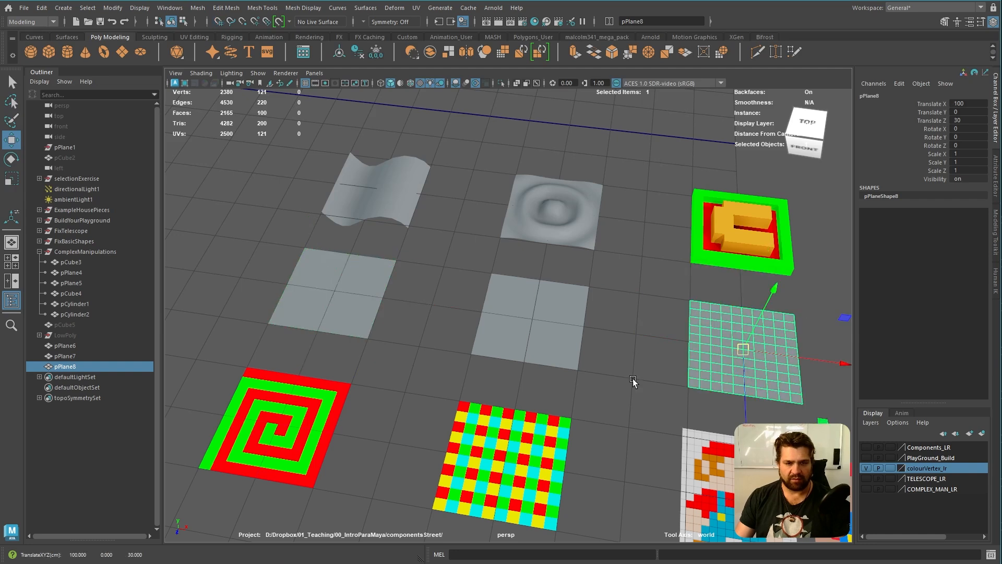
Duplicate the plane in front of the stepped relief and snap one to X 60, Z 60, in front of the spiral
{"action": "middle_click_drag", "start_coordinate": [606, 445], "coordinate": [625, 343], "text": "alt"}
{"action": "right_click_drag", "start_coordinate": [625, 344], "coordinate": [566, 353], "text": "alt"}
{"action": "key", "text": "ctrl+d"}
{"action": "left_click", "coordinate": [721, 277]}
{"action": "left_click_drag", "start_coordinate": [714, 266], "coordinate": [305, 433]}
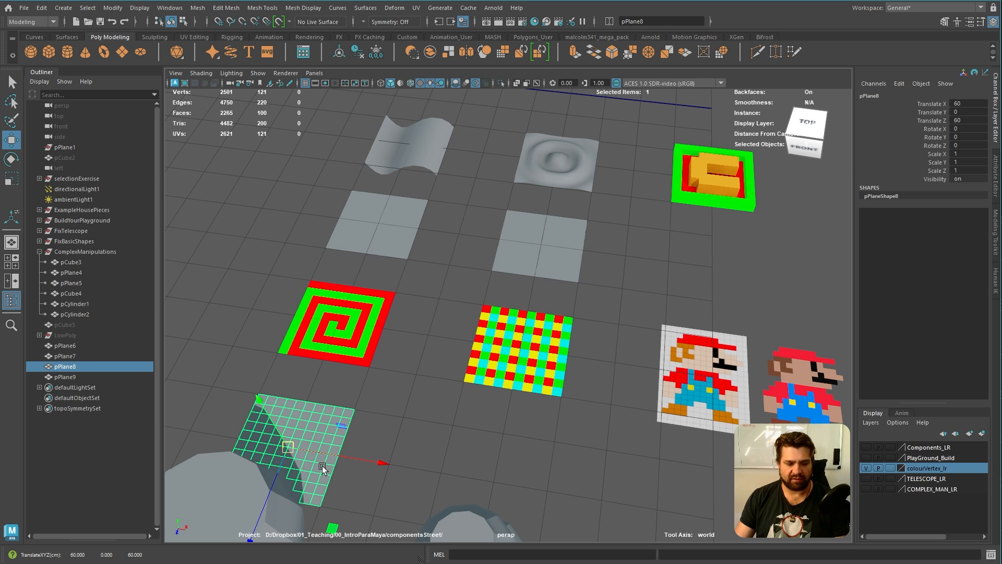
Duplicate the plane again and snap the extra planes in front of the stepped relief and the checkered pattern
{"action": "key", "text": "ctrl+d"}
{"action": "left_click_drag", "start_coordinate": [292, 451], "coordinate": [707, 289]}
{"action": "scroll", "coordinate": [539, 352], "scroll_direction": "down", "scroll_amount": 3}
{"action": "middle_click_drag", "start_coordinate": [540, 353], "coordinate": [447, 349], "text": "alt"}
{"action": "left_click", "coordinate": [733, 316]}
{"action": "key", "text": "x"}
{"action": "left_click_drag", "start_coordinate": [717, 309], "coordinate": [390, 391]}
Duplicate the denser plane, snap the original to X 100, Z 60 in front of the Mario grid, and snap the copy in front of the rippled surface
{"action": "middle_click_drag", "start_coordinate": [517, 416], "coordinate": [577, 387], "text": "alt"}
{"action": "right_click_drag", "start_coordinate": [492, 403], "coordinate": [670, 398], "text": "alt"}
{"action": "middle_click_drag", "start_coordinate": [670, 398], "coordinate": [658, 403], "text": "alt"}
{"action": "left_click", "coordinate": [466, 166]}
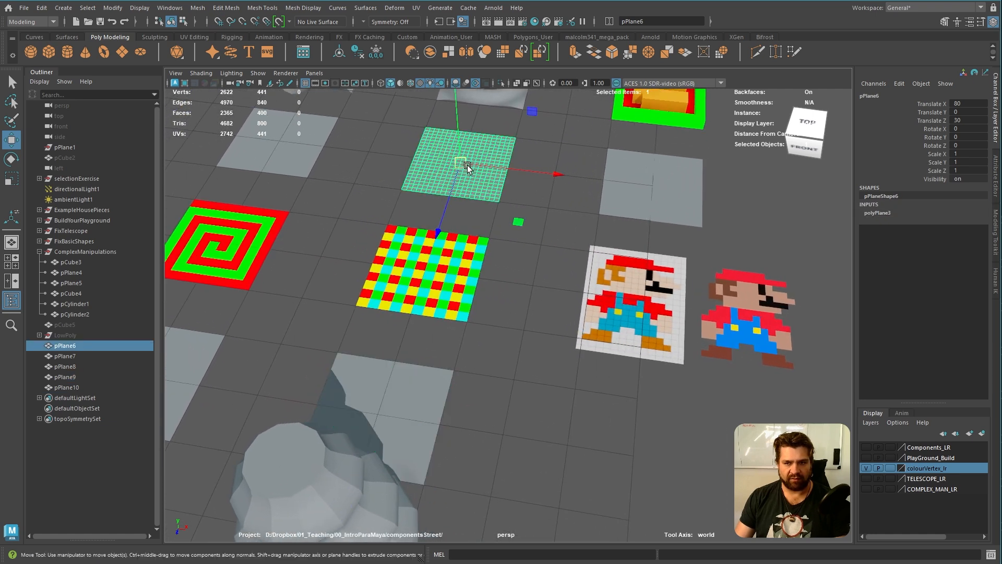
{"action": "key", "text": "ctrl+d"}
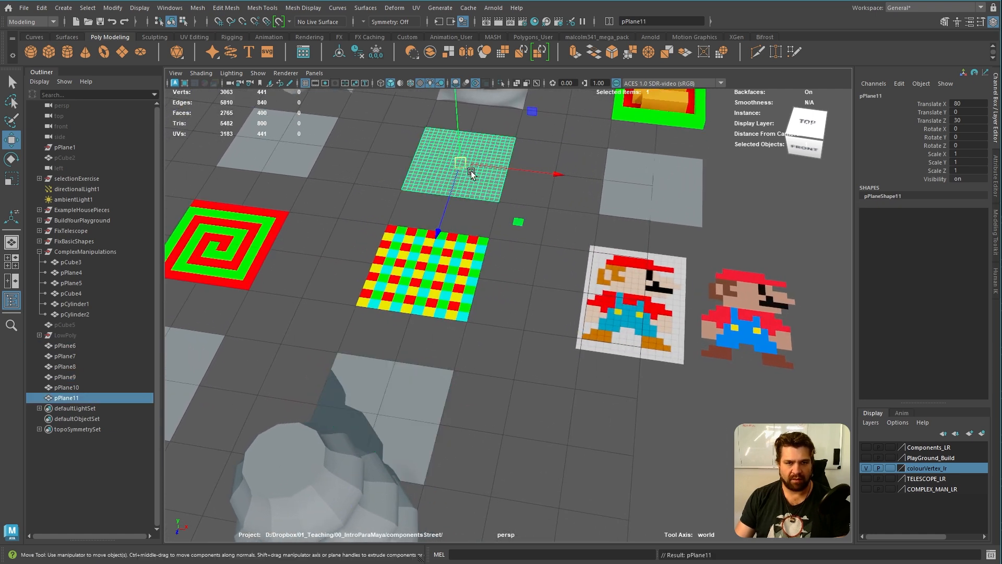
{"action": "left_click_drag", "start_coordinate": [518, 218], "coordinate": [424, 206]}
{"action": "left_click", "coordinate": [483, 185]}
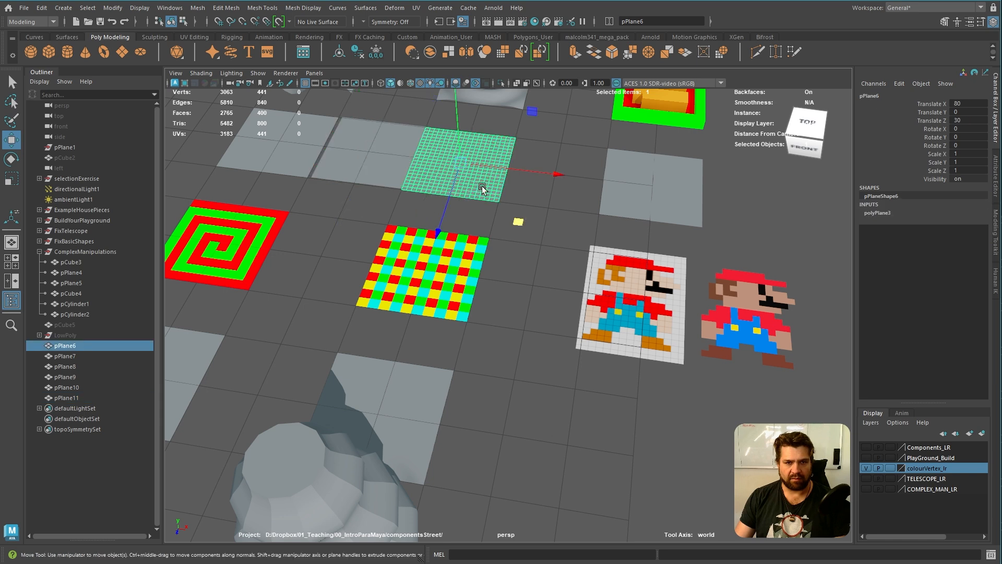
{"action": "left_click_drag", "start_coordinate": [461, 163], "coordinate": [624, 474]}
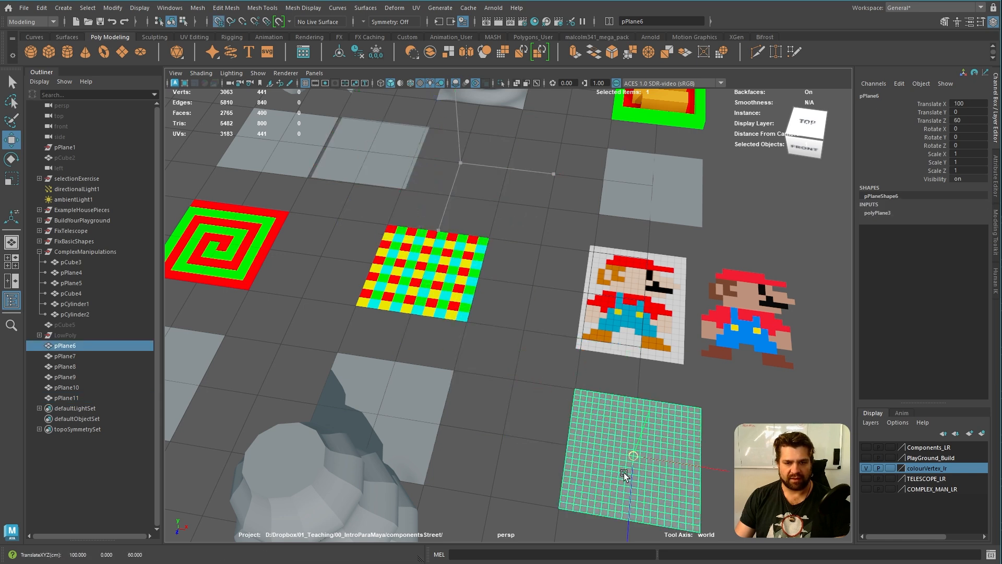
{"action": "left_click", "coordinate": [395, 149]}
{"action": "left_click_drag", "start_coordinate": [372, 154], "coordinate": [462, 164]}
Set both the width and height subdivisions of the plane in front of the Mario grid to 16
{"action": "middle_click_drag", "start_coordinate": [656, 457], "coordinate": [524, 385], "text": "alt"}
{"action": "left_click", "coordinate": [537, 354]}
{"action": "key", "text": "f"}
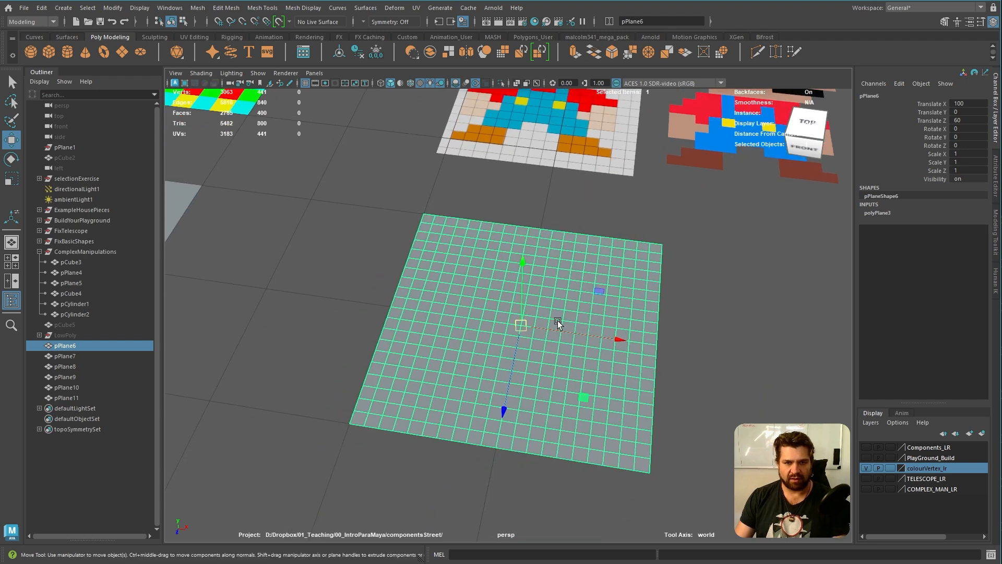
{"action": "key", "text": "t"}
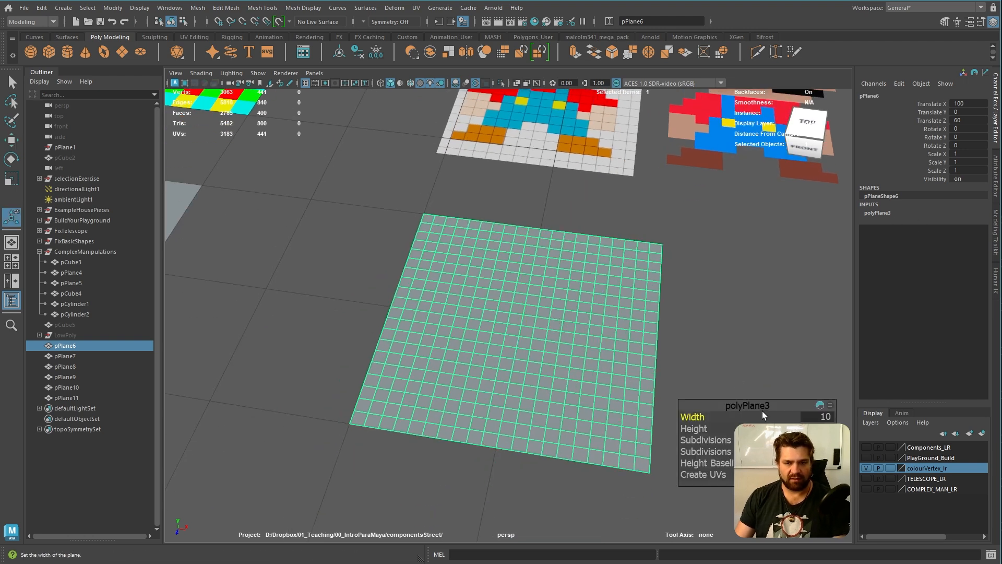
{"action": "left_click", "coordinate": [817, 440]}
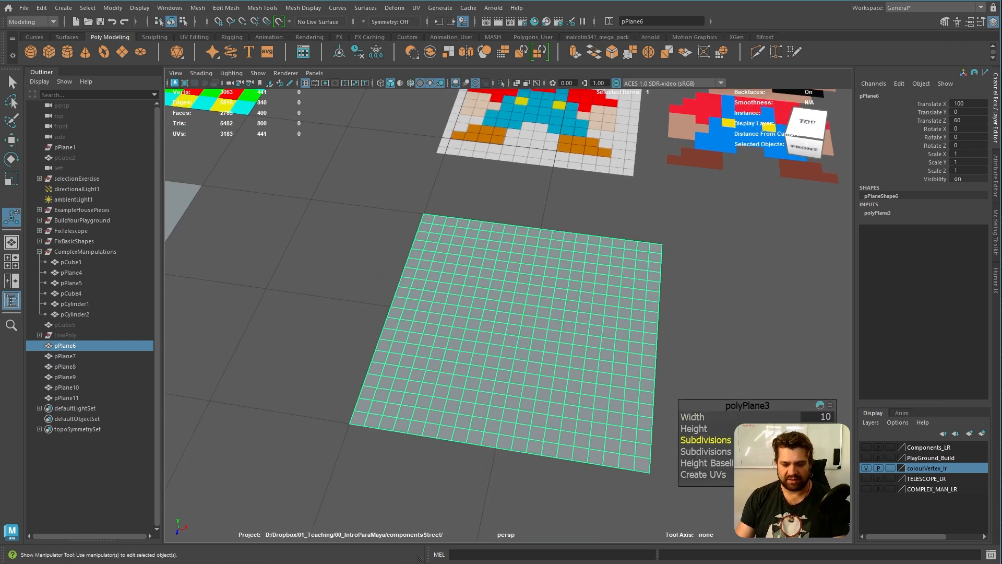
{"action": "type", "text": "16"}
{"action": "key", "text": "Tab"}
{"action": "type", "text": "16"}
{"action": "key", "text": "Return"}
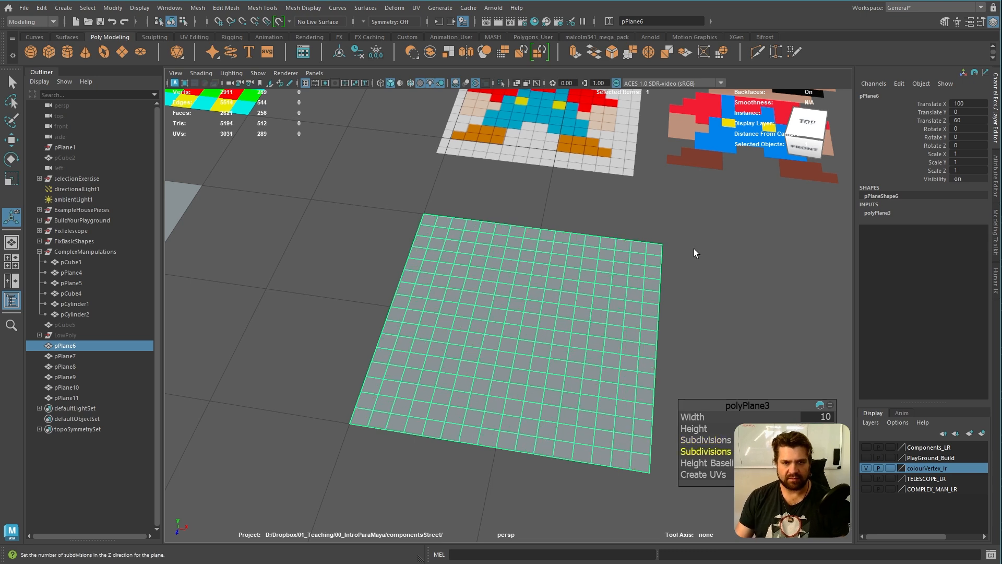
Clear the selection and select the plane in front of the wavy surface
{"action": "left_click", "coordinate": [708, 272]}
{"action": "right_click_drag", "start_coordinate": [708, 271], "coordinate": [470, 300], "text": "alt"}
{"action": "middle_click_drag", "start_coordinate": [470, 300], "coordinate": [554, 346], "text": "alt"}
{"action": "left_click_drag", "start_coordinate": [554, 347], "coordinate": [557, 392], "text": "alt"}
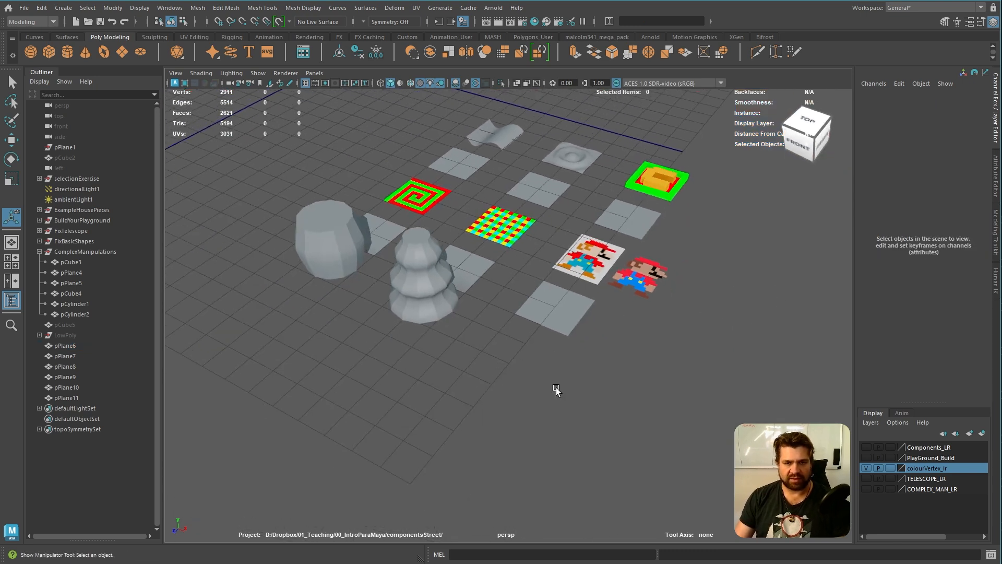
{"action": "middle_click_drag", "start_coordinate": [522, 261], "coordinate": [505, 387], "text": "alt"}
{"action": "left_click_drag", "start_coordinate": [506, 387], "coordinate": [559, 410], "text": "alt"}
{"action": "right_click_drag", "start_coordinate": [600, 420], "coordinate": [725, 452], "text": "alt"}
{"action": "left_click_drag", "start_coordinate": [589, 392], "coordinate": [564, 395], "text": "alt"}
{"action": "right_click_drag", "start_coordinate": [565, 395], "coordinate": [608, 413], "text": "alt"}
{"action": "middle_click_drag", "start_coordinate": [624, 407], "coordinate": [574, 402], "text": "alt"}
{"action": "left_click", "coordinate": [558, 365]}
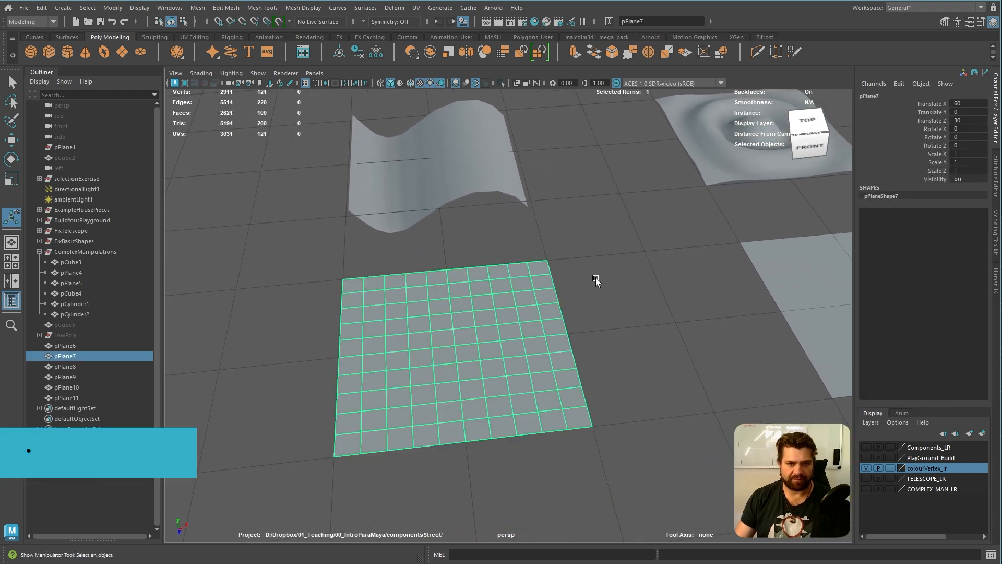
Switch the plane to face selection and select the whole column of faces along its left edge
{"action": "middle_click_drag", "start_coordinate": [480, 332], "coordinate": [524, 319], "text": "alt"}
{"action": "right_click_drag", "start_coordinate": [524, 320], "coordinate": [551, 333], "text": "alt"}
{"action": "left_click_drag", "start_coordinate": [551, 355], "coordinate": [539, 338], "text": "alt"}
{"action": "middle_click_drag", "start_coordinate": [521, 308], "coordinate": [550, 360], "text": "alt"}
{"action": "left_click_drag", "start_coordinate": [550, 360], "coordinate": [539, 353], "text": "alt"}
{"action": "middle_click_drag", "start_coordinate": [532, 339], "coordinate": [542, 353], "text": "alt"}
{"action": "mouse_move", "coordinate": [535, 349]}
{"action": "right_mouse_down", "text": "alt"}
{"action": "mouse_move", "coordinate": [527, 343]}
{"action": "mouse_move", "coordinate": [552, 353]}
{"action": "right_mouse_up", "text": "alt"}
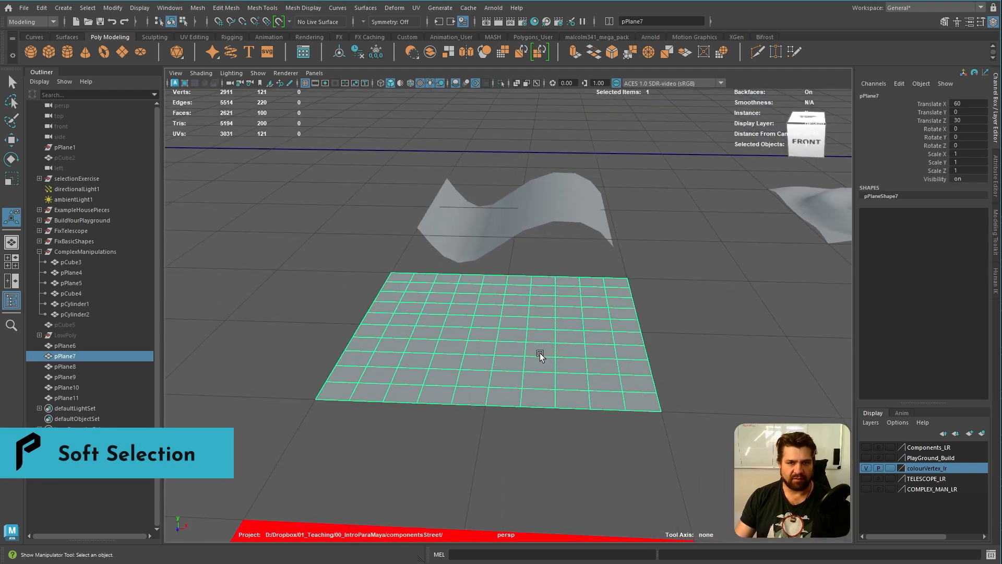
{"action": "right_click", "coordinate": [423, 305]}
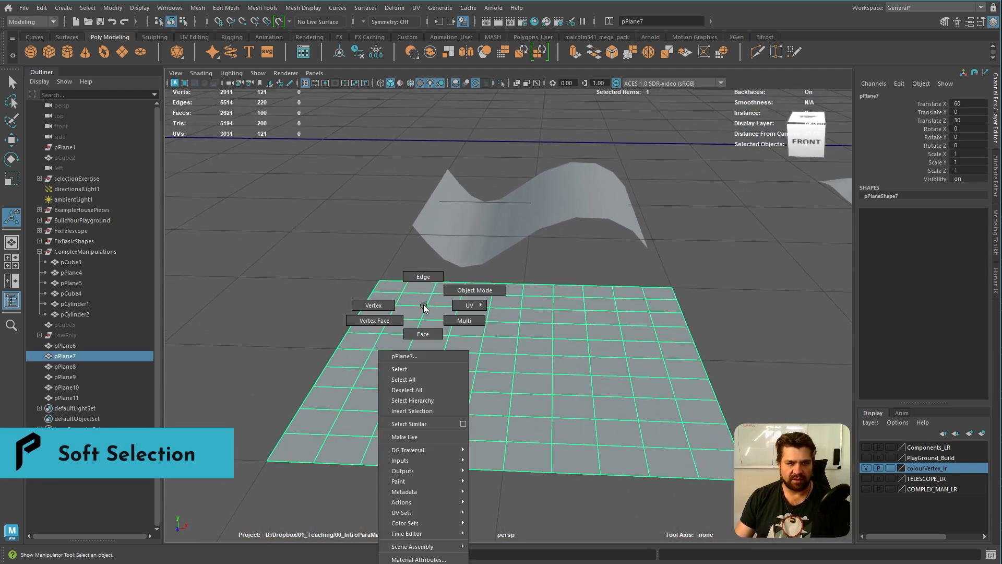
{"action": "left_click", "coordinate": [423, 333]}
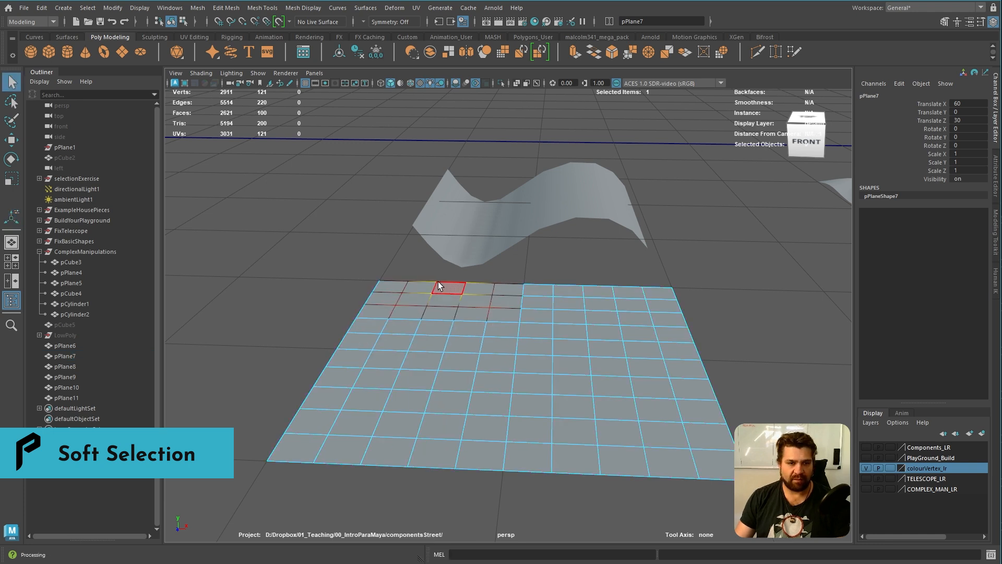
{"action": "left_click", "coordinate": [390, 282]}
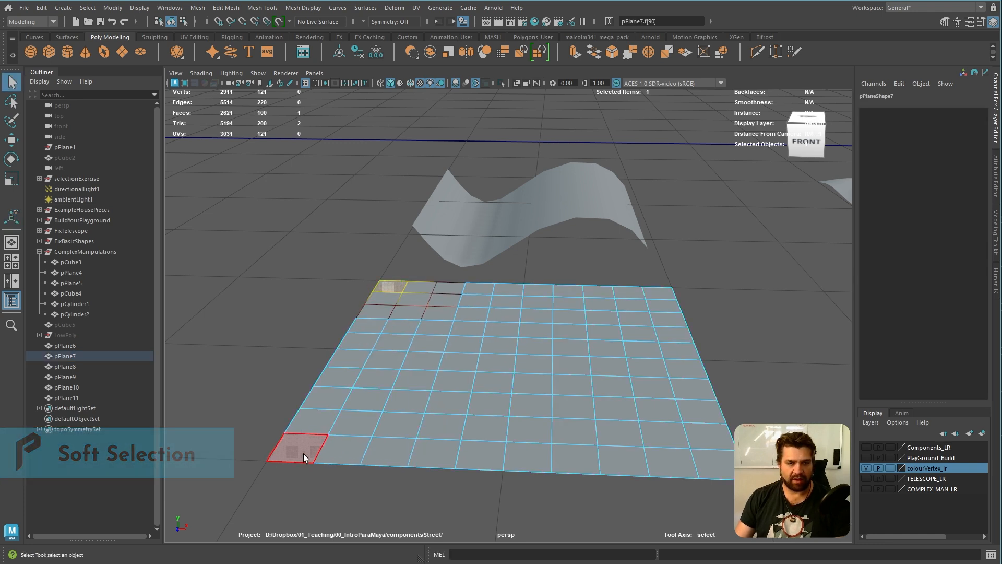
{"action": "double_click", "coordinate": [386, 302]}
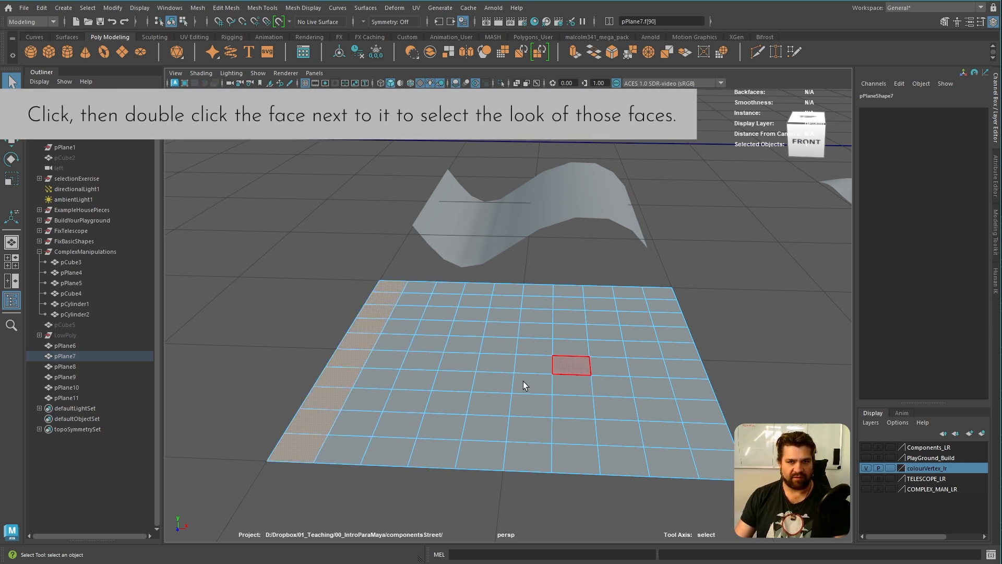
Turn on soft selection for the edge faces and widen its falloff radius to about 10.11
{"action": "key", "text": "b"}
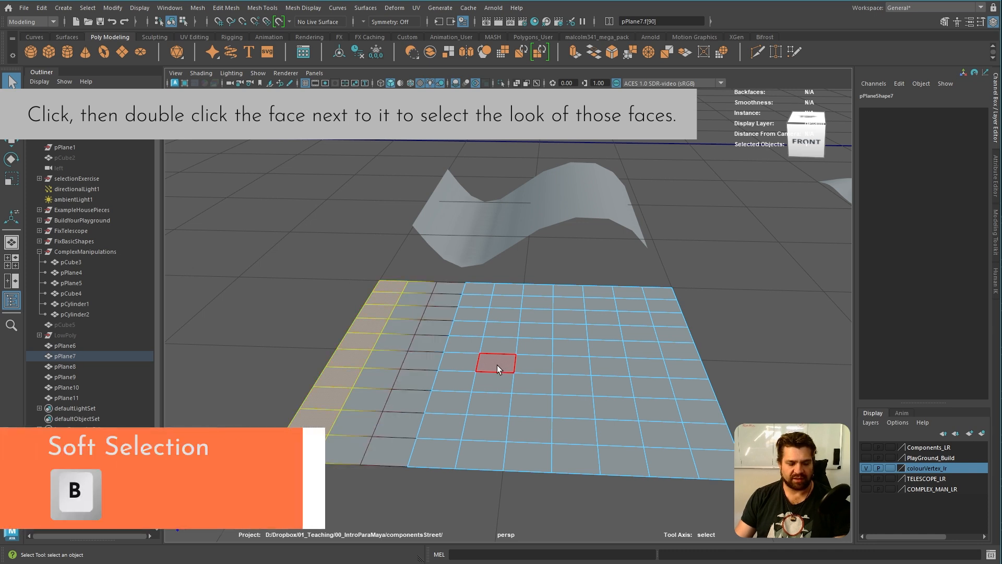
{"action": "middle_click_drag", "start_coordinate": [527, 289], "coordinate": [521, 280], "text": "alt"}
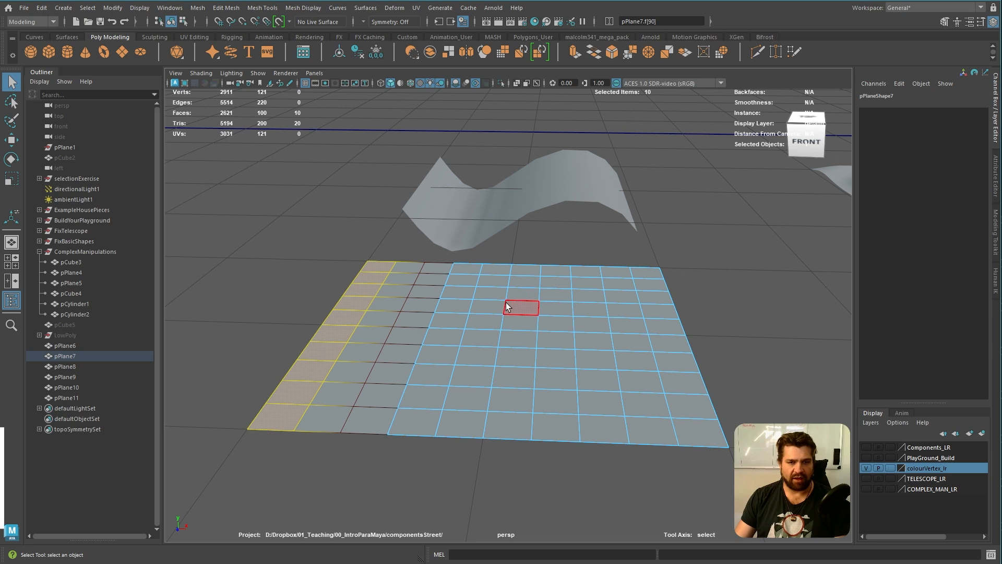
{"action": "key", "text": "b"}
{"action": "middle_click_drag", "start_coordinate": [504, 304], "coordinate": [868, 313]}
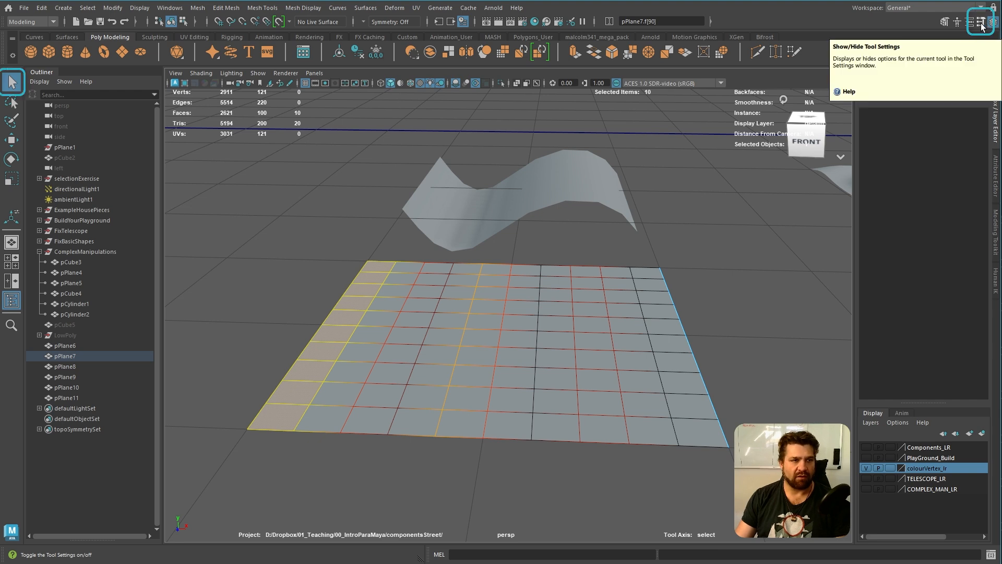
Open the Select Tool settings and reset the soft selection options to their defaults
{"action": "double_click", "coordinate": [7, 101]}
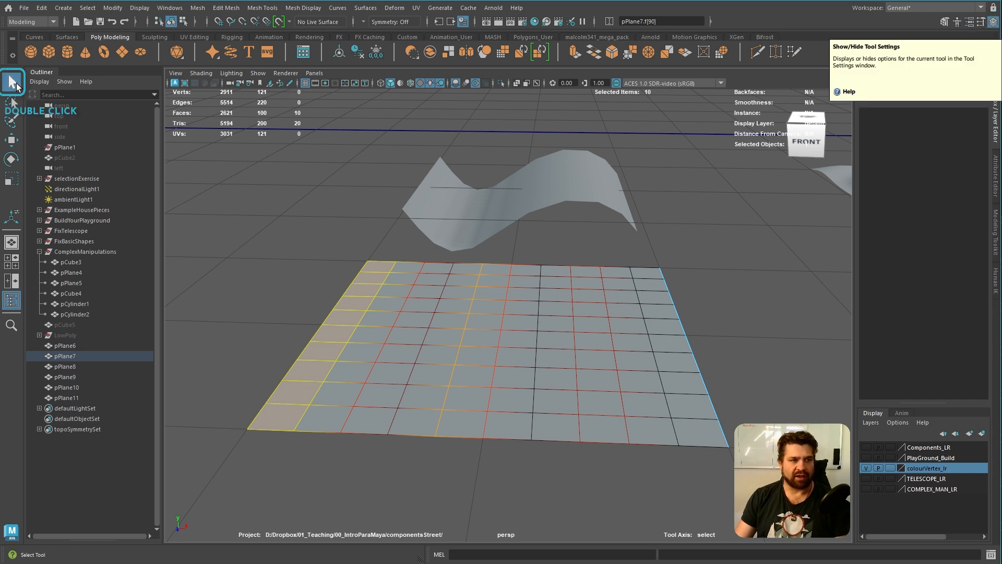
{"action": "double_click", "coordinate": [13, 82]}
{"action": "left_click_drag", "start_coordinate": [859, 80], "coordinate": [545, 95]}
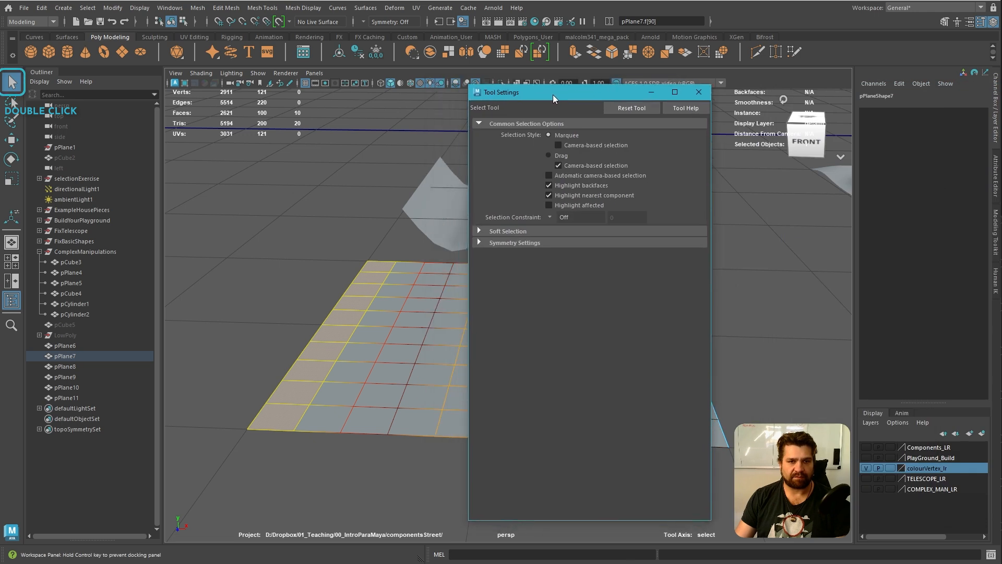
{"action": "left_click", "coordinate": [479, 232]}
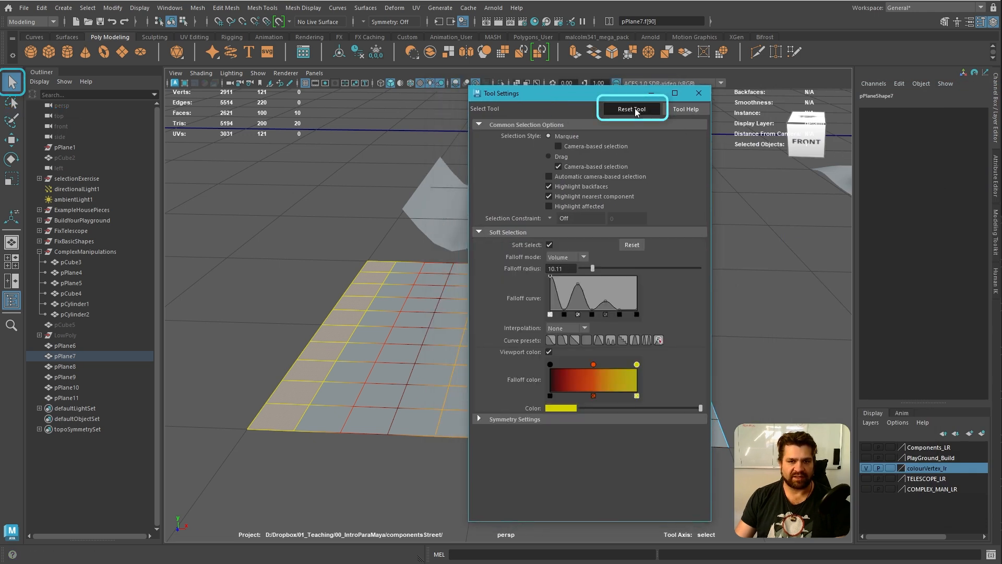
{"action": "left_click", "coordinate": [636, 248]}
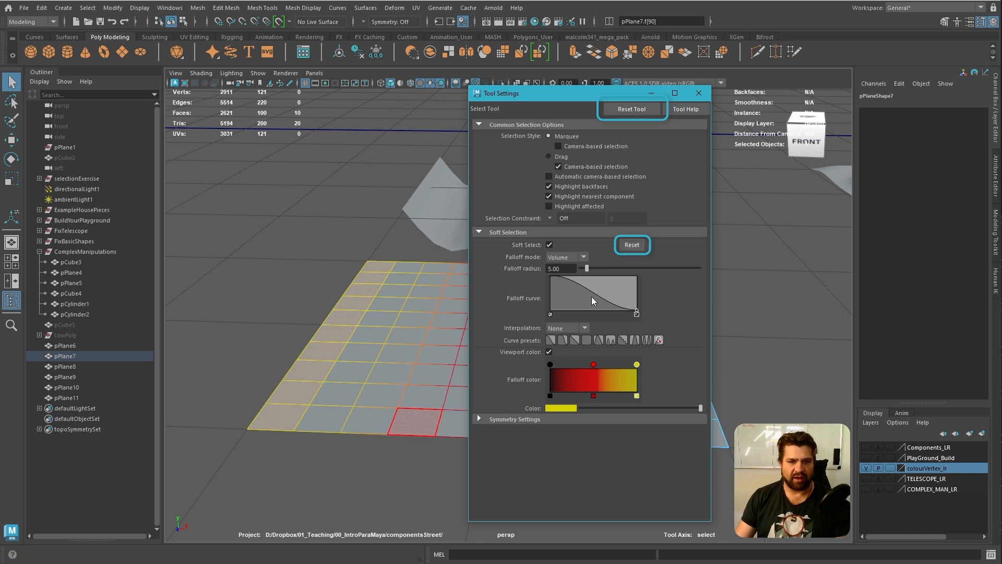
{"action": "left_click_drag", "start_coordinate": [603, 95], "coordinate": [587, 79]}
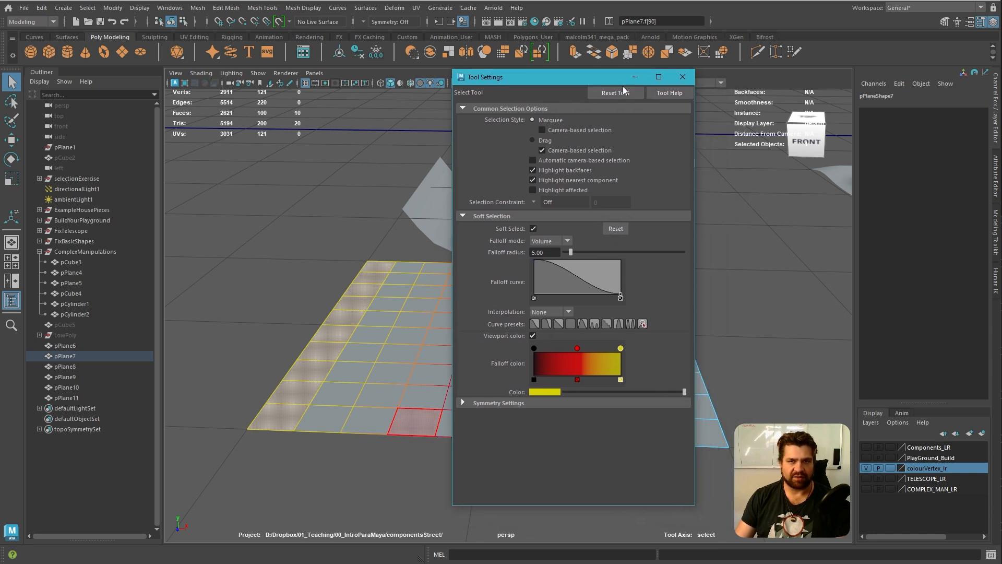
{"action": "left_click", "coordinate": [682, 77]}
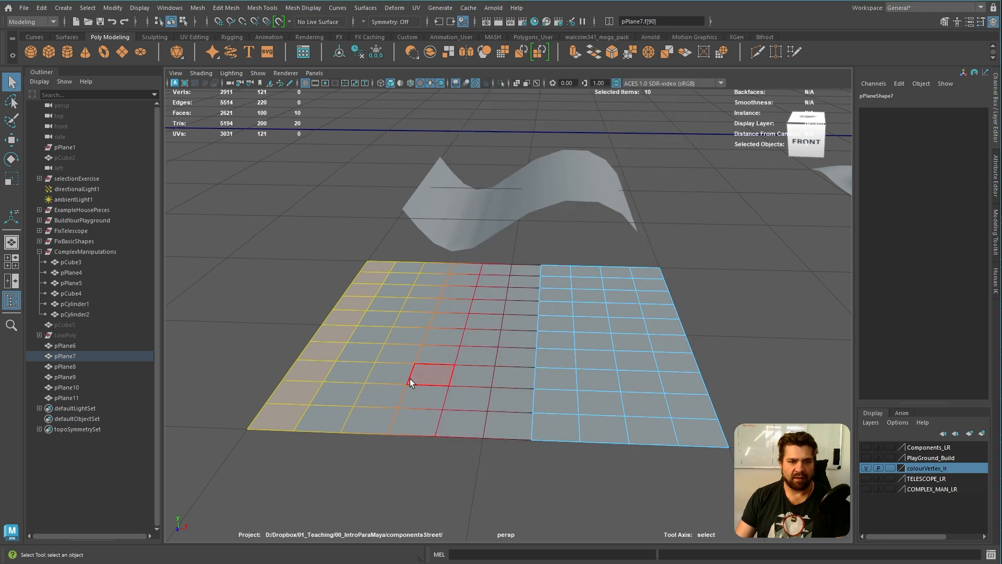
Widen the soft selection falloff and rotate the left-edge faces to bend the plane into a trough like the wavy surface
{"action": "key", "text": "e"}
{"action": "left_click_drag", "start_coordinate": [397, 263], "coordinate": [437, 343]}
{"action": "key", "text": "ctrl+z"}
{"action": "left_click_drag", "start_coordinate": [371, 337], "coordinate": [683, 361]}
{"action": "left_click_drag", "start_coordinate": [401, 260], "coordinate": [476, 374]}
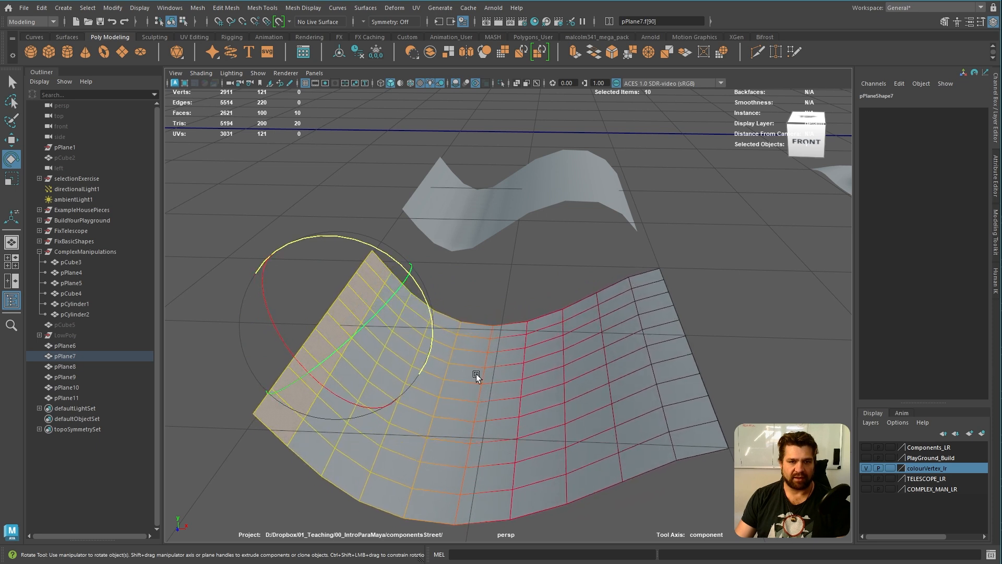
Select the column of faces along the opposite edge and rotate it with soft selection to form the wave's crest
{"action": "left_click", "coordinate": [652, 281]}
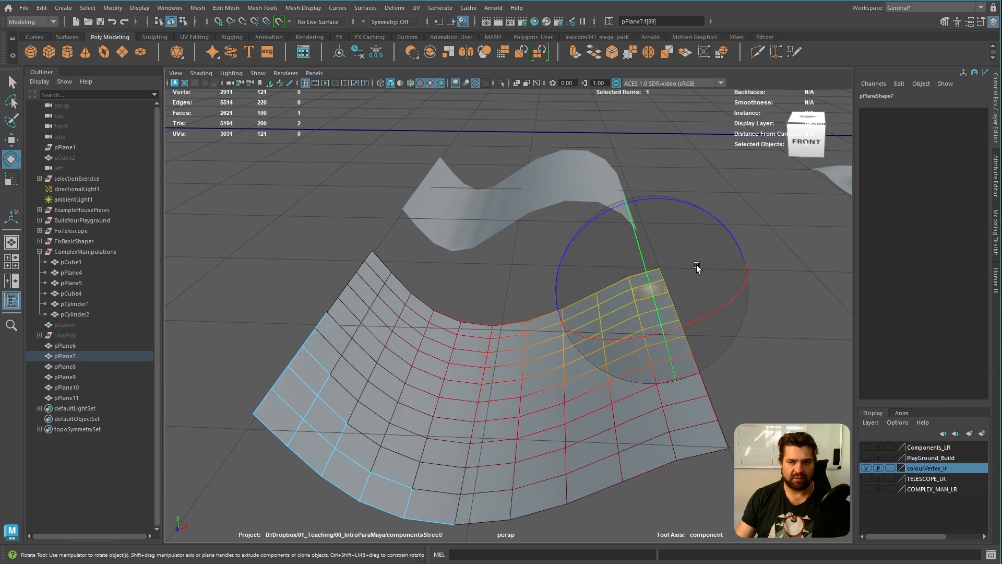
{"action": "left_click", "coordinate": [792, 307]}
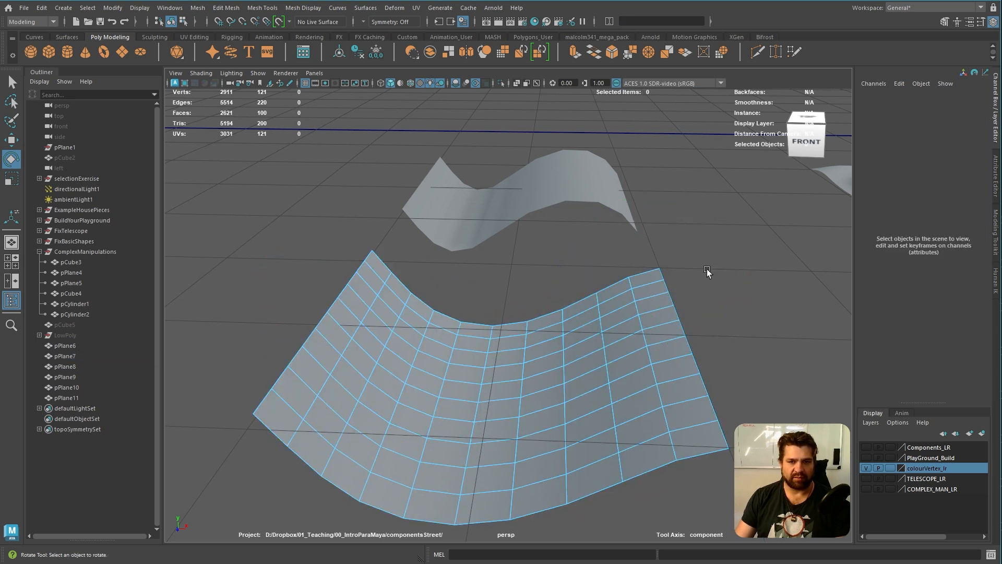
{"action": "double_click", "coordinate": [710, 446], "text": "shift"}
{"action": "left_click_drag", "start_coordinate": [691, 254], "coordinate": [700, 335]}
{"action": "right_click_drag", "start_coordinate": [700, 334], "coordinate": [485, 289], "text": "alt"}
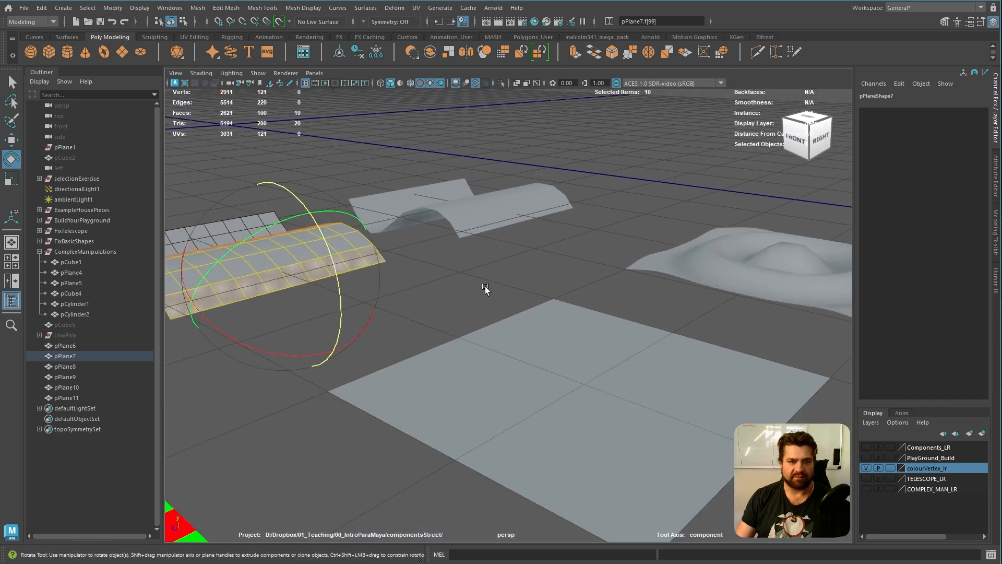
{"action": "middle_click_drag", "start_coordinate": [485, 288], "coordinate": [590, 315], "text": "alt"}
{"action": "left_click_drag", "start_coordinate": [590, 315], "coordinate": [512, 339], "text": "alt"}
{"action": "right_click_drag", "start_coordinate": [512, 339], "coordinate": [543, 349], "text": "alt"}
{"action": "left_click_drag", "start_coordinate": [544, 348], "coordinate": [605, 370], "text": "alt"}
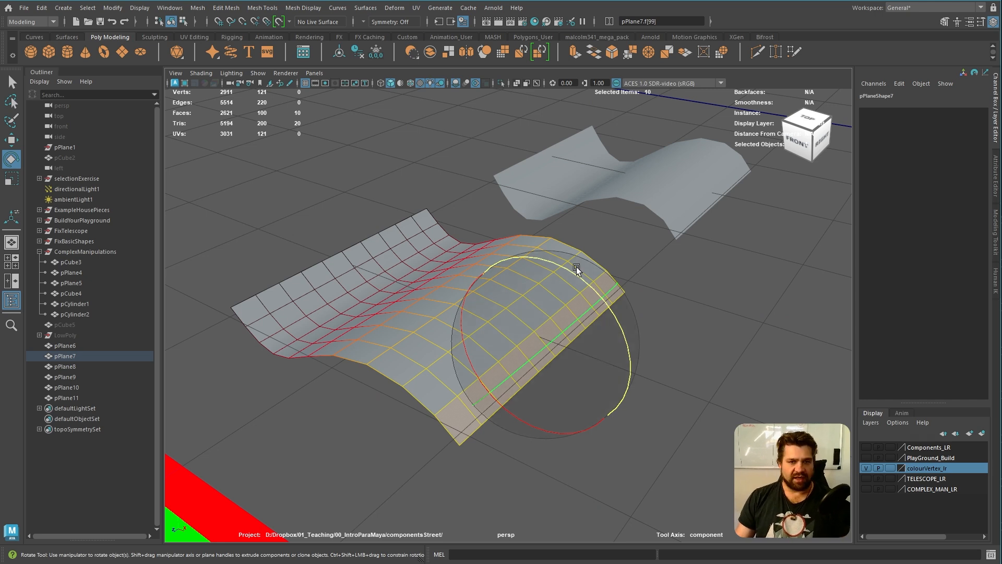
Deselect the wave faces and select the dense plane in front of the rippled surface
{"action": "left_click", "coordinate": [734, 311]}
{"action": "right_click_drag", "start_coordinate": [734, 311], "coordinate": [682, 306], "text": "alt"}
{"action": "middle_click_drag", "start_coordinate": [682, 306], "coordinate": [548, 257], "text": "alt"}
{"action": "right_click_drag", "start_coordinate": [548, 257], "coordinate": [561, 258], "text": "alt"}
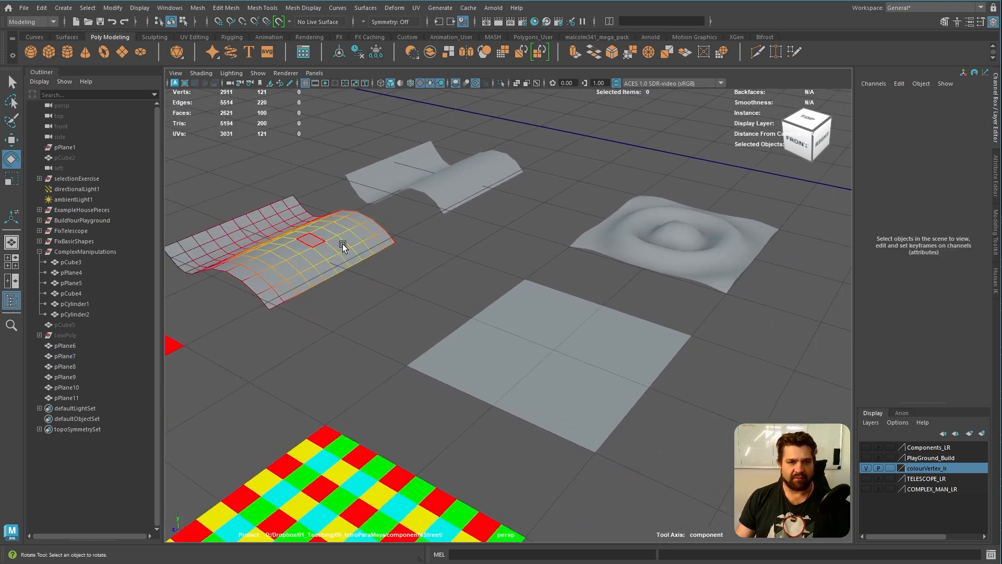
{"action": "left_click", "coordinate": [578, 347]}
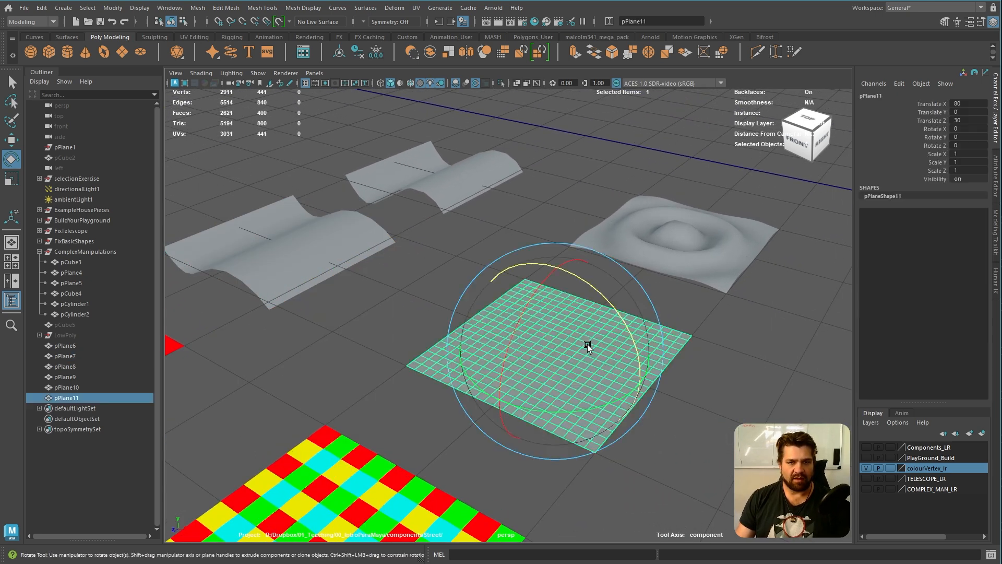
{"action": "right_click_drag", "start_coordinate": [578, 347], "coordinate": [590, 282], "text": "alt"}
{"action": "middle_click_drag", "start_coordinate": [590, 282], "coordinate": [597, 337], "text": "alt"}
{"action": "right_click_drag", "start_coordinate": [598, 337], "coordinate": [622, 346], "text": "alt"}
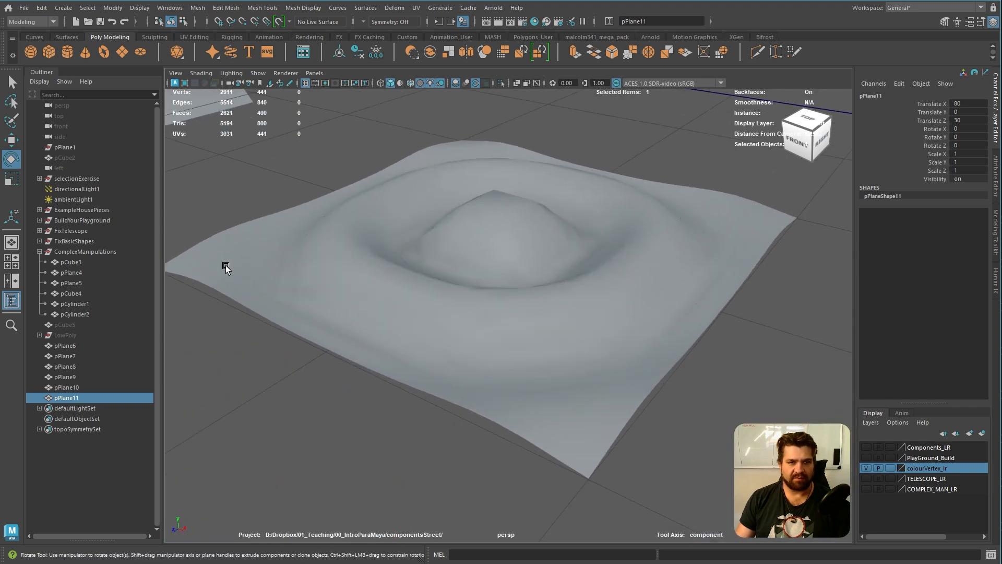
Switch the dense plane to face selection and select the four faces at its centre
{"action": "right_click_drag", "start_coordinate": [483, 240], "coordinate": [479, 265], "text": "alt"}
{"action": "middle_click_drag", "start_coordinate": [479, 265], "coordinate": [574, 323], "text": "alt"}
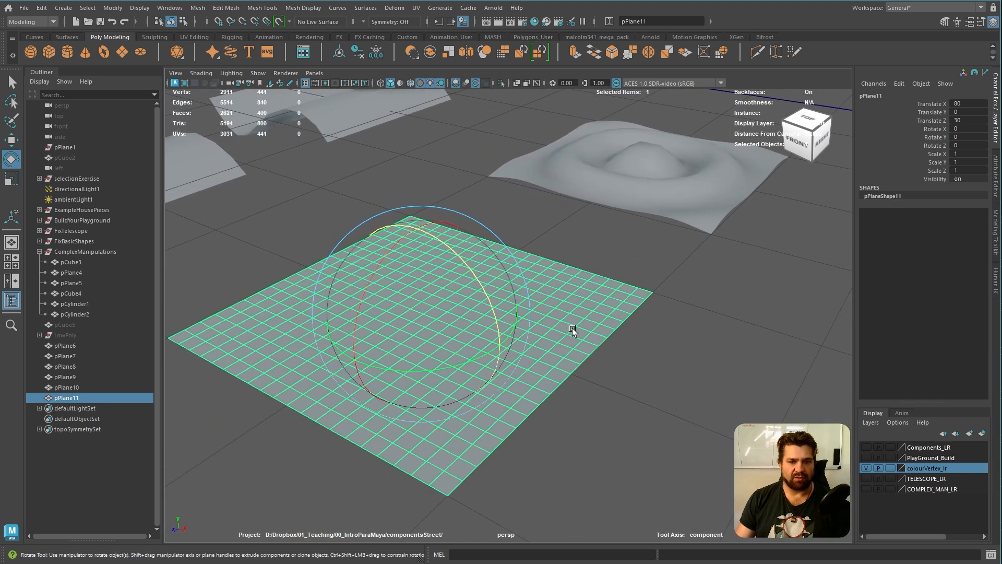
{"action": "right_click_drag", "start_coordinate": [574, 323], "coordinate": [597, 332], "text": "alt"}
{"action": "left_click_drag", "start_coordinate": [596, 333], "coordinate": [574, 363], "text": "alt"}
{"action": "right_click_drag", "start_coordinate": [495, 339], "coordinate": [496, 363]}
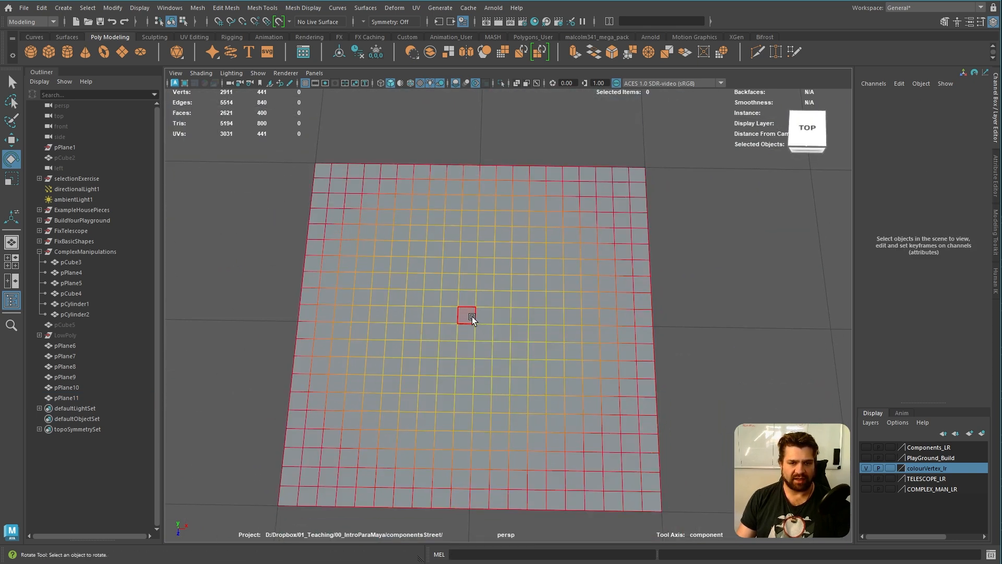
{"action": "left_click_drag", "start_coordinate": [472, 317], "coordinate": [484, 331]}
{"action": "left_click_drag", "start_coordinate": [576, 370], "coordinate": [522, 309], "text": "alt"}
{"action": "middle_click_drag", "start_coordinate": [514, 295], "coordinate": [512, 352], "text": "alt"}
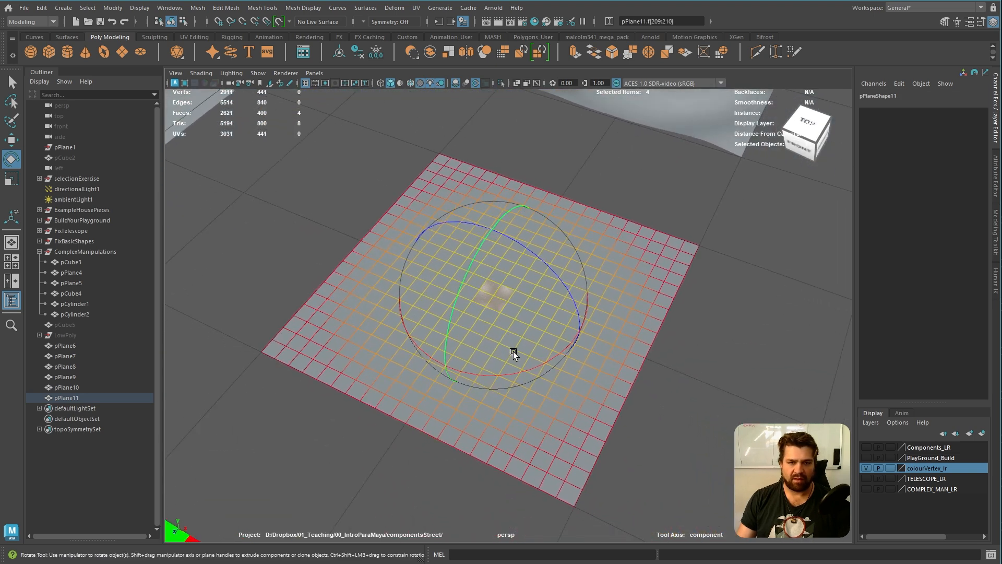
In the Move Tool's soft selection settings, shape the falloff curve into smooth ripples with peaks that get lower outward
{"action": "left_click", "coordinate": [10, 140]}
{"action": "double_click", "coordinate": [10, 140]}
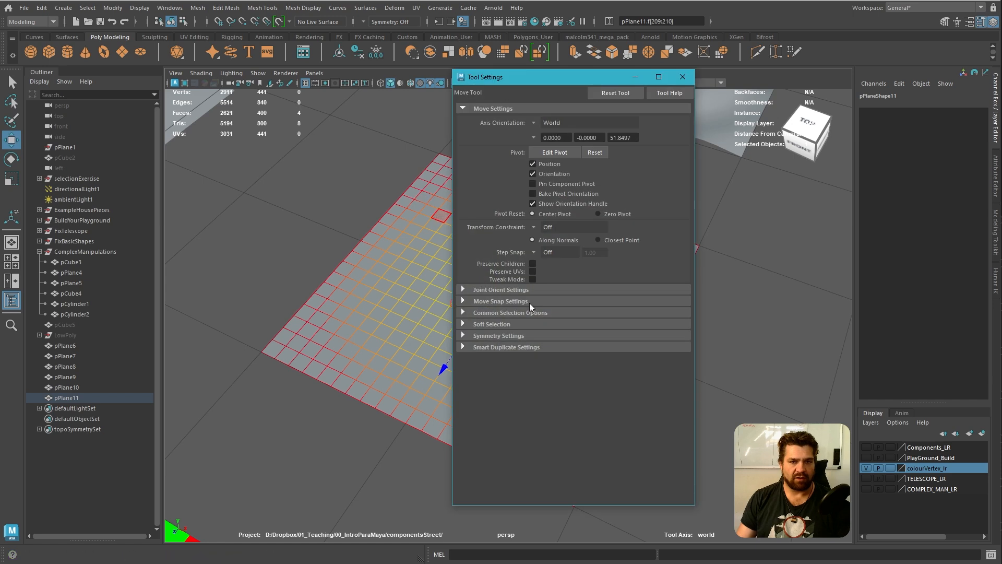
{"action": "left_click", "coordinate": [480, 324]}
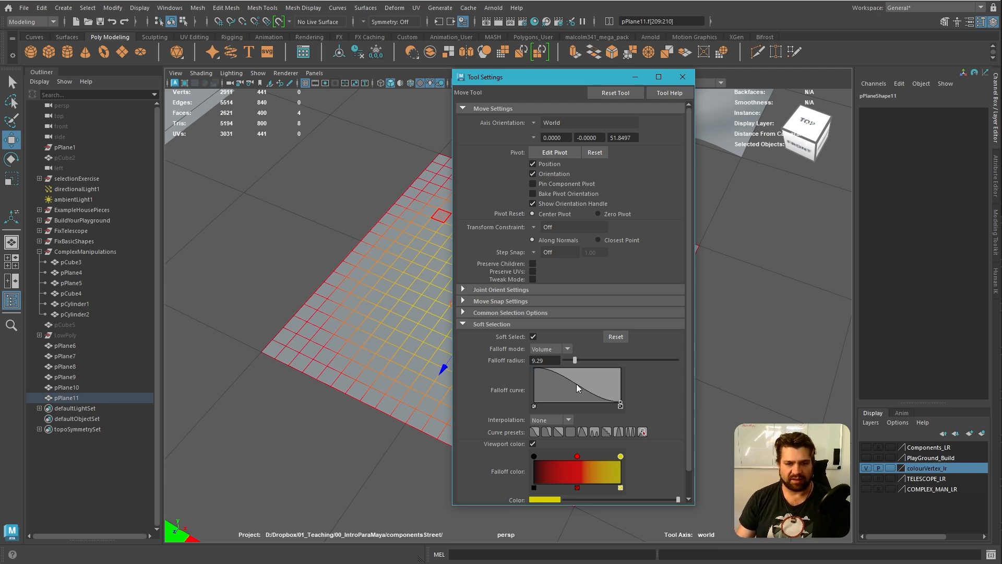
{"action": "mouse_move", "coordinate": [572, 384]}
{"action": "left_mouse_down"}
{"action": "mouse_move", "coordinate": [547, 395]}
{"action": "mouse_move", "coordinate": [573, 371]}
{"action": "mouse_move", "coordinate": [586, 394]}
{"action": "left_mouse_up"}
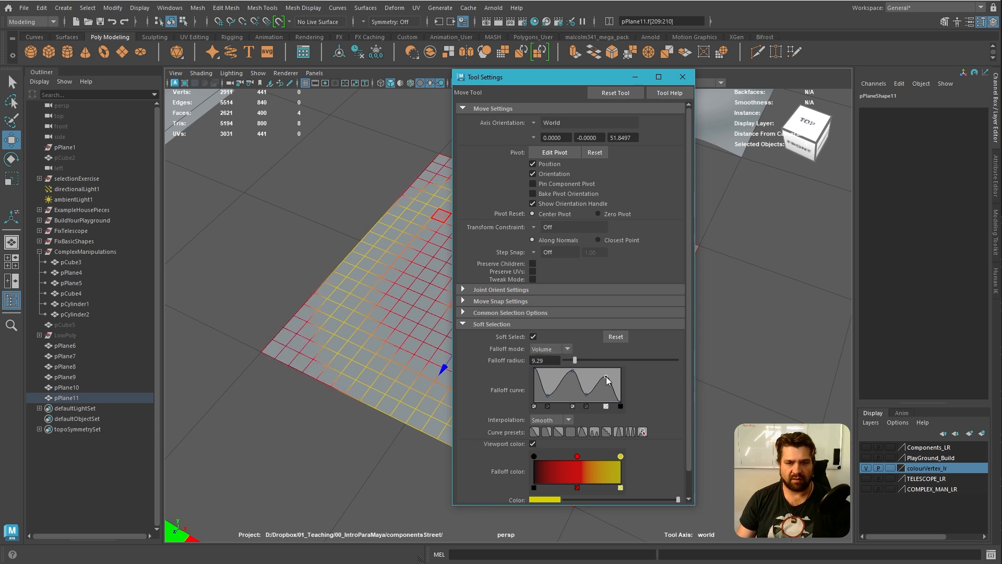
{"action": "left_click_drag", "start_coordinate": [572, 371], "coordinate": [606, 386]}
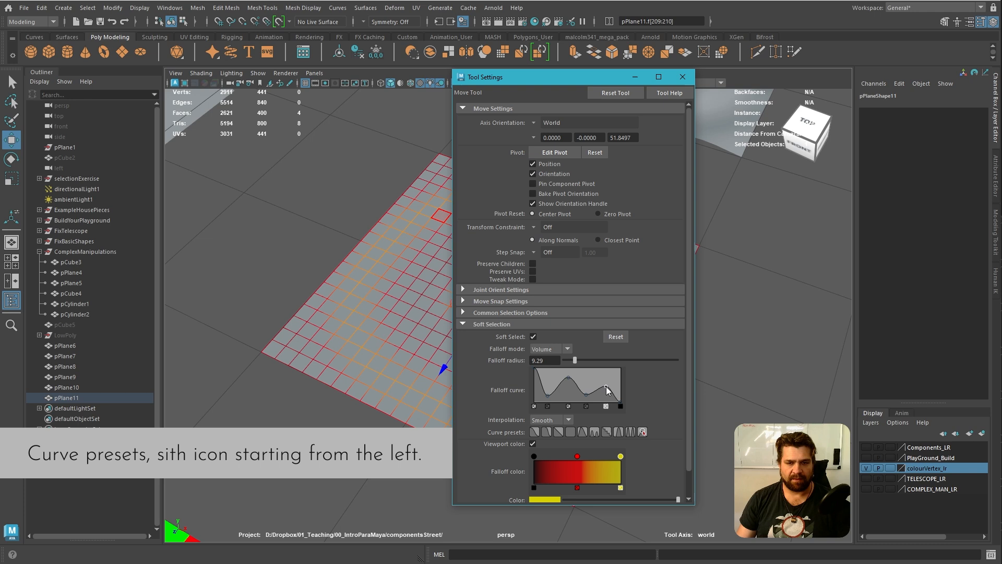
{"action": "left_click_drag", "start_coordinate": [584, 80], "coordinate": [777, 88]}
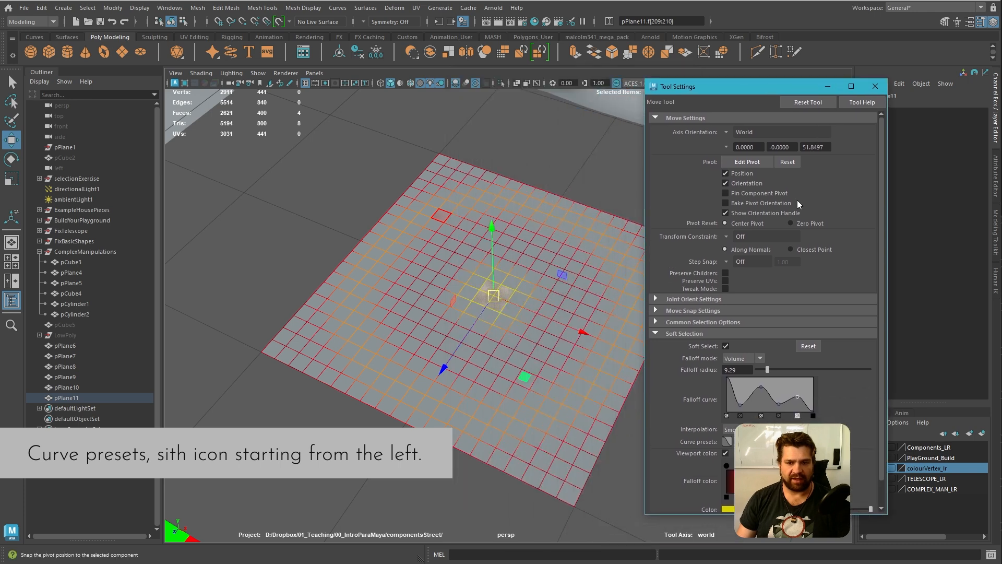
Try the ripple, stepped and ring-shaped falloff curve presets, lower the plane's centre faces with the ring preset, and undo the move
{"action": "left_click", "coordinate": [787, 442]}
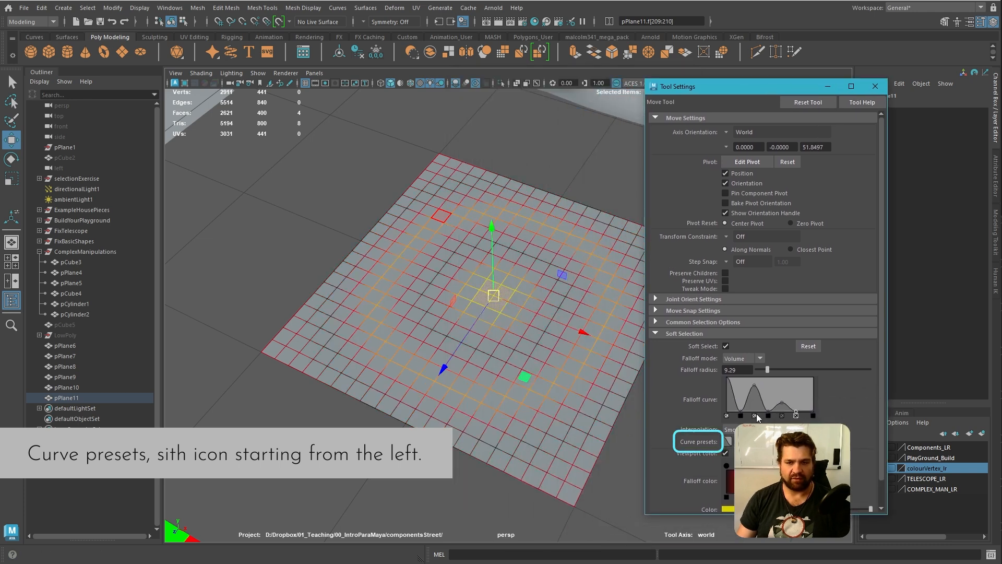
{"action": "left_click_drag", "start_coordinate": [573, 278], "coordinate": [460, 341], "text": "alt"}
{"action": "left_click", "coordinate": [799, 441]}
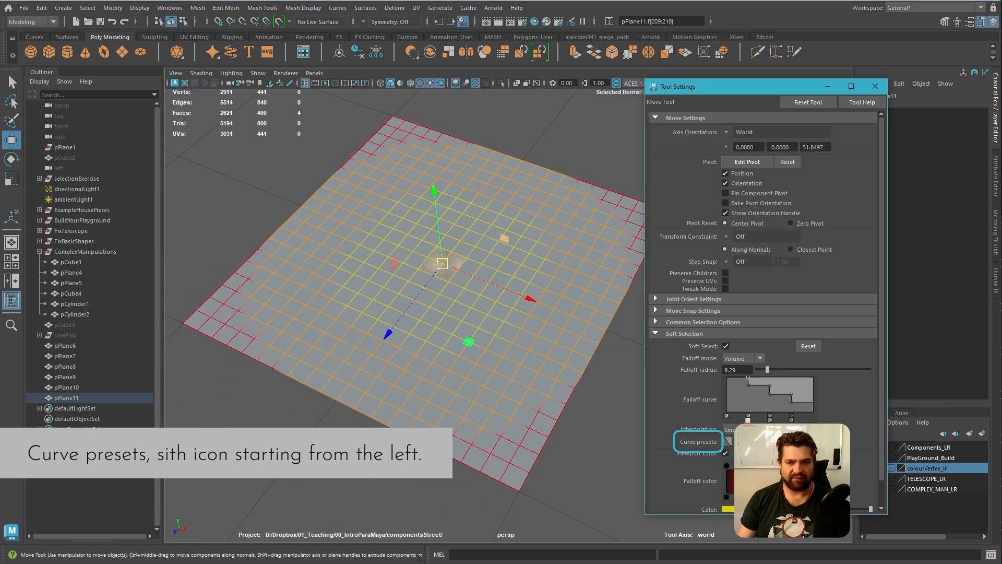
{"action": "left_click", "coordinate": [810, 442]}
{"action": "left_click_drag", "start_coordinate": [434, 189], "coordinate": [442, 225]}
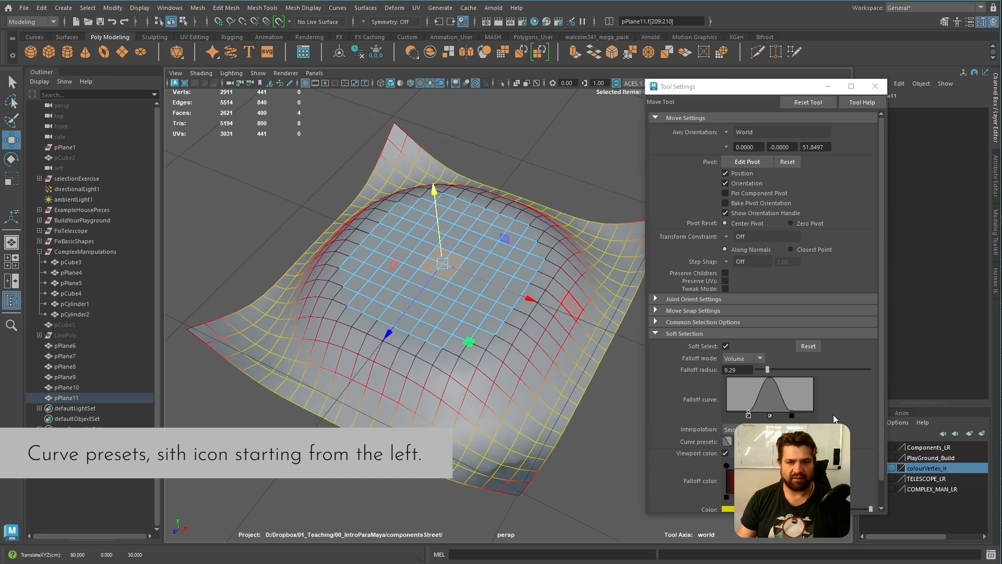
{"action": "key", "text": "ctrl+z"}
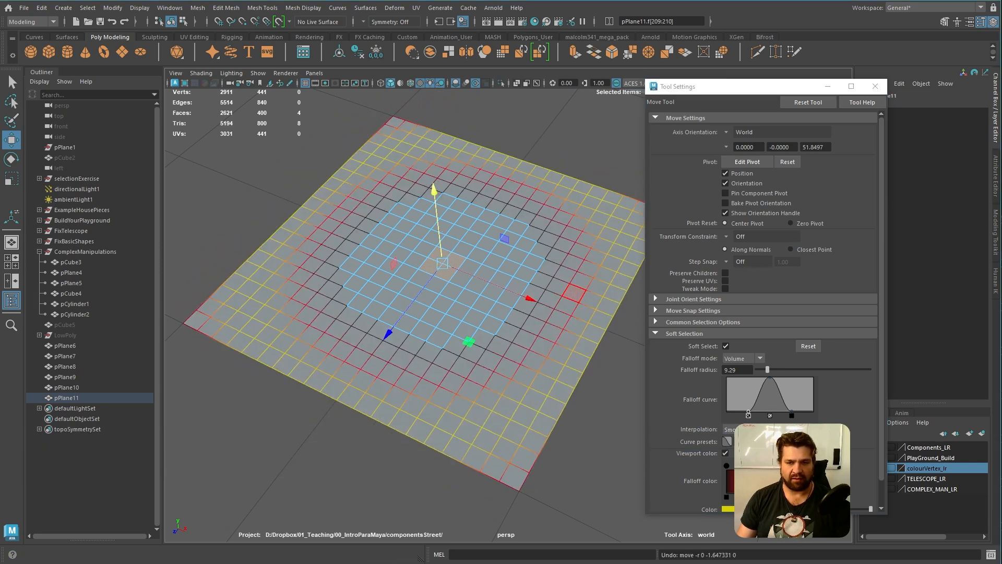
Try the dome-shaped falloff curve preset by lowering the plane's centre faces, and undo the move
{"action": "left_click", "coordinate": [774, 441]}
{"action": "left_click_drag", "start_coordinate": [437, 211], "coordinate": [436, 290]}
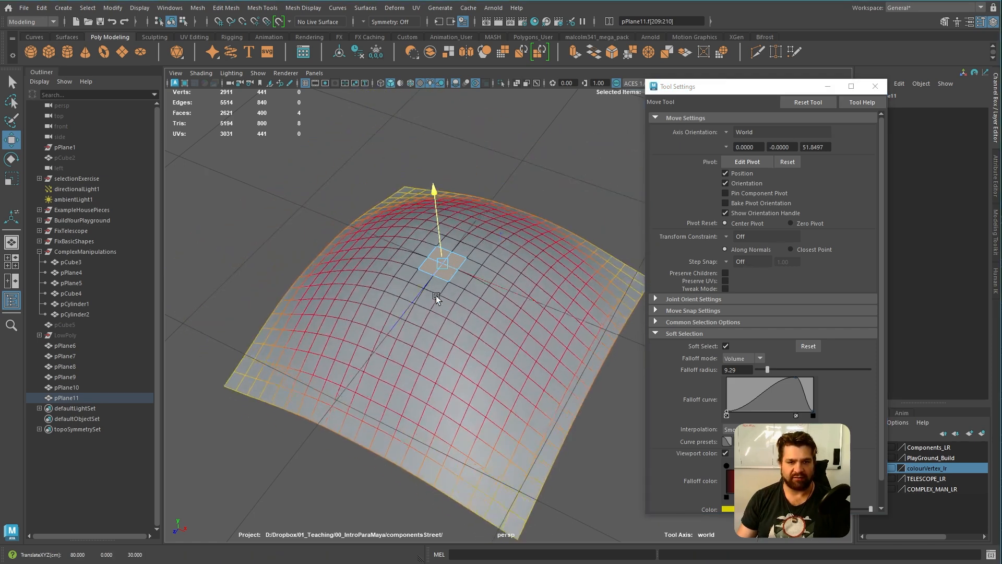
{"action": "key", "text": "ctrl+z"}
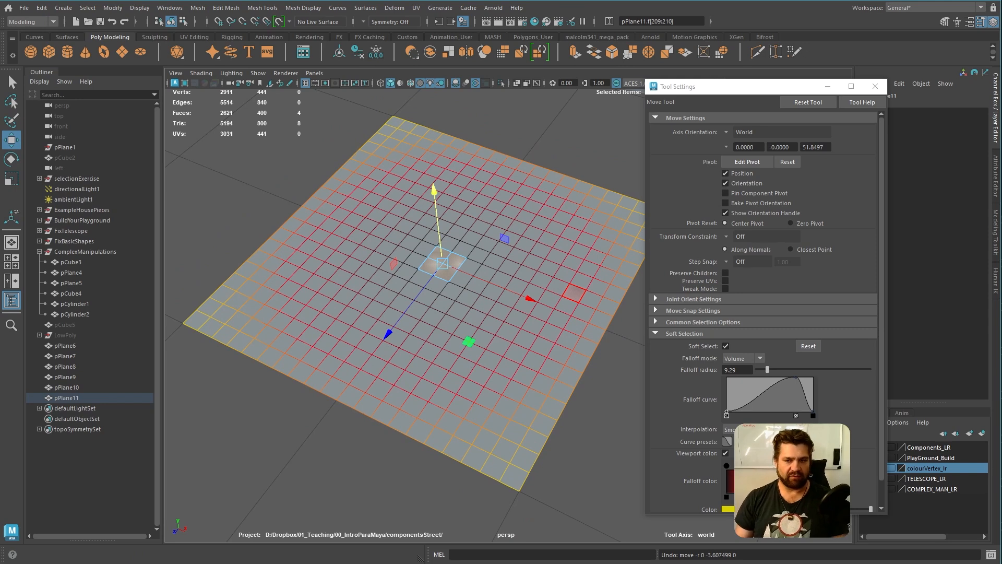
Apply the multi-peak ripple falloff preset, raise the centre faces to match the rippled reference, close the tool settings and deselect
{"action": "left_click", "coordinate": [787, 441]}
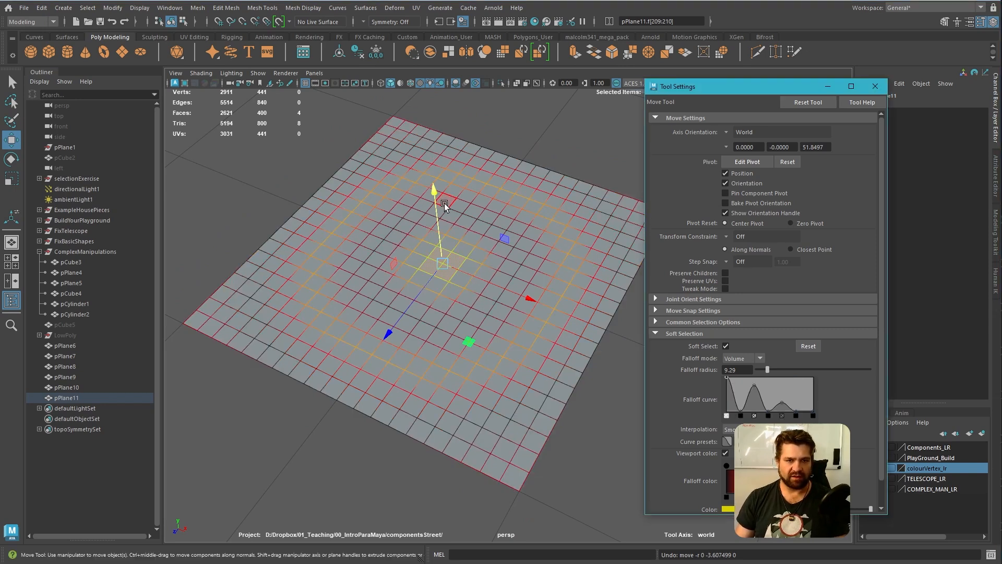
{"action": "left_click_drag", "start_coordinate": [525, 296], "coordinate": [501, 333], "text": "alt"}
{"action": "middle_click_drag", "start_coordinate": [509, 248], "coordinate": [484, 343], "text": "alt"}
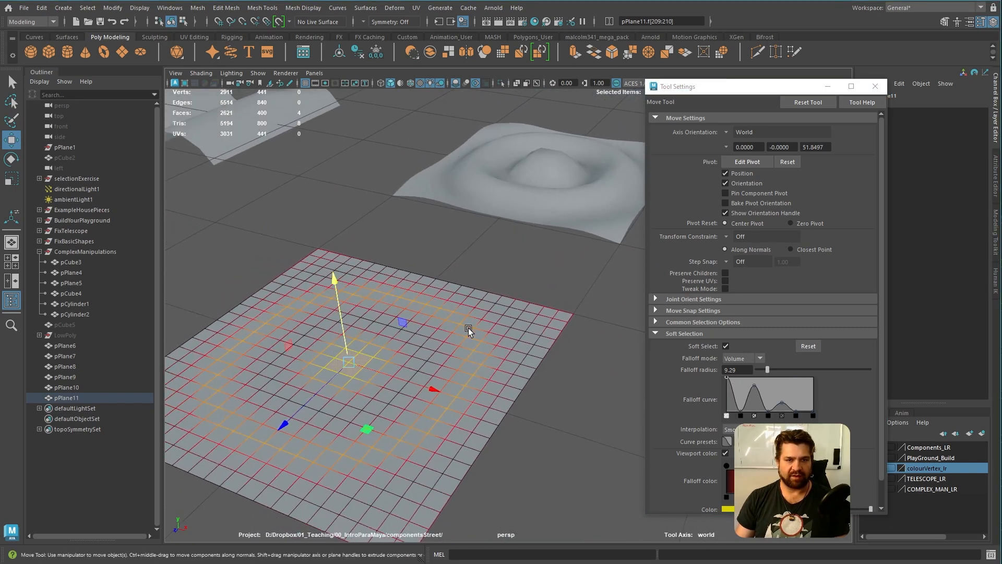
{"action": "left_click_drag", "start_coordinate": [331, 281], "coordinate": [344, 251]}
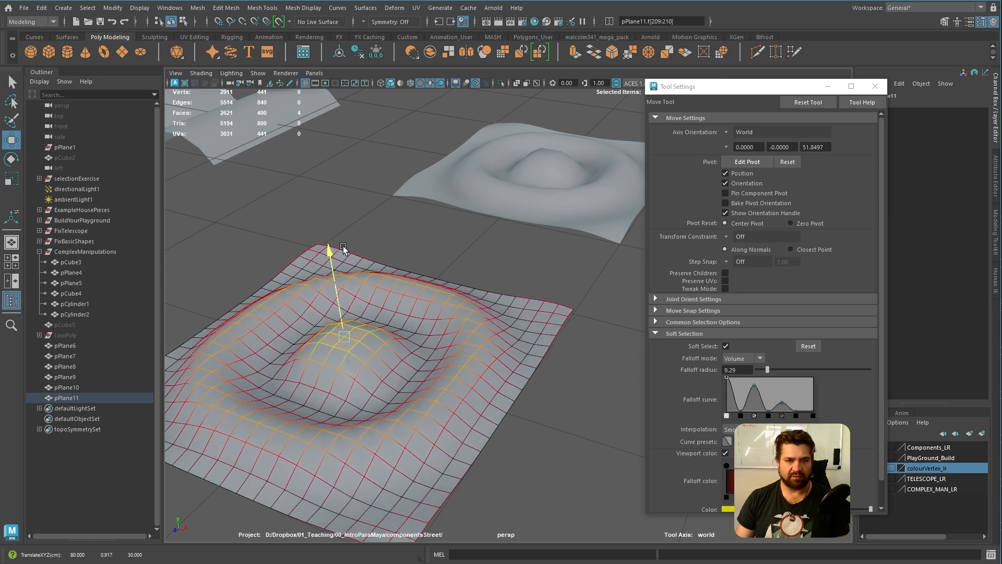
{"action": "scroll", "coordinate": [343, 248], "scroll_direction": "down", "scroll_amount": 5}
{"action": "right_click_drag", "start_coordinate": [502, 280], "coordinate": [538, 261]}
{"action": "left_click", "coordinate": [875, 87]}
{"action": "left_click", "coordinate": [705, 359]}
Compare the shaped wave and ripple planes with the reference surfaces behind them
{"action": "right_click_drag", "start_coordinate": [705, 359], "coordinate": [586, 381], "text": "alt"}
{"action": "left_click_drag", "start_coordinate": [586, 380], "coordinate": [665, 345], "text": "alt"}
{"action": "middle_click_drag", "start_coordinate": [664, 345], "coordinate": [539, 366], "text": "alt"}
{"action": "left_click_drag", "start_coordinate": [539, 366], "coordinate": [527, 373], "text": "alt"}
{"action": "scroll", "coordinate": [468, 346], "scroll_direction": "up", "scroll_amount": 5}
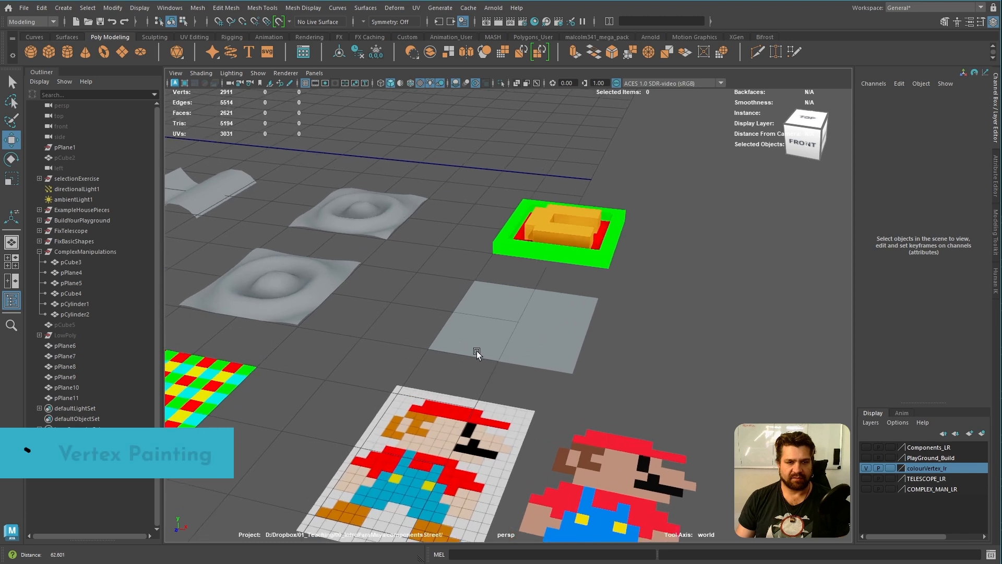
{"action": "middle_click_drag", "start_coordinate": [394, 315], "coordinate": [687, 354], "text": "alt"}
{"action": "middle_click_drag", "start_coordinate": [383, 340], "coordinate": [512, 373], "text": "alt"}
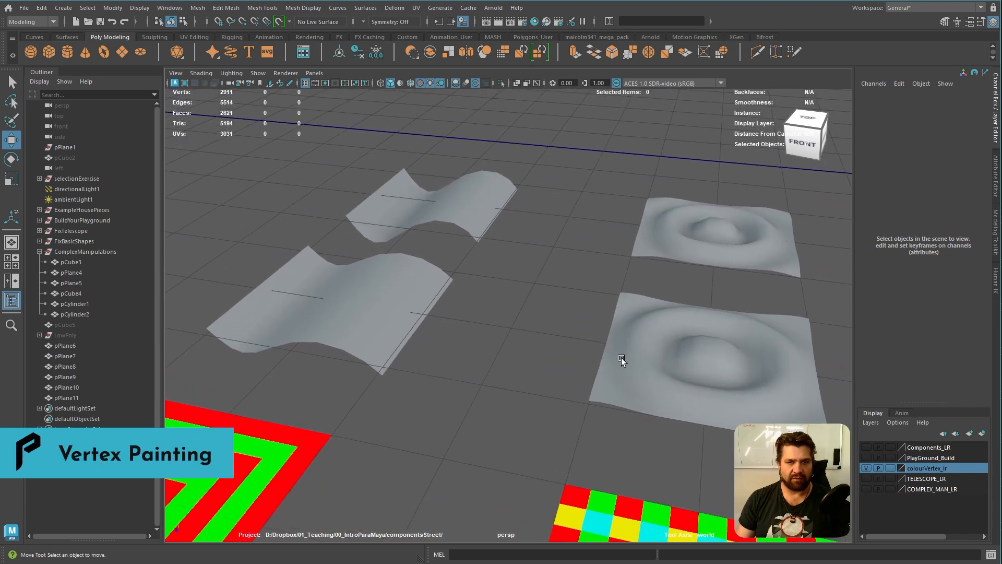
{"action": "middle_click_drag", "start_coordinate": [596, 338], "coordinate": [583, 341], "text": "alt"}
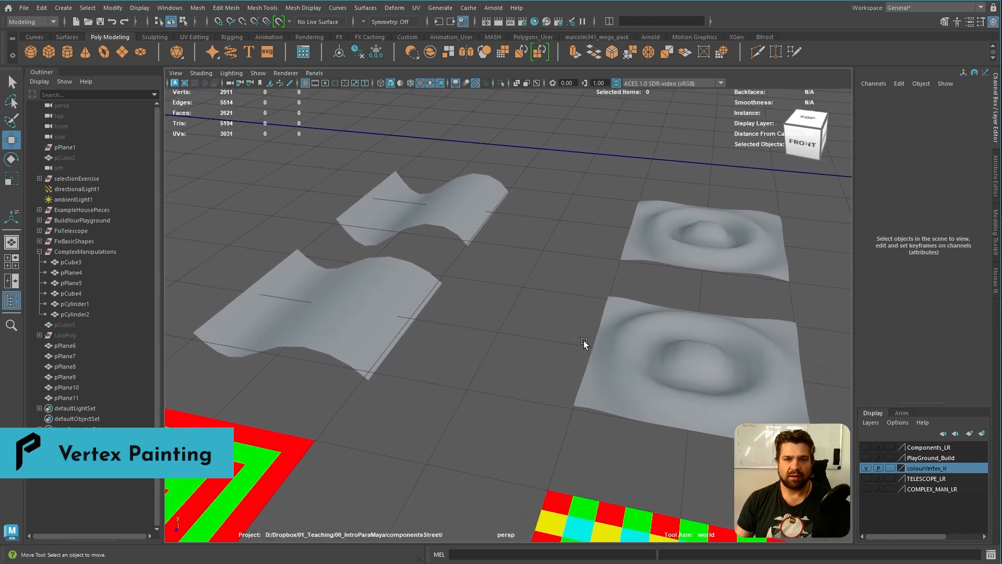
Examine the coloured reference with the green frame, red floor and orange C-shaped block from above and from the sides
{"action": "middle_click_drag", "start_coordinate": [646, 278], "coordinate": [317, 235], "text": "alt"}
{"action": "middle_click_drag", "start_coordinate": [507, 278], "coordinate": [414, 271], "text": "alt"}
{"action": "left_click_drag", "start_coordinate": [414, 272], "coordinate": [485, 364], "text": "alt"}
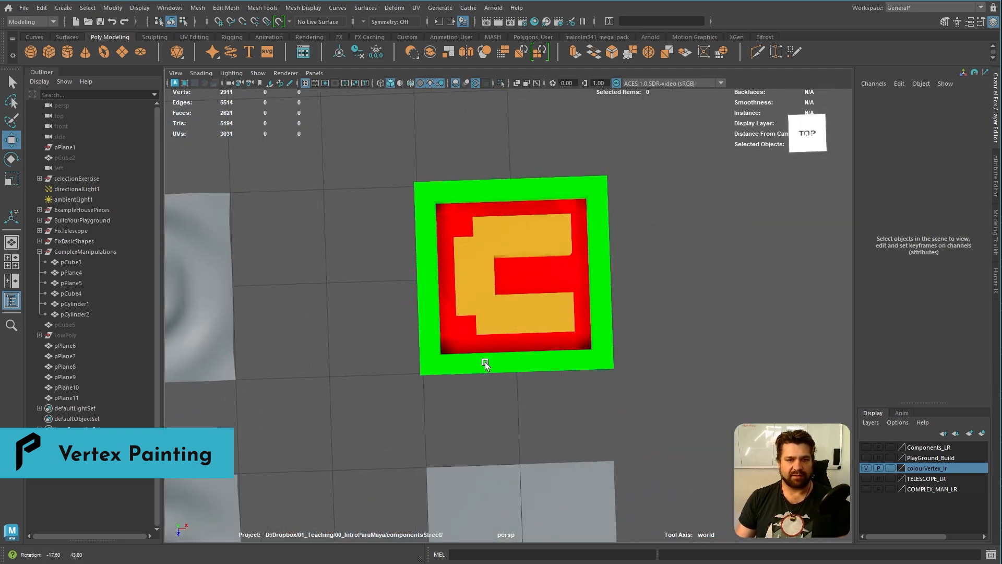
{"action": "right_click_drag", "start_coordinate": [485, 365], "coordinate": [740, 395], "text": "alt"}
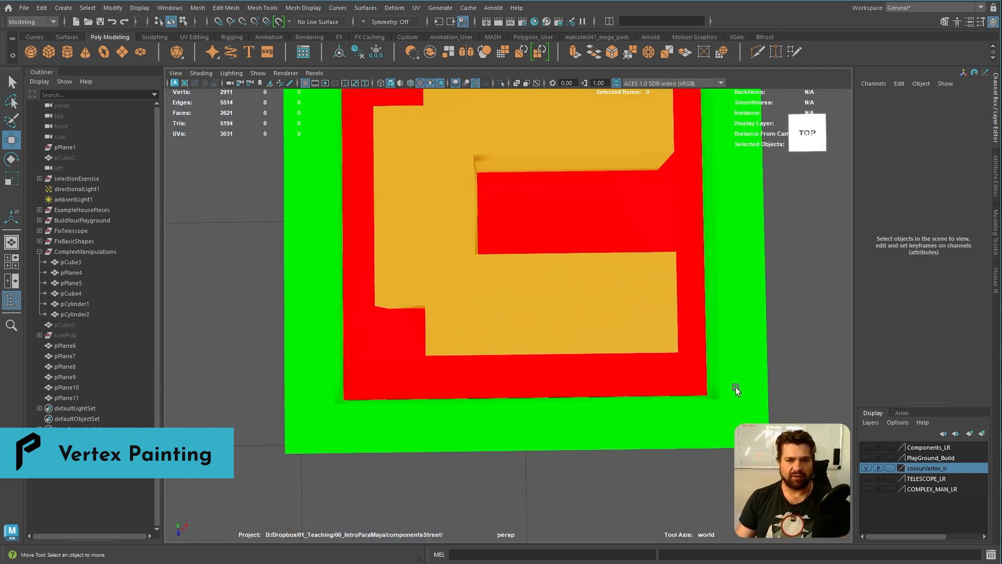
{"action": "middle_click_drag", "start_coordinate": [727, 352], "coordinate": [684, 418], "text": "alt"}
{"action": "right_click_drag", "start_coordinate": [684, 418], "coordinate": [613, 365], "text": "alt"}
{"action": "left_click_drag", "start_coordinate": [613, 365], "coordinate": [608, 344], "text": "alt"}
{"action": "middle_click_drag", "start_coordinate": [579, 246], "coordinate": [573, 347], "text": "alt"}
{"action": "left_click_drag", "start_coordinate": [572, 345], "coordinate": [571, 267], "text": "alt"}
{"action": "middle_click_drag", "start_coordinate": [625, 272], "coordinate": [571, 312], "text": "alt"}
{"action": "right_click_drag", "start_coordinate": [468, 310], "coordinate": [496, 317], "text": "alt"}
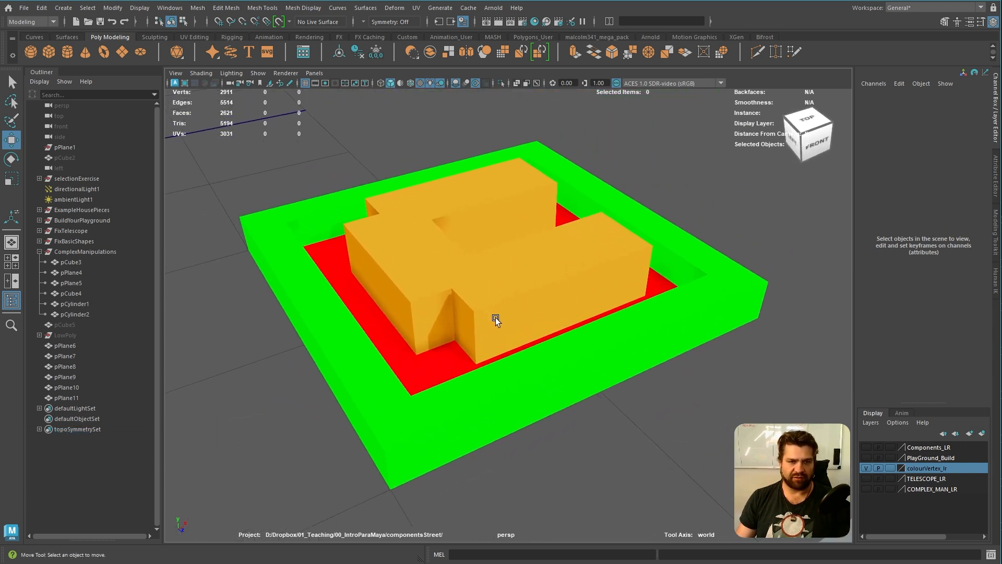
{"action": "left_click_drag", "start_coordinate": [496, 317], "coordinate": [423, 331], "text": "alt"}
{"action": "right_click_drag", "start_coordinate": [424, 330], "coordinate": [404, 308], "text": "alt"}
{"action": "middle_click_drag", "start_coordinate": [404, 309], "coordinate": [523, 222], "text": "alt"}
Select the flat plane in front of the coloured frame reference and switch it to face selection
{"action": "left_click", "coordinate": [499, 362]}
{"action": "right_click_drag", "start_coordinate": [499, 361], "coordinate": [478, 378], "text": "alt"}
{"action": "mouse_move", "coordinate": [478, 378]}
{"action": "left_mouse_down", "text": "alt"}
{"action": "mouse_move", "coordinate": [497, 358]}
{"action": "mouse_move", "coordinate": [492, 372]}
{"action": "left_mouse_up", "text": "alt"}
{"action": "right_click_drag", "start_coordinate": [492, 372], "coordinate": [565, 412], "text": "alt"}
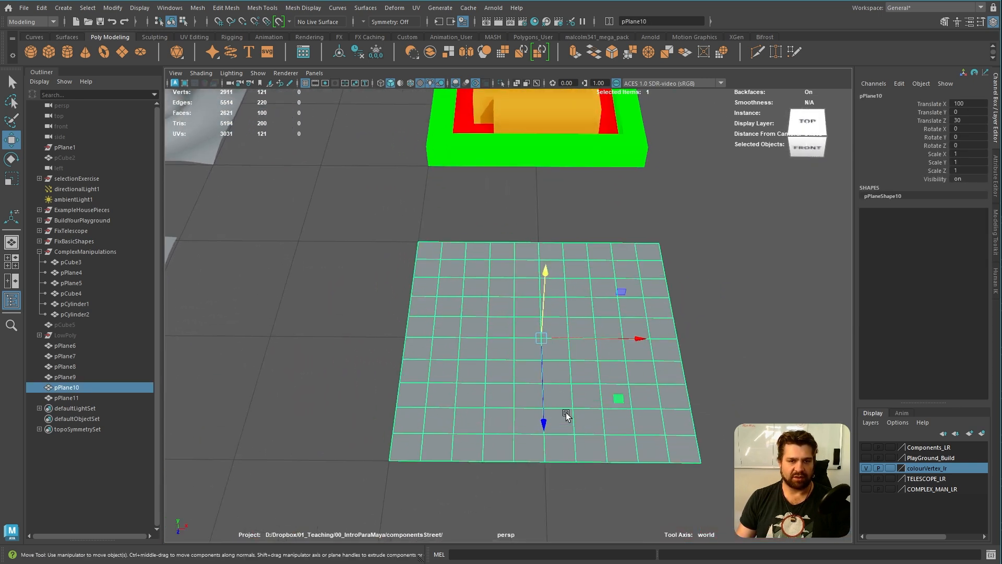
{"action": "right_click", "coordinate": [472, 253]}
{"action": "left_click", "coordinate": [472, 283]}
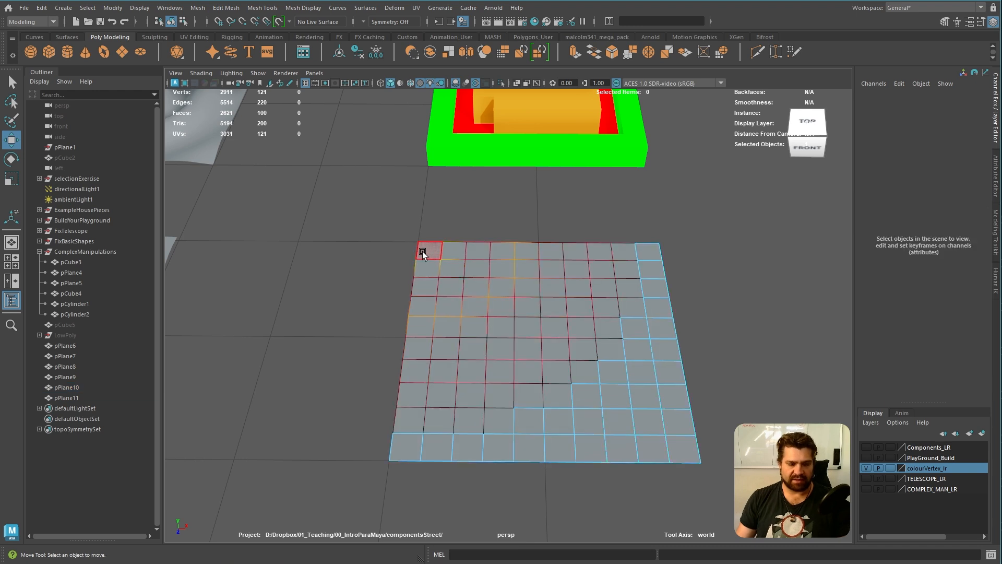
With soft selection off, select all faces along the plane's four outer edges and extrude them upward into a raised frame
{"action": "left_click", "coordinate": [421, 251]}
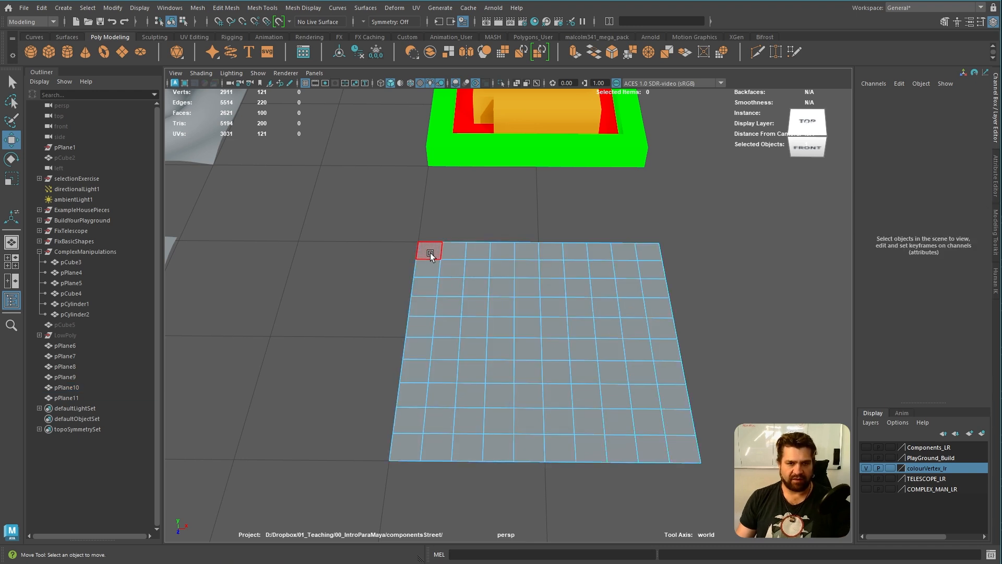
{"action": "double_click", "coordinate": [403, 456], "text": "shift"}
{"action": "left_click", "coordinate": [661, 452], "text": "shift"}
{"action": "left_click", "coordinate": [678, 453], "text": "shift"}
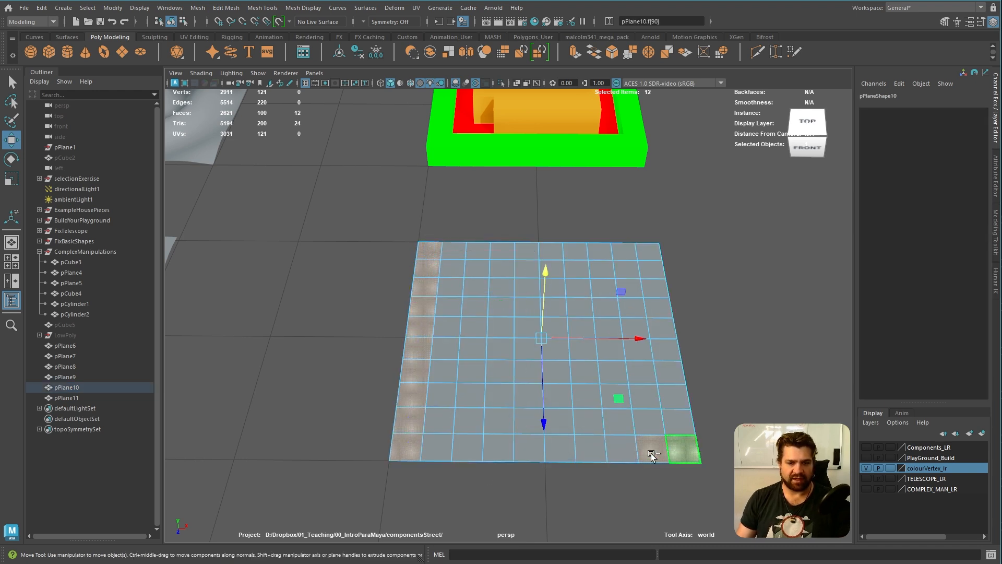
{"action": "left_click", "coordinate": [437, 449], "text": "shift"}
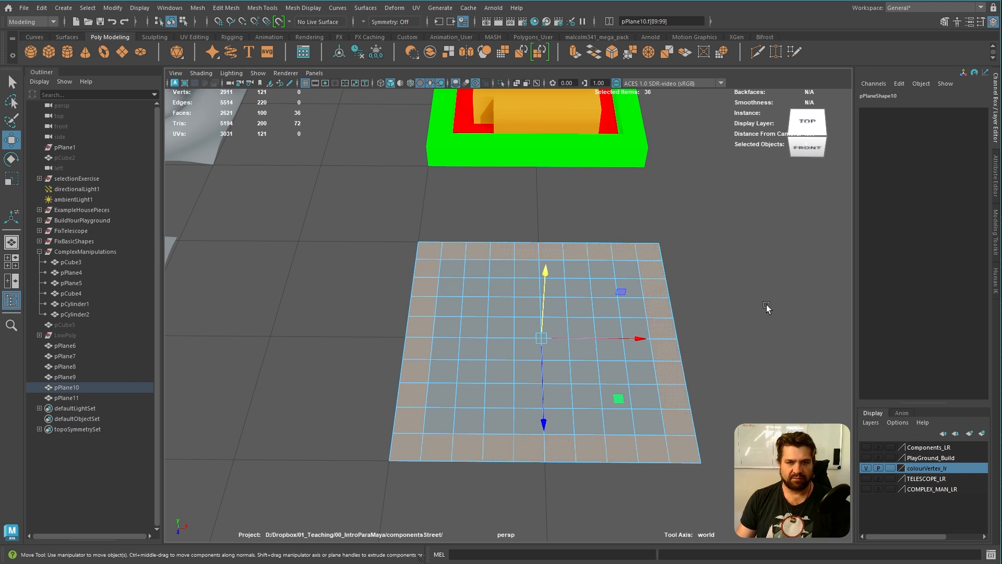
{"action": "left_click_drag", "start_coordinate": [574, 365], "coordinate": [647, 337], "text": "alt"}
{"action": "middle_click_drag", "start_coordinate": [646, 337], "coordinate": [545, 399], "text": "alt"}
{"action": "right_click_drag", "start_coordinate": [521, 389], "coordinate": [555, 408], "text": "alt"}
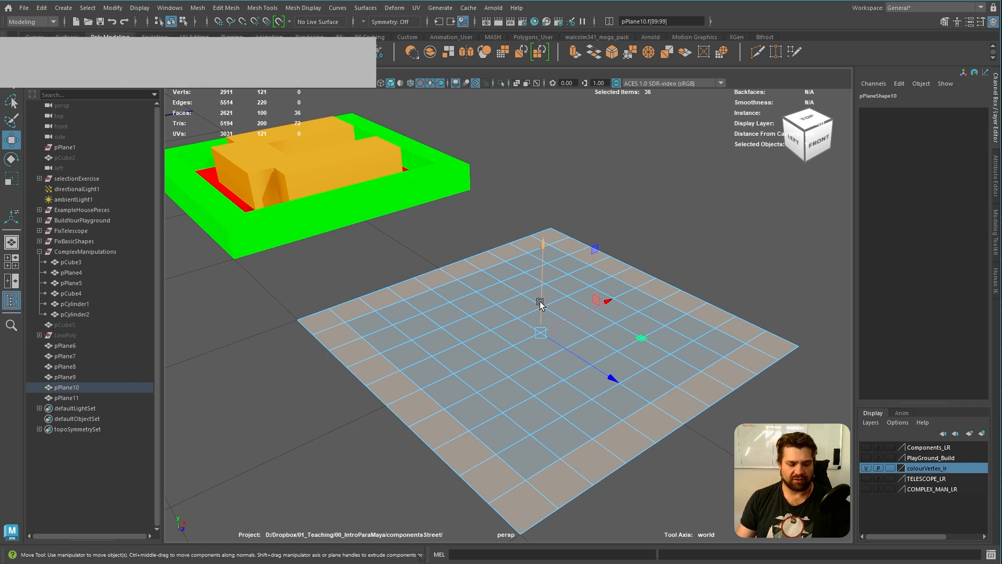
{"action": "left_click_drag", "start_coordinate": [542, 298], "coordinate": [549, 265], "text": "shift"}
Try to select the floor faces that form the reference's C shape inside the raised frame
{"action": "left_click_drag", "start_coordinate": [693, 357], "coordinate": [647, 405], "text": "alt"}
{"action": "mouse_move", "coordinate": [552, 401]}
{"action": "middle_mouse_down", "text": "alt"}
{"action": "mouse_move", "coordinate": [580, 331]}
{"action": "mouse_move", "coordinate": [688, 236]}
{"action": "middle_mouse_up", "text": "alt"}
{"action": "mouse_move", "coordinate": [652, 402]}
{"action": "left_mouse_down", "text": "alt"}
{"action": "mouse_move", "coordinate": [623, 432]}
{"action": "mouse_move", "coordinate": [631, 419]}
{"action": "left_mouse_up", "text": "alt"}
{"action": "right_click_drag", "start_coordinate": [631, 418], "coordinate": [551, 336], "text": "alt"}
{"action": "mouse_move", "coordinate": [550, 337]}
{"action": "middle_mouse_down", "text": "alt"}
{"action": "mouse_move", "coordinate": [535, 462]}
{"action": "mouse_move", "coordinate": [548, 393]}
{"action": "middle_mouse_up", "text": "alt"}
{"action": "left_click_drag", "start_coordinate": [548, 393], "coordinate": [541, 428], "text": "alt"}
{"action": "right_click_drag", "start_coordinate": [541, 429], "coordinate": [570, 450], "text": "alt"}
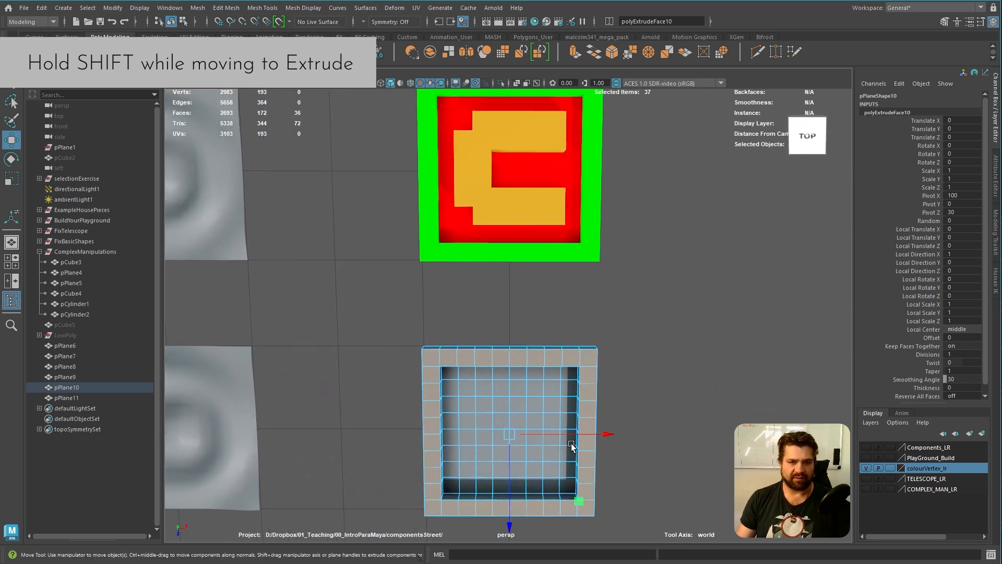
{"action": "left_click_drag", "start_coordinate": [478, 392], "coordinate": [553, 401]}
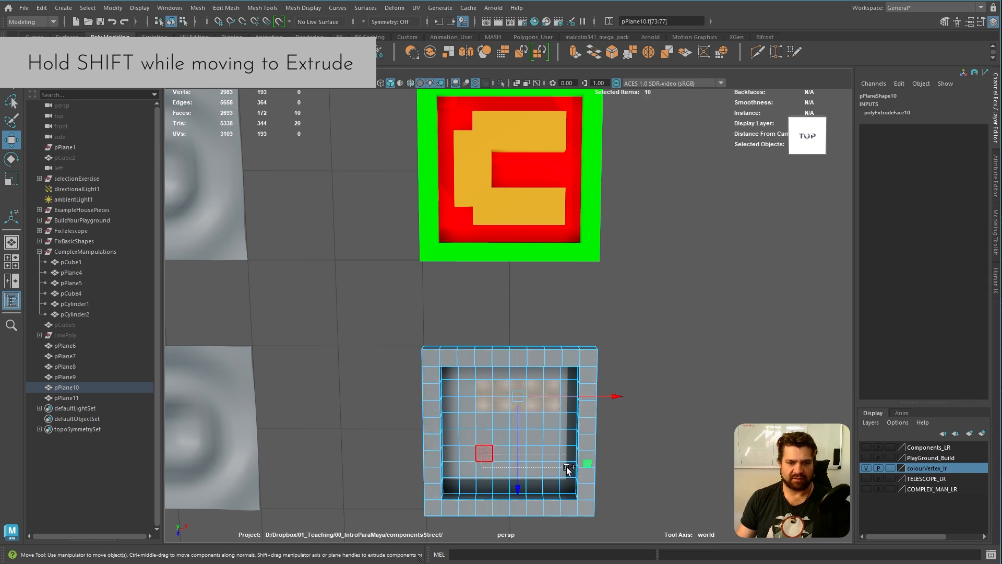
{"action": "left_click_drag", "start_coordinate": [554, 467], "coordinate": [554, 466], "text": "shift"}
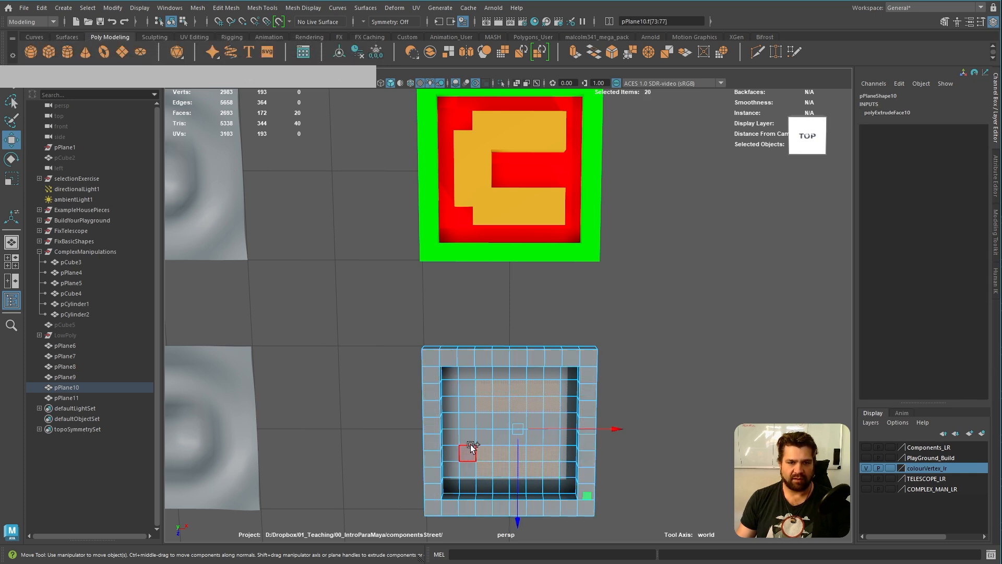
{"action": "left_click_drag", "start_coordinate": [481, 446], "coordinate": [483, 450], "text": "shift"}
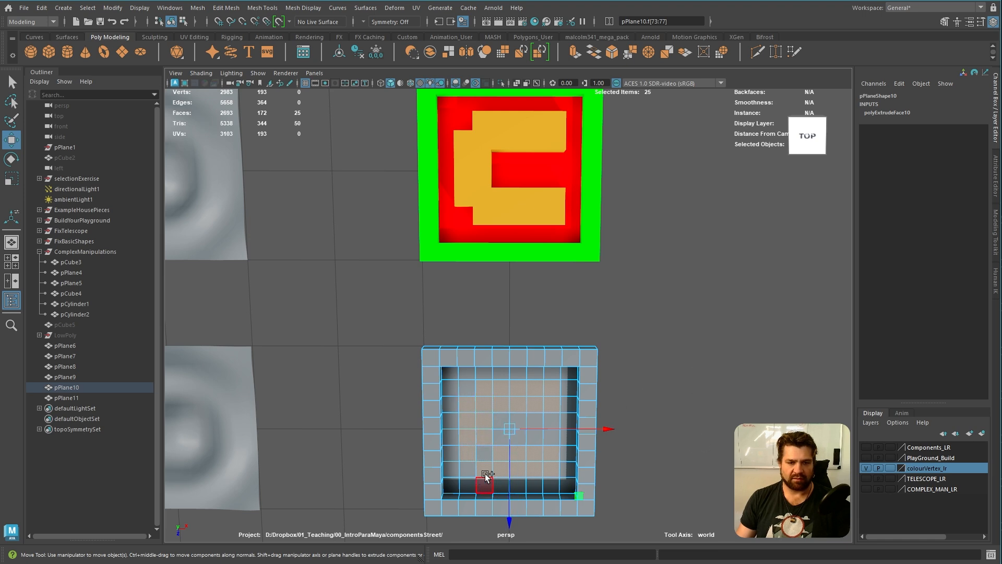
{"action": "left_click_drag", "start_coordinate": [717, 355], "coordinate": [546, 425], "text": "alt"}
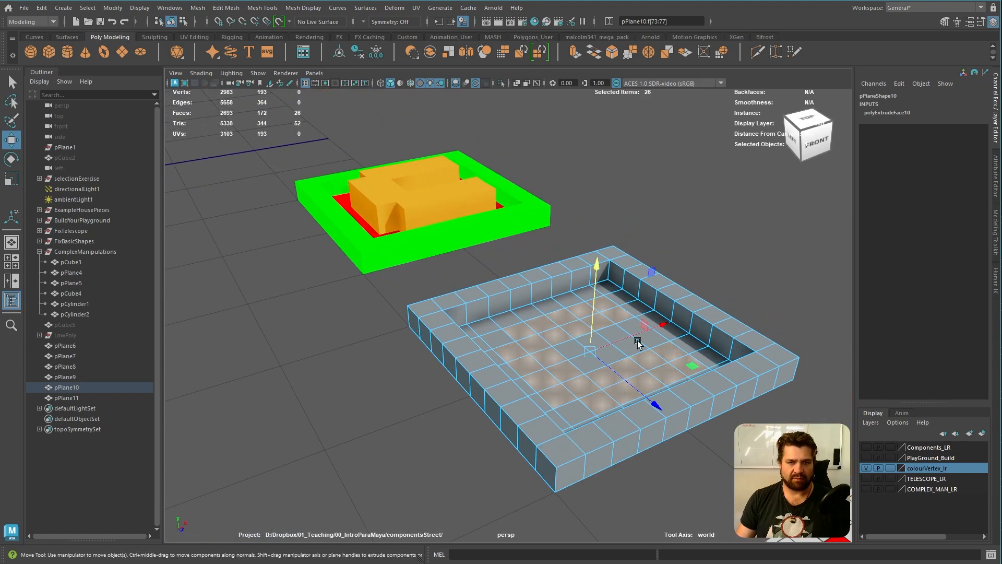
{"action": "left_click_drag", "start_coordinate": [692, 384], "coordinate": [655, 408], "text": "alt"}
{"action": "left_click", "coordinate": [690, 406]}
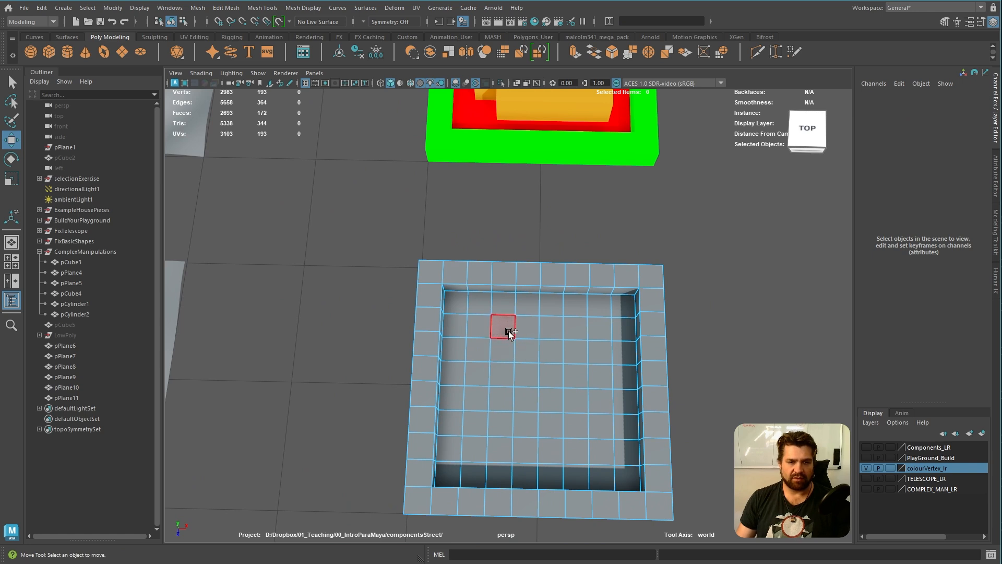
Select the floor faces forming the C shape inside the frame and extrude them upward into a block like the reference
{"action": "left_click_drag", "start_coordinate": [599, 344], "coordinate": [600, 346]}
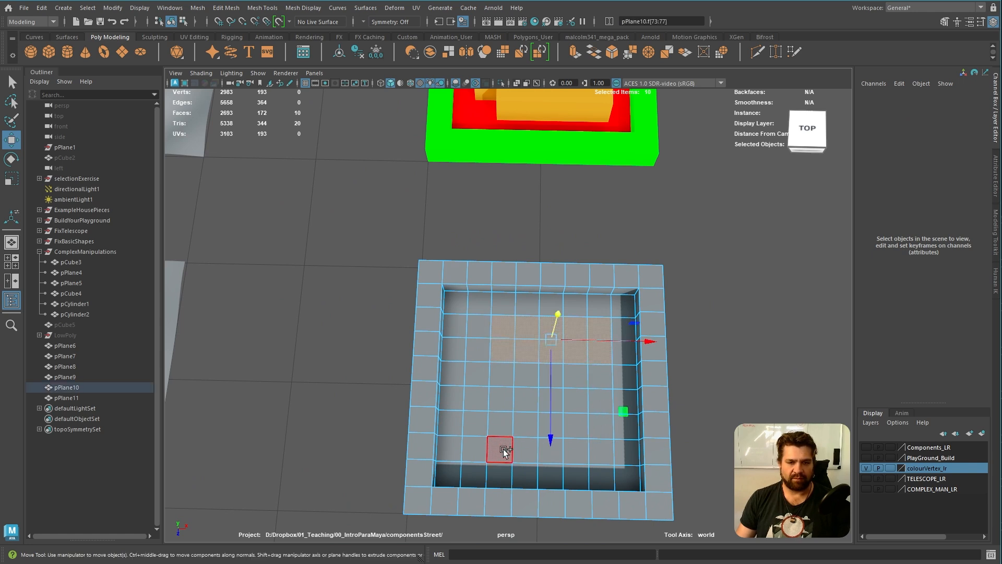
{"action": "left_click_drag", "start_coordinate": [502, 430], "coordinate": [618, 461], "text": "shift"}
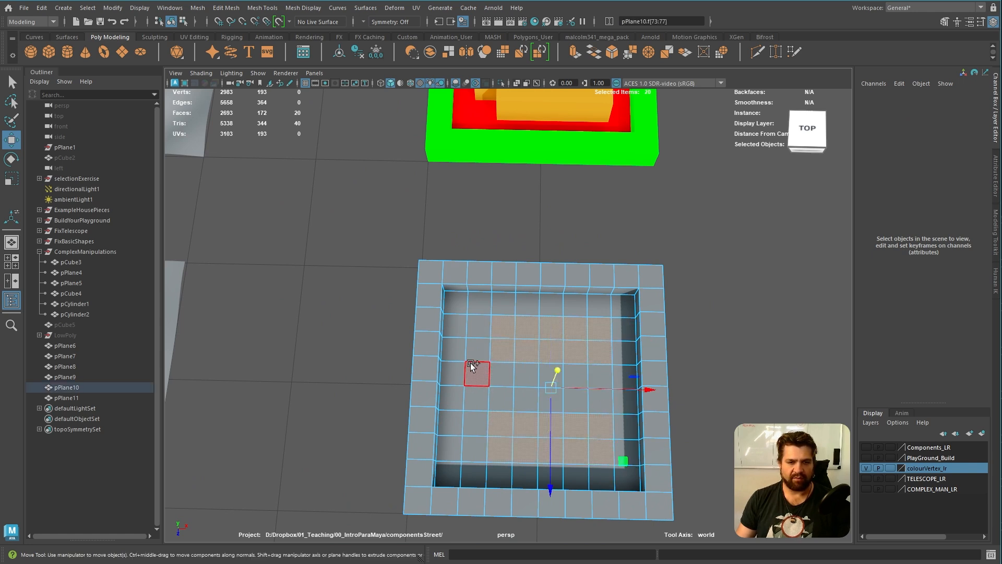
{"action": "left_click_drag", "start_coordinate": [479, 356], "coordinate": [496, 407], "text": "shift"}
{"action": "left_click_drag", "start_coordinate": [833, 340], "coordinate": [592, 303], "text": "alt"}
{"action": "left_click_drag", "start_coordinate": [524, 291], "coordinate": [526, 263], "text": "shift"}
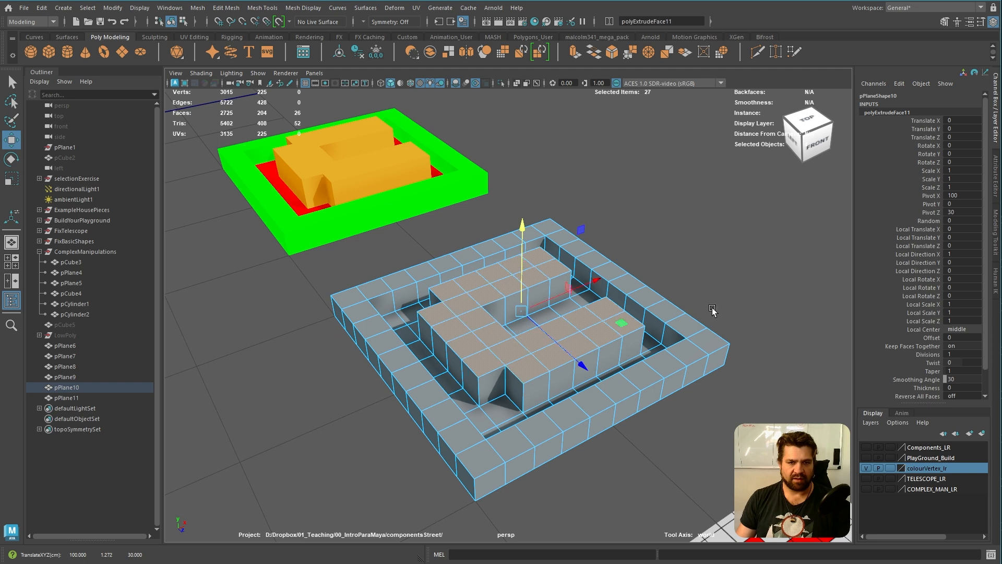
{"action": "left_click_drag", "start_coordinate": [716, 314], "coordinate": [674, 324], "text": "alt"}
{"action": "middle_click_drag", "start_coordinate": [655, 334], "coordinate": [668, 356], "text": "alt"}
{"action": "scroll", "coordinate": [671, 353], "scroll_direction": "down", "scroll_amount": 1}
{"action": "middle_click_drag", "start_coordinate": [728, 342], "coordinate": [708, 349], "text": "alt"}
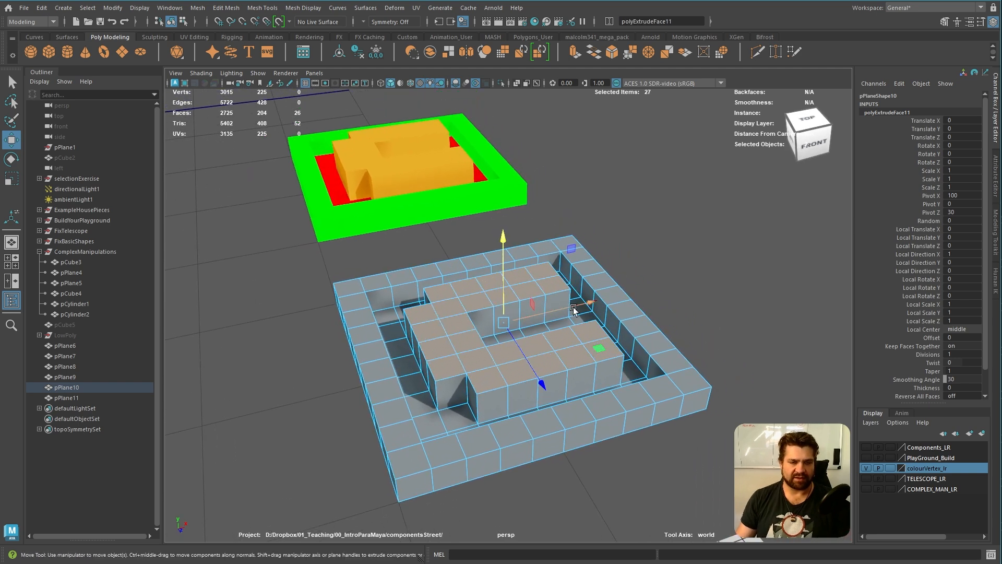
Open the Apply Color options and set the vertex colour to a golden yellow for the C-shaped block
{"action": "left_click", "coordinate": [305, 9]}
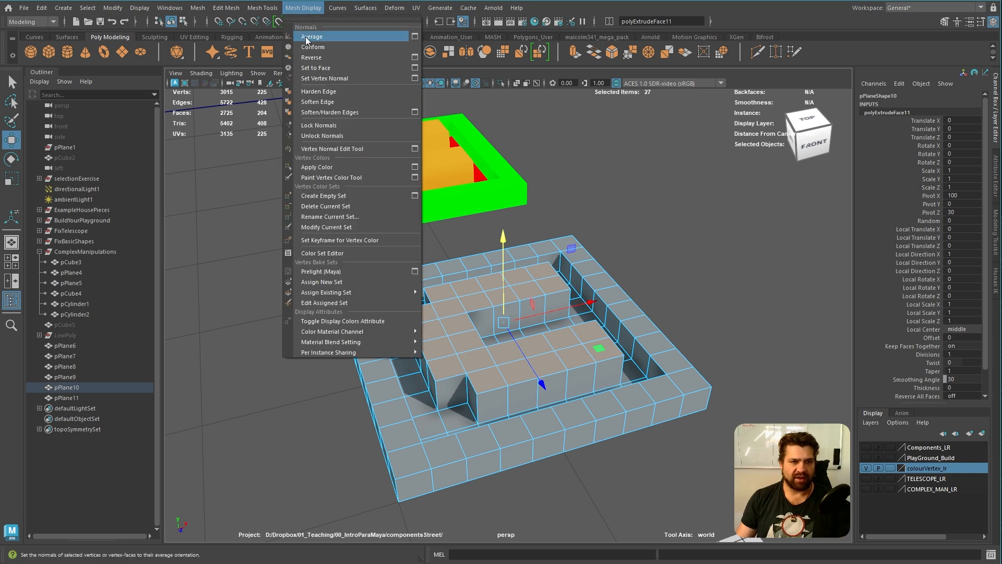
{"action": "left_click", "coordinate": [417, 167]}
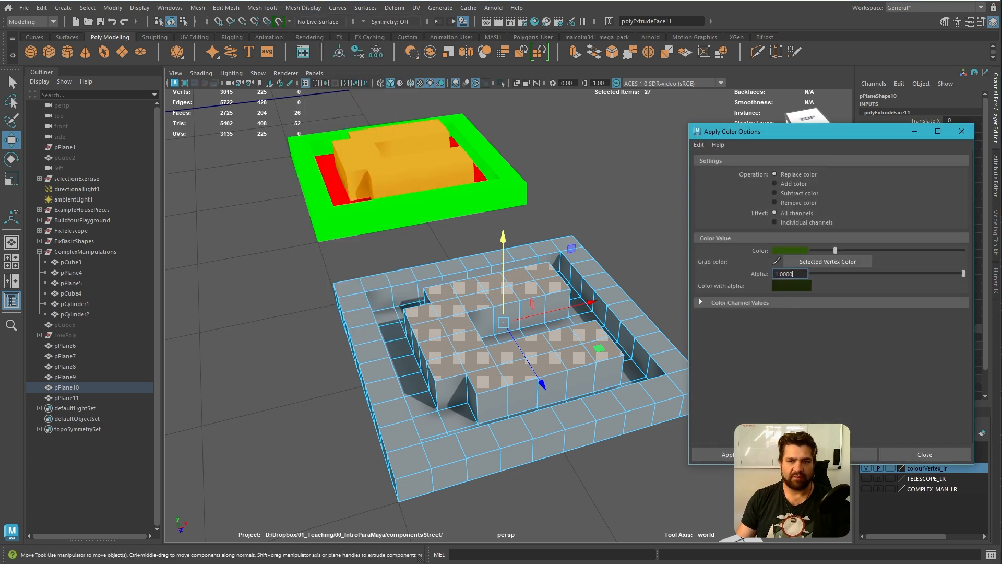
{"action": "left_click_drag", "start_coordinate": [847, 131], "coordinate": [812, 127]}
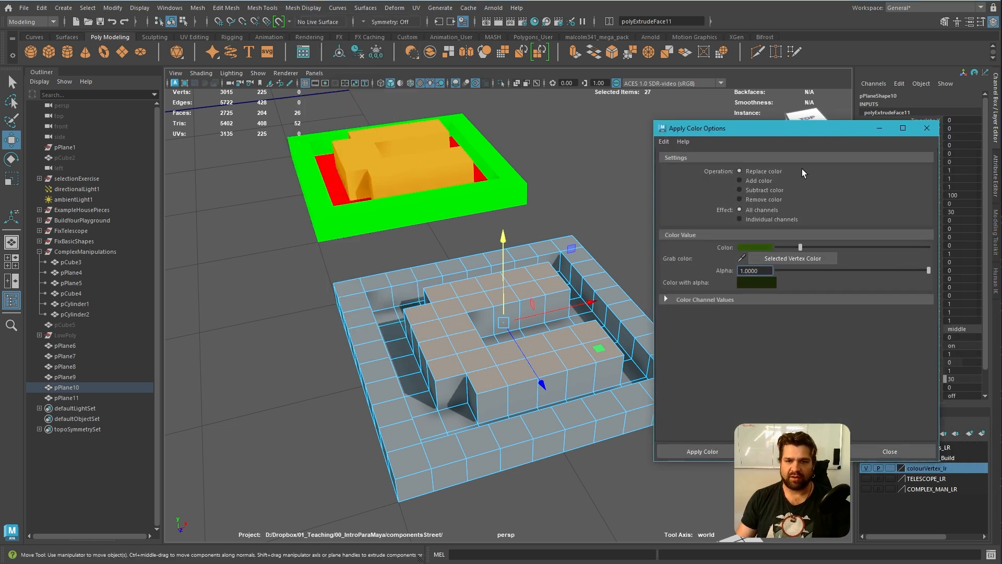
{"action": "left_click", "coordinate": [765, 249]}
{"action": "left_click", "coordinate": [861, 230]}
{"action": "left_click_drag", "start_coordinate": [849, 268], "coordinate": [873, 294]}
{"action": "middle_click_drag", "start_coordinate": [636, 208], "coordinate": [588, 201], "text": "alt"}
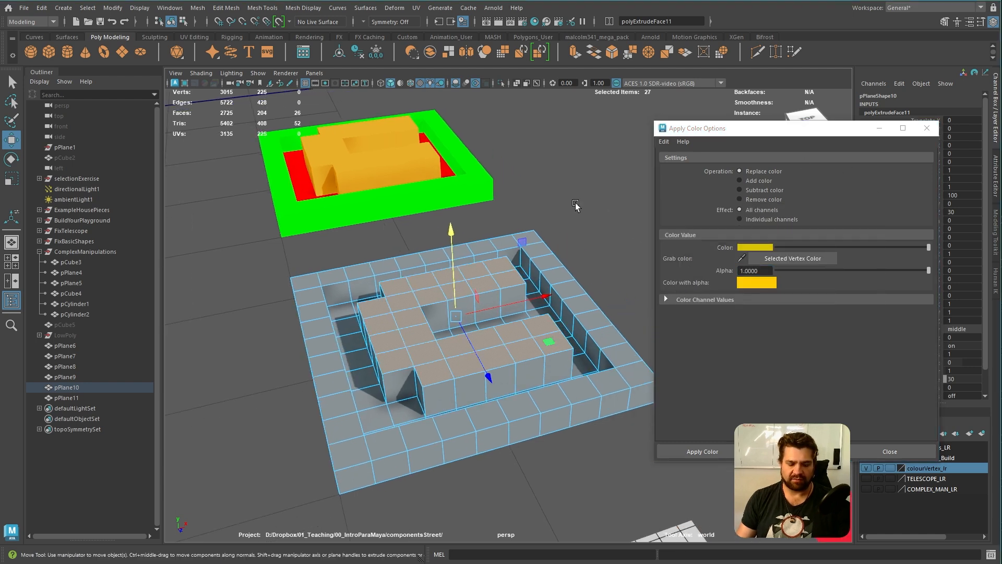
Grow the face selection to cover the whole C-shaped block and apply the golden yellow vertex colour to it
{"action": "key", "text": "shift+period"}
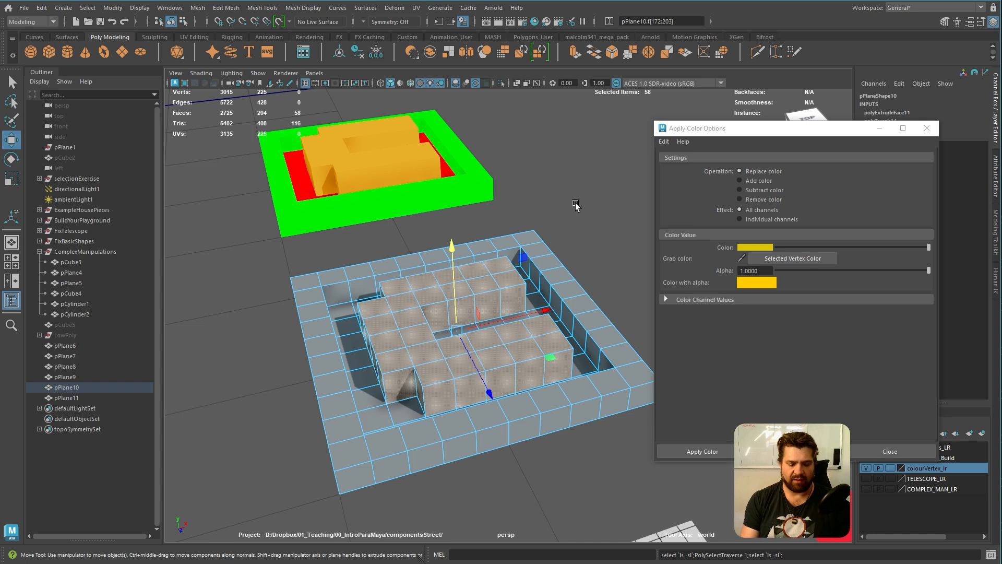
{"action": "key", "text": "ctrl+less"}
{"action": "key", "text": "ctrl+greater"}
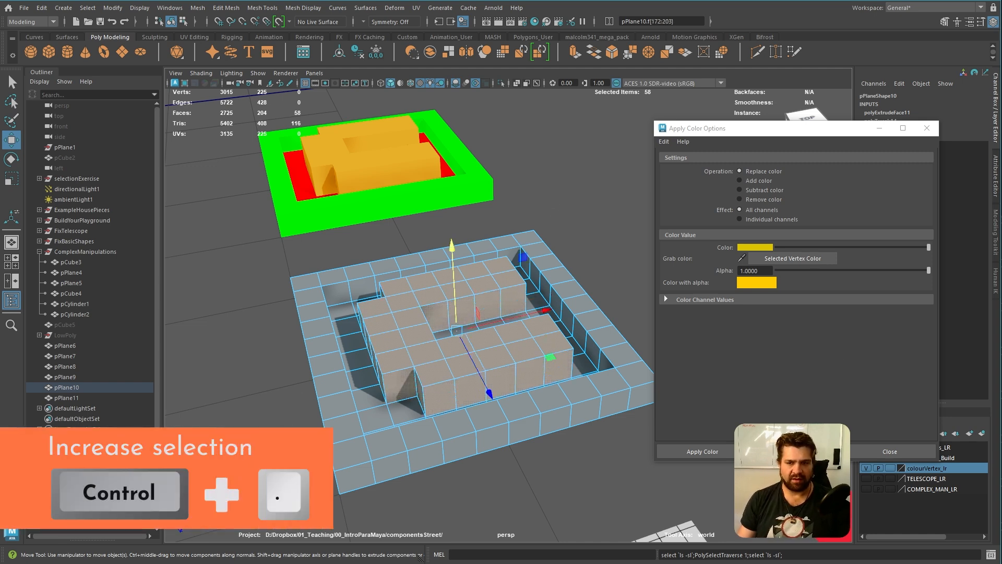
{"action": "left_click", "coordinate": [703, 452]}
{"action": "left_click_drag", "start_coordinate": [588, 261], "coordinate": [638, 207], "text": "alt"}
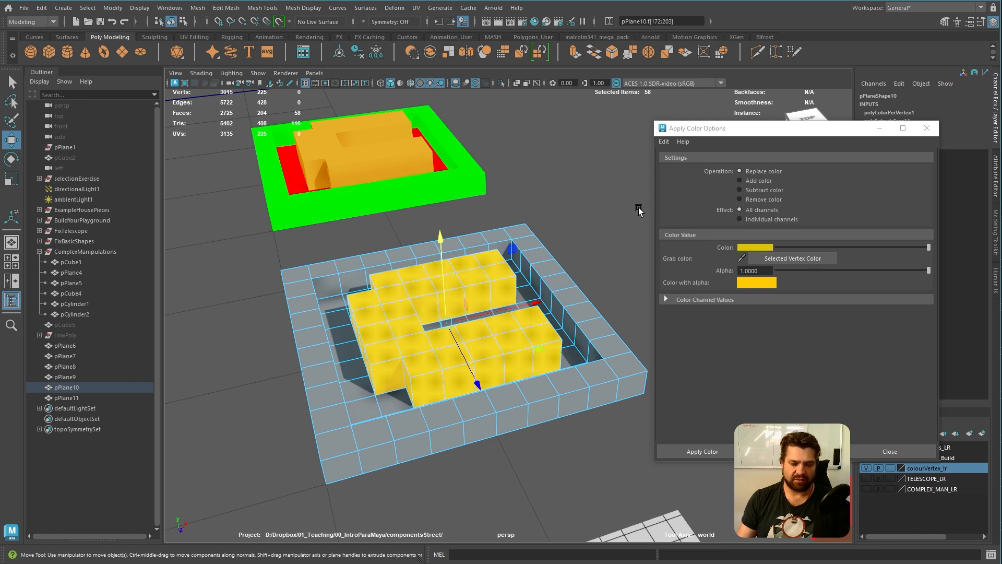
{"action": "double_click", "coordinate": [740, 131]}
{"action": "double_click", "coordinate": [714, 1]}
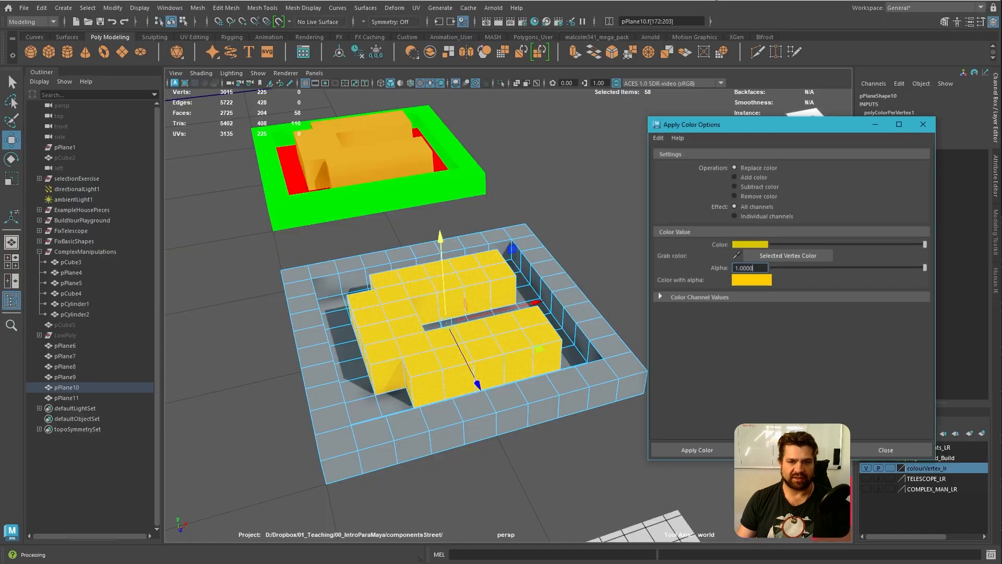
{"action": "left_click_drag", "start_coordinate": [537, 170], "coordinate": [551, 196], "text": "alt"}
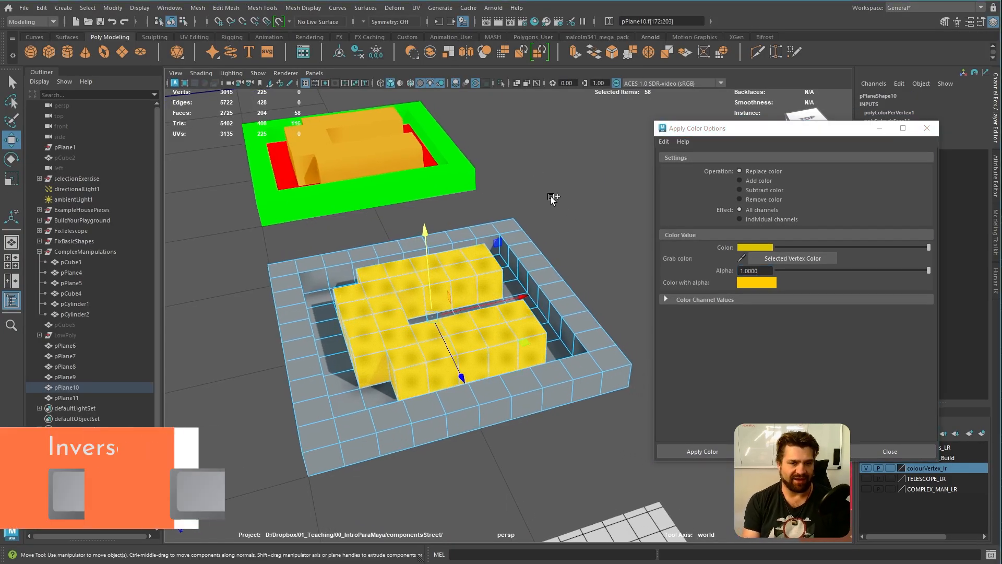
Invert the face selection and apply a green vertex colour to the frame and floor around the block
{"action": "key", "text": "ctrl+shift+i"}
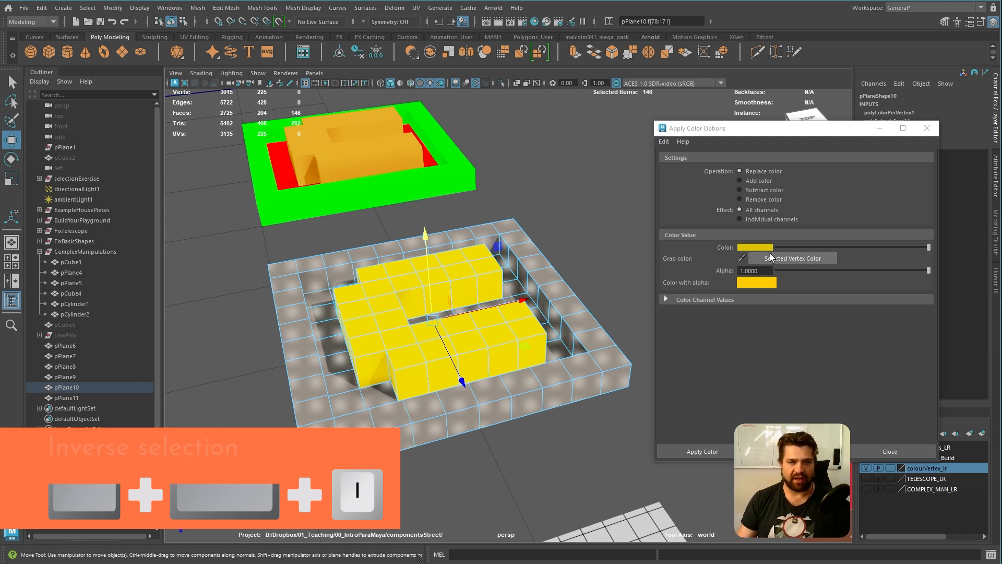
{"action": "left_click", "coordinate": [757, 247]}
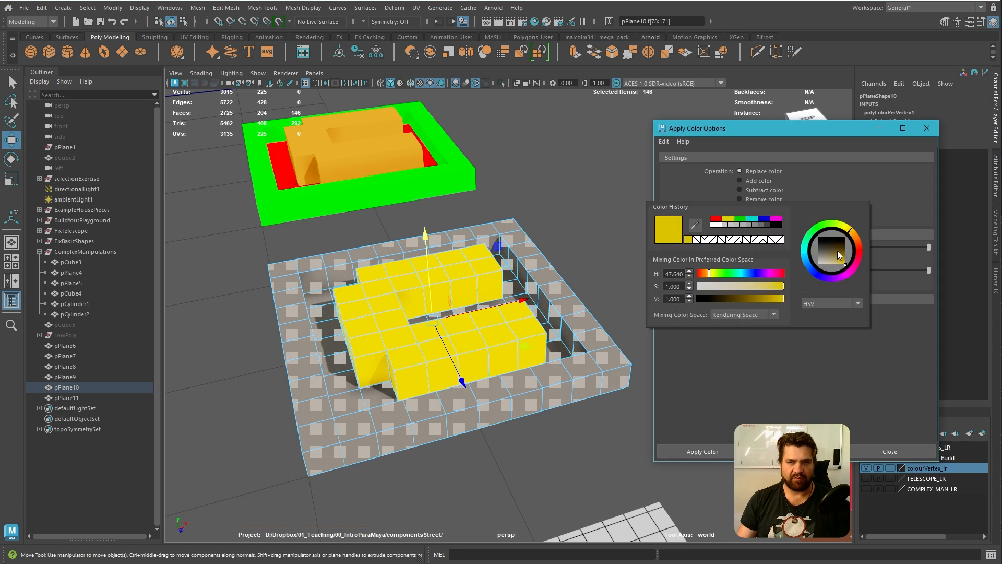
{"action": "left_click", "coordinate": [739, 218]}
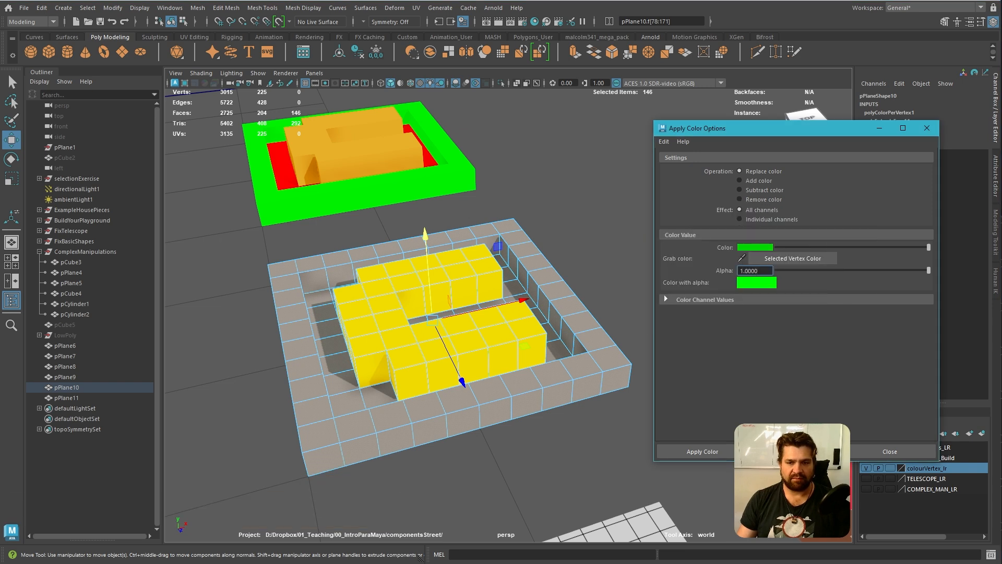
{"action": "left_click", "coordinate": [795, 451]}
Select the floor faces around the C-shaped block strip by strip, viewed from above, and clear the selection with the colour options closed
{"action": "left_click", "coordinate": [621, 214]}
{"action": "left_click_drag", "start_coordinate": [621, 214], "coordinate": [532, 263], "text": "alt"}
{"action": "right_click_drag", "start_coordinate": [531, 263], "coordinate": [551, 309], "text": "alt"}
{"action": "left_click_drag", "start_coordinate": [550, 309], "coordinate": [573, 346], "text": "alt"}
{"action": "middle_click_drag", "start_coordinate": [573, 347], "coordinate": [553, 317], "text": "alt"}
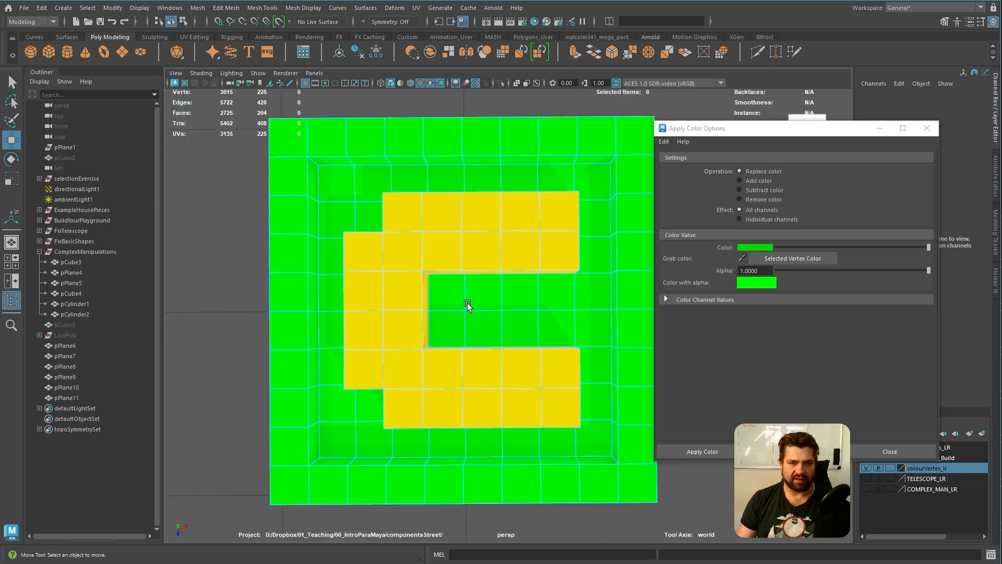
{"action": "left_click_drag", "start_coordinate": [579, 329], "coordinate": [580, 329]}
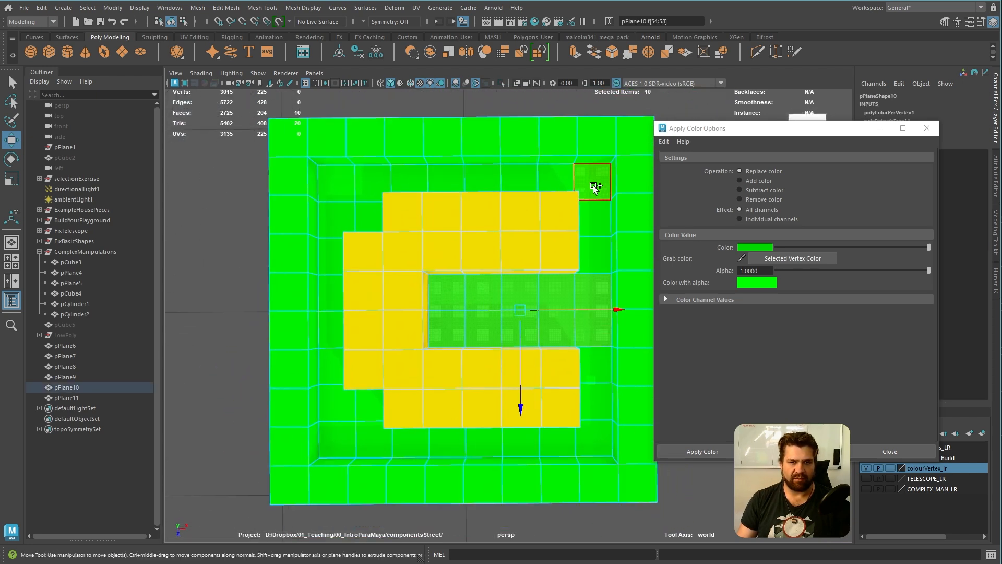
{"action": "left_click_drag", "start_coordinate": [605, 257], "coordinate": [605, 258], "text": "shift"}
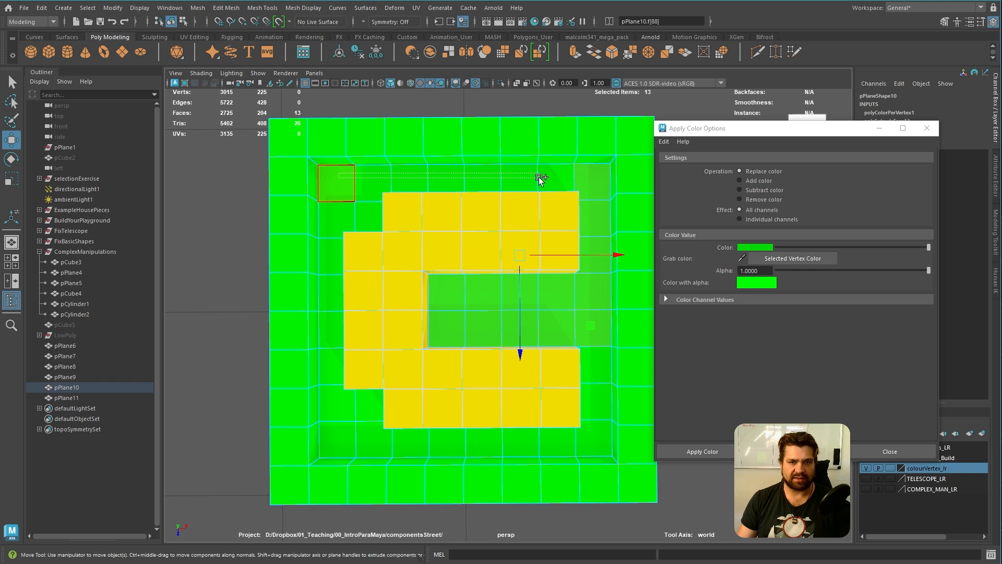
{"action": "left_click_drag", "start_coordinate": [564, 180], "coordinate": [564, 180], "text": "shift"}
{"action": "left_click_drag", "start_coordinate": [371, 218], "coordinate": [371, 218], "text": "shift"}
{"action": "left_click_drag", "start_coordinate": [334, 259], "coordinate": [335, 280], "text": "shift"}
{"action": "left_click_drag", "start_coordinate": [332, 446], "coordinate": [367, 445], "text": "shift"}
{"action": "left_click_drag", "start_coordinate": [604, 446], "coordinate": [604, 446], "text": "shift"}
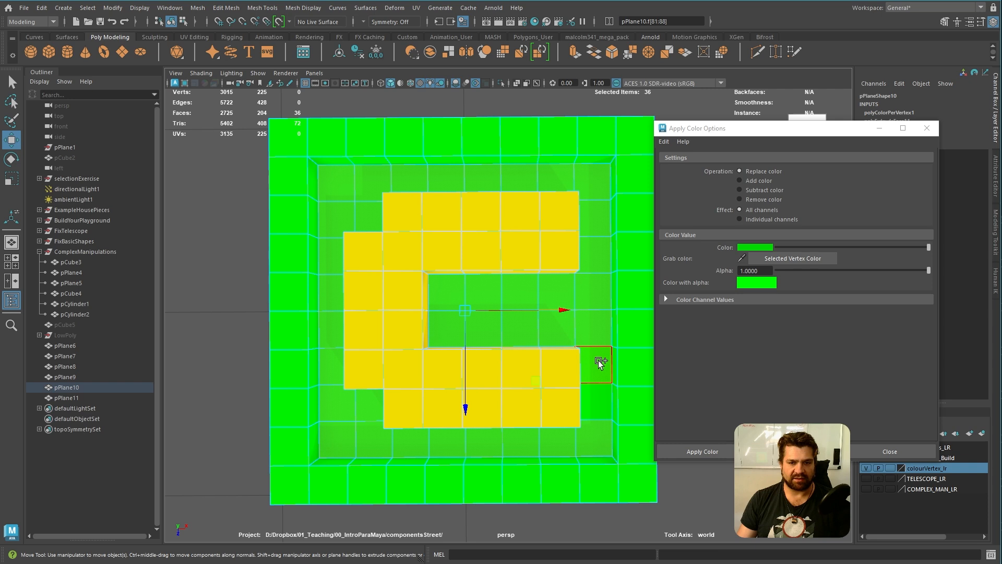
{"action": "left_click_drag", "start_coordinate": [511, 384], "coordinate": [521, 324], "text": "alt"}
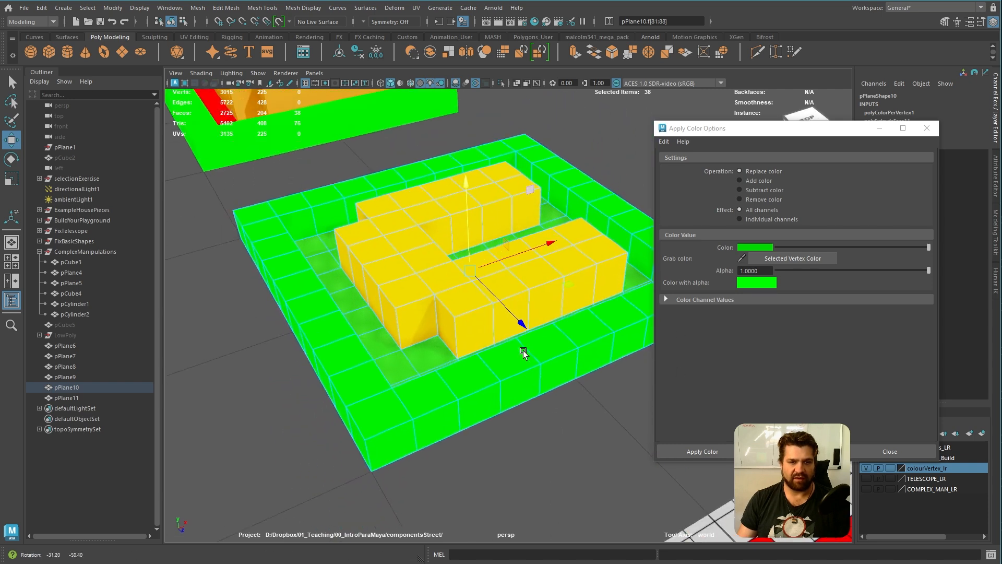
{"action": "mouse_move", "coordinate": [467, 209]}
{"action": "left_mouse_down"}
{"action": "mouse_move", "coordinate": [462, 151]}
{"action": "mouse_move", "coordinate": [467, 224]}
{"action": "left_mouse_up"}
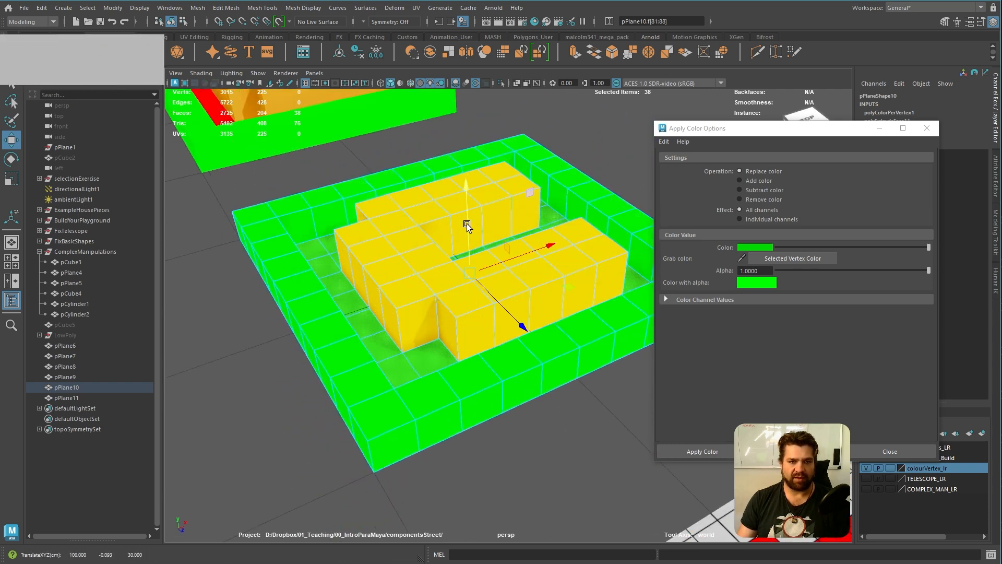
{"action": "left_click_drag", "start_coordinate": [533, 246], "coordinate": [495, 347], "text": "alt"}
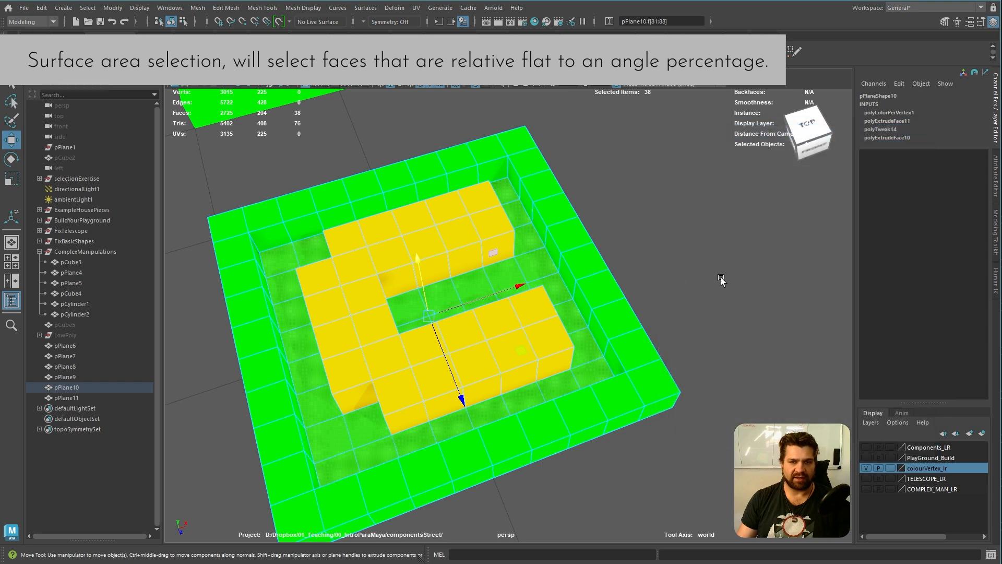
{"action": "left_click", "coordinate": [720, 280]}
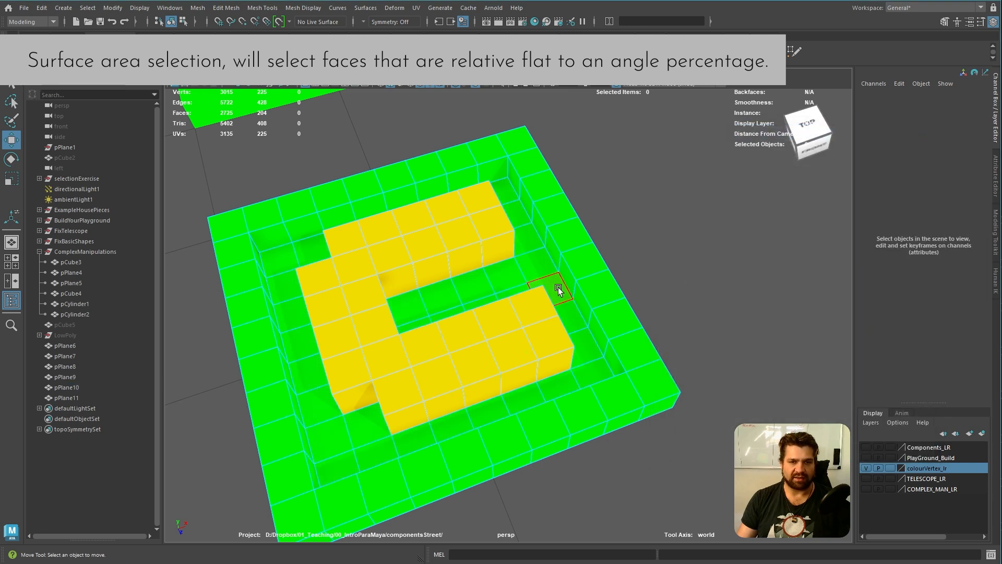
Set the selection constraint to Angle at 15 in the Modeling Toolkit and select all floor faces inside the frame at once
{"action": "left_click_drag", "start_coordinate": [535, 265], "coordinate": [702, 246], "text": "alt"}
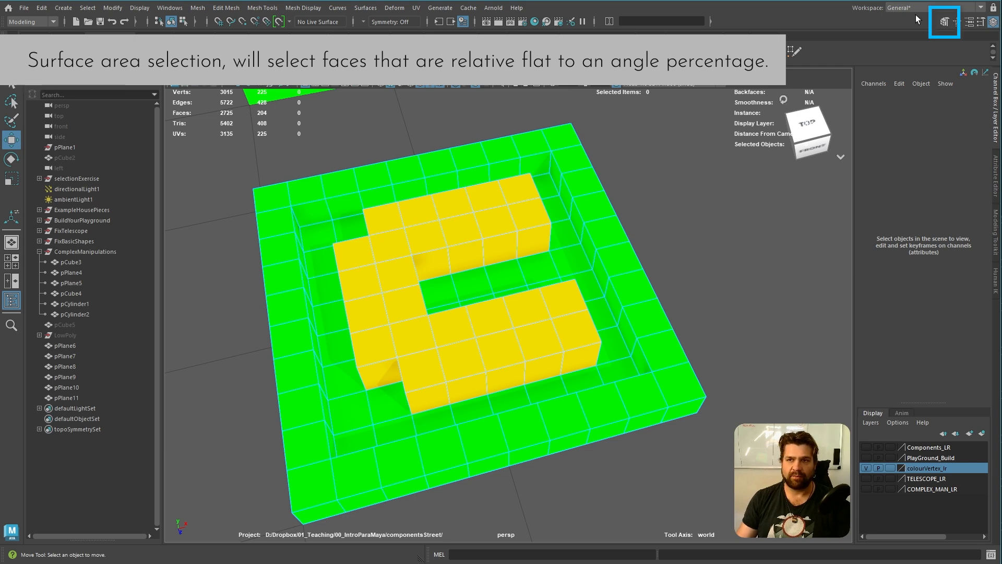
{"action": "left_click", "coordinate": [944, 23]}
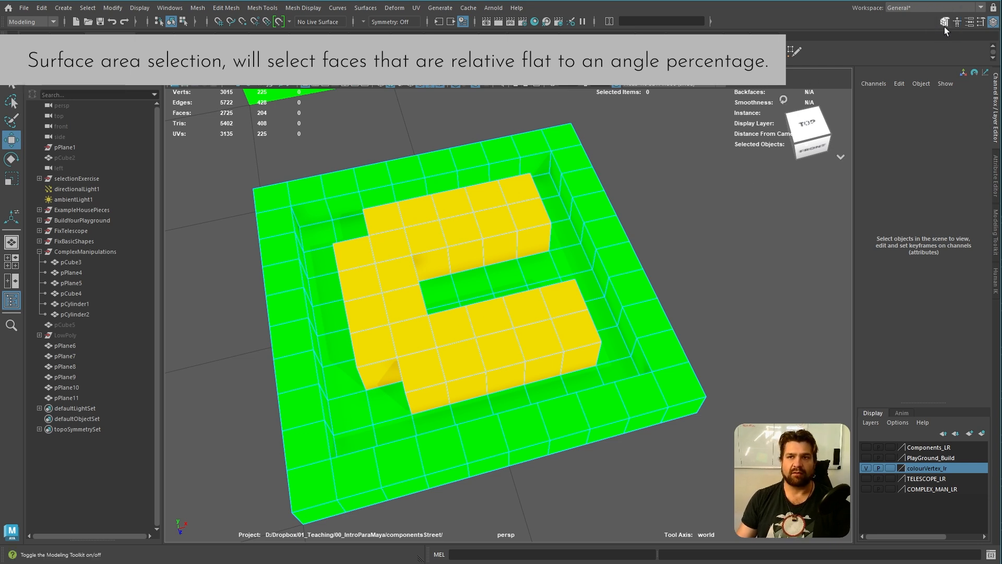
{"action": "left_click", "coordinate": [945, 26]}
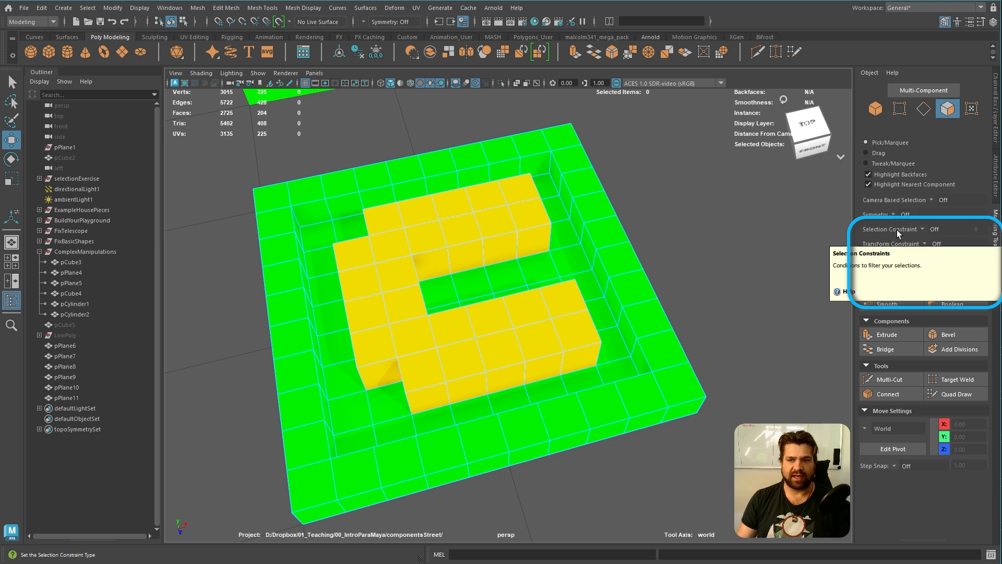
{"action": "left_click", "coordinate": [921, 229]}
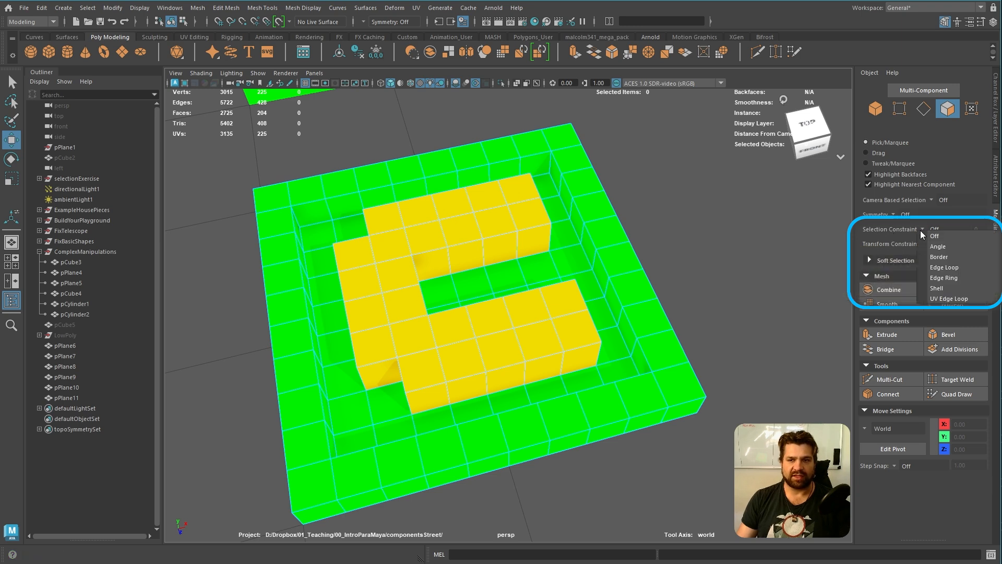
{"action": "left_click", "coordinate": [950, 248]}
{"action": "left_click", "coordinate": [984, 228]}
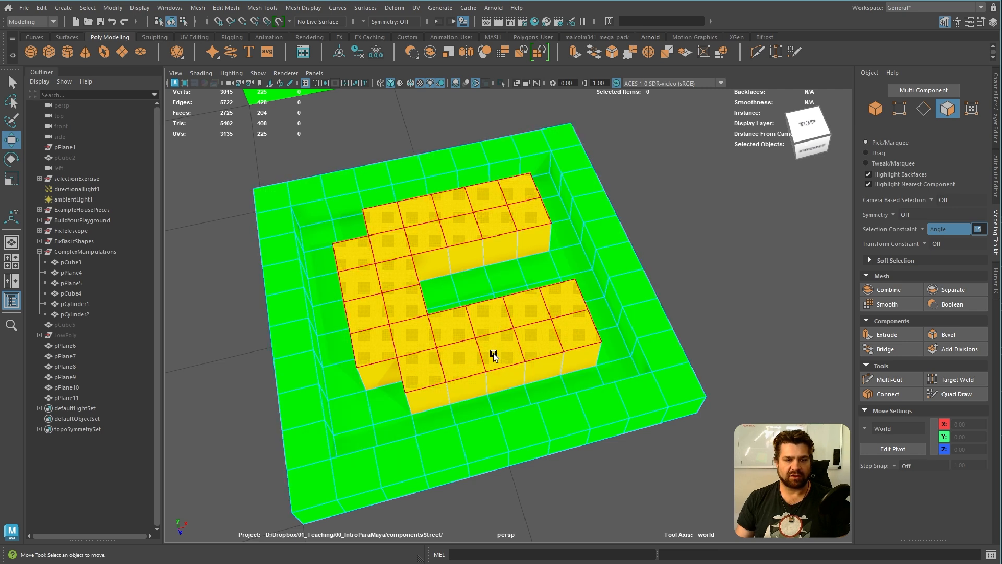
{"action": "double_click", "coordinate": [574, 261]}
{"action": "left_click_drag", "start_coordinate": [733, 261], "coordinate": [724, 267], "text": "alt"}
Set the vertex colour to orange with hue 33.108, saturation 1 and value 1, and apply it to the selected floor faces
{"action": "left_click", "coordinate": [306, 7]}
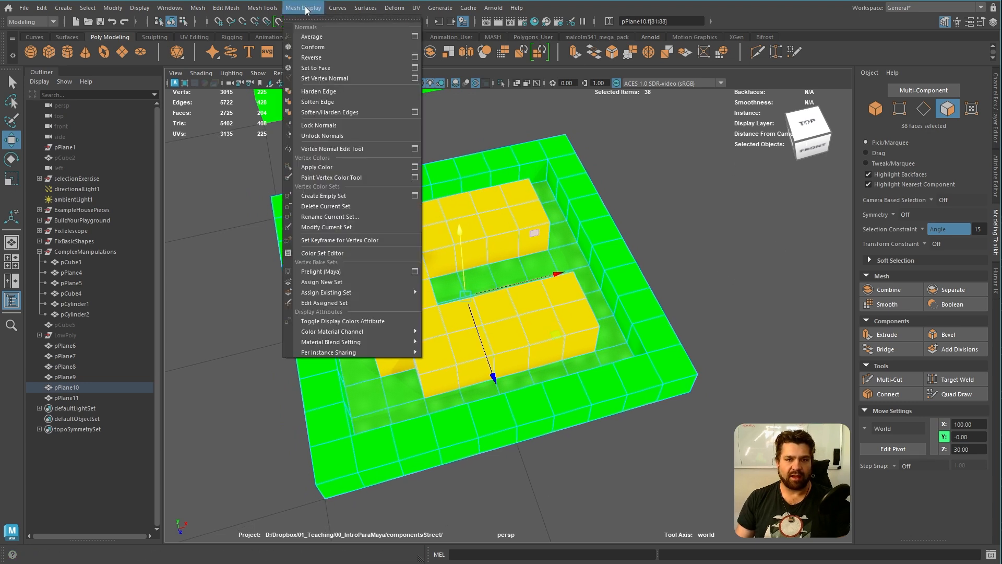
{"action": "left_click", "coordinate": [420, 167]}
{"action": "left_click_drag", "start_coordinate": [797, 133], "coordinate": [746, 148]}
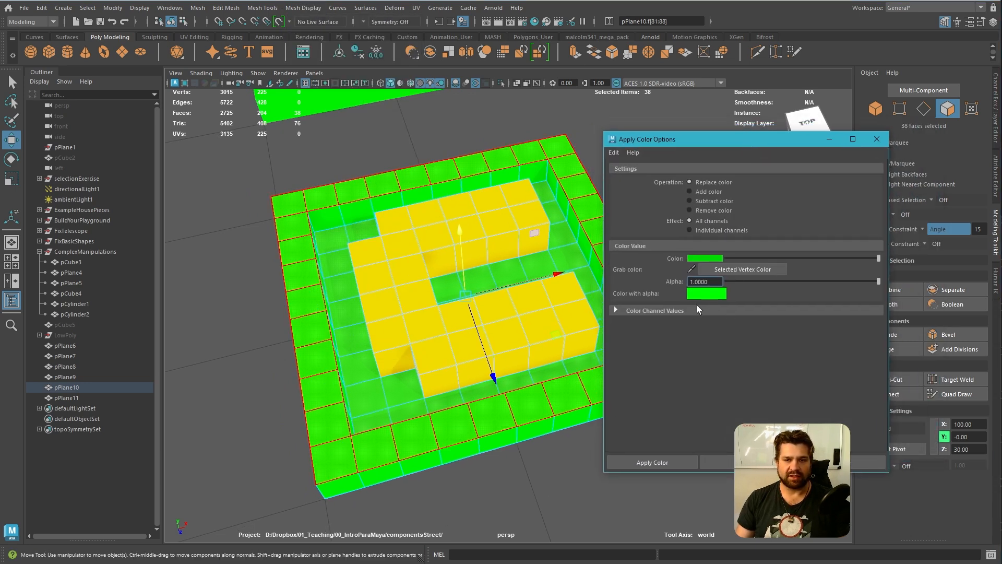
{"action": "left_click", "coordinate": [710, 259]}
{"action": "left_click", "coordinate": [435, 254]}
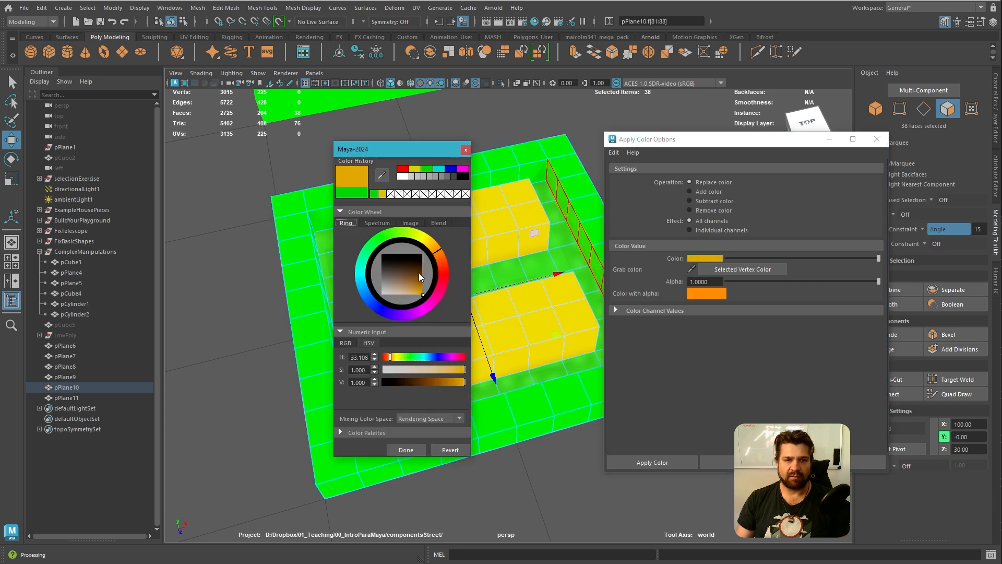
{"action": "left_click", "coordinate": [418, 451]}
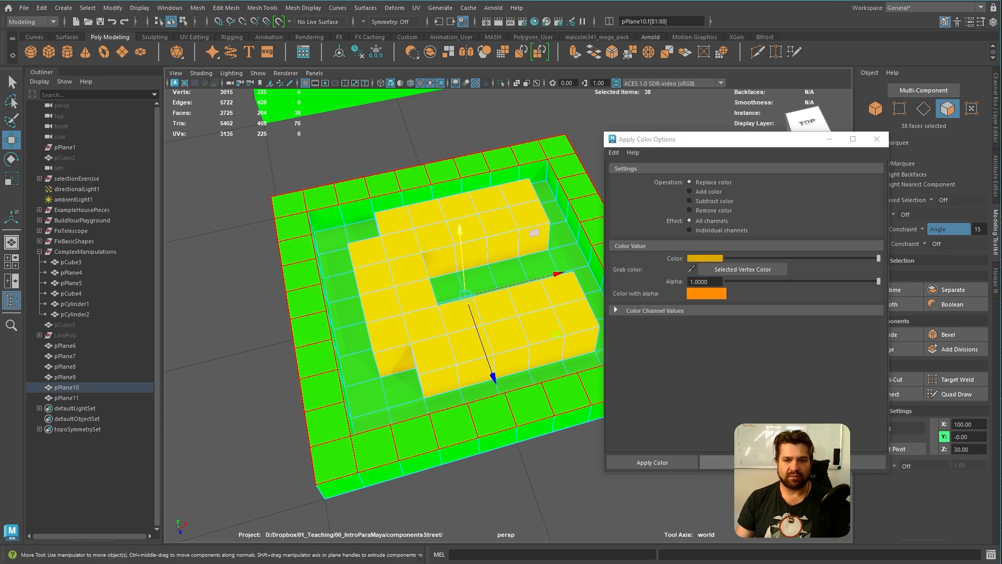
{"action": "left_click", "coordinate": [745, 462]}
Examine the coloured frame, floor and C-shaped block from several angles
{"action": "left_click_drag", "start_coordinate": [454, 172], "coordinate": [504, 191], "text": "alt"}
{"action": "right_click_drag", "start_coordinate": [504, 191], "coordinate": [421, 193], "text": "alt"}
{"action": "left_click_drag", "start_coordinate": [421, 194], "coordinate": [497, 269], "text": "alt"}
{"action": "left_click", "coordinate": [561, 214]}
{"action": "mouse_move", "coordinate": [561, 213]}
{"action": "left_mouse_down", "text": "alt"}
{"action": "mouse_move", "coordinate": [489, 239]}
{"action": "mouse_move", "coordinate": [459, 222]}
{"action": "mouse_move", "coordinate": [446, 237]}
{"action": "mouse_move", "coordinate": [462, 227]}
{"action": "mouse_move", "coordinate": [312, 209]}
{"action": "mouse_move", "coordinate": [394, 294]}
{"action": "left_mouse_up", "text": "alt"}
{"action": "middle_click_drag", "start_coordinate": [394, 294], "coordinate": [434, 173], "text": "alt"}
{"action": "left_click_drag", "start_coordinate": [434, 172], "coordinate": [494, 229], "text": "alt"}
{"action": "middle_click_drag", "start_coordinate": [495, 229], "coordinate": [478, 217], "text": "alt"}
Select the grey practice plane beside the spiral reference, apply the orange vertex colour to it and close the colour options
{"action": "left_click_drag", "start_coordinate": [791, 142], "coordinate": [14, 215]}
{"action": "middle_click_drag", "start_coordinate": [328, 284], "coordinate": [436, 199], "text": "alt"}
{"action": "right_click_drag", "start_coordinate": [427, 240], "coordinate": [472, 283], "text": "alt"}
{"action": "middle_click_drag", "start_coordinate": [471, 283], "coordinate": [534, 236], "text": "alt"}
{"action": "left_click_drag", "start_coordinate": [534, 236], "coordinate": [530, 308], "text": "alt"}
{"action": "right_click_drag", "start_coordinate": [531, 307], "coordinate": [517, 324], "text": "alt"}
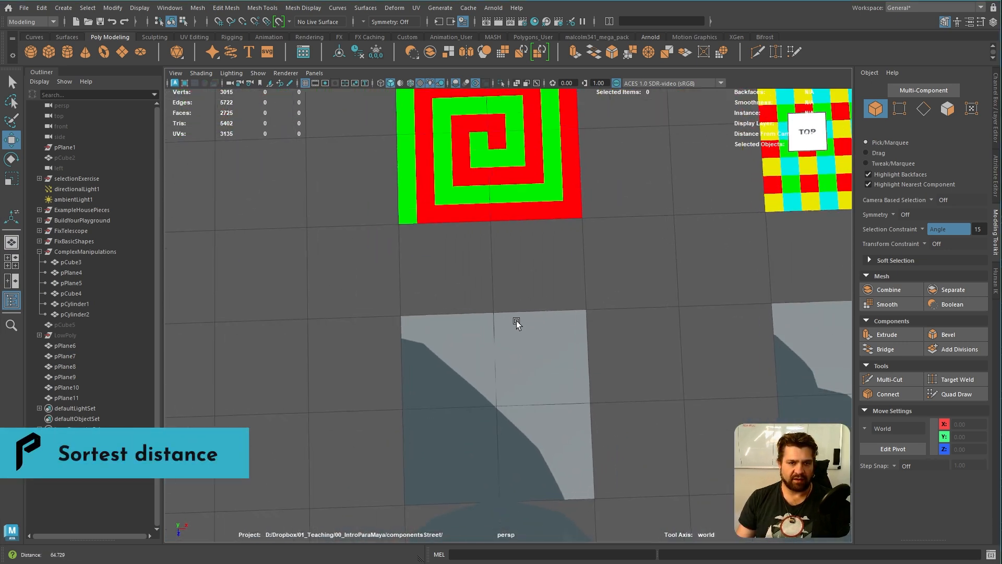
{"action": "left_click", "coordinate": [506, 396]}
{"action": "mouse_move", "coordinate": [481, 364]}
{"action": "middle_mouse_down", "text": "alt"}
{"action": "mouse_move", "coordinate": [494, 451]}
{"action": "mouse_move", "coordinate": [490, 347]}
{"action": "middle_mouse_up", "text": "alt"}
{"action": "left_click_drag", "start_coordinate": [515, 405], "coordinate": [536, 365], "text": "alt"}
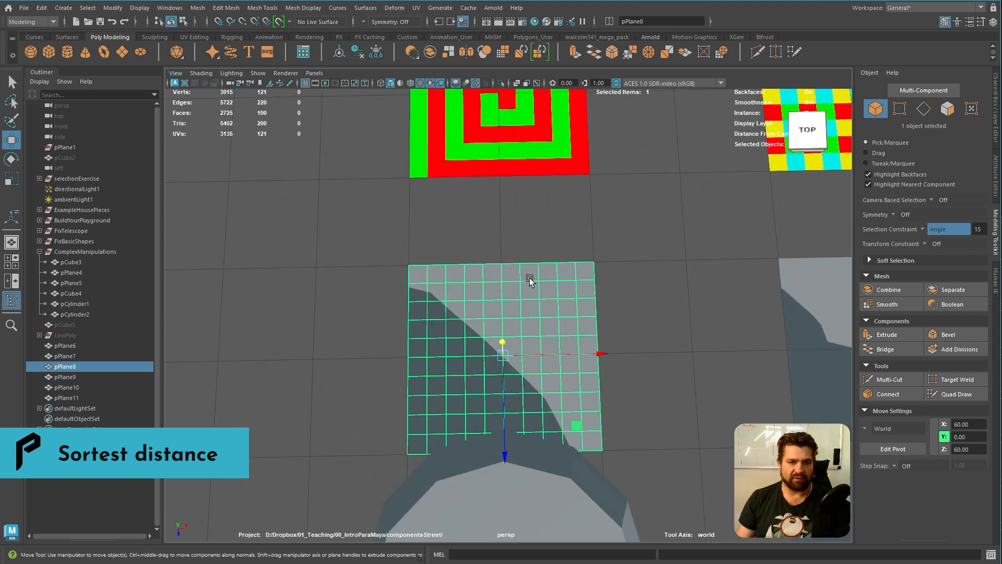
{"action": "left_click_drag", "start_coordinate": [0, 180], "coordinate": [281, 187]}
{"action": "left_click", "coordinate": [255, 510]}
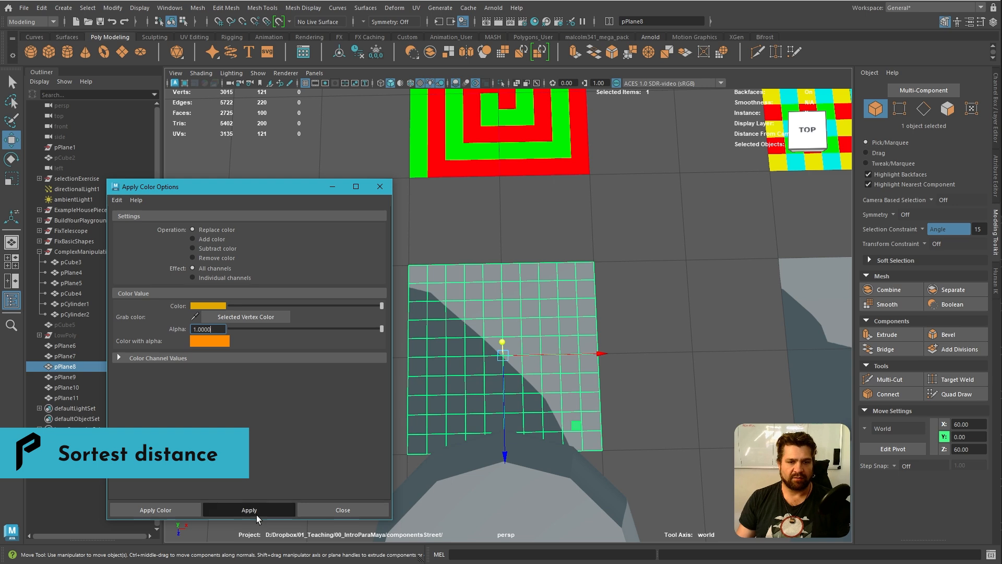
{"action": "left_click", "coordinate": [384, 190]}
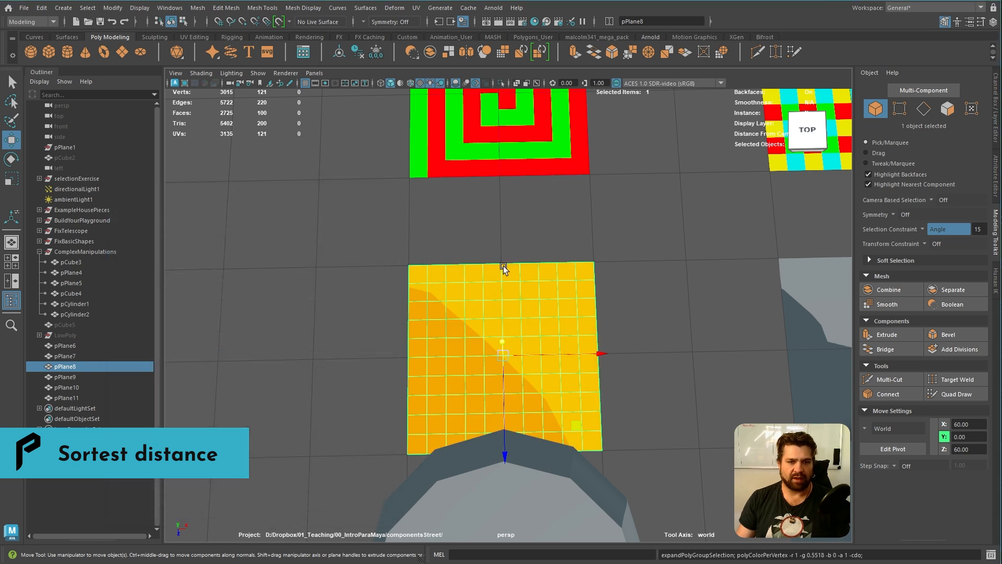
Switch the orange practice plane to face selection and turn the selection constraint off
{"action": "middle_click_drag", "start_coordinate": [500, 268], "coordinate": [501, 311], "text": "alt"}
{"action": "middle_click_drag", "start_coordinate": [479, 200], "coordinate": [494, 232], "text": "alt"}
{"action": "right_click_drag", "start_coordinate": [447, 411], "coordinate": [447, 441]}
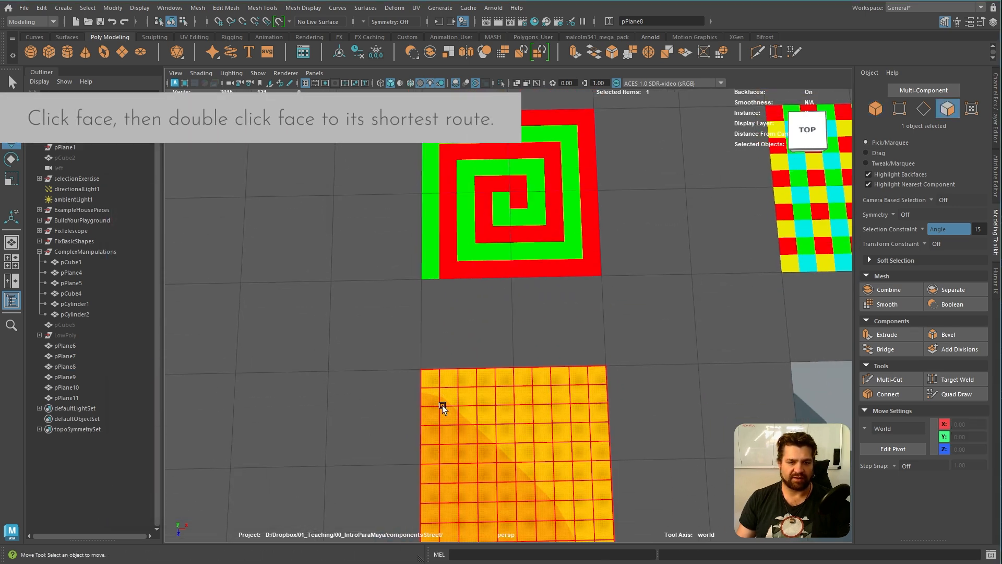
{"action": "left_click", "coordinate": [431, 376]}
{"action": "left_click", "coordinate": [921, 230]}
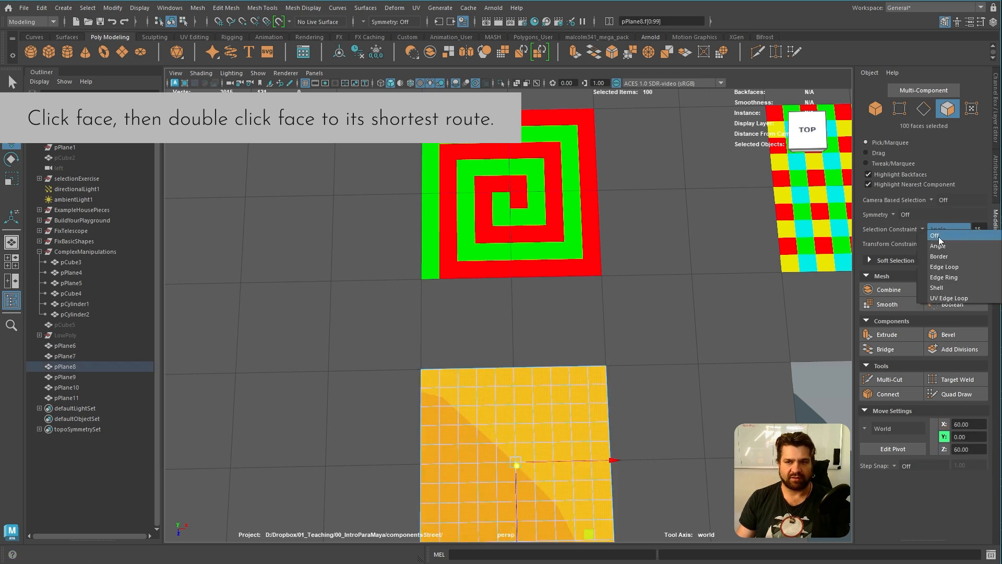
{"action": "left_click", "coordinate": [934, 235]}
Select the plane's corner face nearest the spiral's green edge and extend the selection by shortest path along two outer edges
{"action": "left_click", "coordinate": [426, 381]}
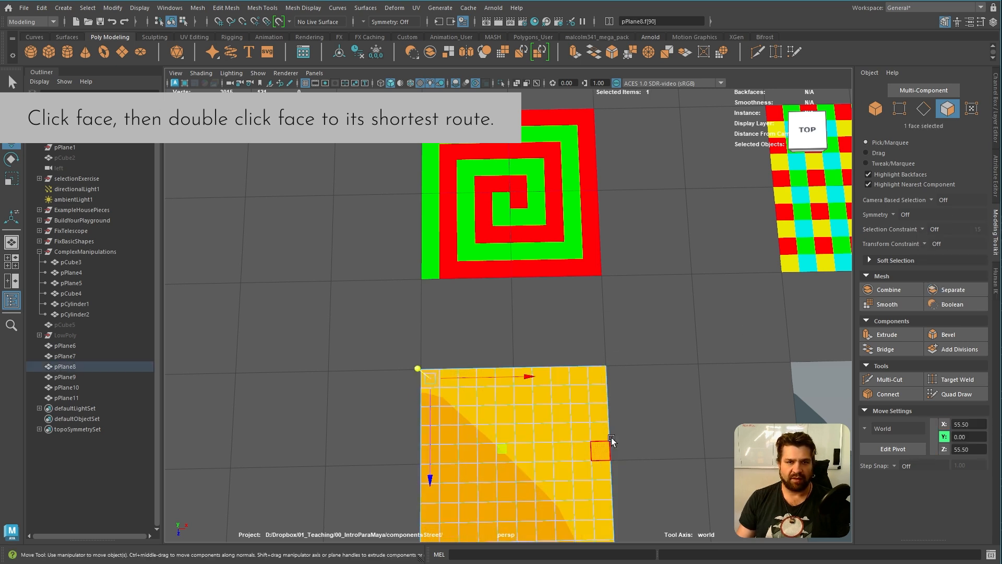
{"action": "double_click", "coordinate": [600, 378]}
{"action": "middle_click_drag", "start_coordinate": [612, 539], "coordinate": [639, 395], "text": "alt"}
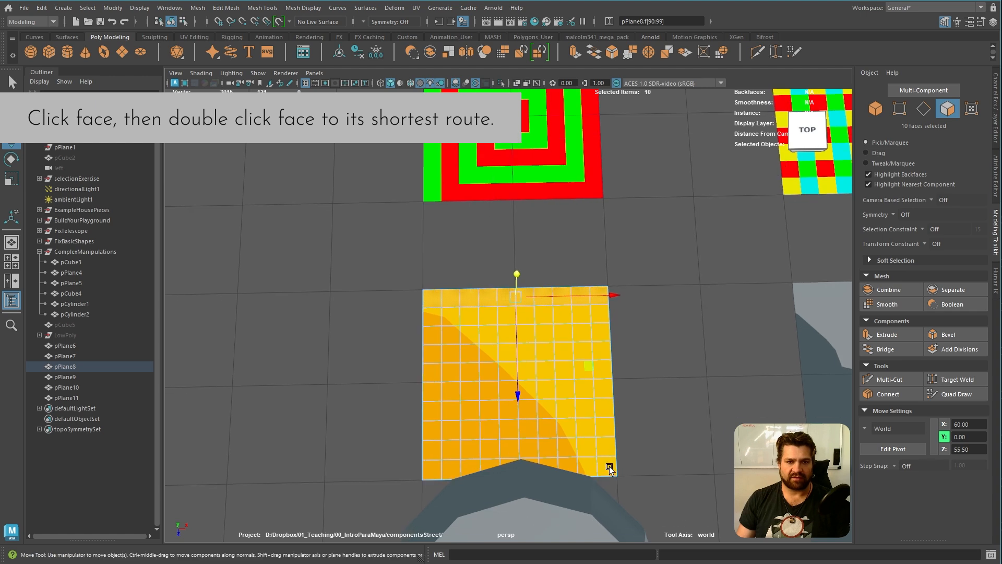
{"action": "double_click", "coordinate": [608, 466], "text": "shift"}
Return the practice plane to object mode, apply a bright blue vertex colour to it and close the colour options
{"action": "left_click_drag", "start_coordinate": [680, 419], "coordinate": [586, 381], "text": "alt"}
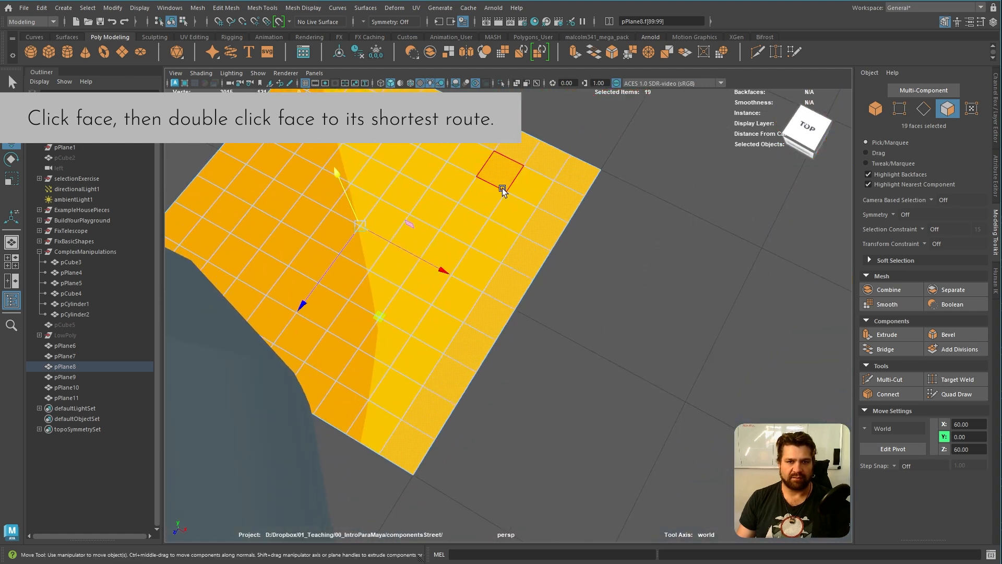
{"action": "middle_click_drag", "start_coordinate": [484, 175], "coordinate": [546, 219], "text": "alt"}
{"action": "right_click_drag", "start_coordinate": [561, 206], "coordinate": [592, 191]}
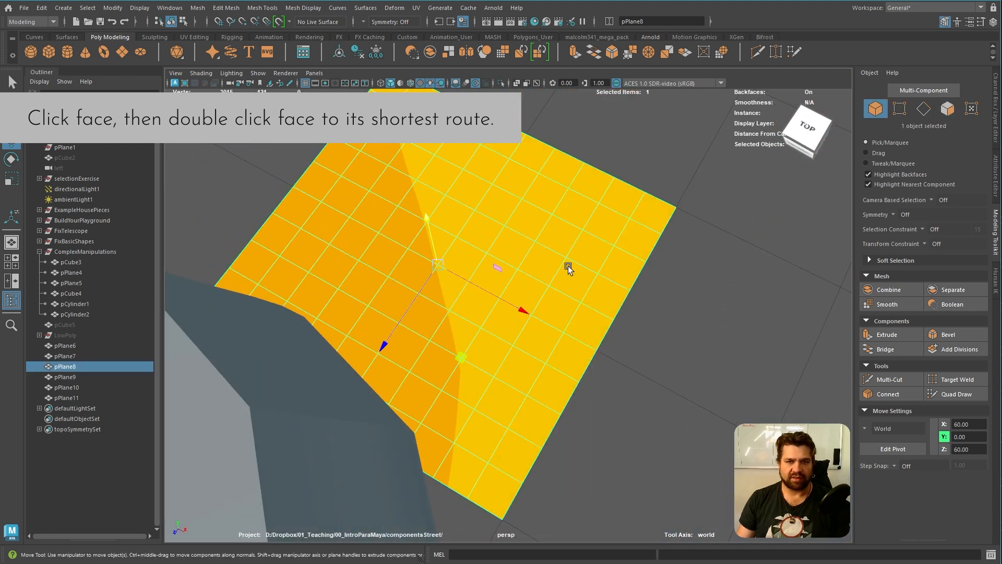
{"action": "left_click", "coordinate": [302, 8]}
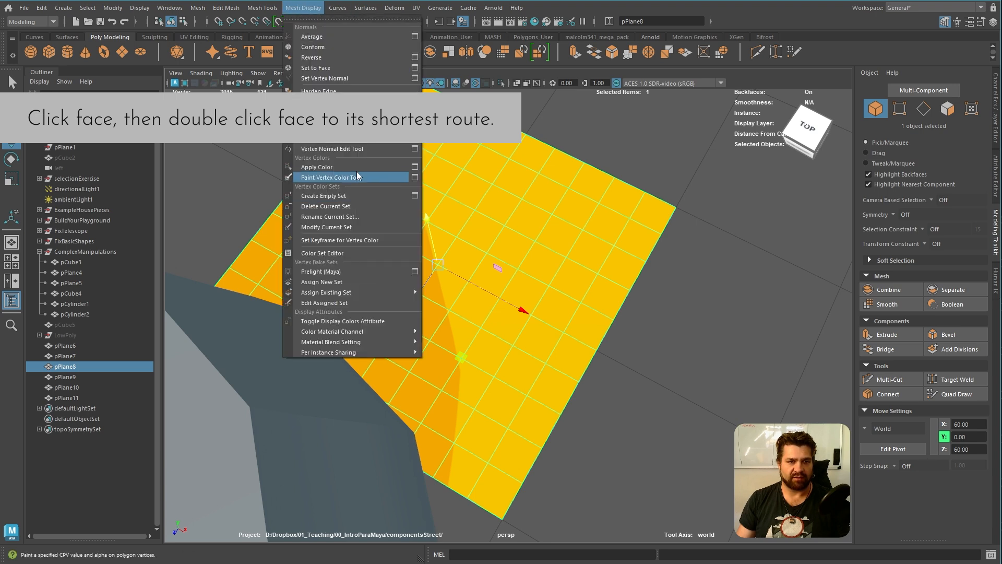
{"action": "left_click", "coordinate": [415, 167]}
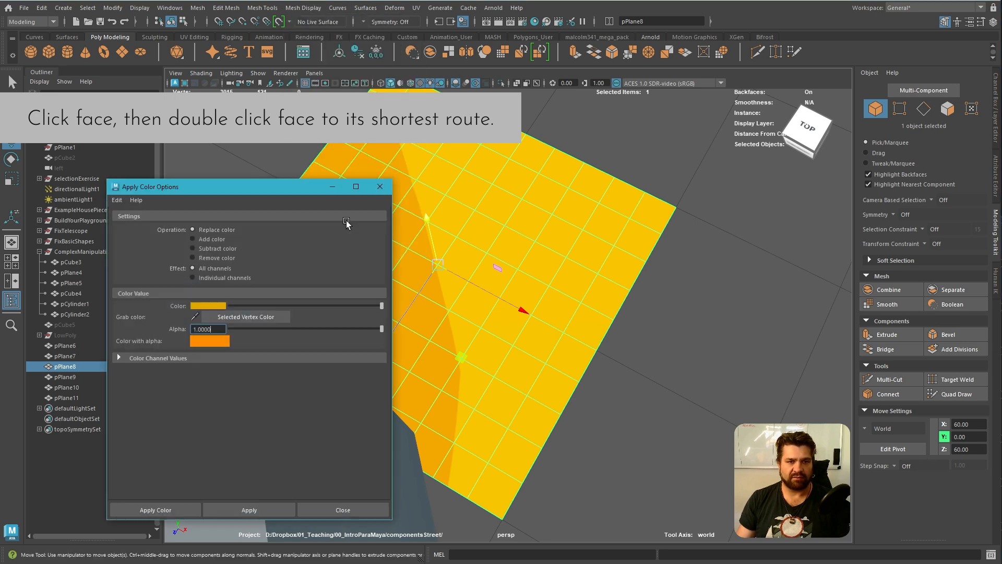
{"action": "left_click", "coordinate": [204, 305]}
{"action": "left_click", "coordinate": [264, 338]}
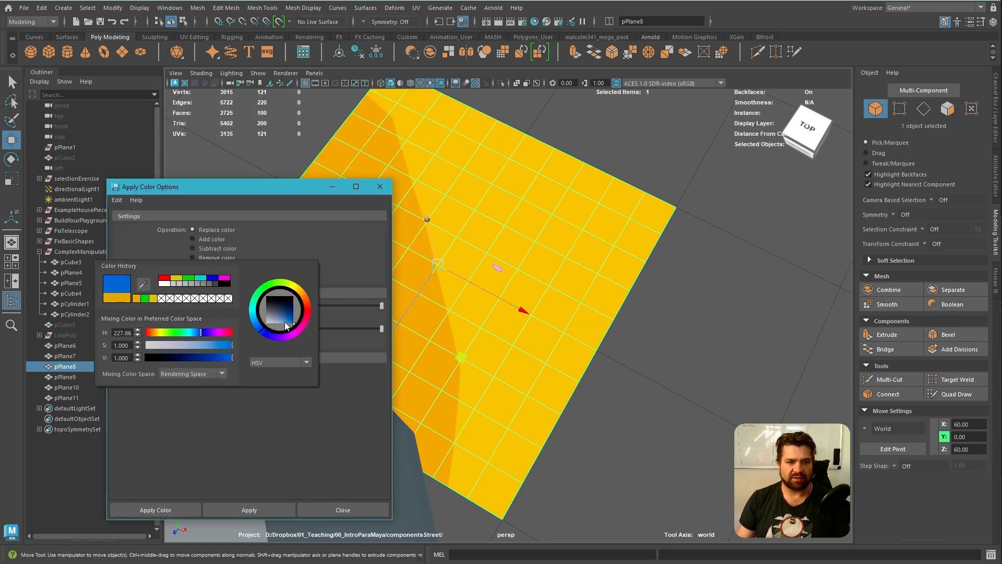
{"action": "left_click", "coordinate": [250, 510]}
{"action": "left_click_drag", "start_coordinate": [433, 483], "coordinate": [624, 261], "text": "alt"}
{"action": "key", "text": "ctrl+1"}
{"action": "left_click_drag", "start_coordinate": [639, 305], "coordinate": [459, 209], "text": "alt"}
{"action": "left_click", "coordinate": [381, 186]}
Try isolating the spiral reference with the practice plane, show all objects again and frame the blue plane
{"action": "middle_click_drag", "start_coordinate": [381, 172], "coordinate": [388, 228], "text": "alt"}
{"action": "scroll", "coordinate": [380, 213], "scroll_direction": "up", "scroll_amount": 1}
{"action": "scroll", "coordinate": [389, 227], "scroll_direction": "up", "scroll_amount": 2}
{"action": "right_click_drag", "start_coordinate": [431, 140], "coordinate": [431, 168]}
{"action": "scroll", "coordinate": [600, 240], "scroll_direction": "down", "scroll_amount": 2}
{"action": "middle_click_drag", "start_coordinate": [600, 240], "coordinate": [628, 318], "text": "alt"}
{"action": "right_click_drag", "start_coordinate": [629, 318], "coordinate": [591, 295], "text": "alt"}
{"action": "key", "text": "ctrl+1"}
{"action": "left_click", "coordinate": [599, 224], "text": "shift"}
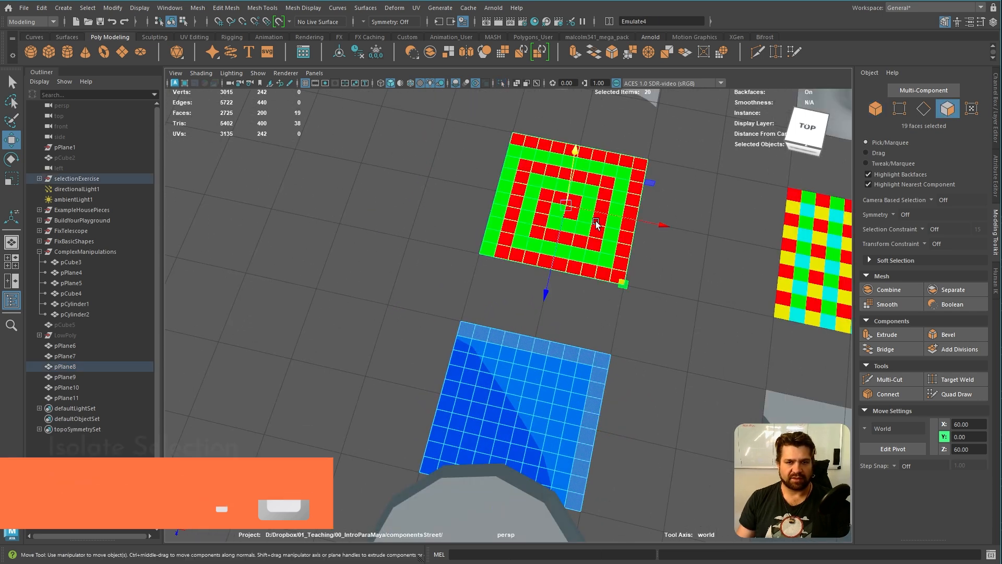
{"action": "key", "text": "ctrl+1"}
{"action": "middle_click_drag", "start_coordinate": [575, 333], "coordinate": [585, 274], "text": "alt"}
{"action": "key", "text": "ctrl+1"}
{"action": "right_click_drag", "start_coordinate": [582, 305], "coordinate": [621, 290]}
{"action": "key", "text": "f"}
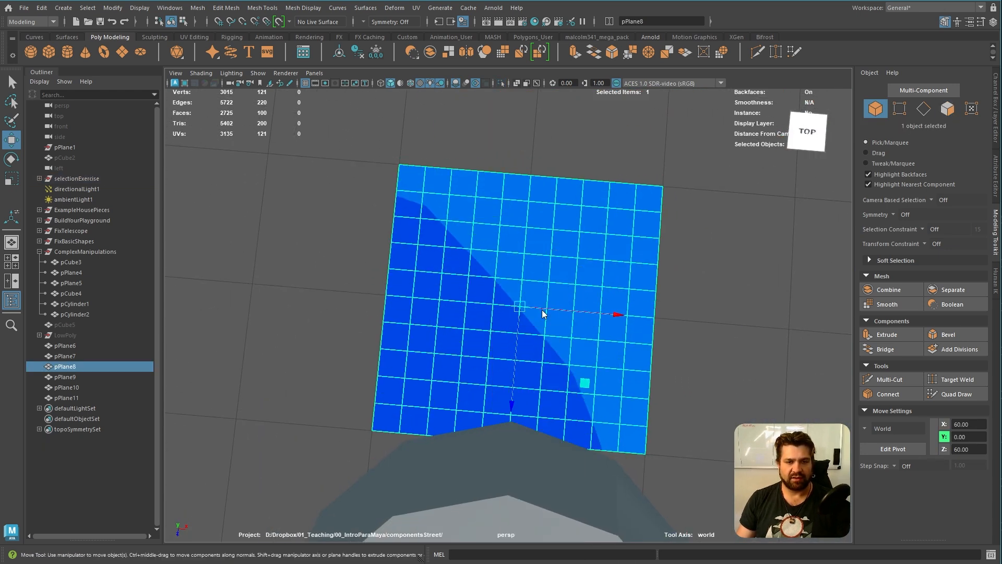
Select the central 4 by 4 block of faces on the blue plane, isolate it and show everything again
{"action": "key", "text": "F11"}
{"action": "left_click_drag", "start_coordinate": [476, 264], "coordinate": [566, 353]}
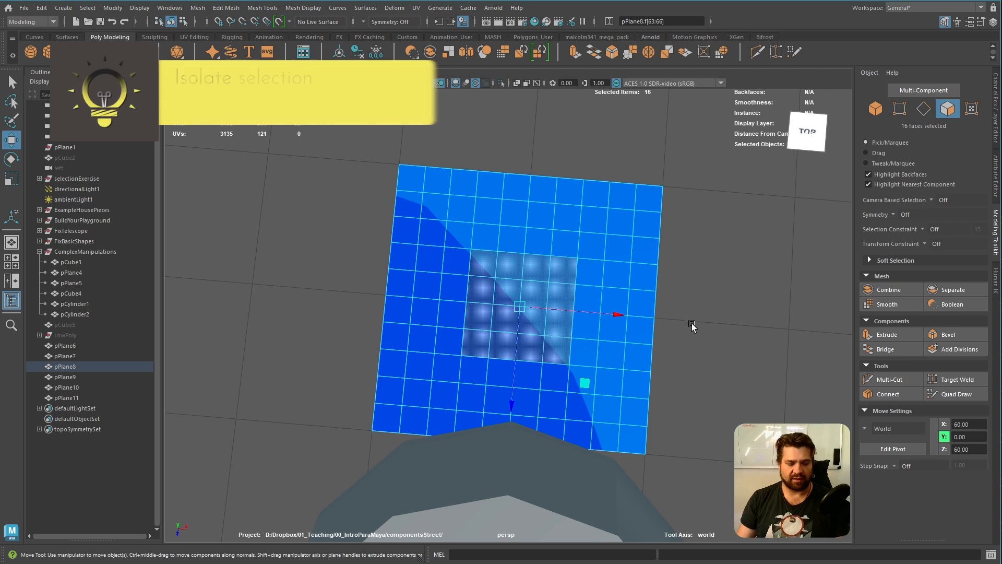
{"action": "key", "text": "ctrl+1"}
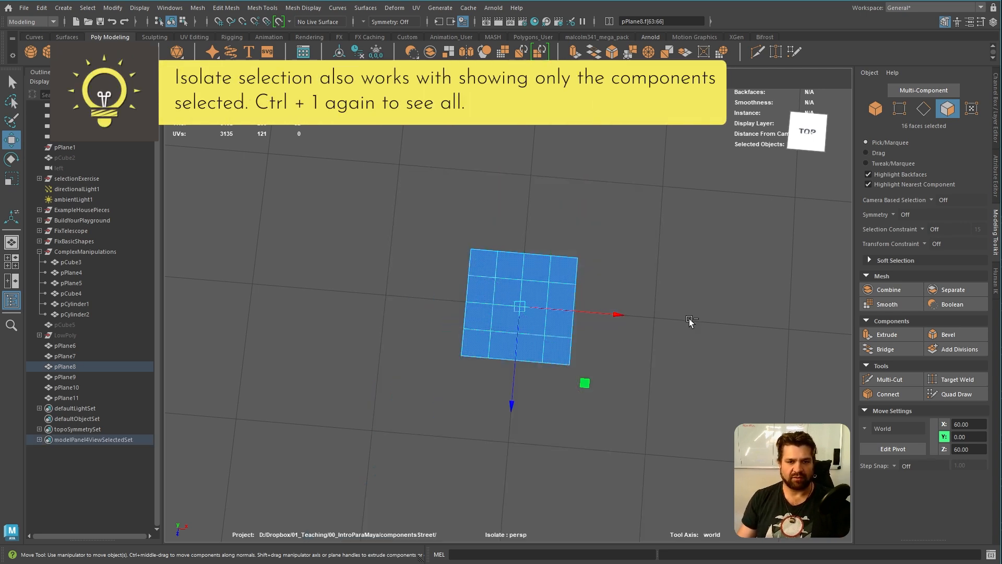
{"action": "key", "text": "ctrl+1"}
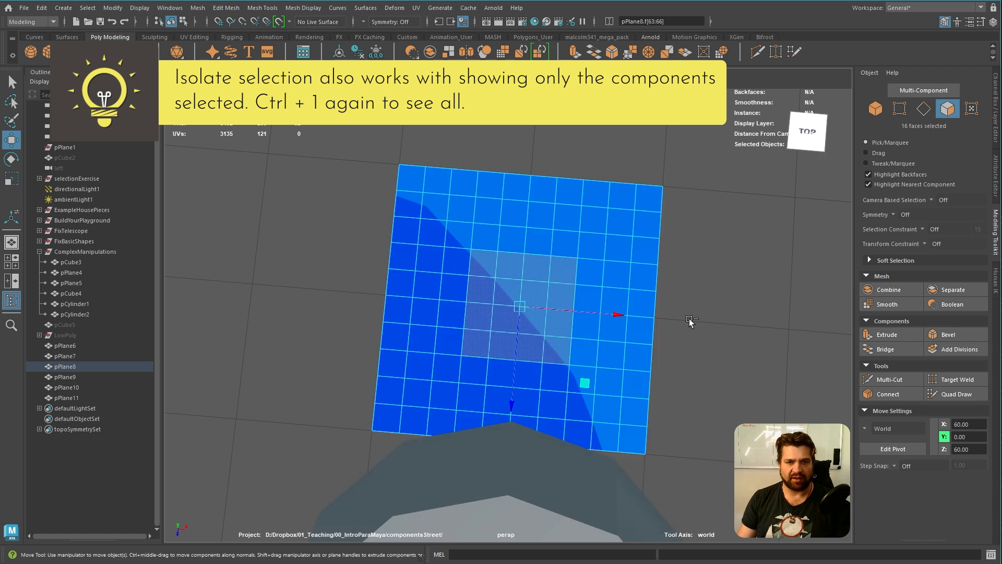
{"action": "left_click", "coordinate": [534, 192]}
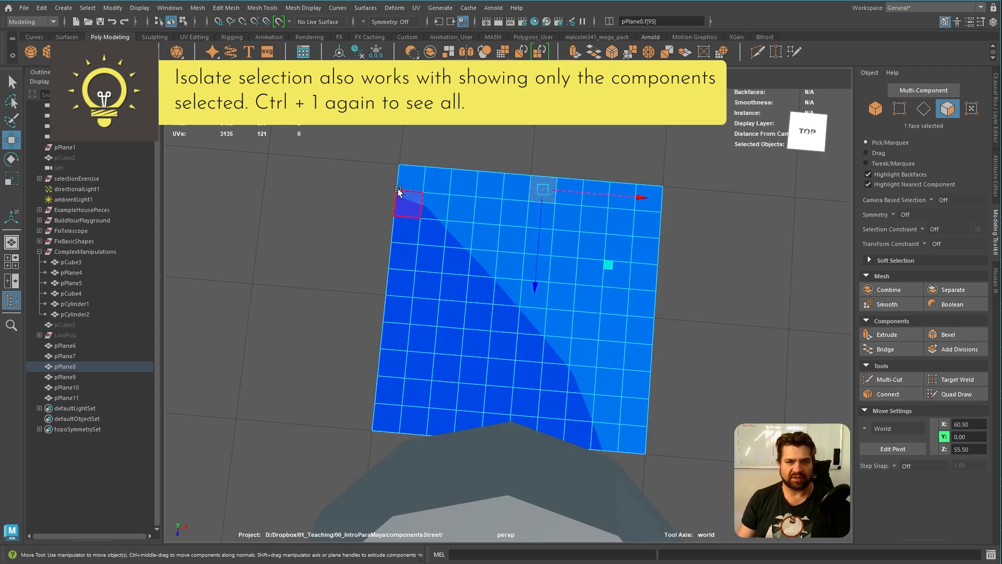
Select the blue practice plane together with the spiral reference as objects and isolate both
{"action": "scroll", "coordinate": [609, 224], "scroll_direction": "down", "scroll_amount": 5}
{"action": "right_click_drag", "start_coordinate": [554, 261], "coordinate": [617, 246]}
{"action": "left_click", "coordinate": [617, 246]}
{"action": "left_click", "coordinate": [566, 288]}
{"action": "left_click", "coordinate": [591, 146], "text": "shift"}
{"action": "key", "text": "ctrl+1"}
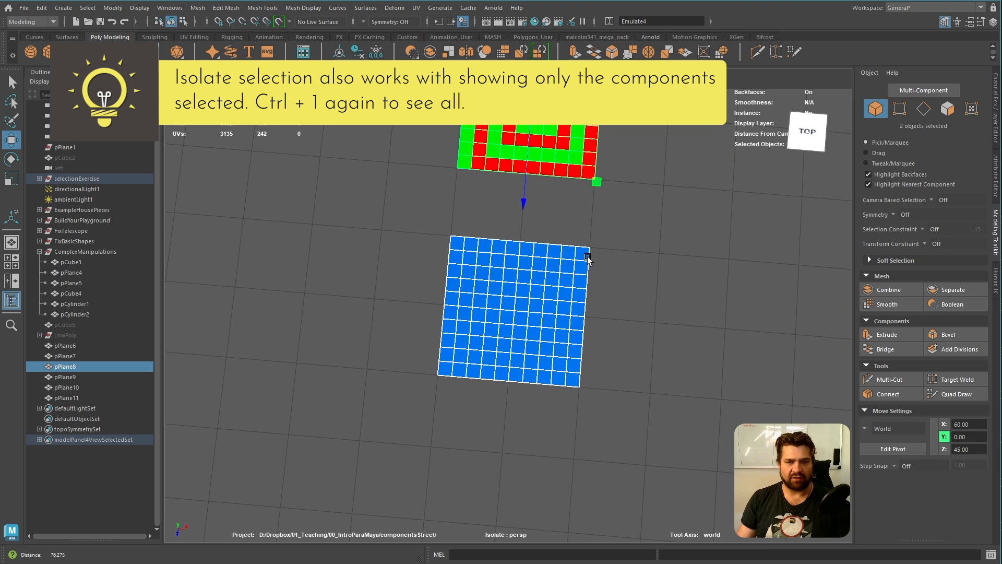
{"action": "right_click_drag", "start_coordinate": [587, 251], "coordinate": [638, 273], "text": "alt"}
{"action": "middle_click_drag", "start_coordinate": [638, 272], "coordinate": [624, 310], "text": "alt"}
{"action": "right_click_drag", "start_coordinate": [623, 310], "coordinate": [590, 311], "text": "alt"}
{"action": "left_click_drag", "start_coordinate": [590, 311], "coordinate": [543, 279], "text": "alt"}
{"action": "middle_click_drag", "start_coordinate": [543, 280], "coordinate": [556, 361], "text": "alt"}
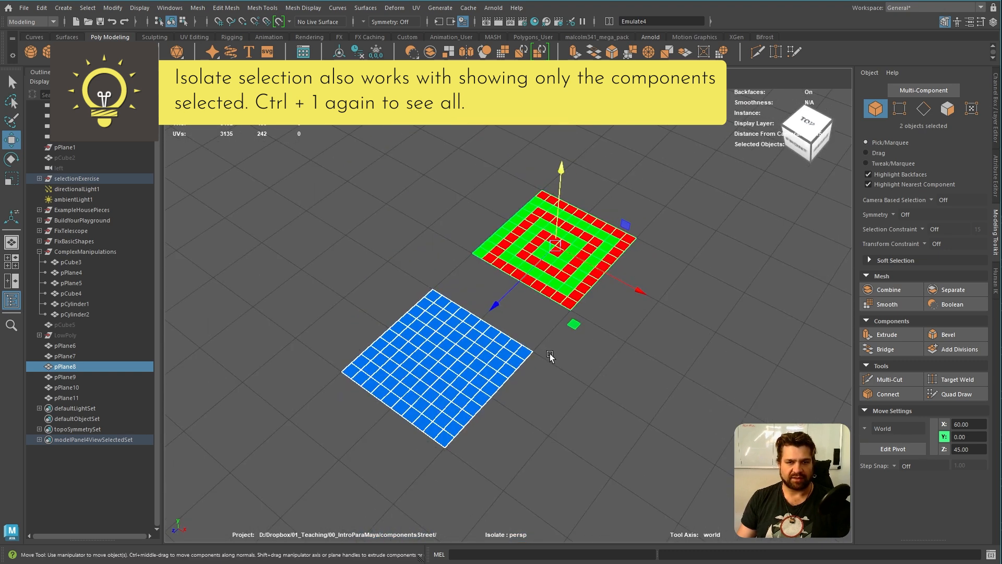
{"action": "right_click_drag", "start_coordinate": [556, 361], "coordinate": [595, 362], "text": "alt"}
{"action": "middle_click_drag", "start_coordinate": [595, 364], "coordinate": [604, 381], "text": "alt"}
{"action": "left_click", "coordinate": [604, 381]}
Switch the blue plane to face selection and select its outer faces by shortest path along three edges, starting at the far corner
{"action": "left_click", "coordinate": [426, 290]}
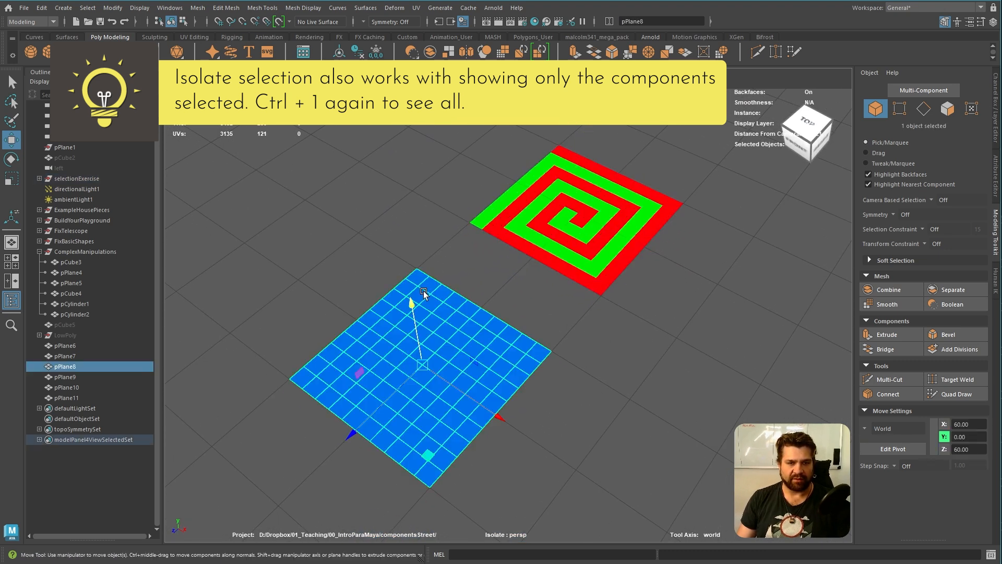
{"action": "right_click_drag", "start_coordinate": [423, 289], "coordinate": [424, 288]}
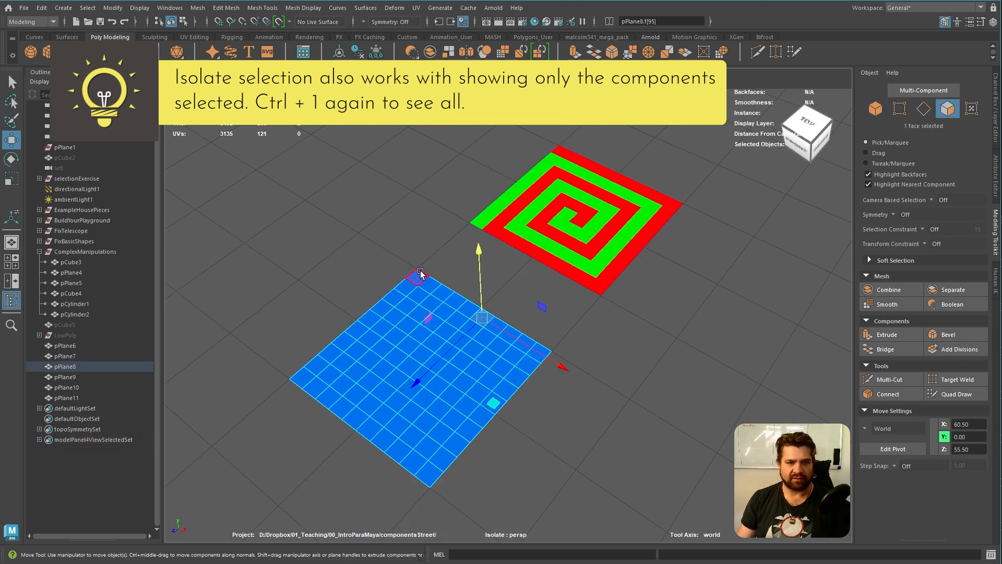
{"action": "left_click", "coordinate": [419, 275]}
{"action": "double_click", "coordinate": [540, 353], "text": "shift"}
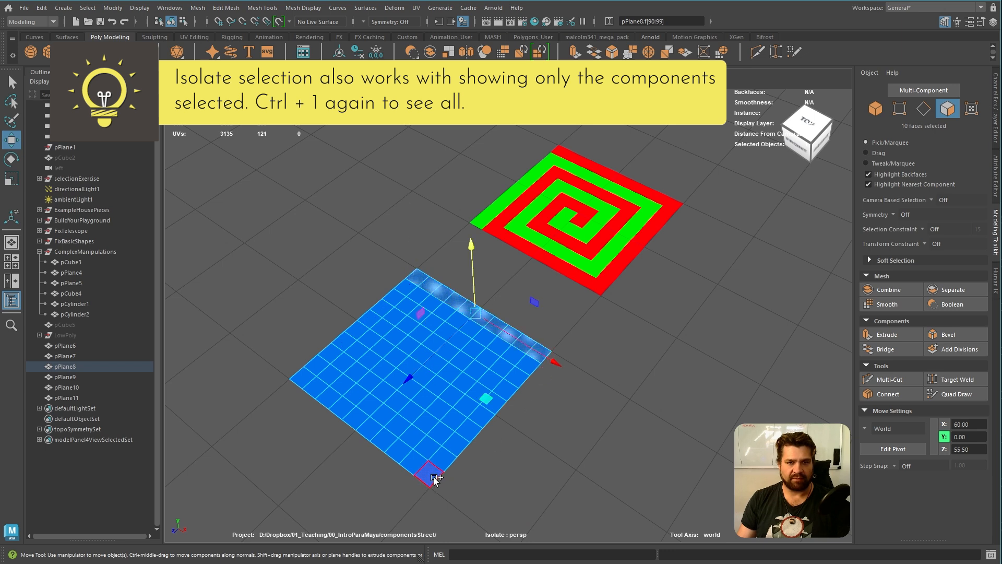
{"action": "double_click", "coordinate": [433, 478], "text": "shift"}
{"action": "double_click", "coordinate": [314, 389], "text": "shift"}
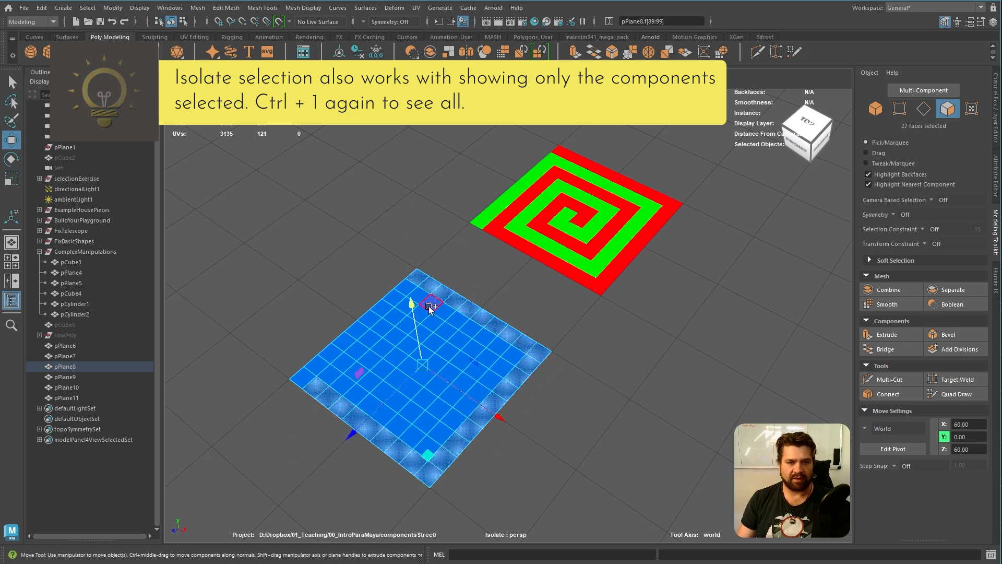
Continue the shortest-path face selection inwards to the plane's centre, leaving a one-face gap between the spiral's turns
{"action": "double_click", "coordinate": [399, 305], "text": "shift"}
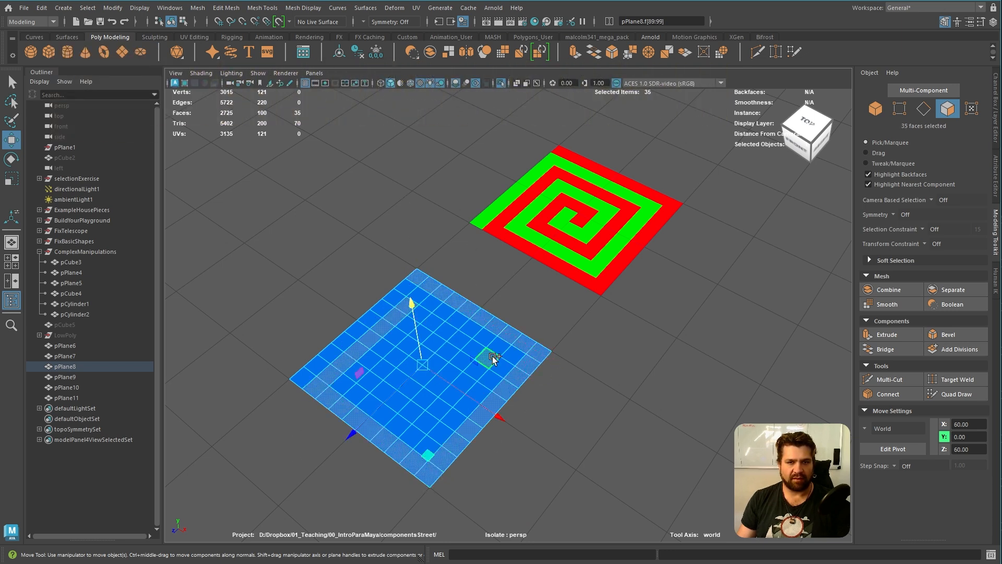
{"action": "double_click", "coordinate": [426, 426], "text": "shift"}
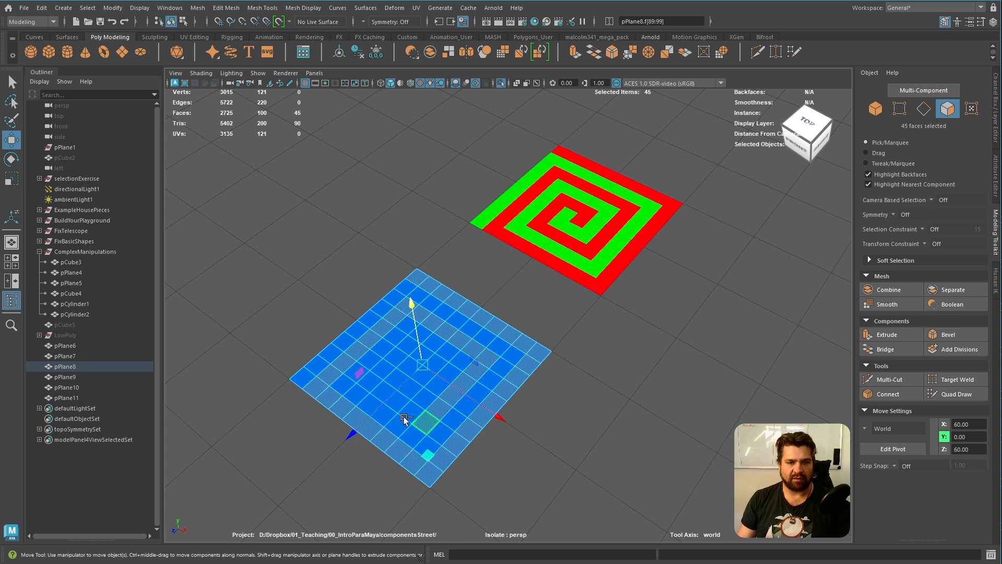
{"action": "double_click", "coordinate": [368, 383], "text": "shift"}
{"action": "double_click", "coordinate": [402, 347], "text": "shift"}
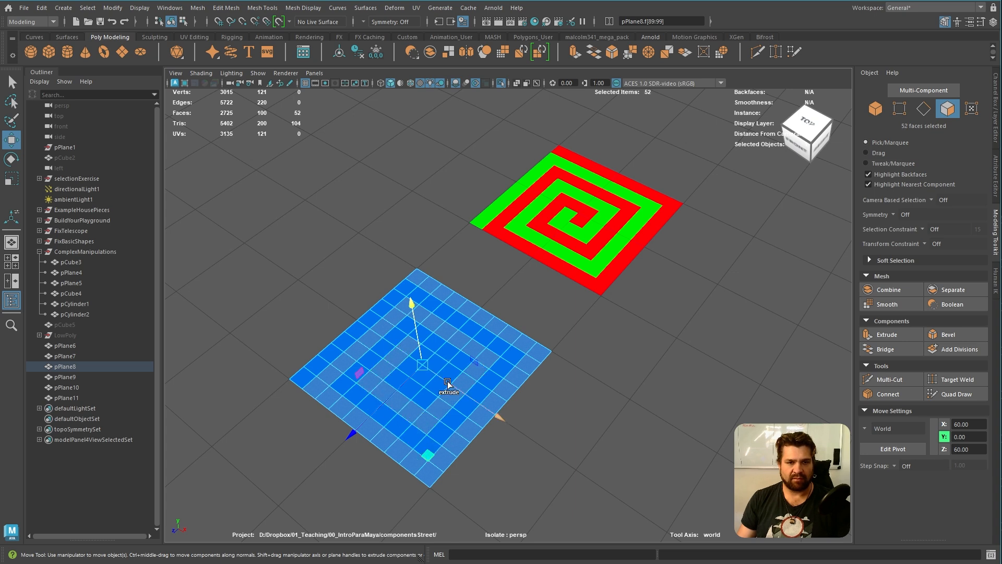
{"action": "left_click", "coordinate": [406, 394], "text": "shift"}
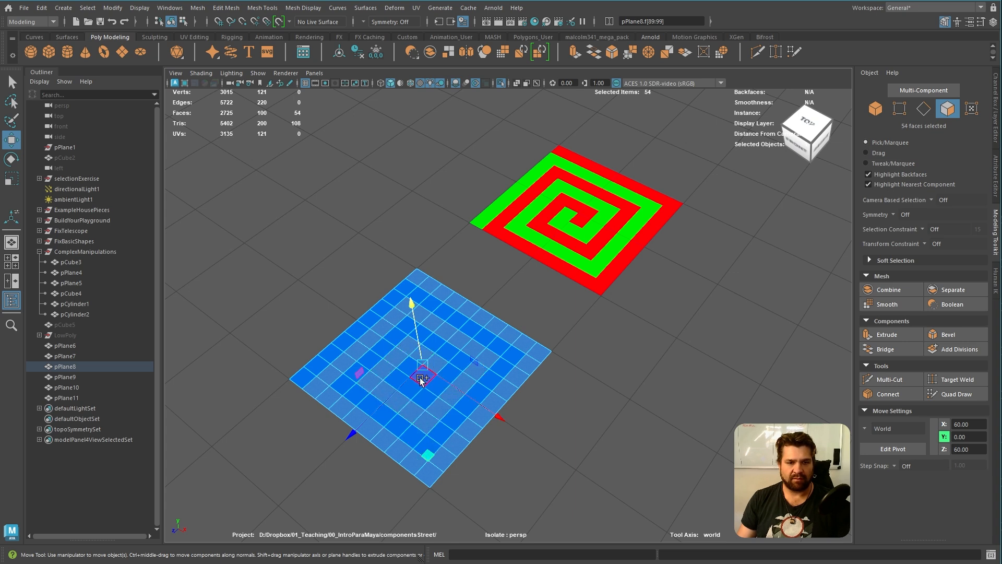
{"action": "left_click_drag", "start_coordinate": [631, 365], "coordinate": [619, 382], "text": "alt"}
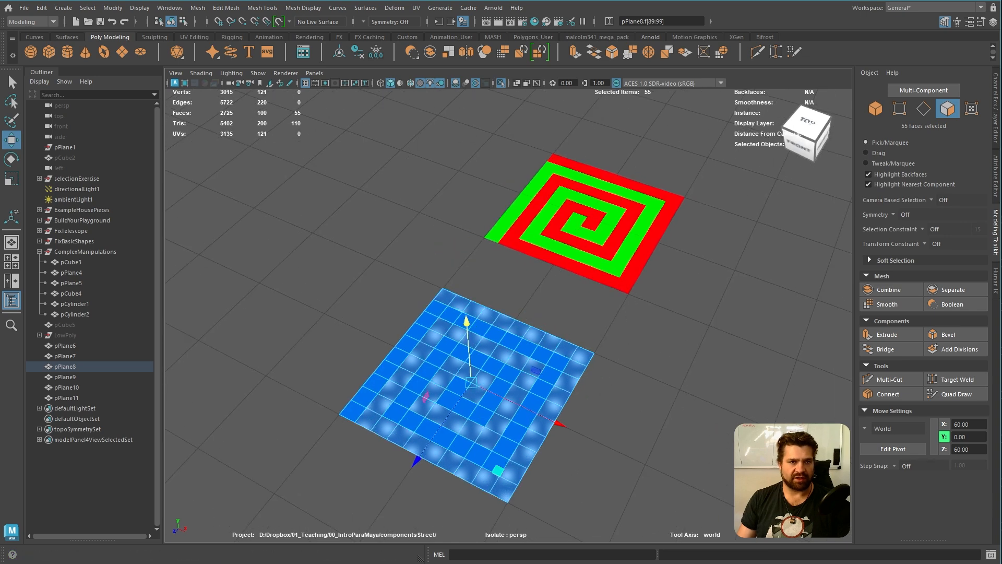
Apply a bright pink vertex colour to the selected spiral faces, clear the selection and close the colour options
{"action": "left_click", "coordinate": [262, 8]}
{"action": "mouse_move", "coordinate": [303, 7]}
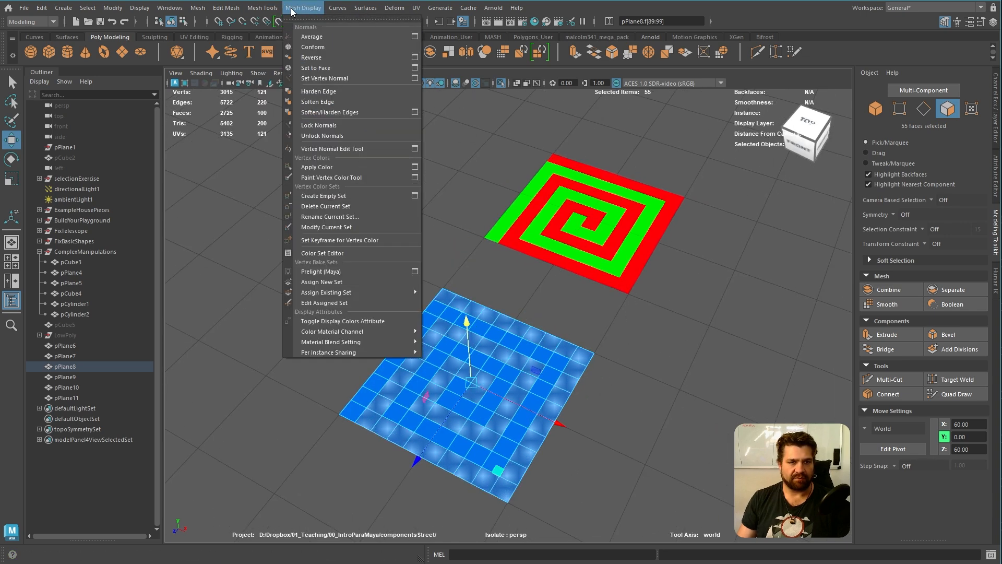
{"action": "left_click", "coordinate": [416, 166]}
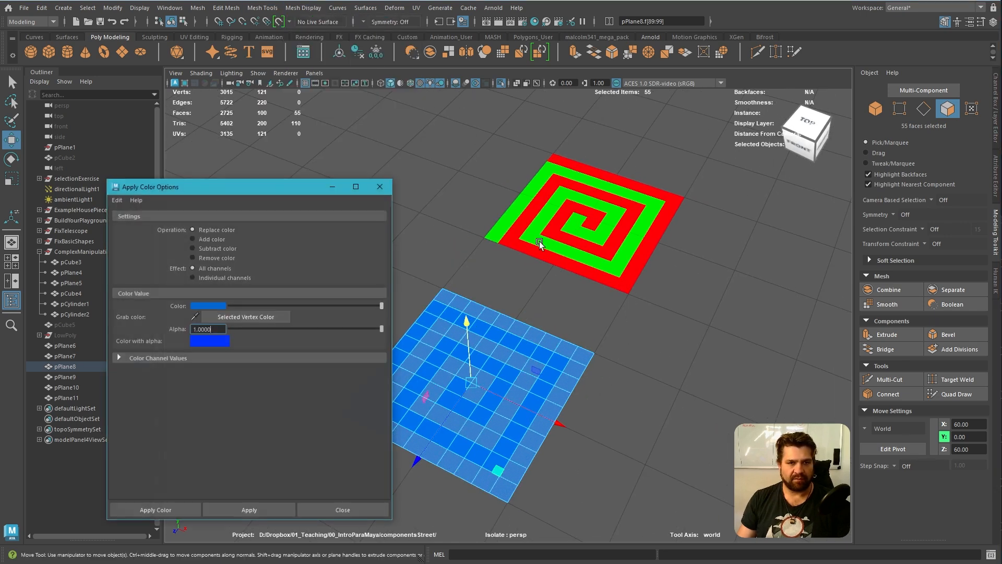
{"action": "left_click", "coordinate": [209, 306]}
{"action": "left_click_drag", "start_coordinate": [300, 316], "coordinate": [299, 321]}
{"action": "left_click", "coordinate": [274, 514]}
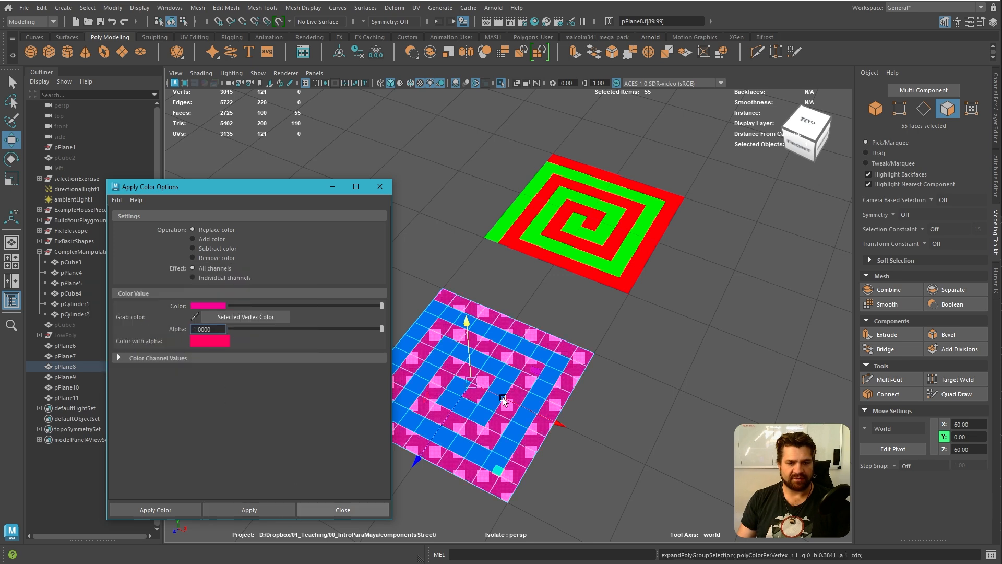
{"action": "left_click_drag", "start_coordinate": [562, 382], "coordinate": [544, 340], "text": "alt"}
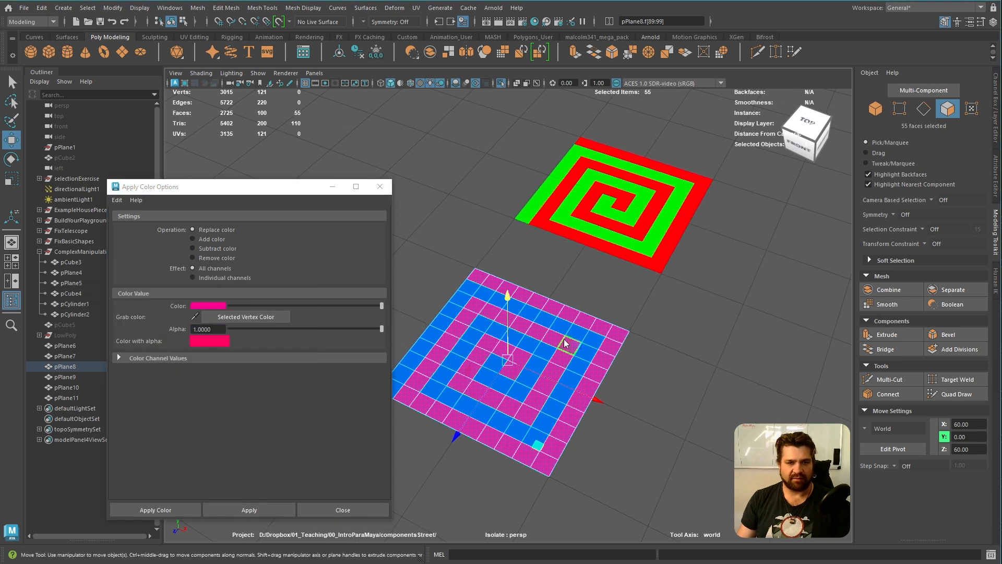
{"action": "left_click", "coordinate": [656, 334]}
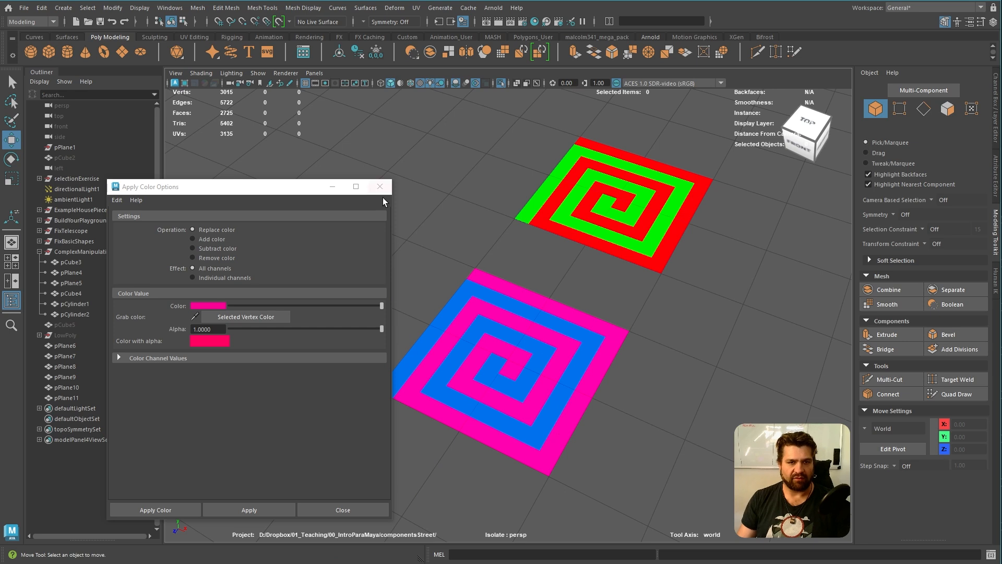
{"action": "left_click", "coordinate": [386, 185]}
Show all objects again and isolate the grey practice plane together with the multicoloured plaid reference
{"action": "scroll", "coordinate": [575, 281], "scroll_direction": "down", "scroll_amount": 4}
{"action": "key", "text": "ctrl+1"}
{"action": "middle_click_drag", "start_coordinate": [668, 337], "coordinate": [448, 326], "text": "alt"}
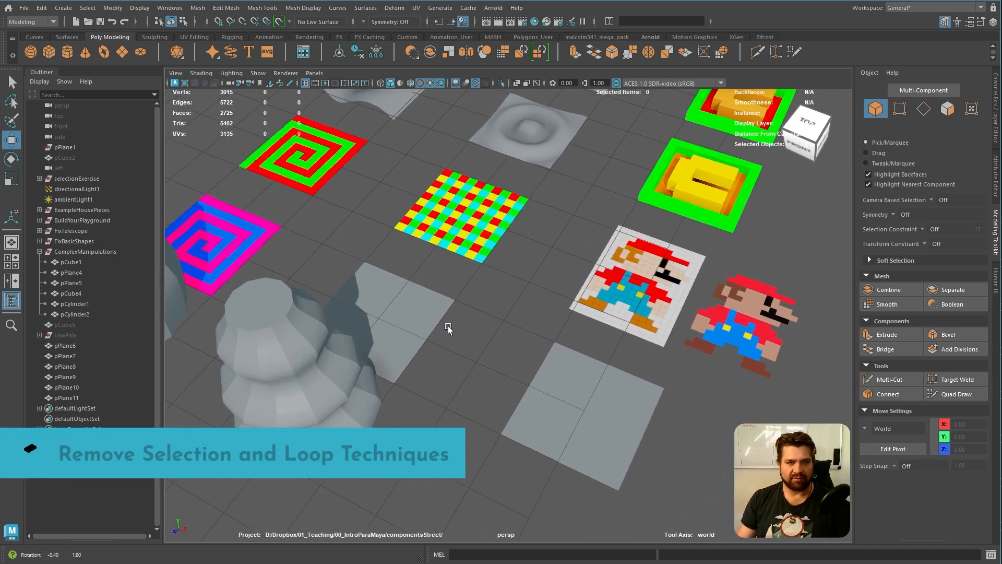
{"action": "left_click_drag", "start_coordinate": [448, 326], "coordinate": [485, 369], "text": "alt"}
{"action": "middle_click_drag", "start_coordinate": [485, 369], "coordinate": [516, 309], "text": "alt"}
{"action": "right_click_drag", "start_coordinate": [516, 309], "coordinate": [526, 329], "text": "alt"}
{"action": "left_click", "coordinate": [551, 329]}
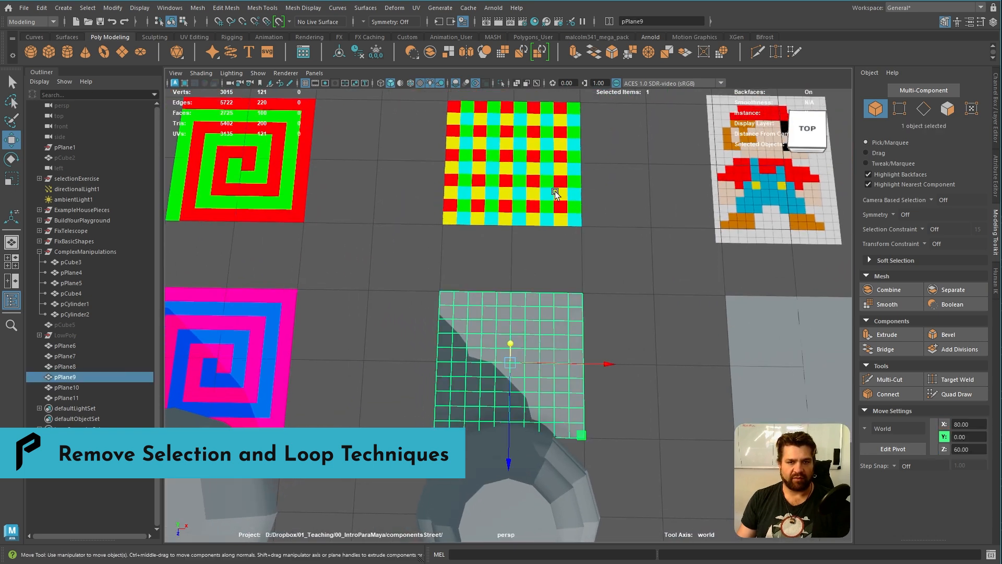
{"action": "left_click", "coordinate": [555, 194], "text": "shift"}
{"action": "key", "text": "ctrl+1"}
{"action": "left_click_drag", "start_coordinate": [636, 321], "coordinate": [567, 337], "text": "alt"}
Select all faces of the grey plane, apply a muted red vertex colour to them and close the colour options
{"action": "left_click", "coordinate": [449, 376]}
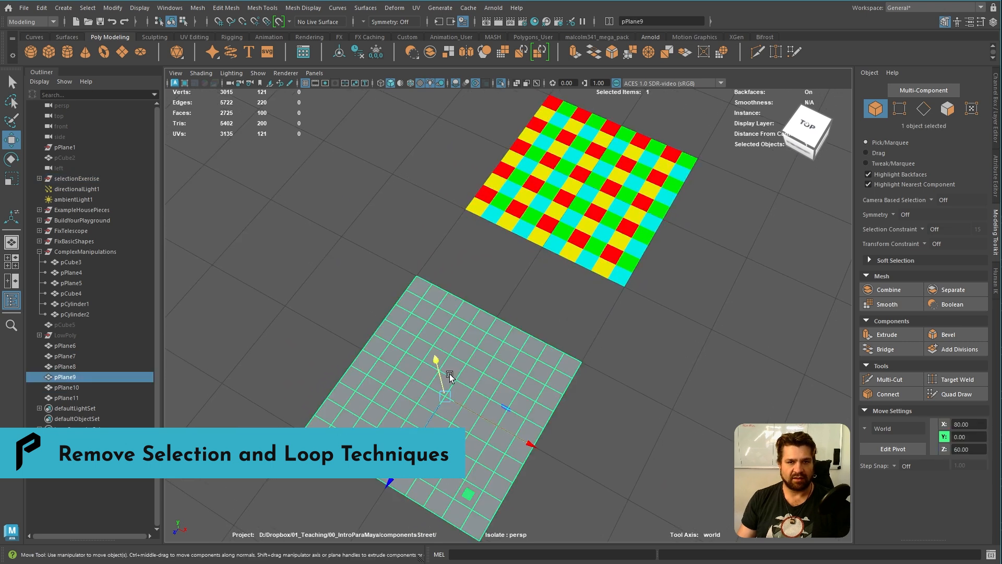
{"action": "right_click_drag", "start_coordinate": [437, 308], "coordinate": [436, 340]}
{"action": "left_click", "coordinate": [418, 287]}
{"action": "double_click", "coordinate": [424, 349]}
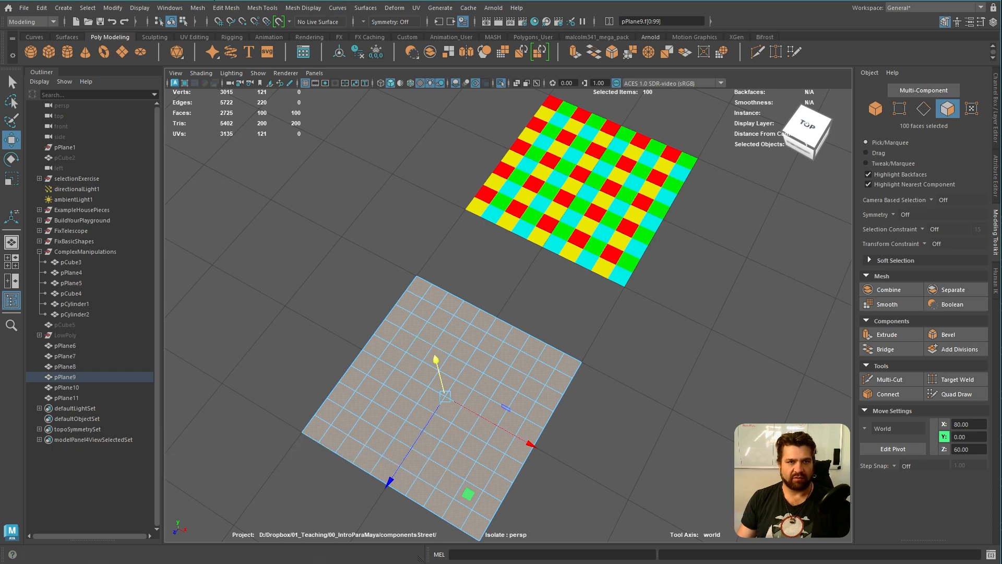
{"action": "left_click", "coordinate": [306, 12]}
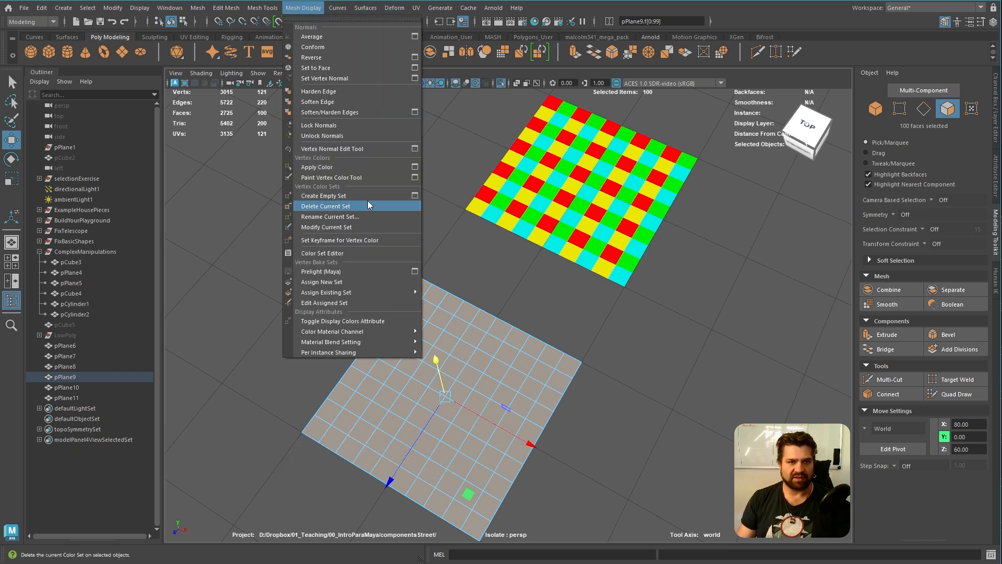
{"action": "left_click", "coordinate": [415, 170]}
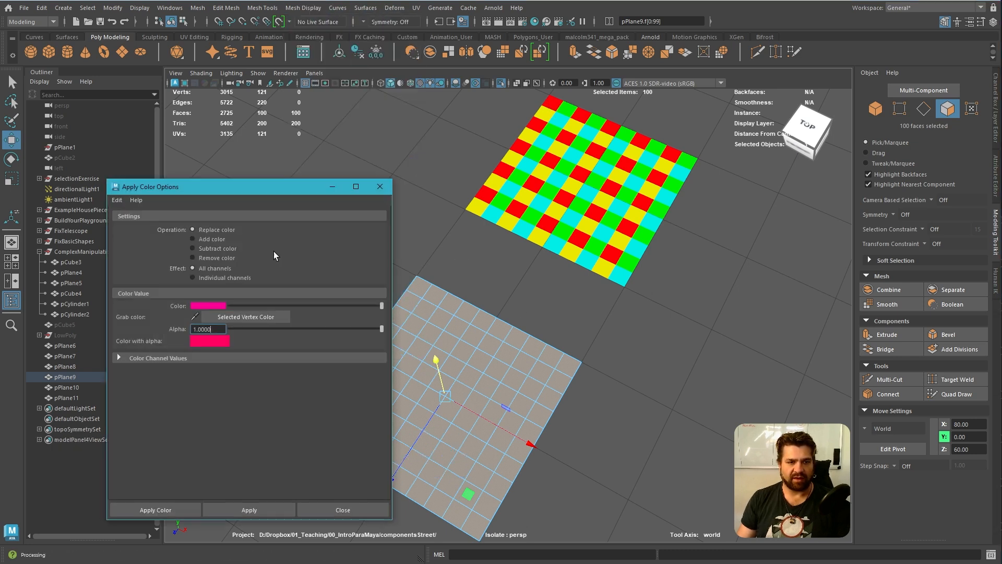
{"action": "left_click", "coordinate": [194, 307]}
{"action": "left_click_drag", "start_coordinate": [285, 321], "coordinate": [274, 318]}
{"action": "left_click", "coordinate": [264, 509]}
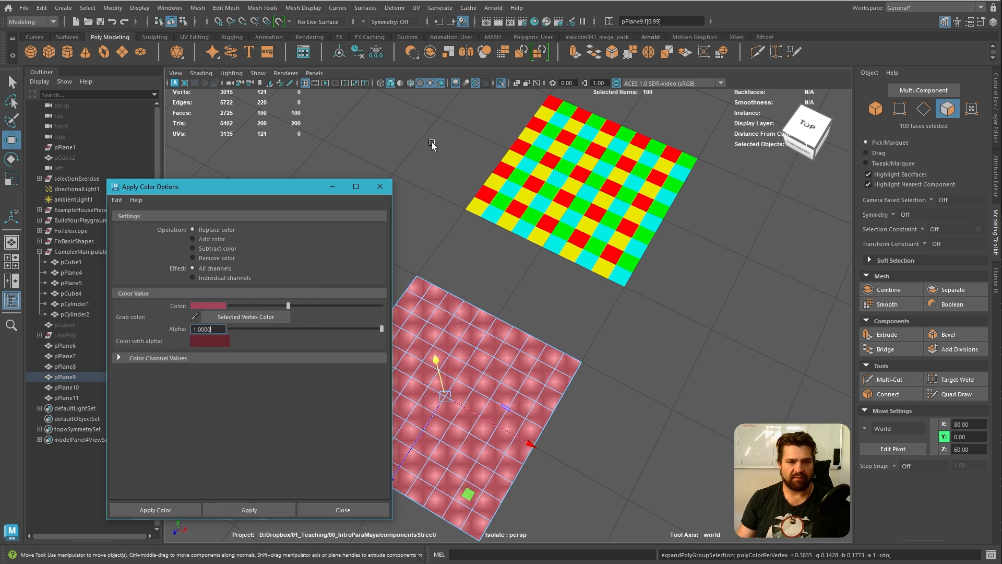
{"action": "left_click", "coordinate": [380, 186]}
Clear the selection and select alternate rows of the red plane as face loops, starting from the second row
{"action": "left_click", "coordinate": [420, 240]}
{"action": "left_click", "coordinate": [406, 306]}
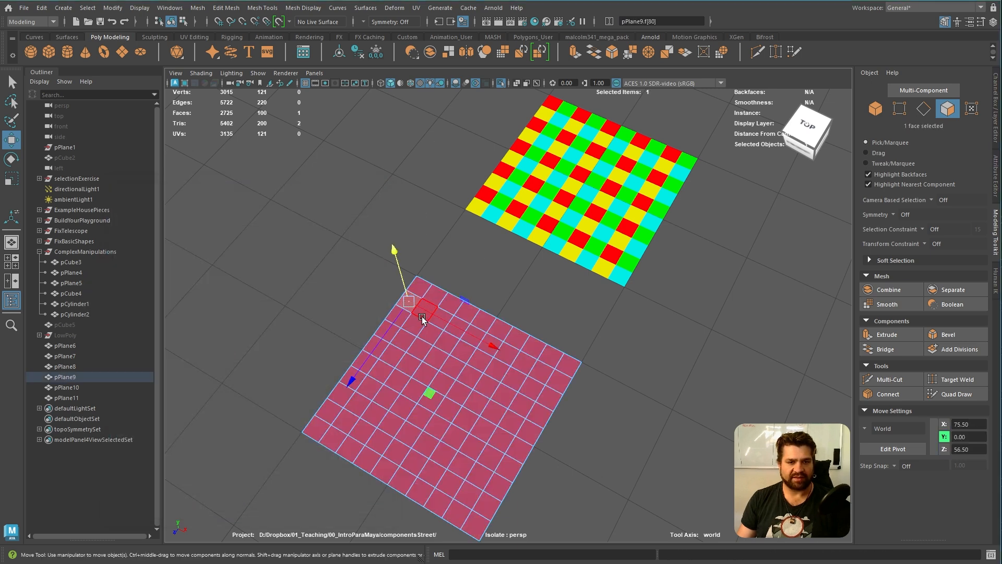
{"action": "double_click", "coordinate": [421, 317], "text": "shift"}
{"action": "left_click", "coordinate": [384, 334], "text": "shift"}
{"action": "double_click", "coordinate": [399, 346], "text": "shift"}
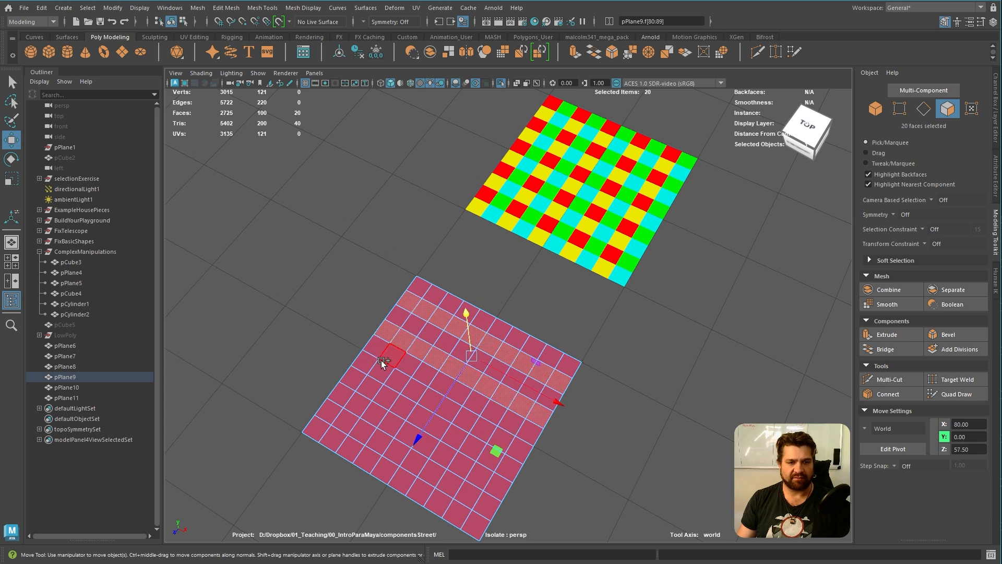
{"action": "left_click", "coordinate": [370, 365], "text": "shift"}
{"action": "left_click", "coordinate": [380, 375], "text": "shift"}
{"action": "left_click", "coordinate": [379, 378], "text": "shift"}
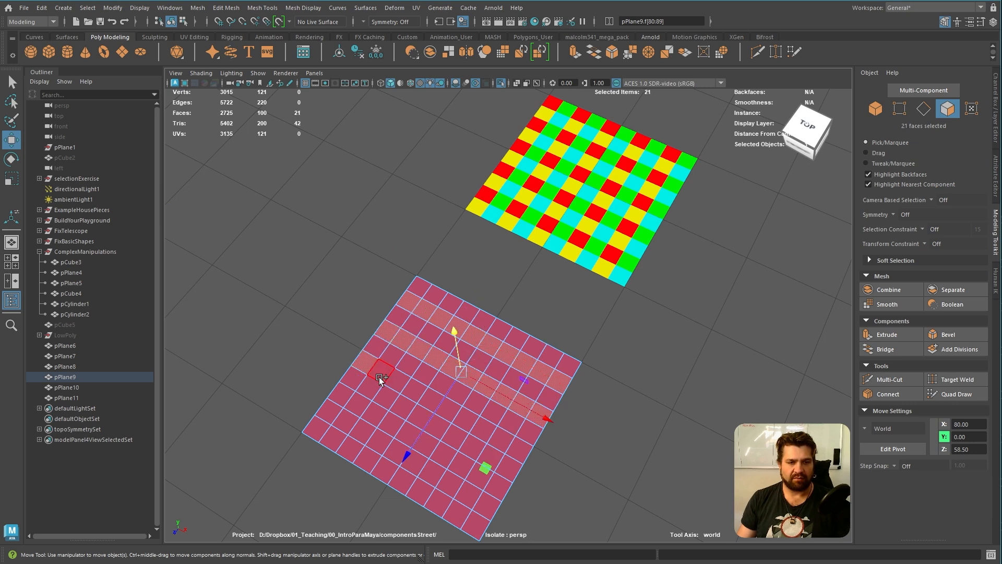
{"action": "double_click", "coordinate": [371, 386]}
Replace the selection with alternate face-loop rows of the red plane, covering the first, third, fifth and seventh rows
{"action": "left_click", "coordinate": [420, 286]}
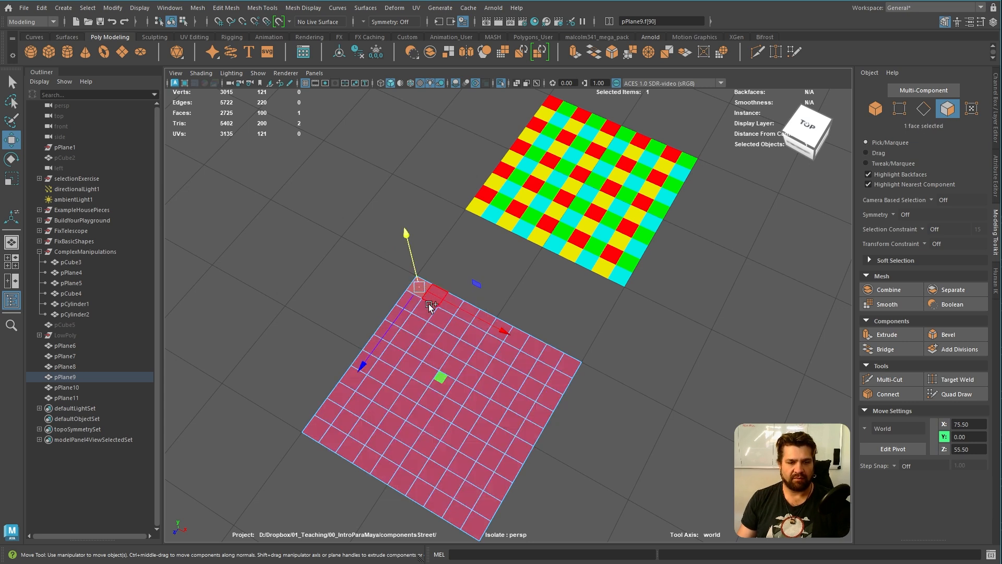
{"action": "left_click_drag", "start_coordinate": [470, 286], "coordinate": [485, 353], "text": "alt"}
{"action": "middle_click_drag", "start_coordinate": [485, 353], "coordinate": [347, 390], "text": "alt"}
{"action": "right_click_drag", "start_coordinate": [347, 390], "coordinate": [488, 399], "text": "alt"}
{"action": "double_click", "coordinate": [378, 187], "text": "shift"}
{"action": "double_click", "coordinate": [344, 231], "text": "shift"}
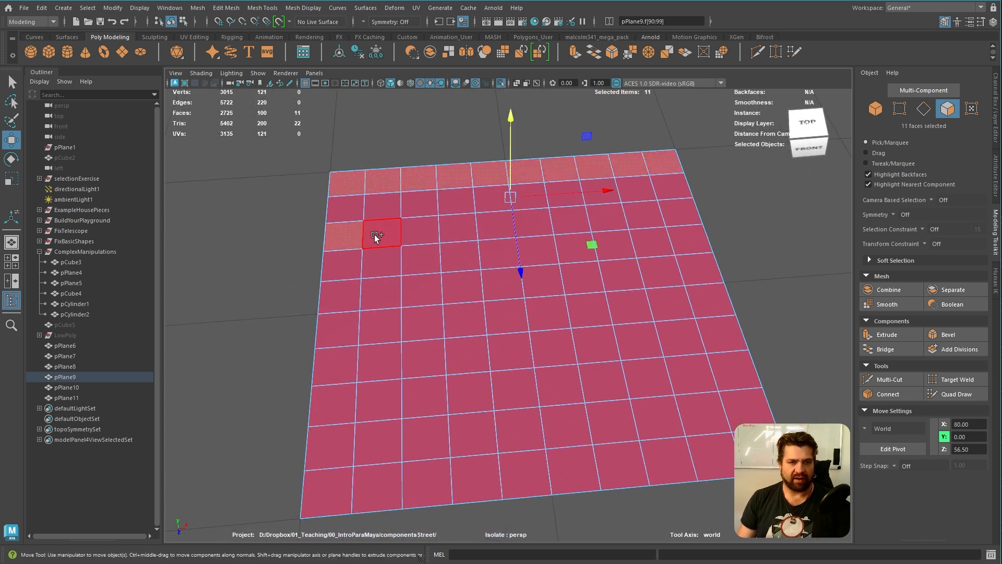
{"action": "double_click", "coordinate": [381, 297], "text": "shift"}
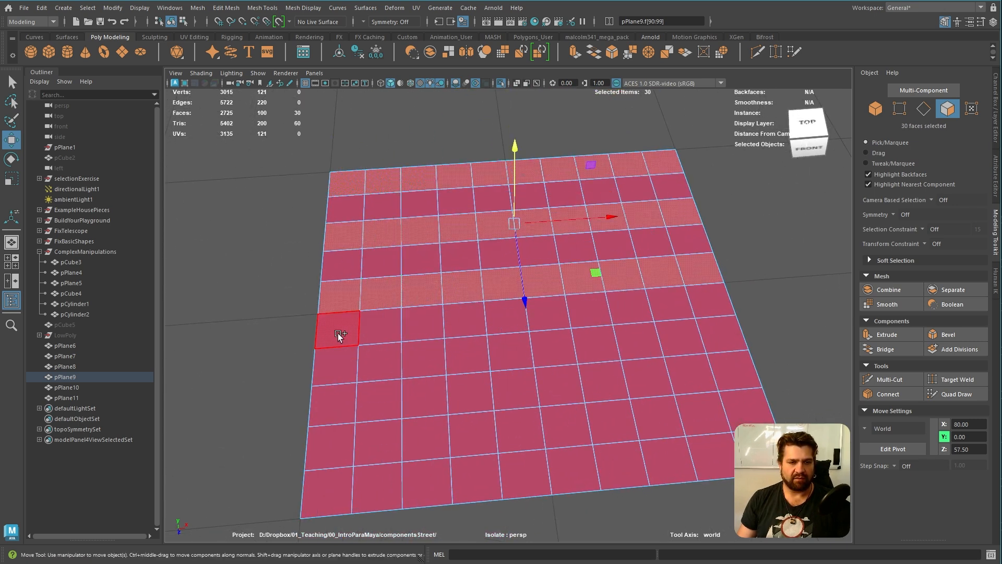
{"action": "double_click", "coordinate": [383, 363], "text": "shift"}
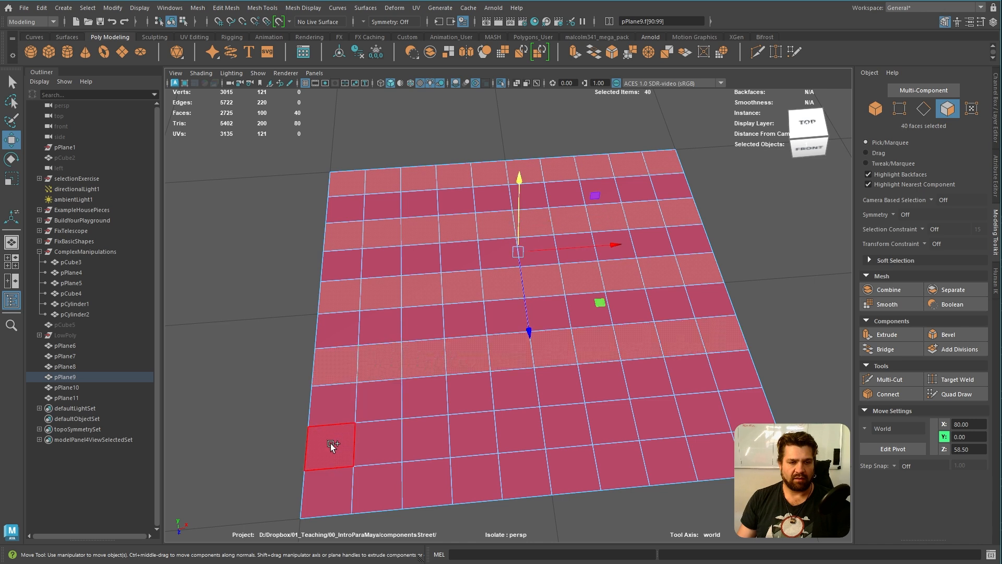
Select the first two adjacent faces of the plane's first row and grow the selection along the loop to the full row
{"action": "left_click", "coordinate": [349, 183]}
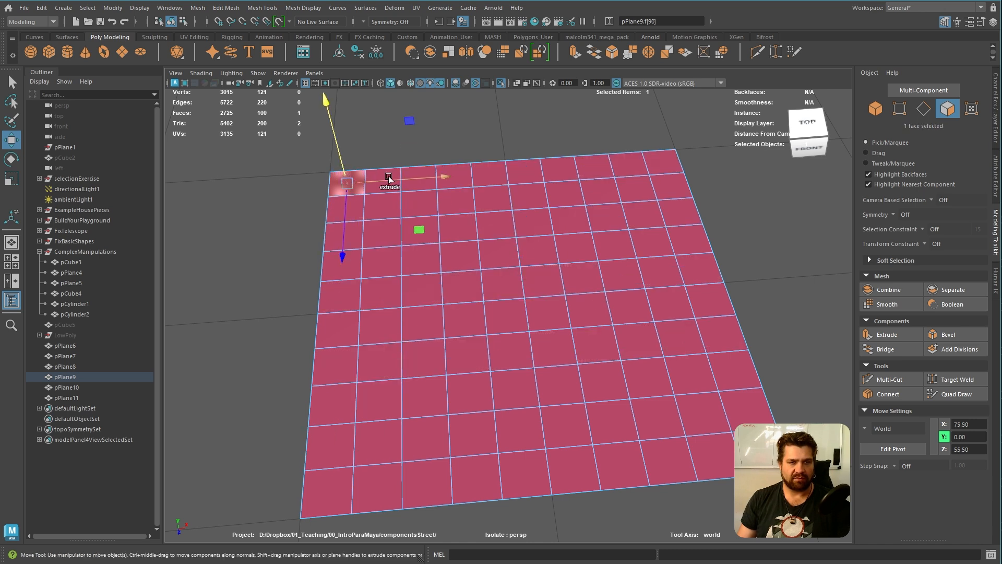
{"action": "left_click", "coordinate": [374, 190], "text": "shift"}
{"action": "key", "text": "ctrl+shift+period"}
{"action": "key", "text": "ctrl+shift+period"}
{"action": "key", "text": "ctrl+shift+period"}
{"action": "key", "text": "ctrl+shift+period"}
{"action": "key", "text": "ctrl+shift+period"}
{"action": "key", "text": "ctrl+shift+period"}
{"action": "key", "text": "ctrl+shift+period"}
{"action": "key", "text": "ctrl+shift+period"}
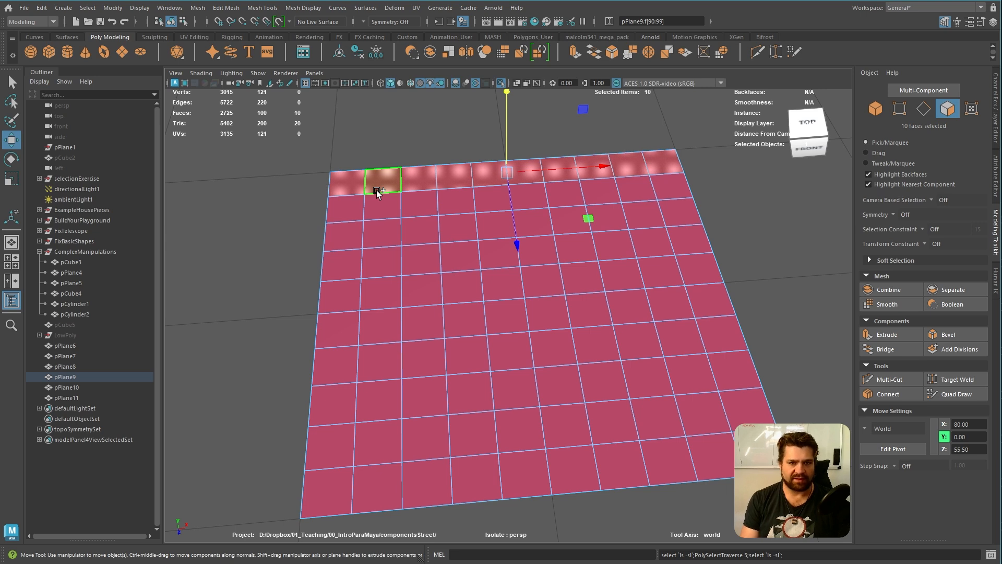
Clear the selection, select faces at the plane's first corner and grow the selection along both loop directions
{"action": "left_click_drag", "start_coordinate": [383, 183], "coordinate": [315, 239], "text": "alt"}
{"action": "left_click", "coordinate": [401, 210]}
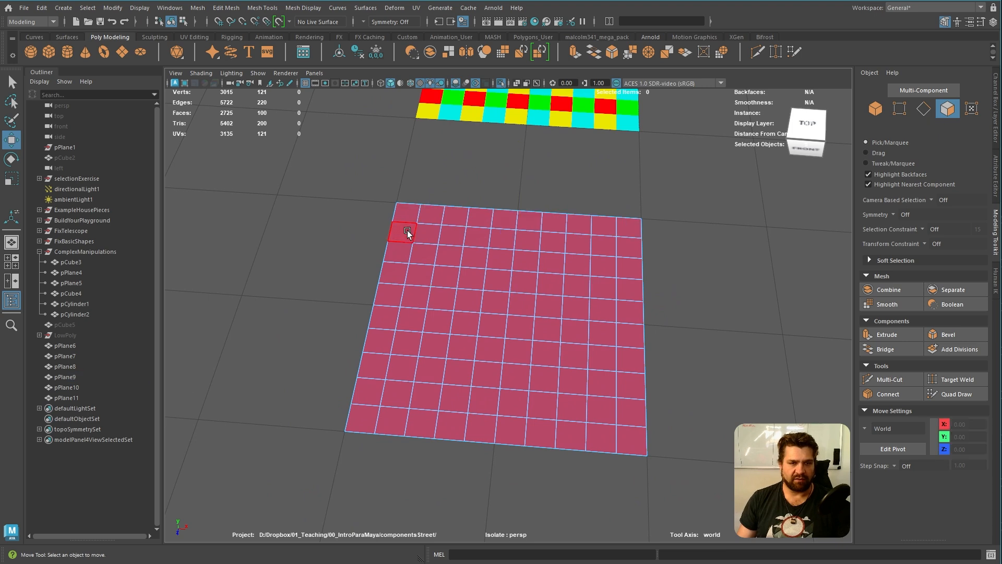
{"action": "key", "text": "ctrl+shift+period"}
{"action": "key", "text": "ctrl+shift+period"}
{"action": "key", "text": "ctrl+shift+period"}
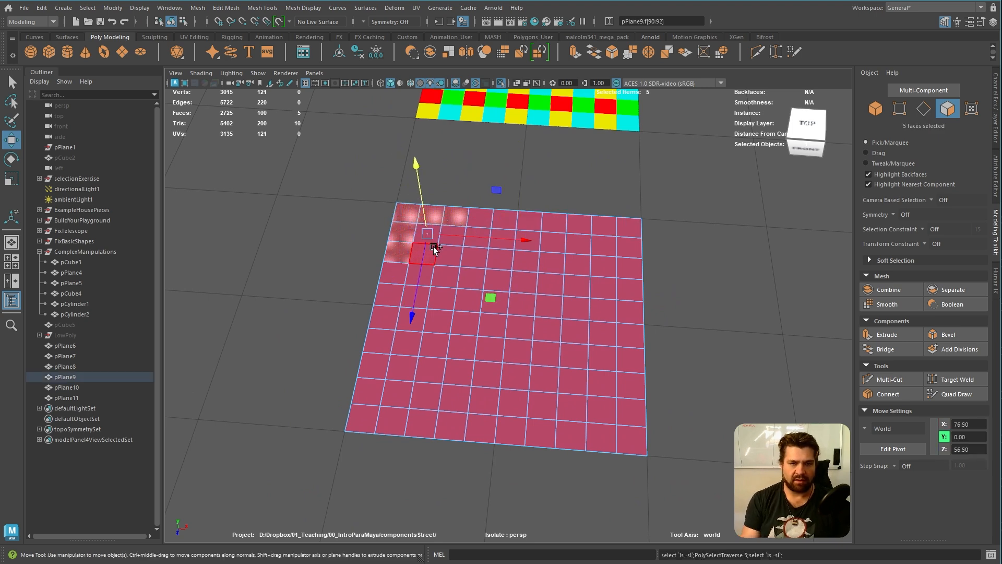
Select the first two adjacent faces in every other row of the red plane, starting with the first row
{"action": "left_click", "coordinate": [410, 220]}
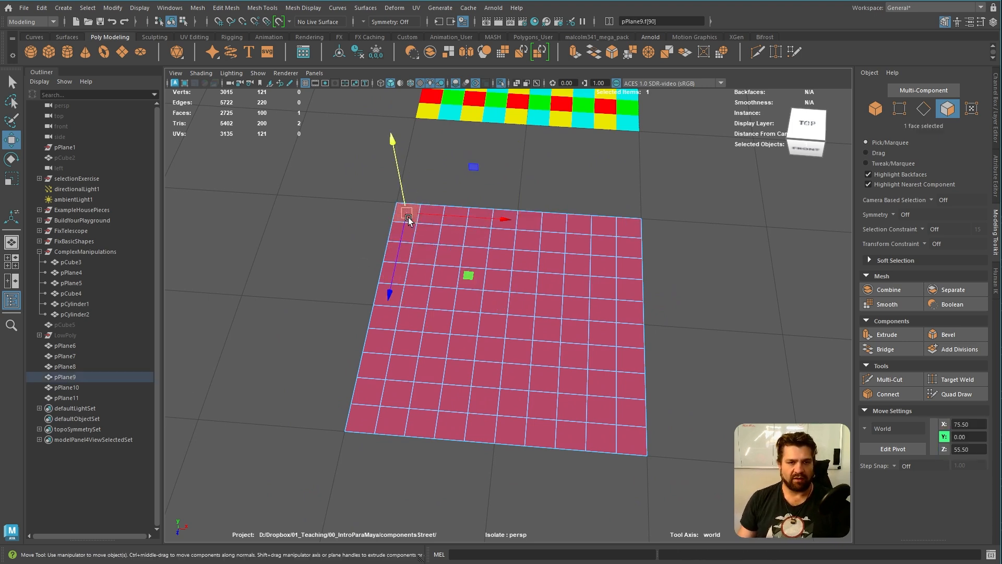
{"action": "left_click_drag", "start_coordinate": [420, 273], "coordinate": [428, 246], "text": "alt"}
{"action": "left_click", "coordinate": [441, 170], "text": "shift"}
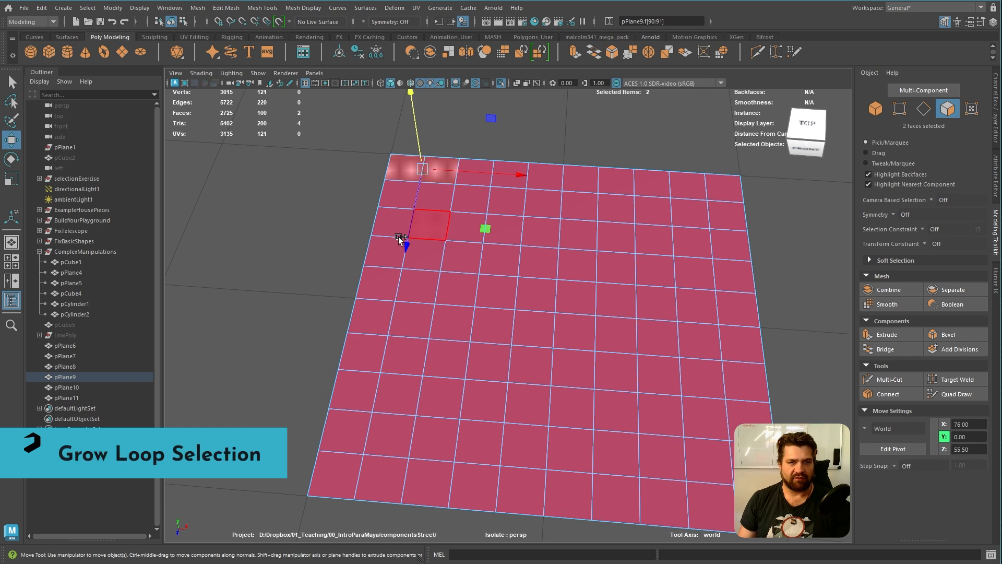
{"action": "left_click", "coordinate": [393, 222], "text": "shift"}
{"action": "left_click", "coordinate": [431, 225], "text": "shift"}
{"action": "left_click", "coordinate": [374, 315], "text": "shift"}
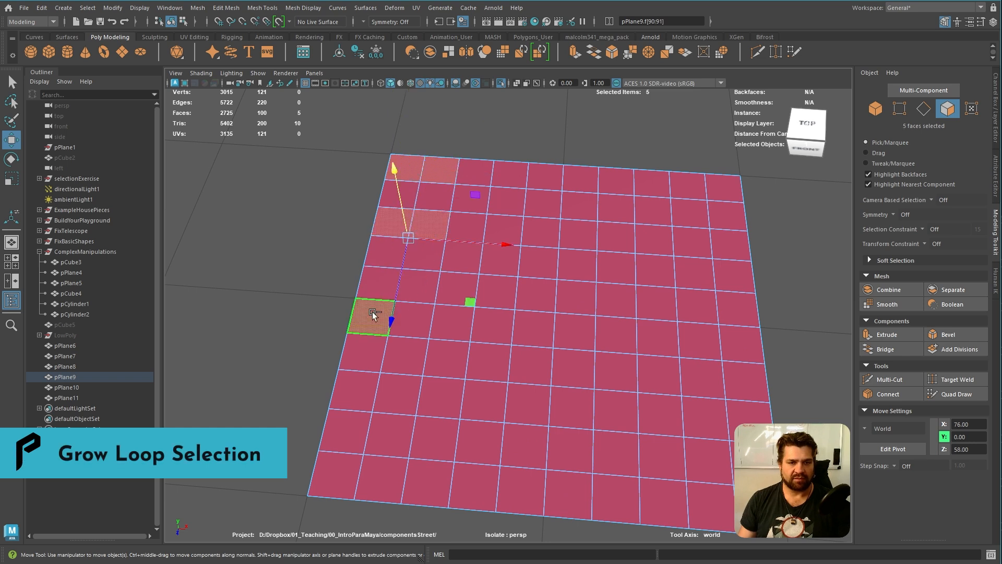
{"action": "left_click", "coordinate": [402, 317], "text": "shift"}
{"action": "left_click", "coordinate": [354, 399], "text": "shift"}
{"action": "left_click", "coordinate": [396, 403], "text": "shift"}
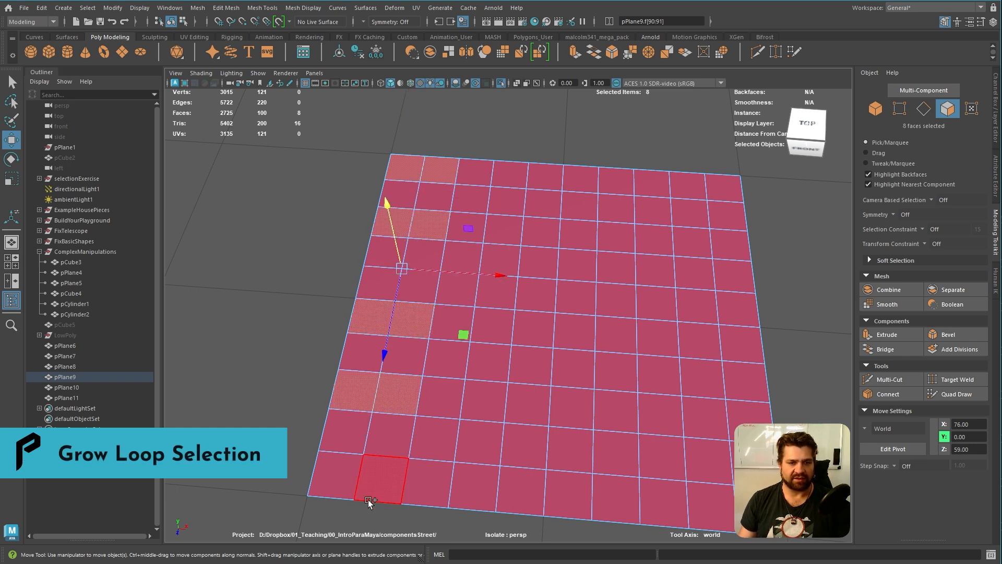
{"action": "left_click", "coordinate": [341, 474], "text": "shift"}
{"action": "left_click", "coordinate": [374, 479], "text": "shift"}
Restart the selection with the first two adjacent faces of the second, fourth, sixth, eighth and tenth rows
{"action": "right_click_drag", "start_coordinate": [524, 438], "coordinate": [463, 405], "text": "alt"}
{"action": "middle_click_drag", "start_coordinate": [460, 211], "coordinate": [462, 405], "text": "alt"}
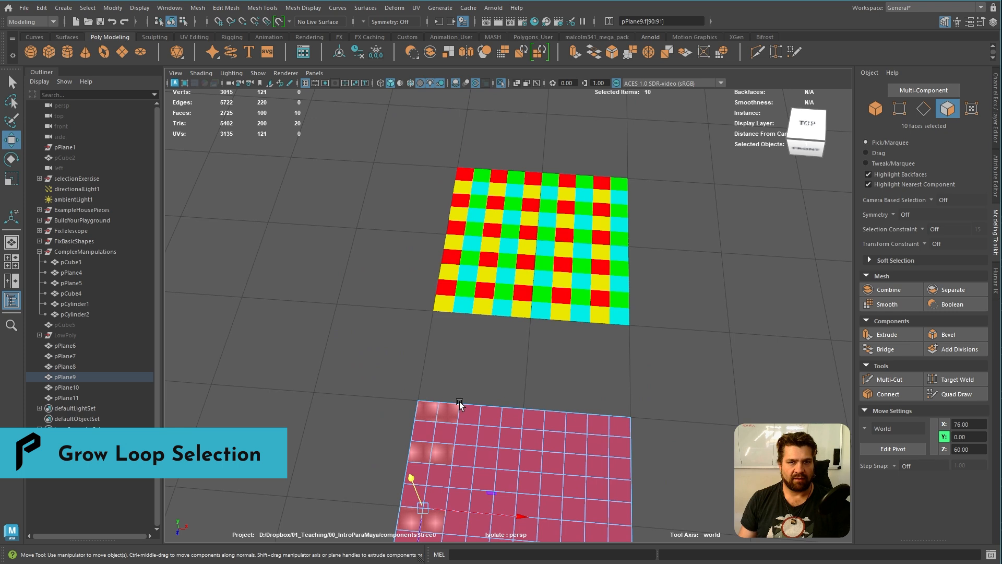
{"action": "left_click_drag", "start_coordinate": [462, 405], "coordinate": [439, 313], "text": "alt"}
{"action": "middle_click_drag", "start_coordinate": [439, 313], "coordinate": [463, 252], "text": "alt"}
{"action": "left_click_drag", "start_coordinate": [482, 313], "coordinate": [454, 347], "text": "alt"}
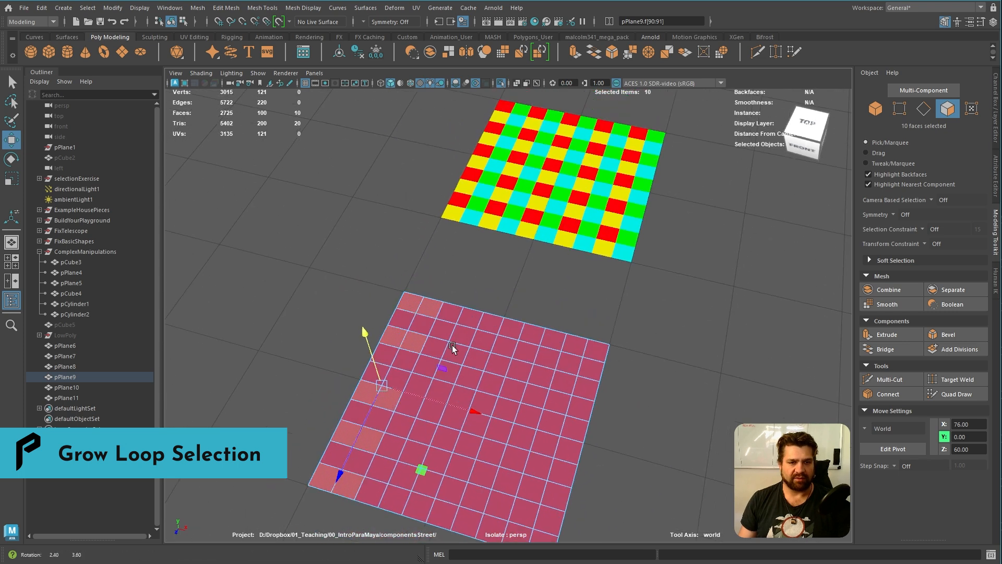
{"action": "middle_click_drag", "start_coordinate": [454, 347], "coordinate": [429, 360], "text": "alt"}
{"action": "right_click_drag", "start_coordinate": [318, 334], "coordinate": [369, 353], "text": "alt"}
{"action": "left_click", "coordinate": [234, 300]}
{"action": "left_click", "coordinate": [302, 313]}
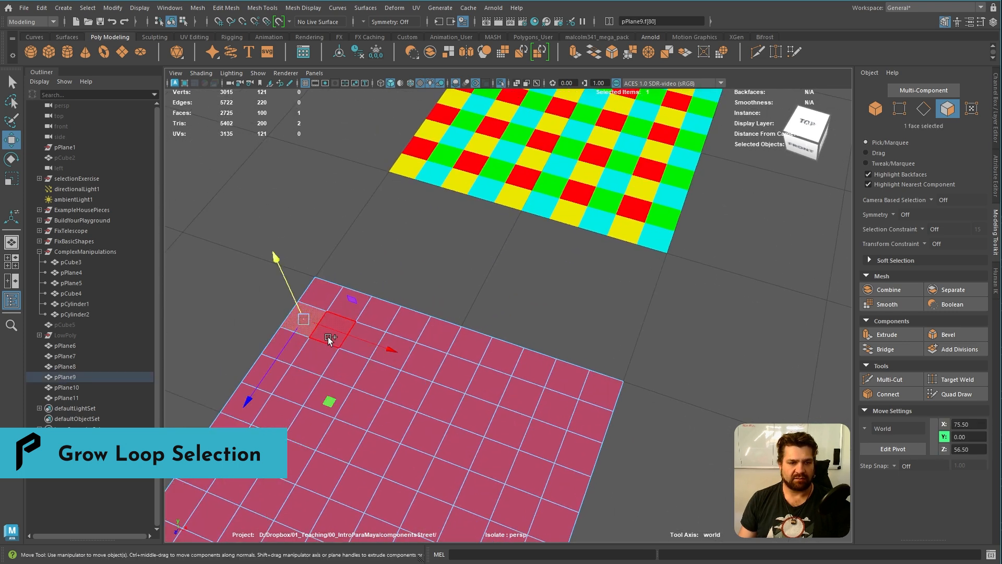
{"action": "left_click", "coordinate": [328, 337], "text": "shift"}
{"action": "left_click", "coordinate": [267, 374], "text": "shift"}
{"action": "key", "text": "q"}
{"action": "left_click", "coordinate": [293, 385], "text": "shift"}
{"action": "left_click", "coordinate": [225, 432], "text": "shift"}
{"action": "left_click", "coordinate": [253, 441], "text": "shift"}
{"action": "middle_click_drag", "start_coordinate": [245, 429], "coordinate": [365, 312], "text": "alt"}
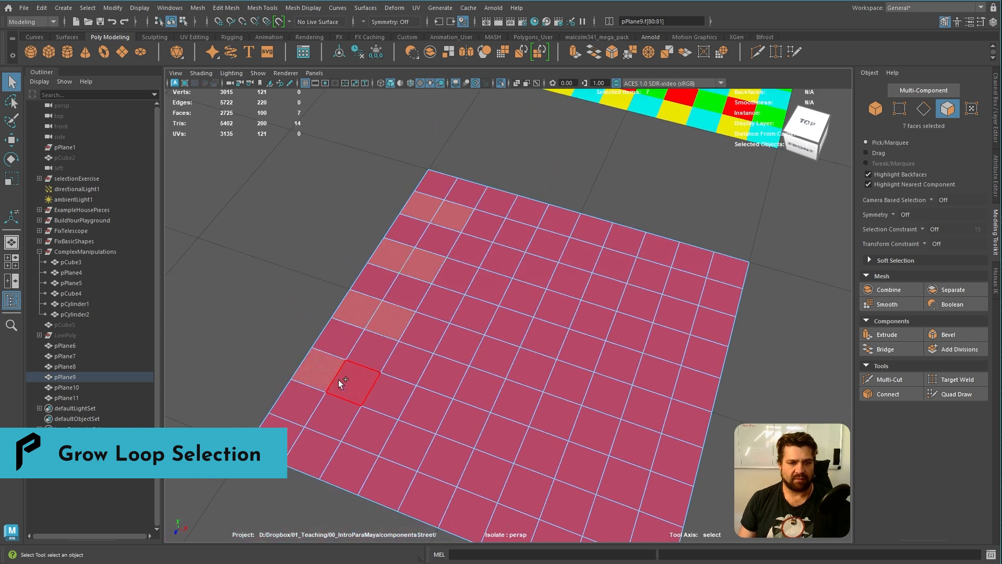
{"action": "left_click", "coordinate": [339, 379], "text": "shift"}
{"action": "left_click", "coordinate": [287, 441], "text": "shift"}
{"action": "left_click", "coordinate": [307, 450], "text": "shift"}
Grow the selected face pairs along their loops until all five alternate rows are fully selected
{"action": "right_click_drag", "start_coordinate": [459, 224], "coordinate": [420, 284], "text": "alt"}
{"action": "middle_click_drag", "start_coordinate": [420, 287], "coordinate": [507, 169], "text": "alt"}
{"action": "middle_click_drag", "start_coordinate": [366, 326], "coordinate": [370, 292], "text": "alt"}
{"action": "right_click_drag", "start_coordinate": [370, 292], "coordinate": [317, 299], "text": "alt"}
{"action": "middle_click_drag", "start_coordinate": [317, 299], "coordinate": [353, 296], "text": "alt"}
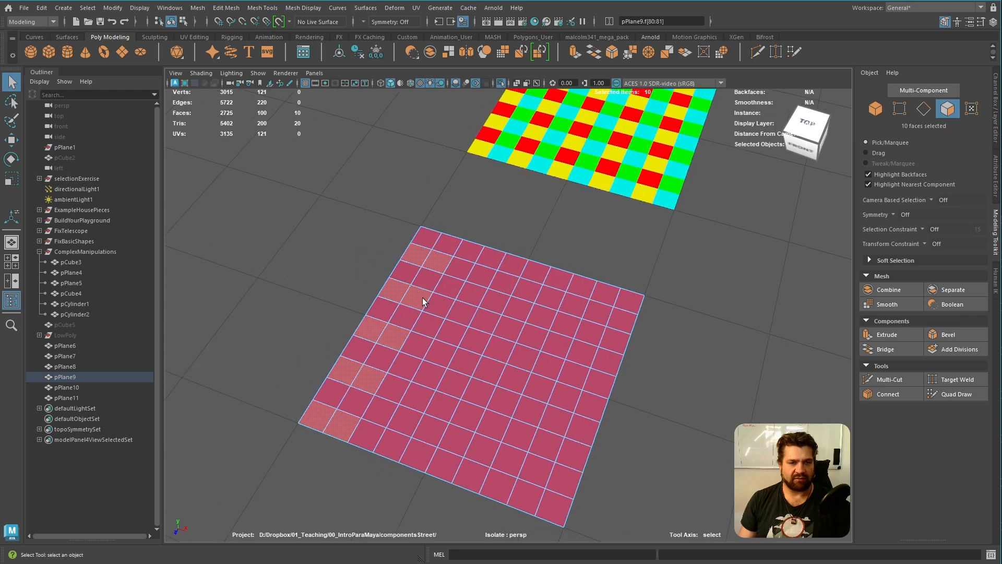
{"action": "middle_click_drag", "start_coordinate": [322, 349], "coordinate": [355, 317], "text": "alt"}
{"action": "right_click_drag", "start_coordinate": [356, 317], "coordinate": [344, 331], "text": "alt"}
{"action": "middle_click_drag", "start_coordinate": [334, 294], "coordinate": [310, 271], "text": "alt"}
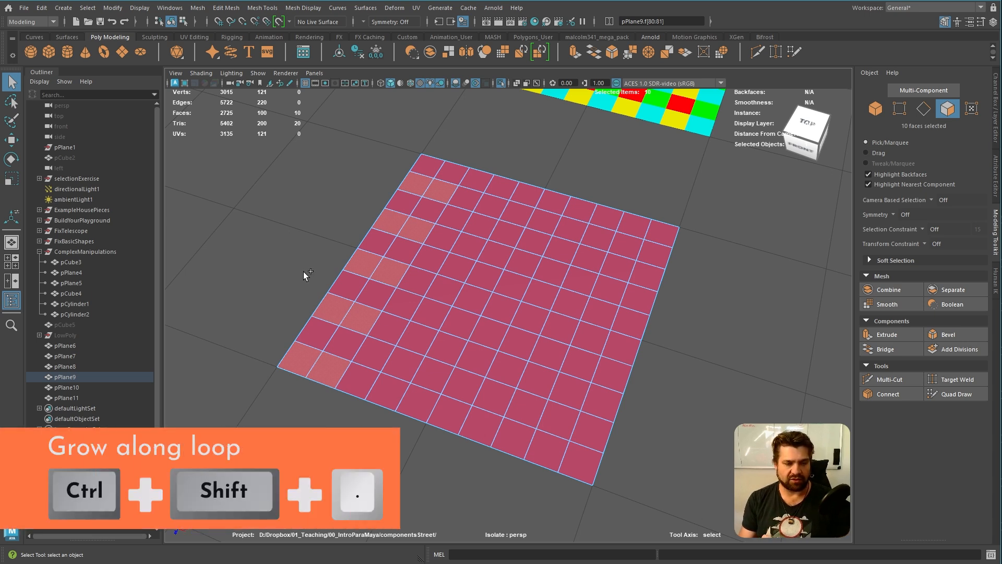
{"action": "key", "text": "ctrl+shift+period"}
{"action": "key", "text": "ctrl+shift+period"}
{"action": "key", "text": "ctrl+shift+period"}
{"action": "key", "text": "ctrl+shift+period"}
{"action": "key", "text": "ctrl+shift+period"}
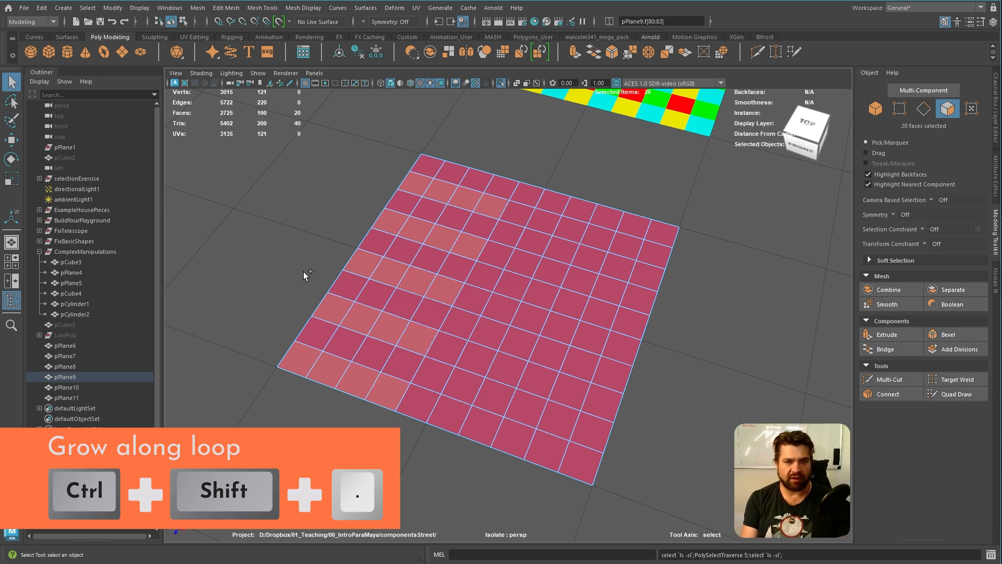
{"action": "key", "text": "ctrl+shift+period"}
{"action": "key", "text": "ctrl+shift+period"}
{"action": "key", "text": "ctrl+shift+period"}
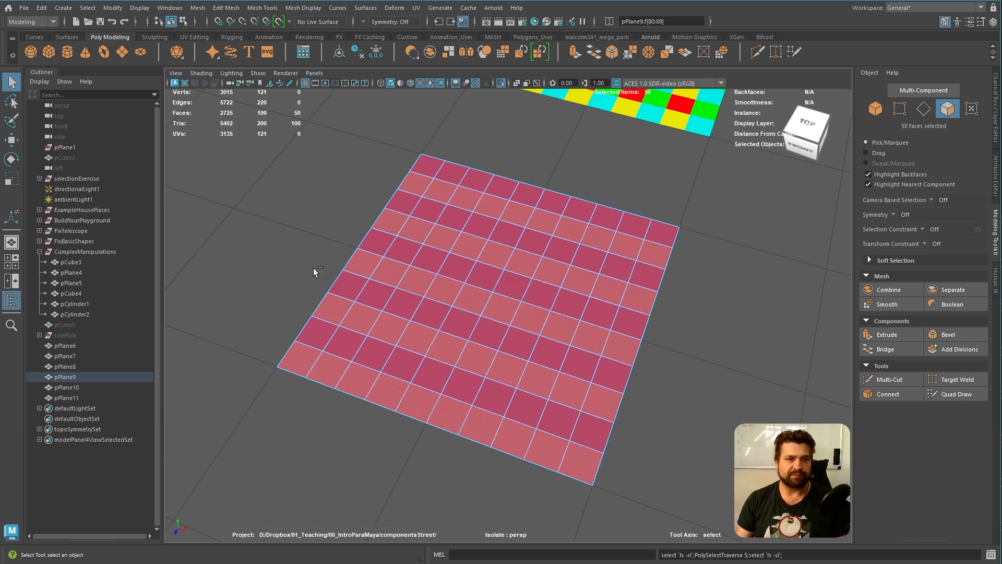
Apply a golden yellow vertex colour to the selected rows, close the colour options and clear the selection
{"action": "left_click", "coordinate": [232, 8]}
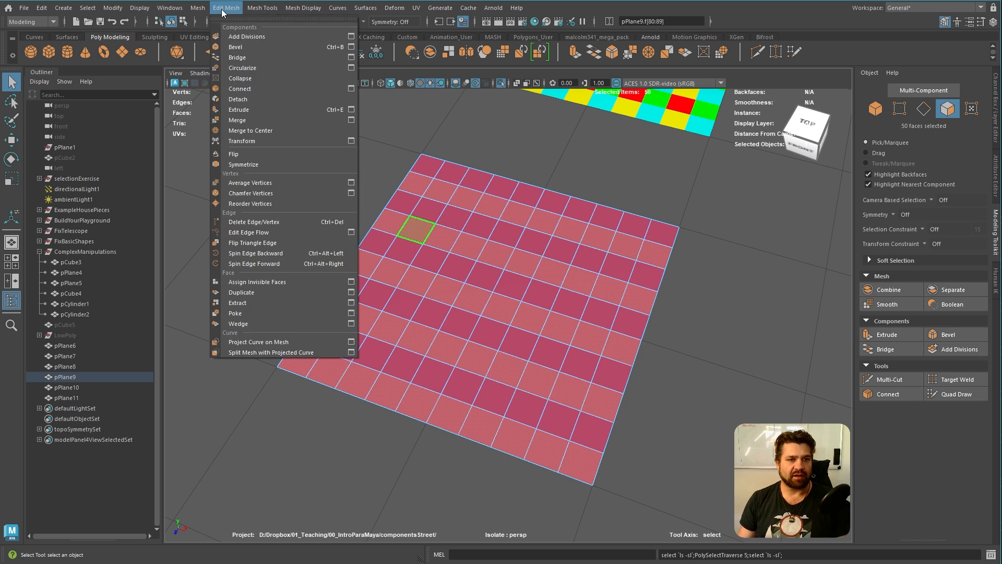
{"action": "mouse_move", "coordinate": [303, 8]}
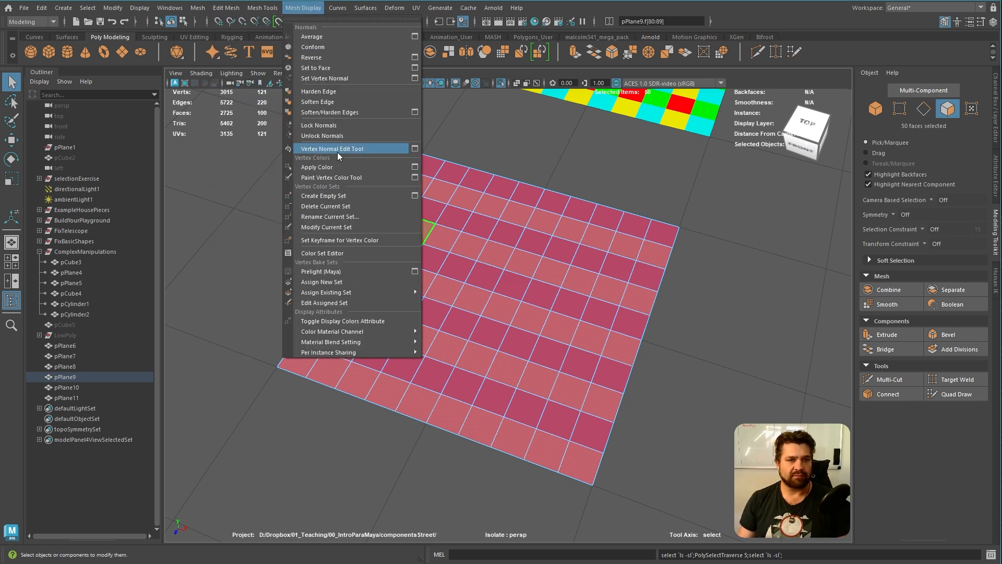
{"action": "left_click", "coordinate": [414, 168]}
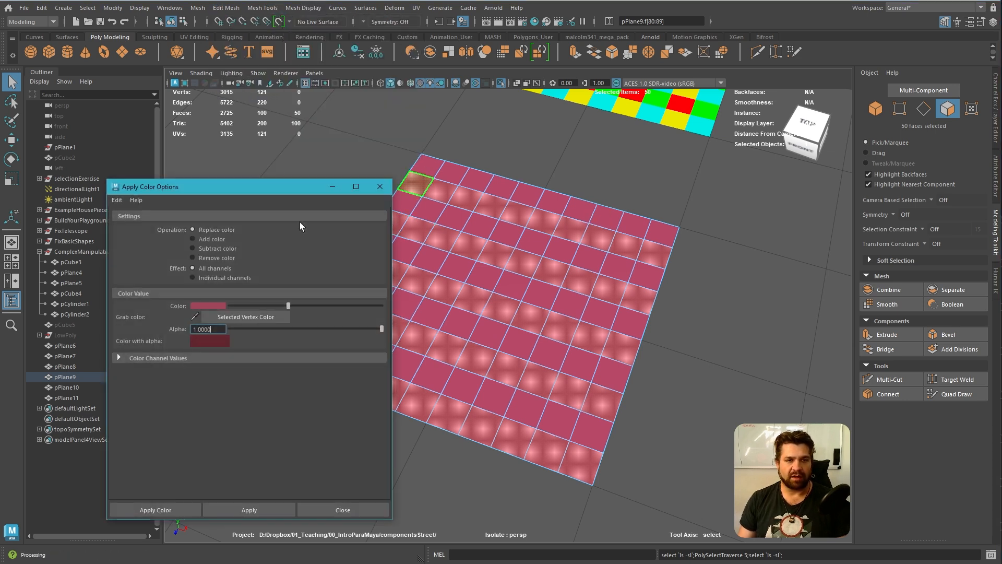
{"action": "left_click", "coordinate": [218, 306]}
{"action": "left_click", "coordinate": [319, 295]}
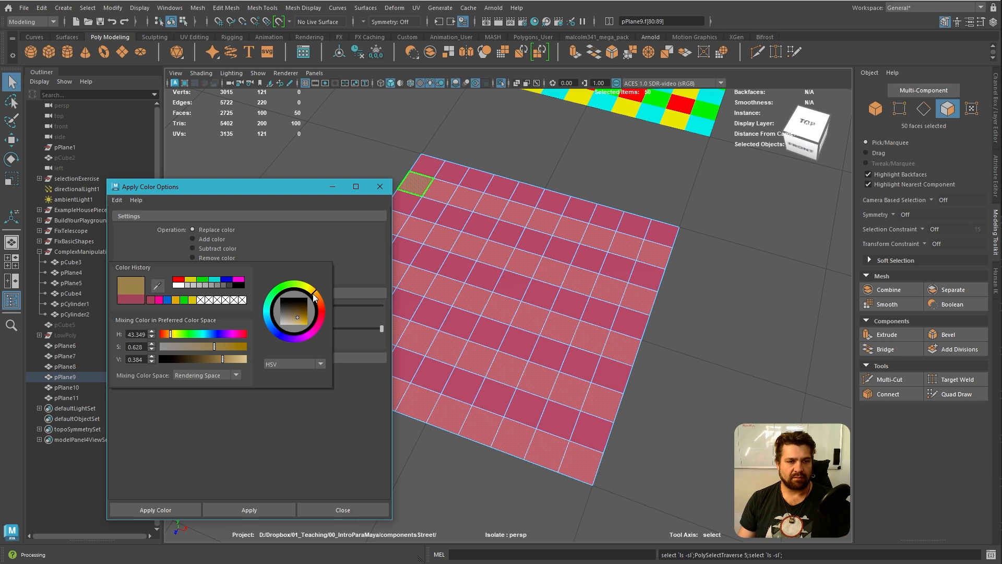
{"action": "left_click", "coordinate": [271, 513]}
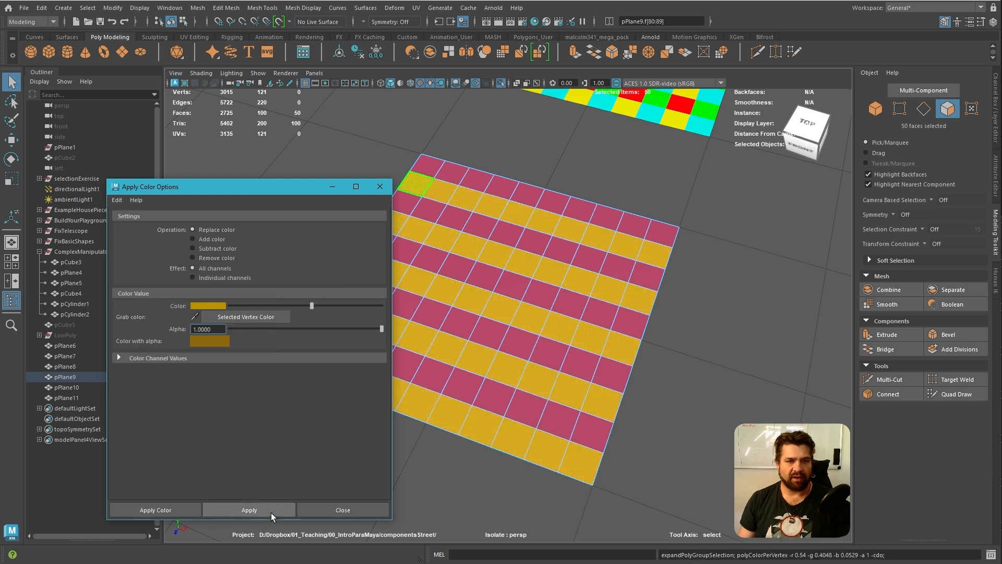
{"action": "left_click", "coordinate": [383, 191]}
{"action": "left_click", "coordinate": [355, 155]}
Select the first two faces of every second column, from the second column to the tenth
{"action": "middle_click_drag", "start_coordinate": [423, 125], "coordinate": [491, 270], "text": "alt"}
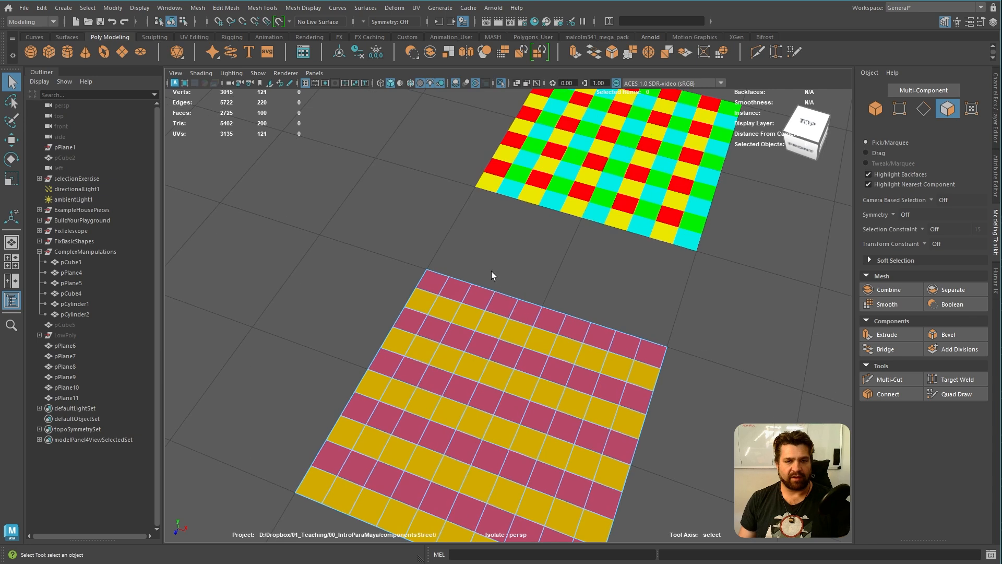
{"action": "left_click", "coordinate": [450, 292]}
{"action": "left_click", "coordinate": [445, 309], "text": "shift"}
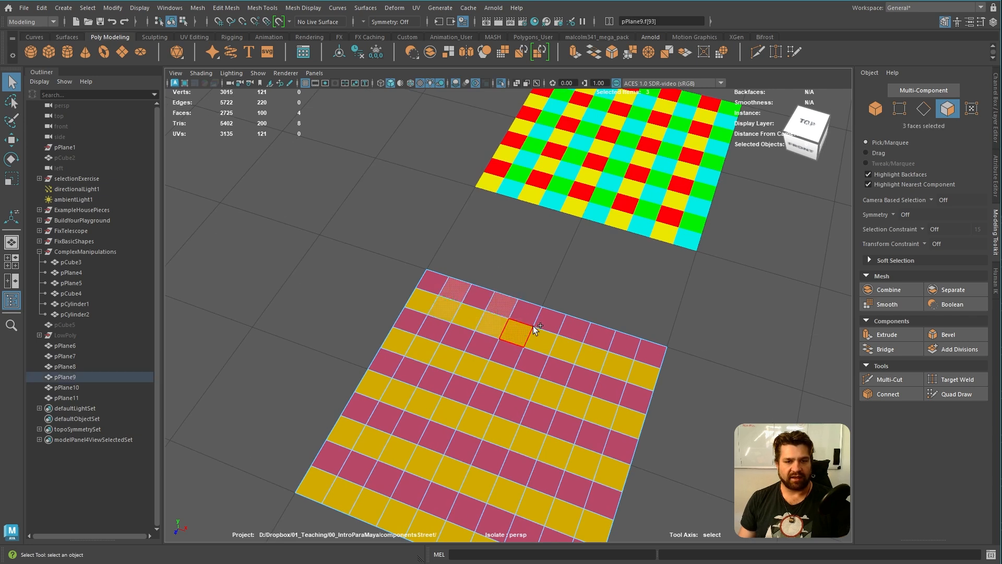
{"action": "left_click", "coordinate": [653, 355], "text": "shift"}
{"action": "left_click", "coordinate": [653, 374], "text": "shift"}
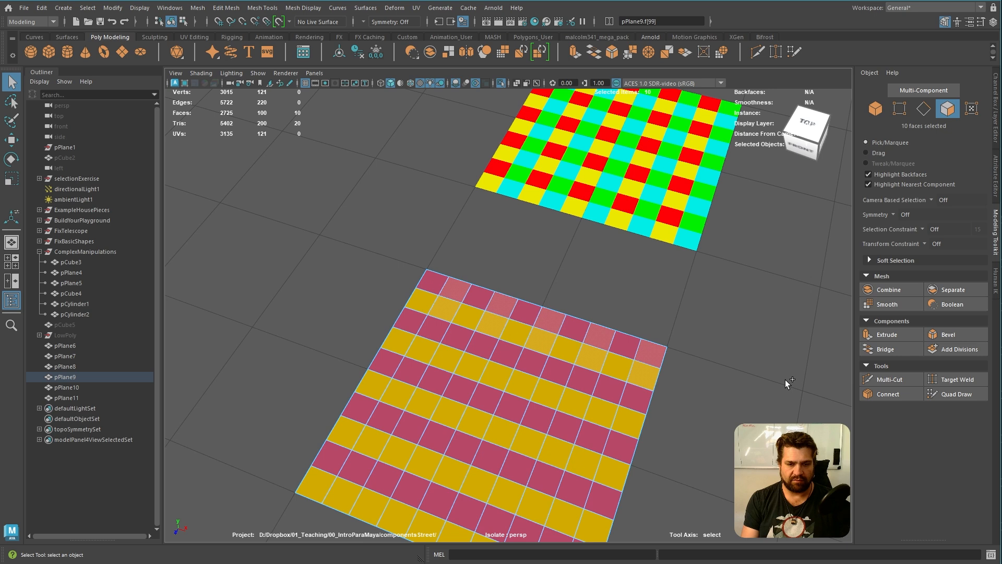
Grow the selected face pairs along their loops until all five alternate columns are fully selected
{"action": "key", "text": "ctrl+shift+period"}
{"action": "key", "text": "ctrl+shift+period"}
{"action": "key", "text": "ctrl+shift+period"}
{"action": "key", "text": "ctrl+shift+period"}
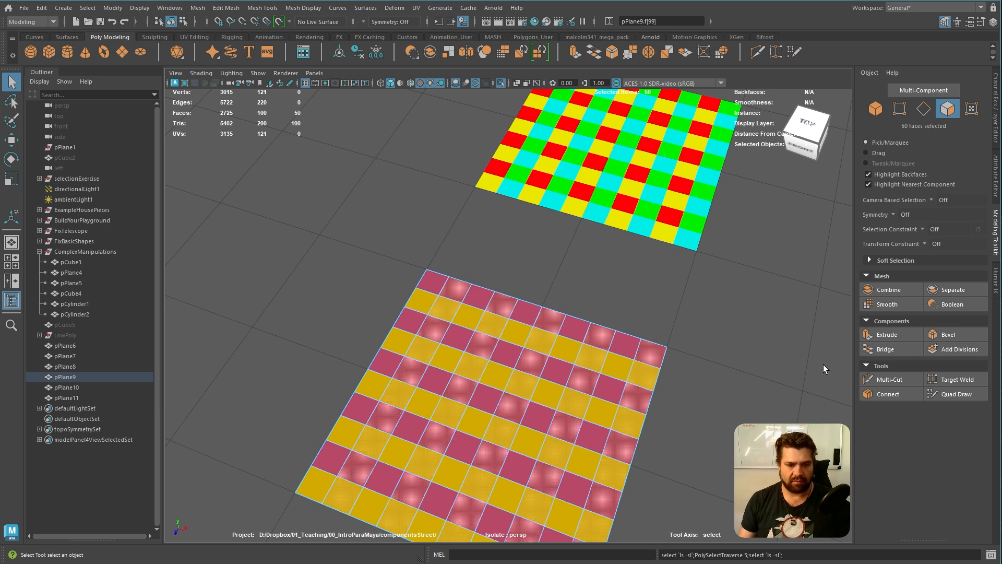
Apply a cyan vertex colour to the selected alternate columns and close the colour options
{"action": "middle_click_drag", "start_coordinate": [577, 190], "coordinate": [575, 150], "text": "alt"}
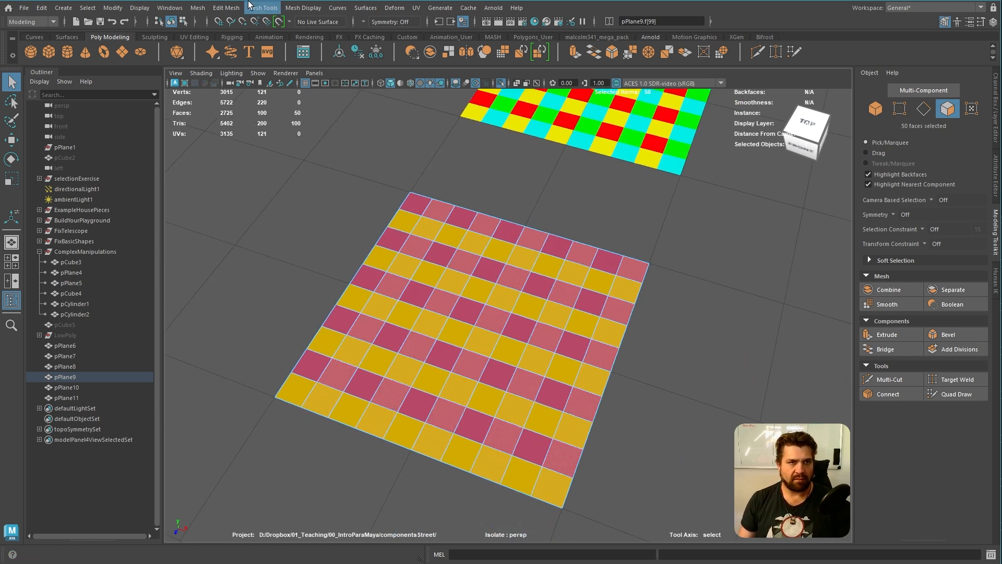
{"action": "left_click", "coordinate": [310, 9]}
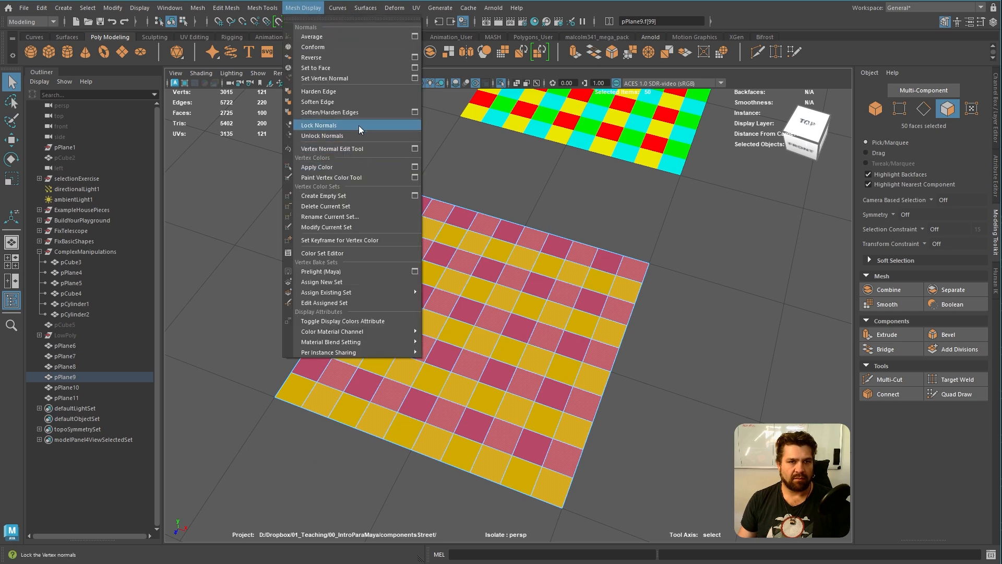
{"action": "left_click", "coordinate": [415, 166]}
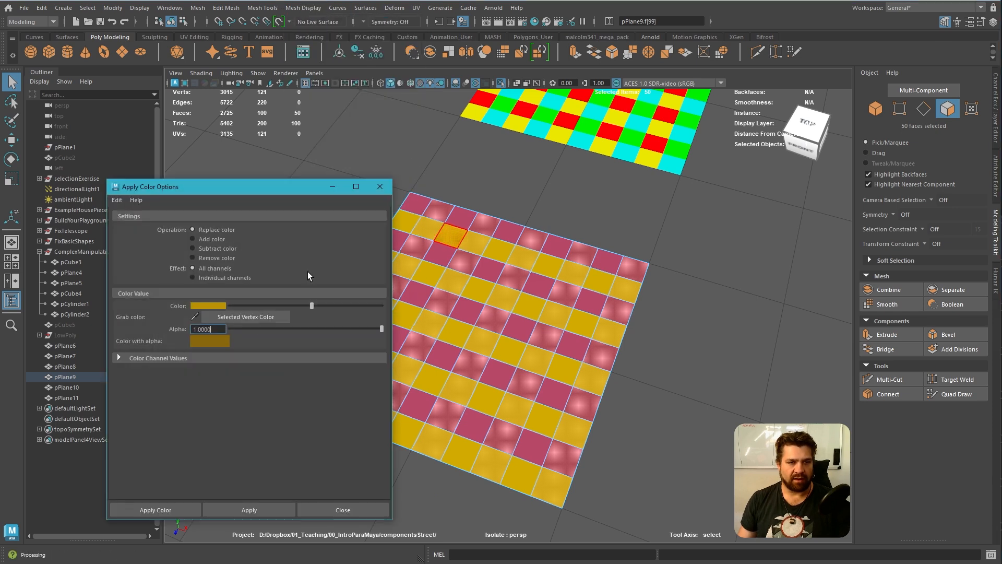
{"action": "left_click", "coordinate": [217, 305]}
{"action": "left_click_drag", "start_coordinate": [264, 317], "coordinate": [301, 326]}
{"action": "left_click", "coordinate": [249, 510]}
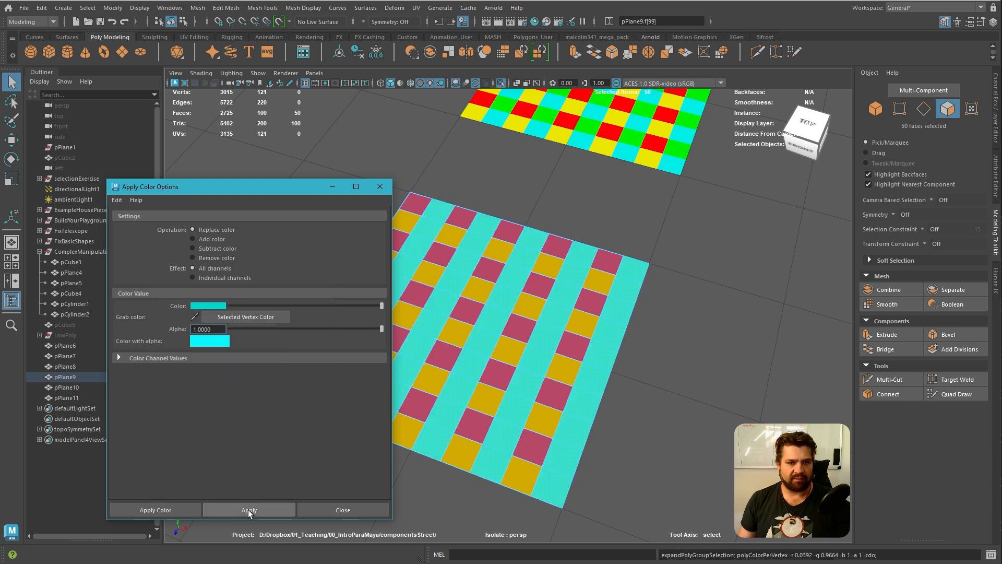
{"action": "left_click", "coordinate": [386, 186]}
Deselect the face loops of the first, third, fifth, seventh and ninth rows, keeping only the column faces that cross the golden rows
{"action": "left_click_drag", "start_coordinate": [635, 190], "coordinate": [483, 200], "text": "alt"}
{"action": "scroll", "coordinate": [483, 200], "scroll_direction": "up", "scroll_amount": 3}
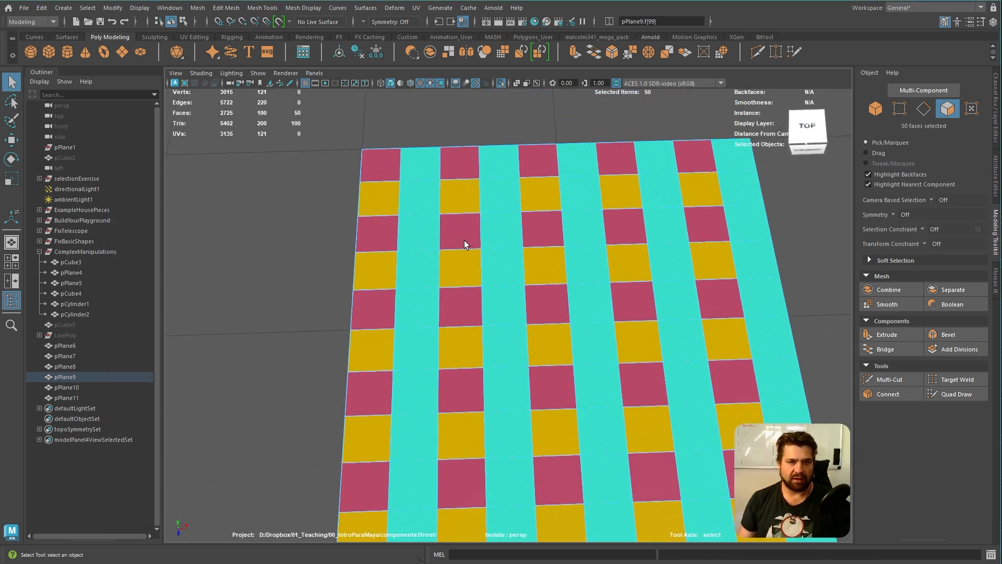
{"action": "scroll", "coordinate": [465, 240], "scroll_direction": "up", "scroll_amount": 2}
{"action": "left_click_drag", "start_coordinate": [458, 235], "coordinate": [451, 241], "text": "alt"}
{"action": "middle_click_drag", "start_coordinate": [517, 188], "coordinate": [512, 293], "text": "alt"}
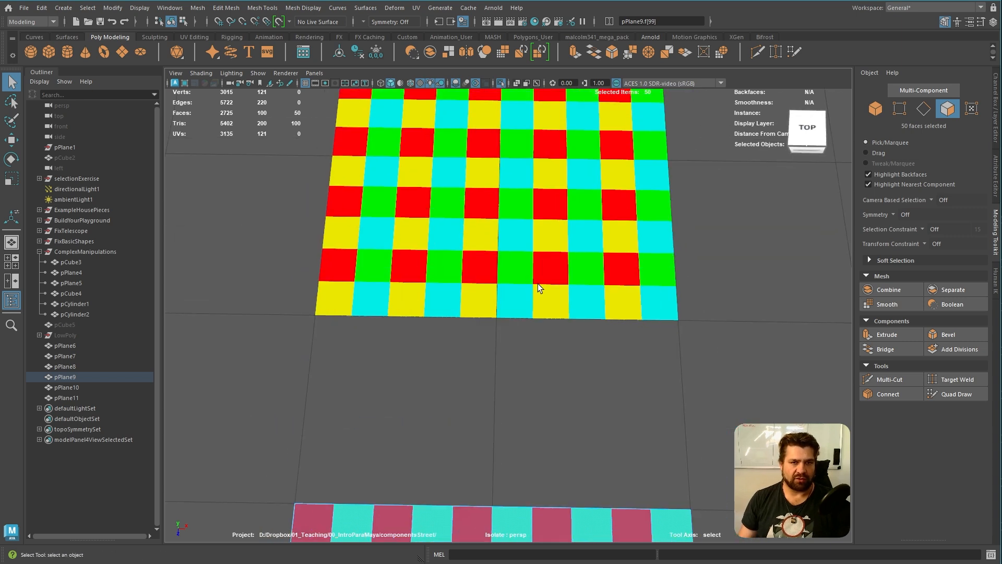
{"action": "right_click_drag", "start_coordinate": [512, 293], "coordinate": [468, 247], "text": "alt"}
{"action": "middle_click_drag", "start_coordinate": [455, 498], "coordinate": [473, 275], "text": "alt"}
{"action": "right_click_drag", "start_coordinate": [418, 251], "coordinate": [455, 300], "text": "alt"}
{"action": "middle_click_drag", "start_coordinate": [368, 201], "coordinate": [425, 248], "text": "alt"}
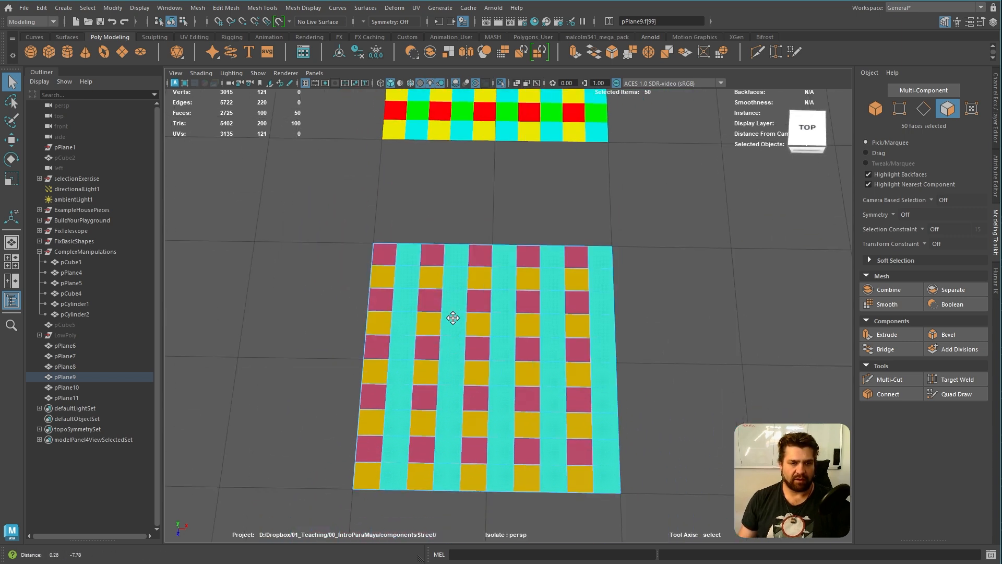
{"action": "left_click", "coordinate": [394, 180], "text": "ctrl"}
{"action": "double_click", "coordinate": [444, 176], "text": "ctrl"}
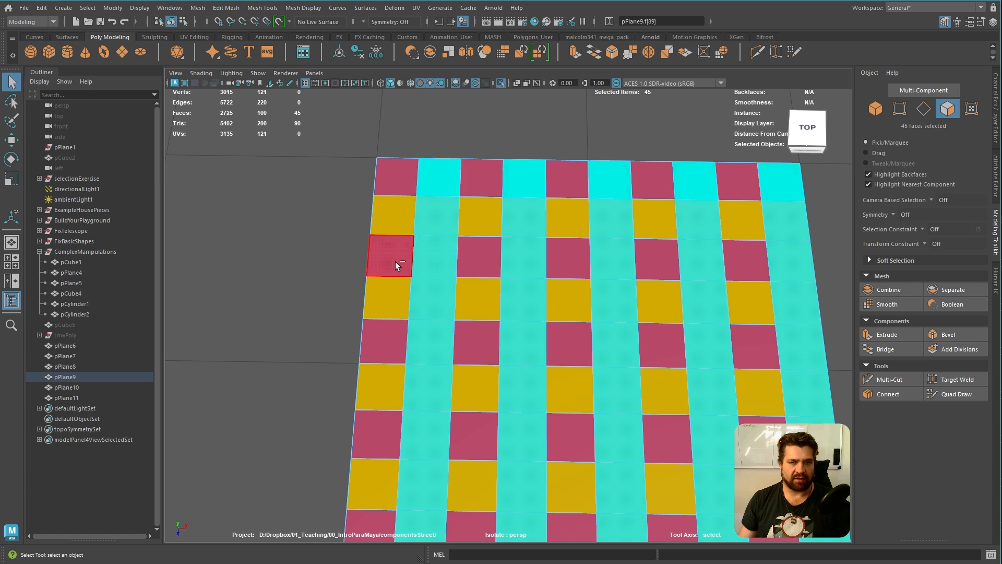
{"action": "double_click", "coordinate": [430, 258], "text": "ctrl"}
{"action": "double_click", "coordinate": [422, 346], "text": "ctrl"}
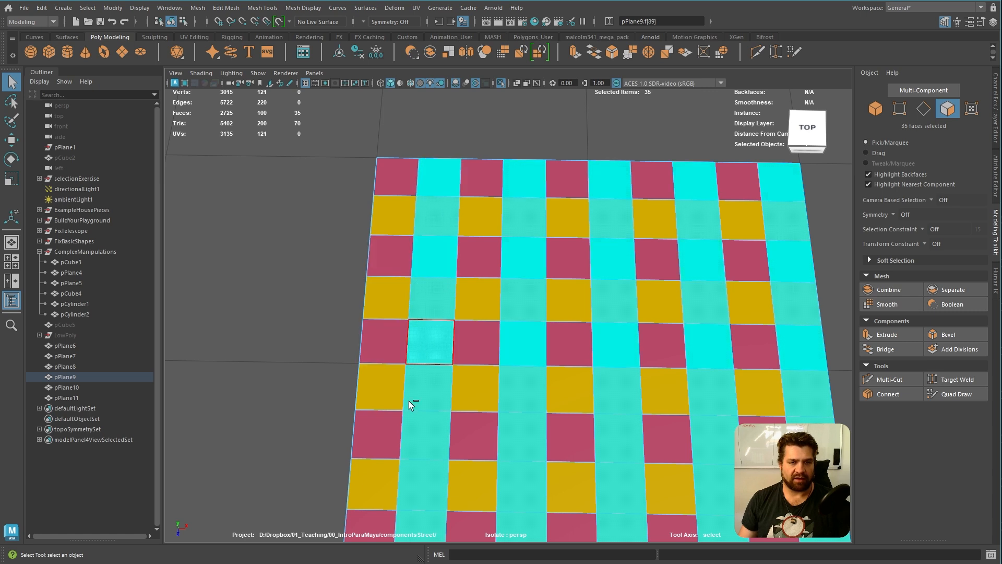
{"action": "double_click", "coordinate": [424, 441], "text": "ctrl"}
{"action": "middle_click_drag", "start_coordinate": [468, 394], "coordinate": [492, 256], "text": "alt"}
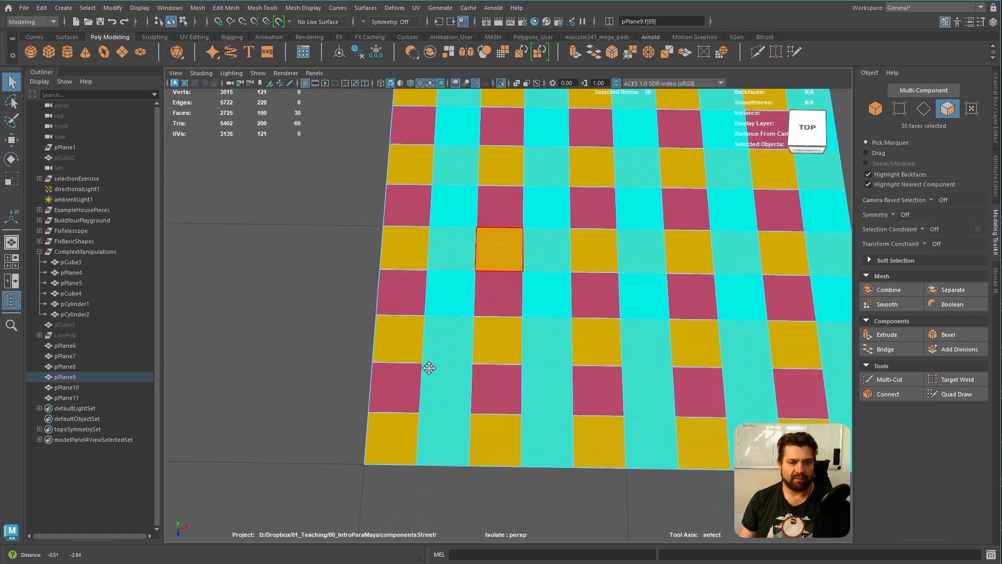
{"action": "right_click_drag", "start_coordinate": [596, 302], "coordinate": [551, 299], "text": "alt"}
{"action": "left_click_drag", "start_coordinate": [551, 299], "coordinate": [485, 324], "text": "alt"}
{"action": "middle_click_drag", "start_coordinate": [510, 265], "coordinate": [506, 299], "text": "alt"}
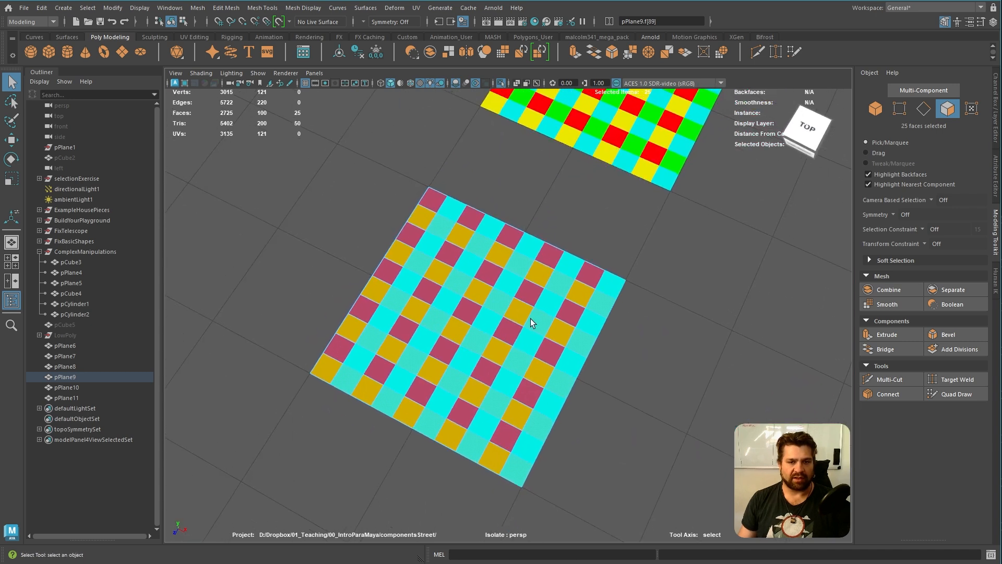
Apply a bright green vertex colour to the remaining selected faces and close the colour options
{"action": "scroll", "coordinate": [593, 291], "scroll_direction": "up", "scroll_amount": 5}
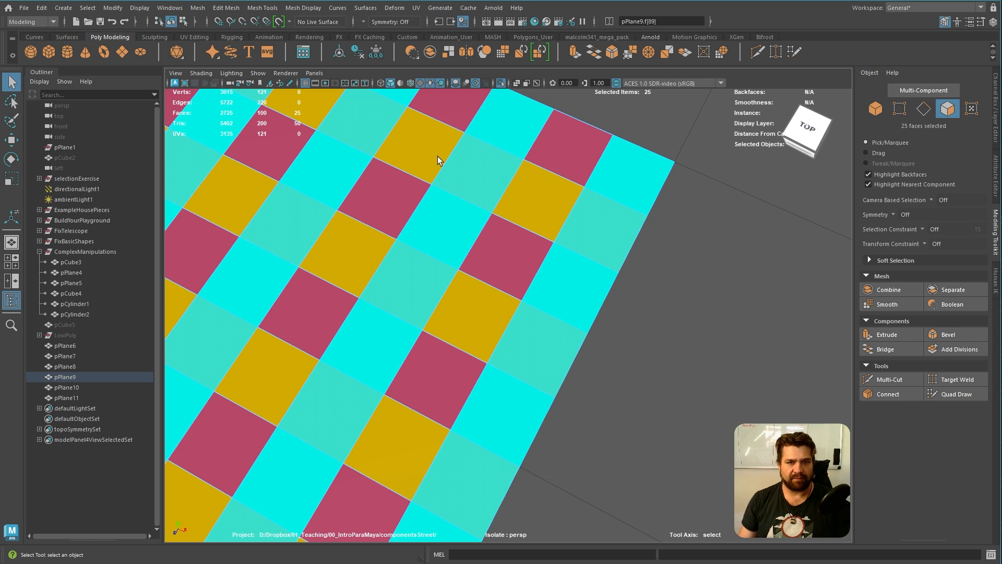
{"action": "left_click", "coordinate": [302, 8]}
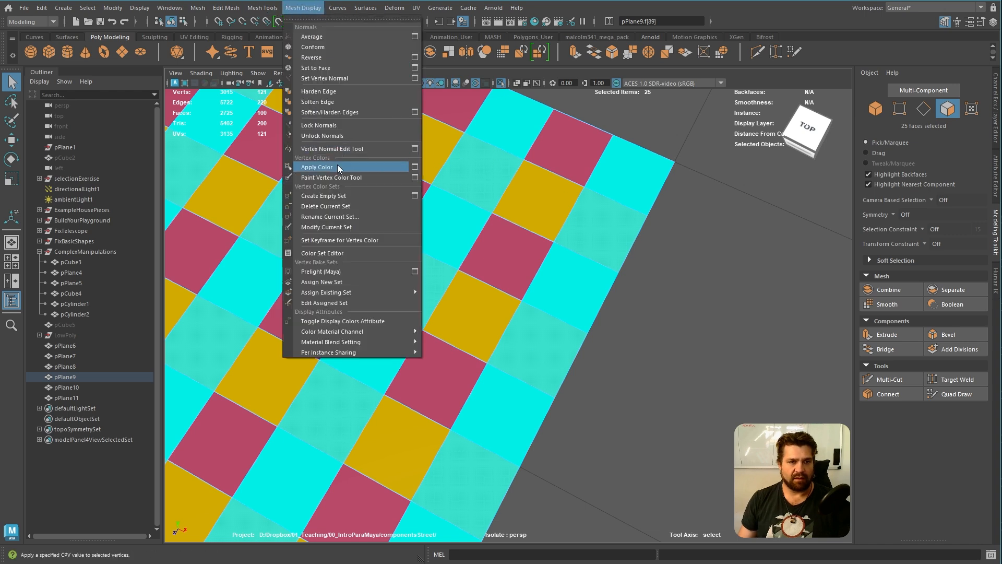
{"action": "left_click", "coordinate": [415, 167]}
{"action": "left_click", "coordinate": [211, 308]}
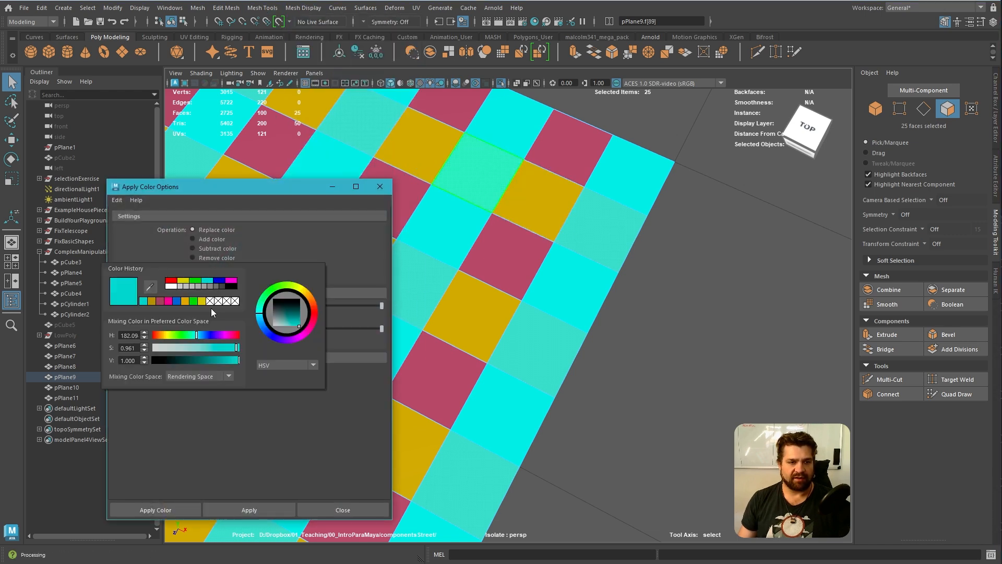
{"action": "left_click", "coordinate": [270, 294]}
{"action": "left_click", "coordinate": [268, 508]}
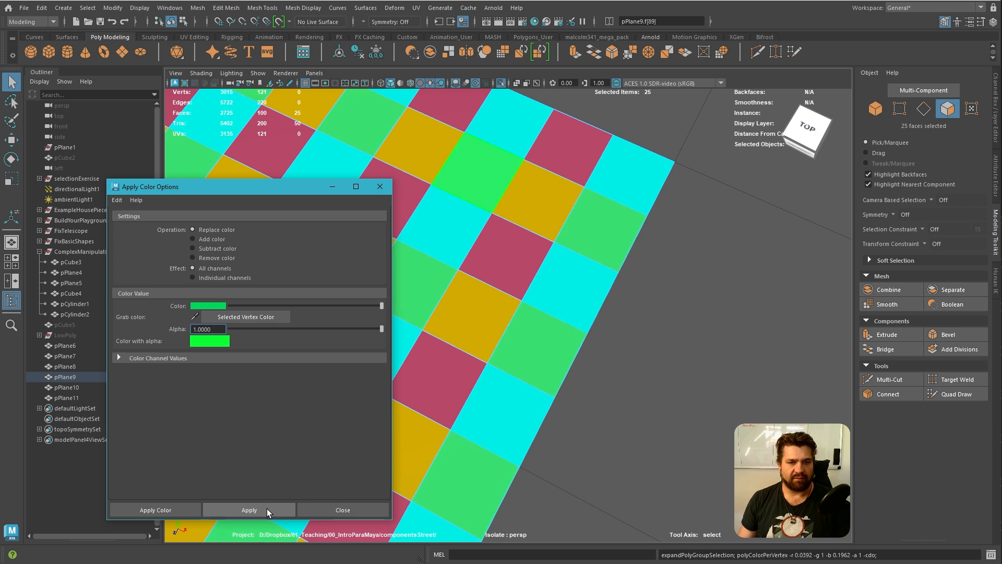
{"action": "left_click", "coordinate": [379, 186]}
Return to object mode with nothing selected and end the isolated view of the two plaid planes
{"action": "scroll", "coordinate": [487, 257], "scroll_direction": "down", "scroll_amount": 5}
{"action": "left_click", "coordinate": [620, 355]}
{"action": "left_click_drag", "start_coordinate": [620, 355], "coordinate": [620, 287], "text": "alt"}
{"action": "right_click_drag", "start_coordinate": [534, 324], "coordinate": [588, 309]}
{"action": "left_click", "coordinate": [676, 282]}
{"action": "left_click_drag", "start_coordinate": [676, 282], "coordinate": [653, 288], "text": "alt"}
{"action": "right_click_drag", "start_coordinate": [654, 288], "coordinate": [517, 283], "text": "alt"}
{"action": "middle_click_drag", "start_coordinate": [517, 284], "coordinate": [561, 240], "text": "alt"}
{"action": "right_click_drag", "start_coordinate": [560, 240], "coordinate": [511, 334], "text": "alt"}
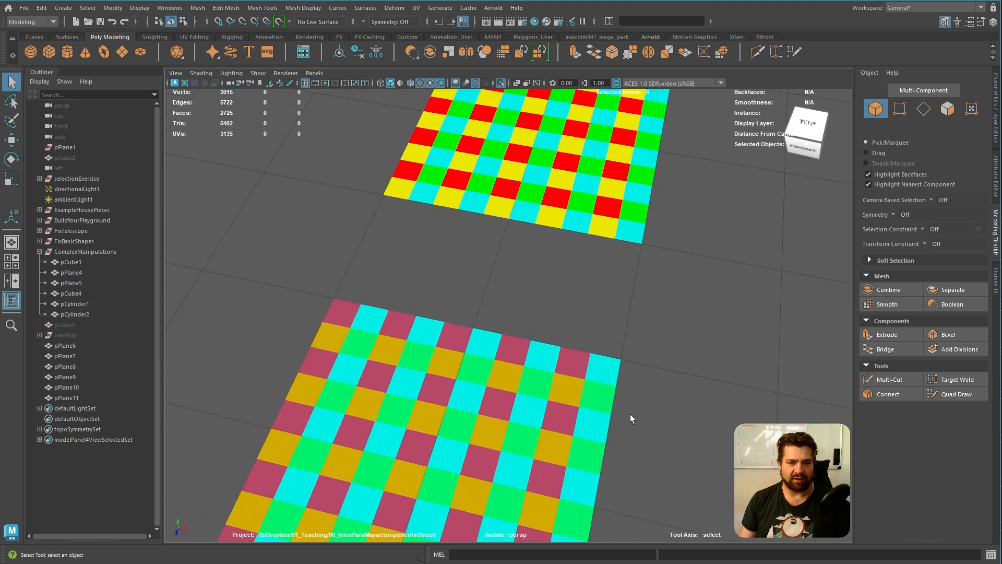
{"action": "middle_click_drag", "start_coordinate": [460, 382], "coordinate": [543, 321], "text": "alt"}
{"action": "right_click_drag", "start_coordinate": [435, 394], "coordinate": [522, 343], "text": "alt"}
{"action": "middle_click_drag", "start_coordinate": [610, 272], "coordinate": [553, 318], "text": "alt"}
{"action": "right_click_drag", "start_coordinate": [552, 318], "coordinate": [588, 321], "text": "alt"}
{"action": "middle_click_drag", "start_coordinate": [589, 325], "coordinate": [550, 296], "text": "alt"}
{"action": "left_click_drag", "start_coordinate": [550, 296], "coordinate": [510, 306], "text": "alt"}
Examine the practice plane layout, especially the Mario reference, the pixel Mario mesh and the blank plane
{"action": "middle_click_drag", "start_coordinate": [541, 292], "coordinate": [459, 260], "text": "alt"}
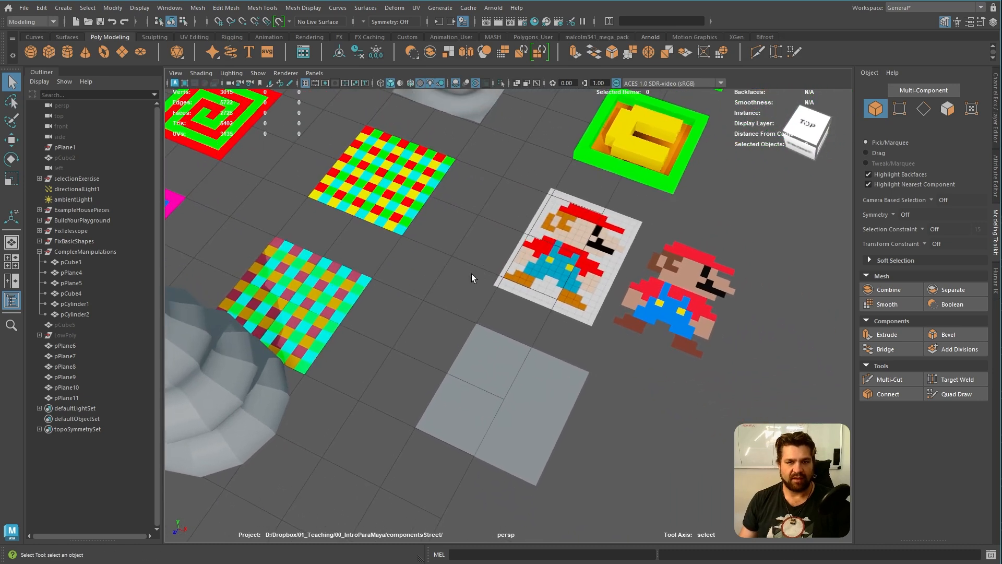
{"action": "left_click_drag", "start_coordinate": [479, 273], "coordinate": [499, 277], "text": "alt"}
{"action": "middle_click_drag", "start_coordinate": [576, 314], "coordinate": [511, 281], "text": "alt"}
{"action": "scroll", "coordinate": [588, 329], "scroll_direction": "up", "scroll_amount": 4}
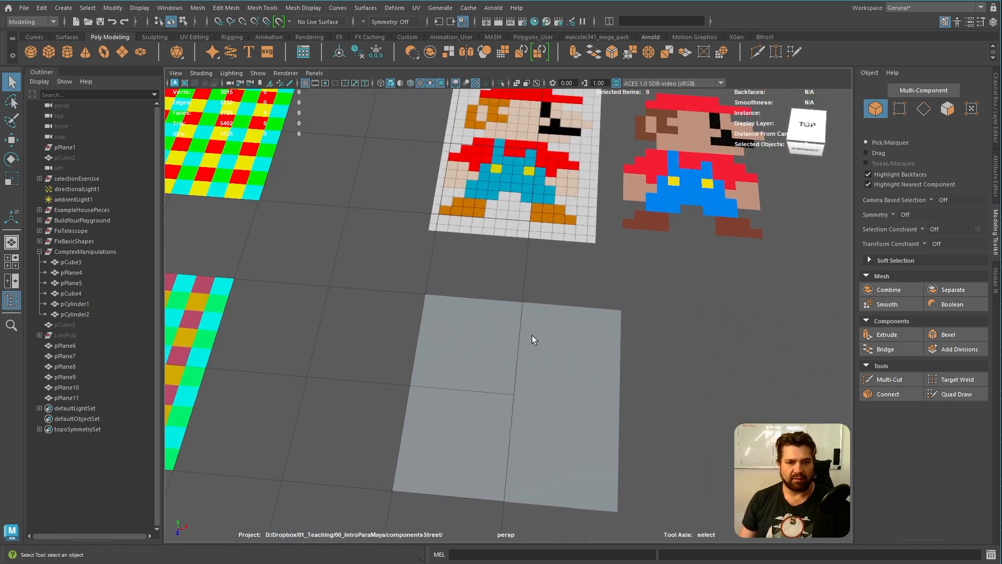
{"action": "middle_click_drag", "start_coordinate": [533, 343], "coordinate": [527, 308], "text": "alt"}
{"action": "scroll", "coordinate": [541, 306], "scroll_direction": "down", "scroll_amount": 6}
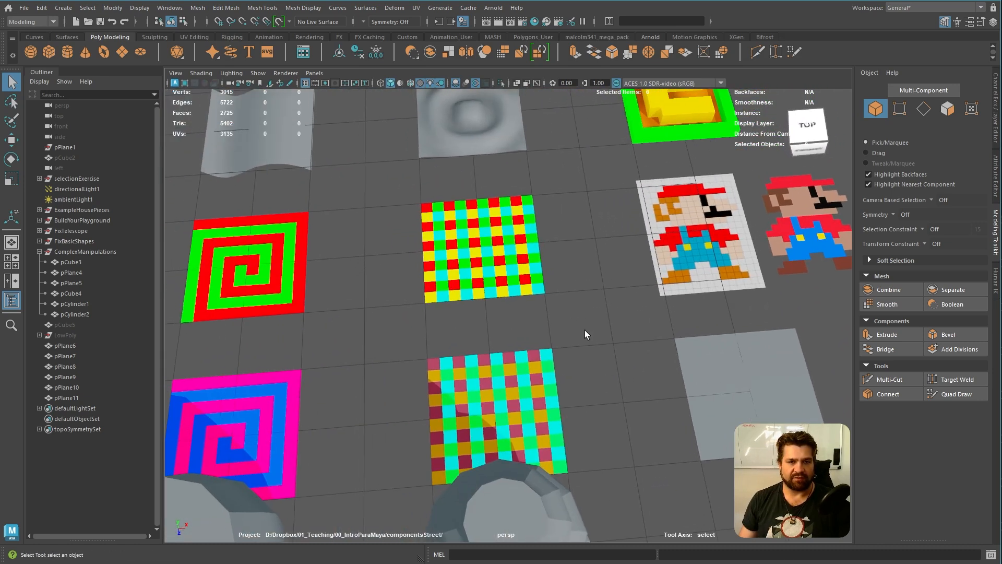
{"action": "middle_click_drag", "start_coordinate": [577, 313], "coordinate": [574, 311], "text": "alt"}
{"action": "mouse_move", "coordinate": [574, 311]}
{"action": "left_mouse_down", "text": "alt"}
{"action": "mouse_move", "coordinate": [582, 334]}
{"action": "mouse_move", "coordinate": [582, 316]}
{"action": "left_mouse_up", "text": "alt"}
{"action": "middle_click_drag", "start_coordinate": [582, 317], "coordinate": [600, 341], "text": "alt"}
{"action": "left_click_drag", "start_coordinate": [599, 340], "coordinate": [585, 349], "text": "alt"}
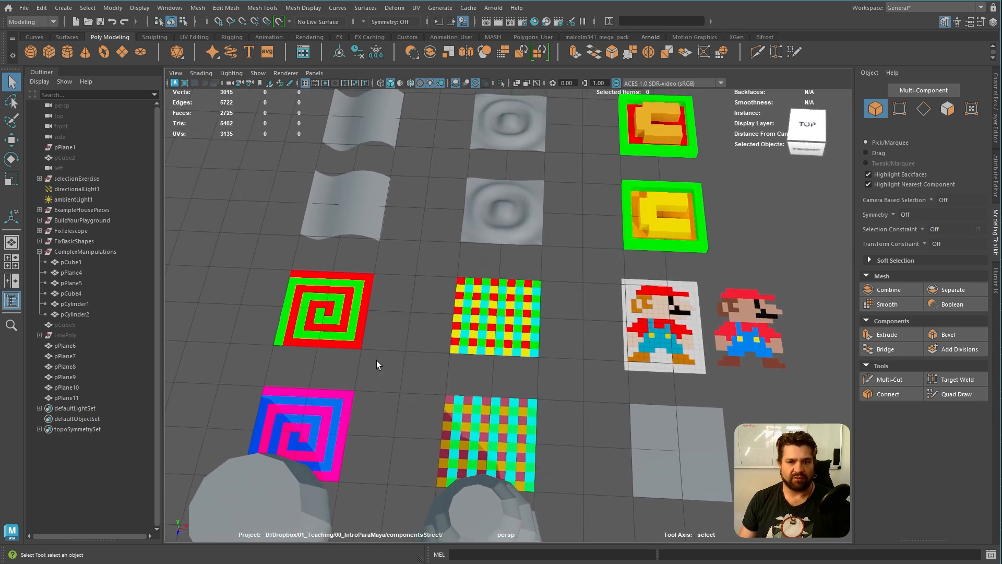
{"action": "middle_click_drag", "start_coordinate": [616, 357], "coordinate": [419, 299], "text": "alt"}
{"action": "left_click_drag", "start_coordinate": [419, 299], "coordinate": [416, 277], "text": "alt"}
{"action": "middle_click_drag", "start_coordinate": [416, 277], "coordinate": [495, 345], "text": "alt"}
{"action": "right_click_drag", "start_coordinate": [494, 344], "coordinate": [581, 390], "text": "alt"}
{"action": "middle_click_drag", "start_coordinate": [581, 396], "coordinate": [566, 386], "text": "alt"}
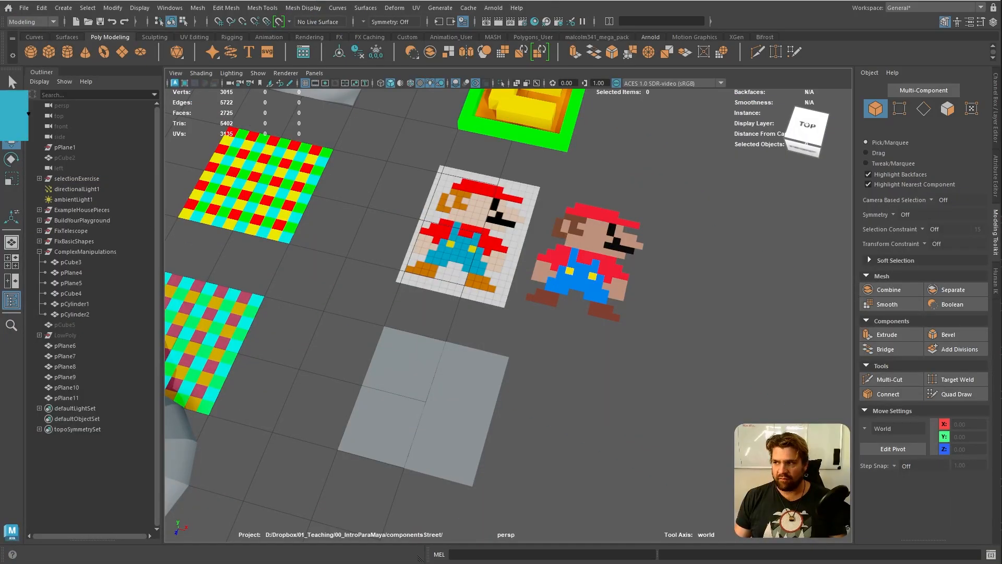
Isolate the two Mario meshes together with the blank plane and switch the workspace to full screen
{"action": "middle_click_drag", "start_coordinate": [515, 299], "coordinate": [773, 429], "text": "alt"}
{"action": "right_click_drag", "start_coordinate": [772, 429], "coordinate": [615, 336], "text": "alt"}
{"action": "left_click_drag", "start_coordinate": [615, 336], "coordinate": [646, 367], "text": "alt"}
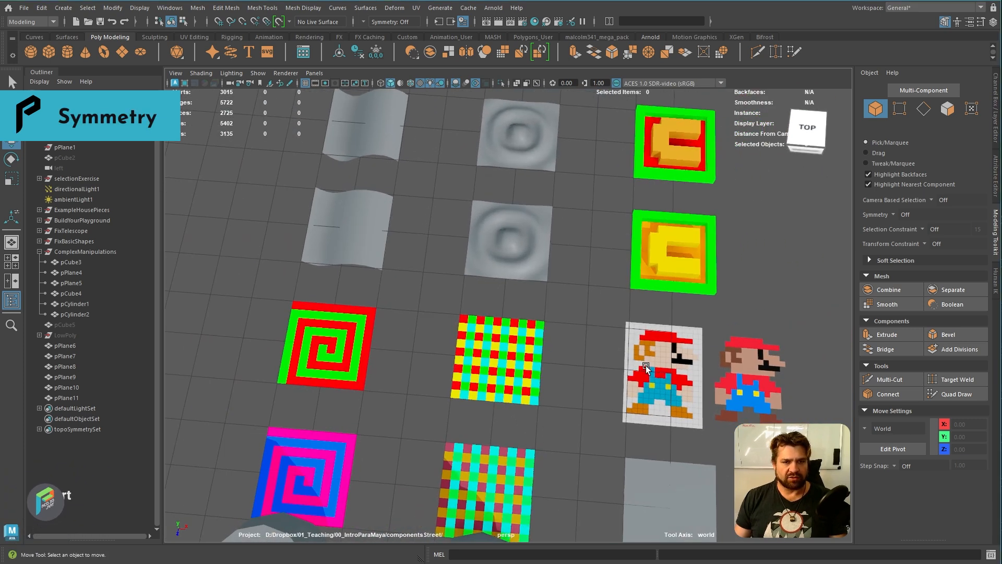
{"action": "right_click_drag", "start_coordinate": [646, 366], "coordinate": [574, 334], "text": "alt"}
{"action": "middle_click_drag", "start_coordinate": [574, 334], "coordinate": [482, 230], "text": "alt"}
{"action": "right_click_drag", "start_coordinate": [482, 229], "coordinate": [723, 362], "text": "alt"}
{"action": "left_click_drag", "start_coordinate": [722, 364], "coordinate": [664, 406], "text": "alt"}
{"action": "left_click_drag", "start_coordinate": [361, 208], "coordinate": [787, 471]}
{"action": "key", "text": "ctrl+1"}
{"action": "left_click_drag", "start_coordinate": [760, 409], "coordinate": [651, 429], "text": "alt"}
{"action": "left_click", "coordinate": [651, 431]}
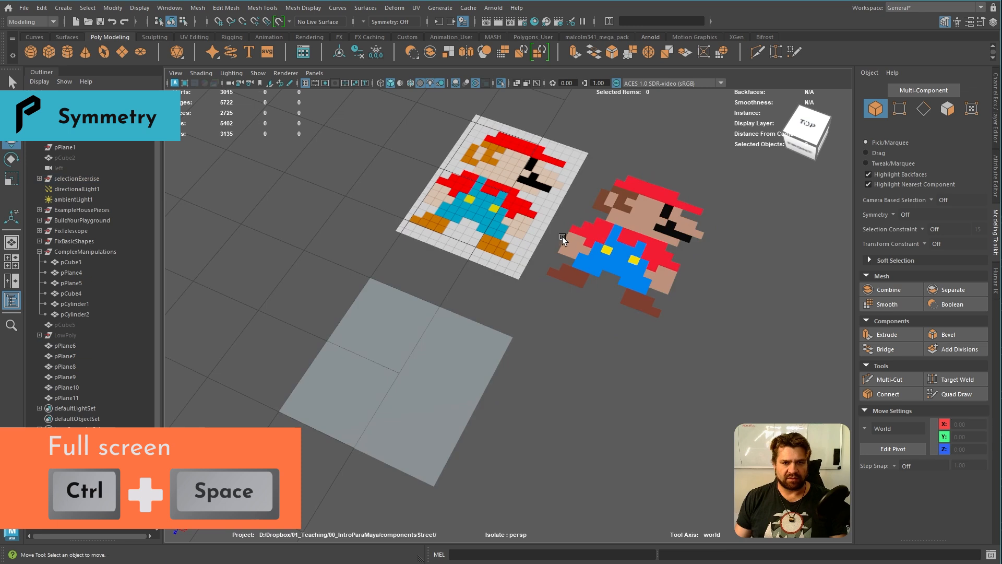
{"action": "key", "text": "ctrl+space"}
Examine the Mario reference from above for parts that repeat on its left and right halves
{"action": "left_click_drag", "start_coordinate": [743, 421], "coordinate": [722, 423], "text": "alt"}
{"action": "left_click_drag", "start_coordinate": [781, 385], "coordinate": [533, 396], "text": "alt"}
{"action": "right_click_drag", "start_coordinate": [534, 396], "coordinate": [682, 475], "text": "alt"}
{"action": "middle_click_drag", "start_coordinate": [682, 475], "coordinate": [665, 497], "text": "alt"}
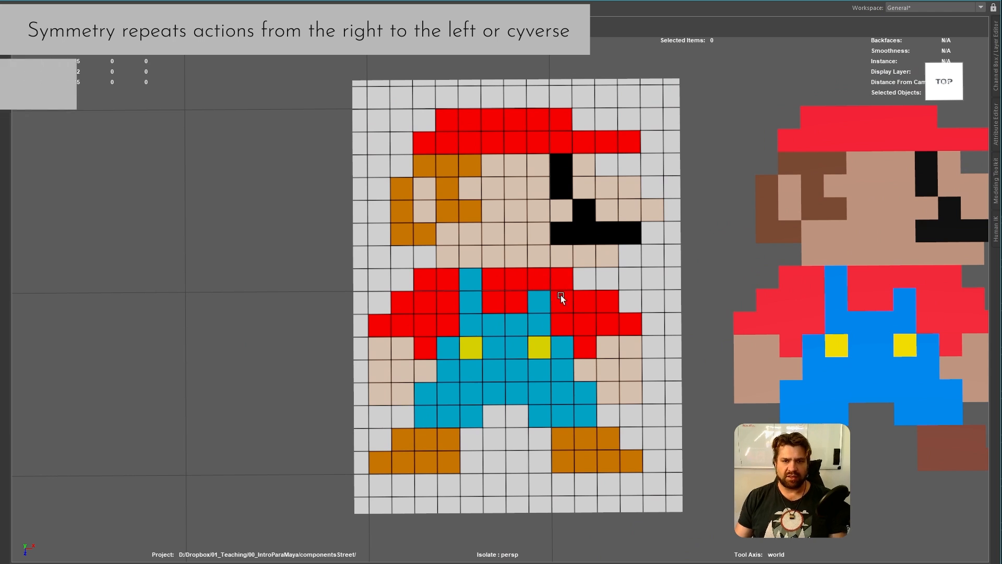
{"action": "left_click_drag", "start_coordinate": [507, 311], "coordinate": [490, 311], "text": "alt"}
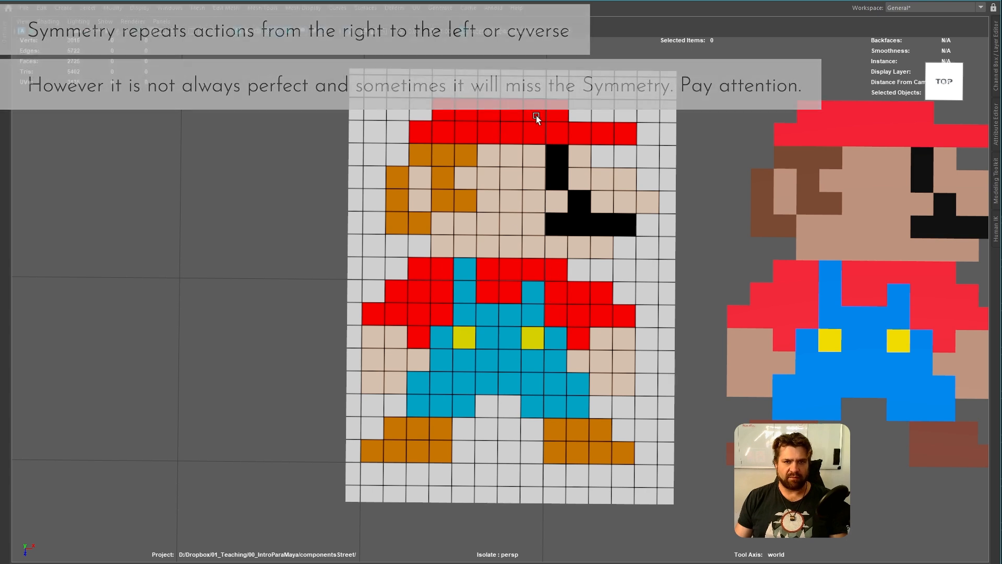
{"action": "middle_click_drag", "start_coordinate": [572, 492], "coordinate": [546, 269], "text": "alt"}
{"action": "scroll", "coordinate": [522, 318], "scroll_direction": "down", "scroll_amount": 3}
{"action": "scroll", "coordinate": [522, 319], "scroll_direction": "down", "scroll_amount": 1}
{"action": "middle_click_drag", "start_coordinate": [568, 324], "coordinate": [543, 353], "text": "alt"}
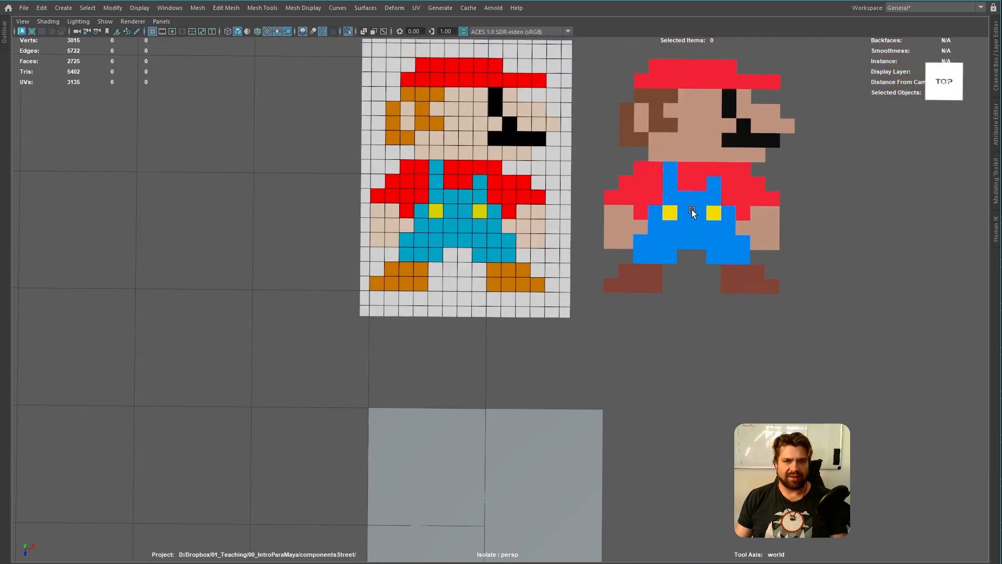
{"action": "left_click_drag", "start_coordinate": [521, 312], "coordinate": [556, 316], "text": "alt"}
Move the pixel Mario mesh down beside the blank plane and turn on the wireframe overlay for shaded objects
{"action": "left_click", "coordinate": [713, 135]}
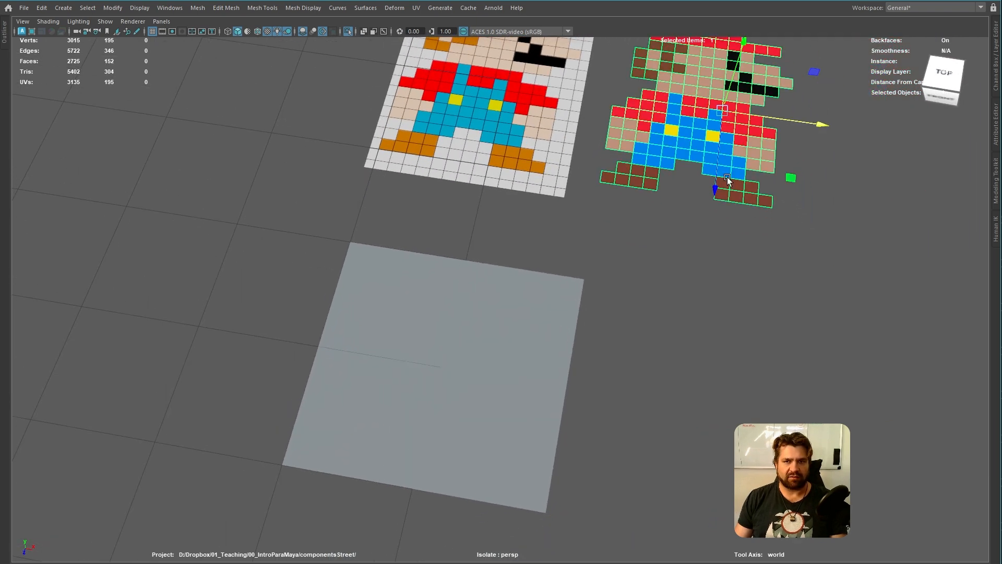
{"action": "left_click_drag", "start_coordinate": [735, 127], "coordinate": [447, 362]}
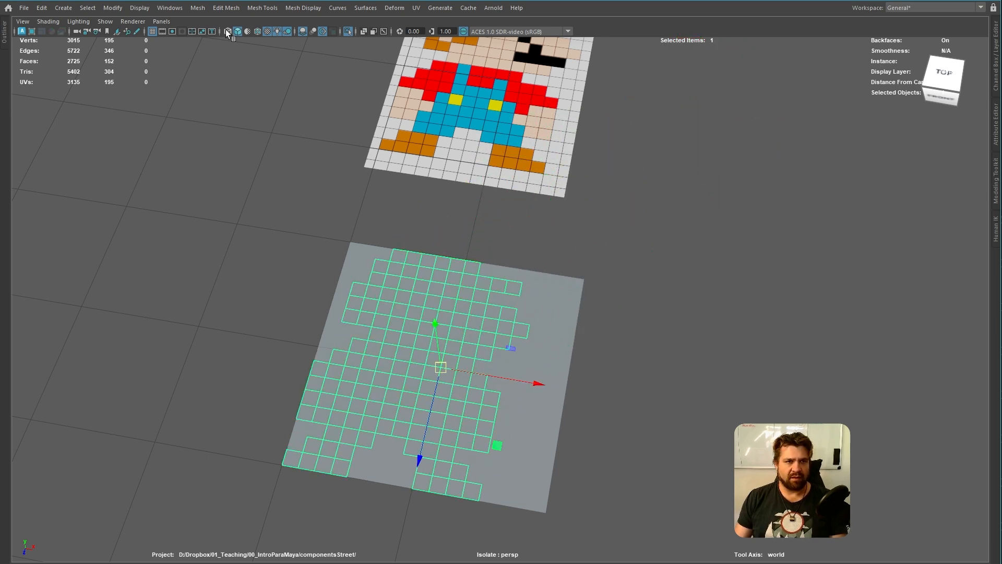
{"action": "left_click", "coordinate": [257, 32]}
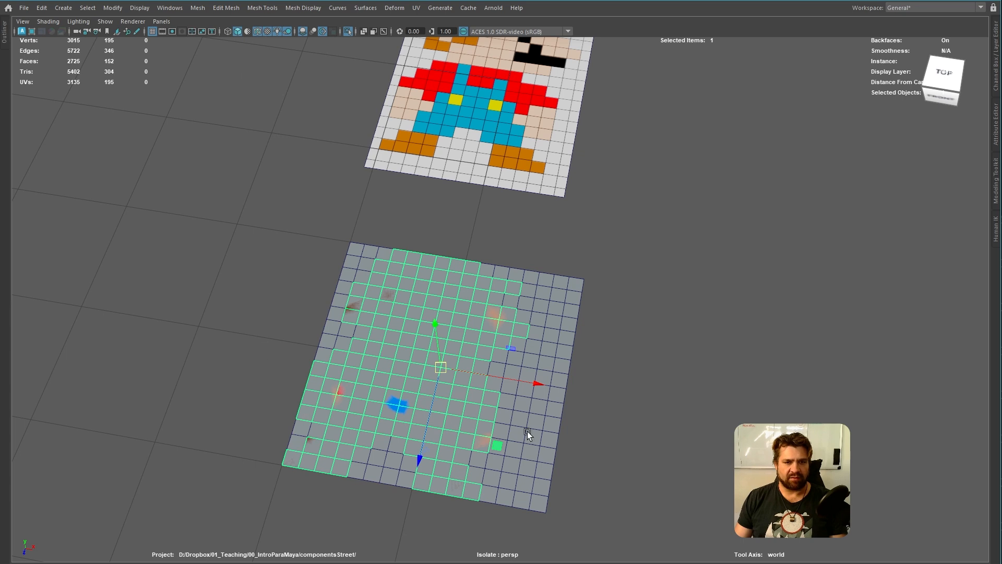
{"action": "left_click_drag", "start_coordinate": [546, 387], "coordinate": [570, 460]}
{"action": "right_click_drag", "start_coordinate": [570, 459], "coordinate": [651, 480], "text": "alt"}
{"action": "middle_click_drag", "start_coordinate": [651, 480], "coordinate": [608, 484], "text": "alt"}
Select the blank grid plane next to the pixel Mario mesh
{"action": "left_click", "coordinate": [514, 380]}
{"action": "middle_click_drag", "start_coordinate": [514, 380], "coordinate": [559, 367], "text": "alt"}
{"action": "right_click_drag", "start_coordinate": [449, 344], "coordinate": [538, 360], "text": "alt"}
{"action": "middle_click_drag", "start_coordinate": [579, 370], "coordinate": [501, 350], "text": "alt"}
{"action": "left_click_drag", "start_coordinate": [493, 359], "coordinate": [494, 364], "text": "alt"}
{"action": "middle_click_drag", "start_coordinate": [505, 363], "coordinate": [457, 319], "text": "alt"}
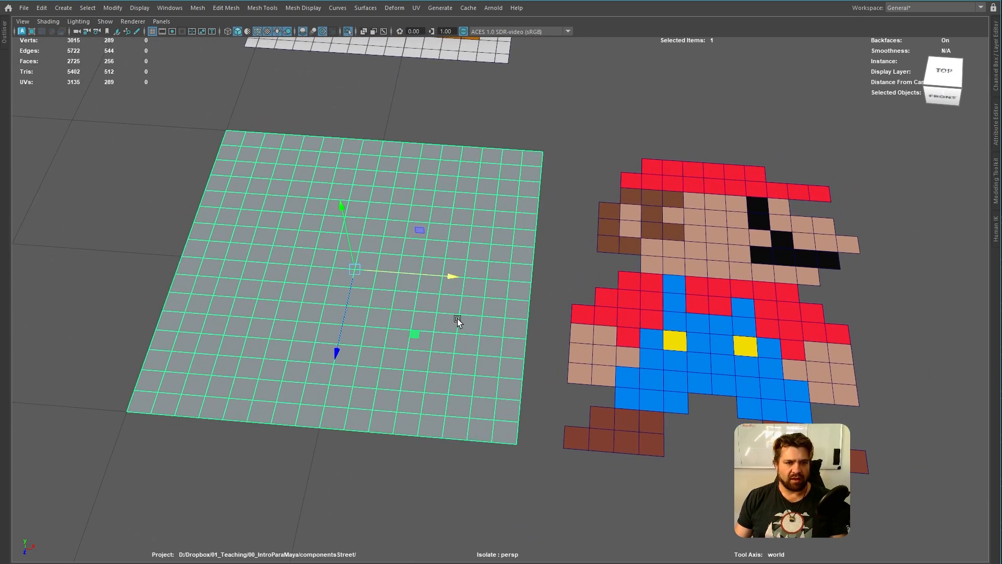
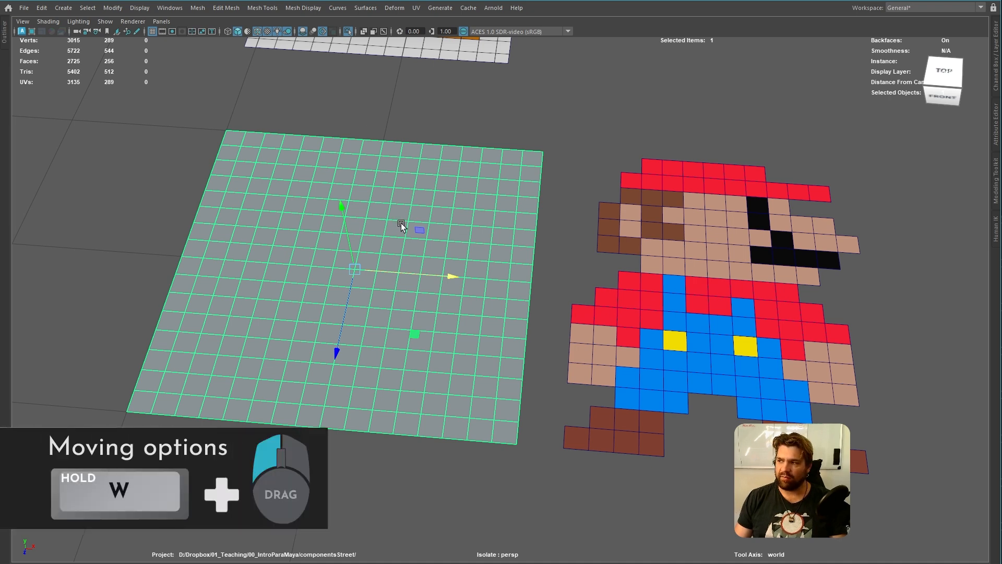
Examine the Move tool's orientation and symmetry options for the blank plane
{"action": "left_click_drag", "start_coordinate": [413, 217], "coordinate": [434, 207]}
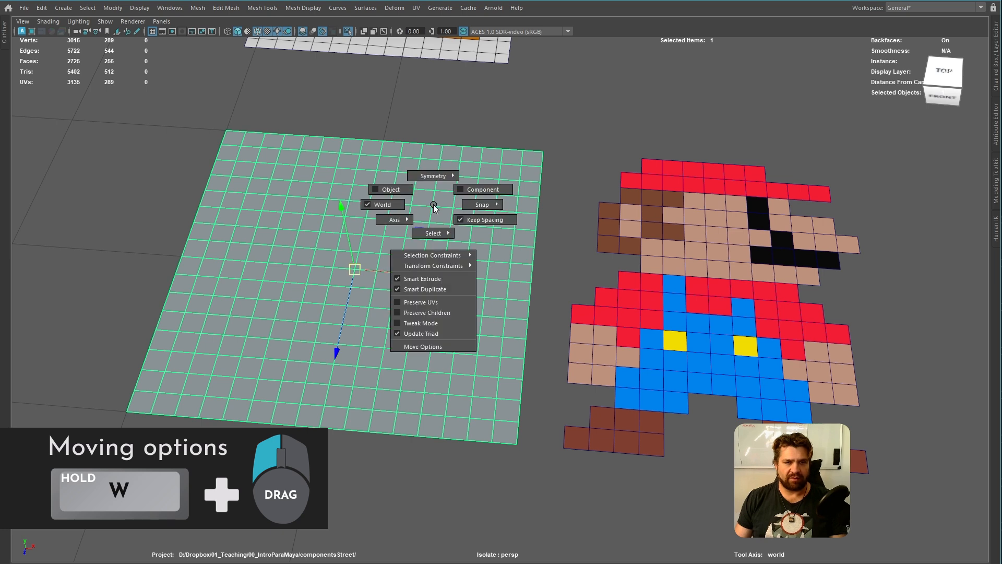
{"action": "left_click_drag", "start_coordinate": [434, 207], "coordinate": [395, 243]}
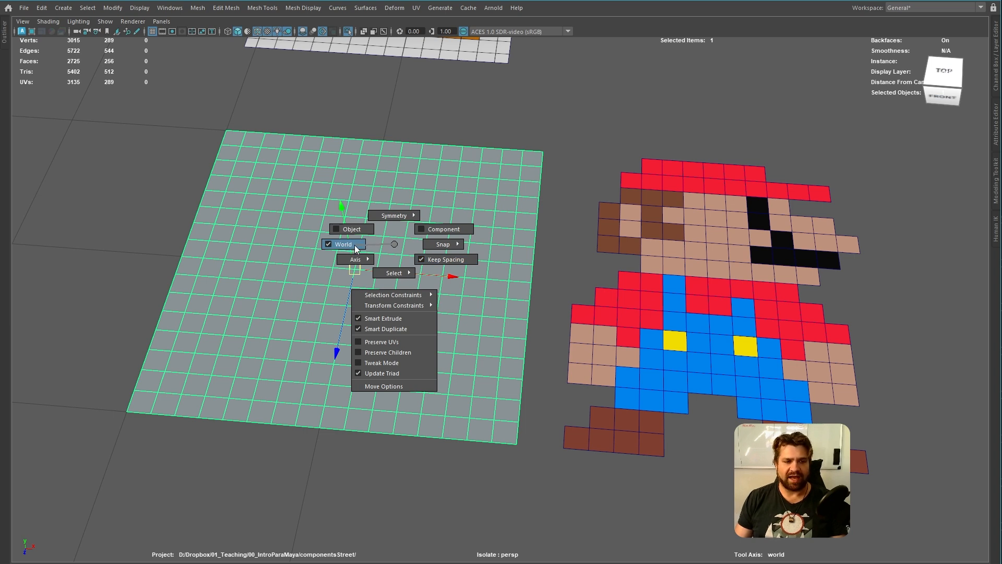
{"action": "left_click_drag", "start_coordinate": [355, 246], "coordinate": [359, 230]}
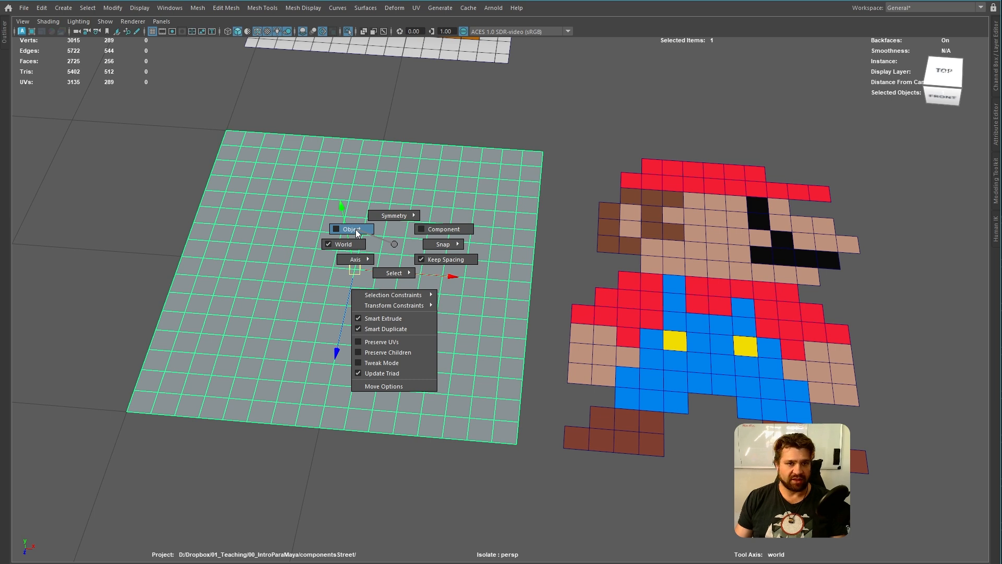
{"action": "left_click_drag", "start_coordinate": [356, 230], "coordinate": [389, 214]}
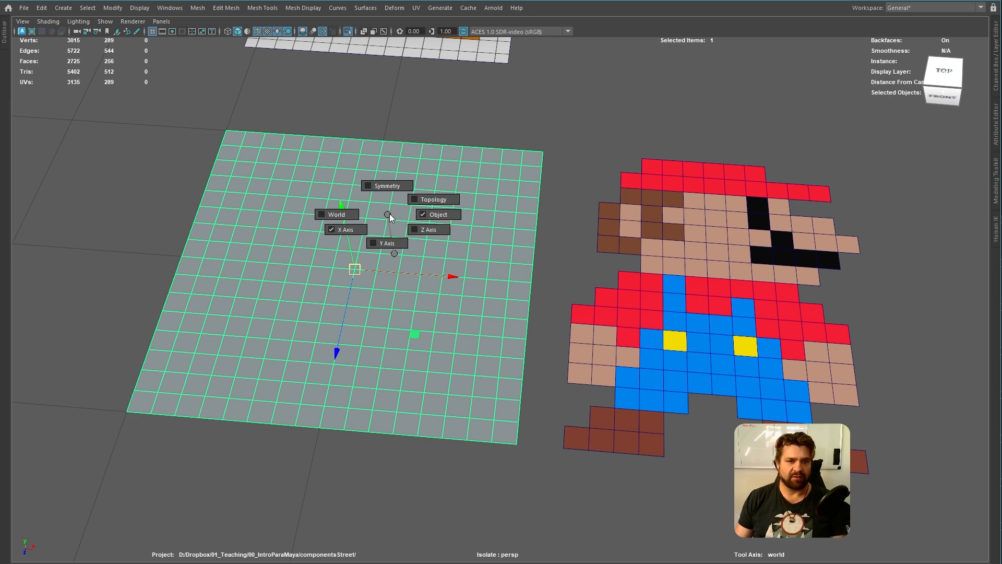
{"action": "left_click_drag", "start_coordinate": [394, 258], "coordinate": [396, 255]}
{"action": "left_click", "coordinate": [573, 175]}
{"action": "left_click", "coordinate": [534, 198]}
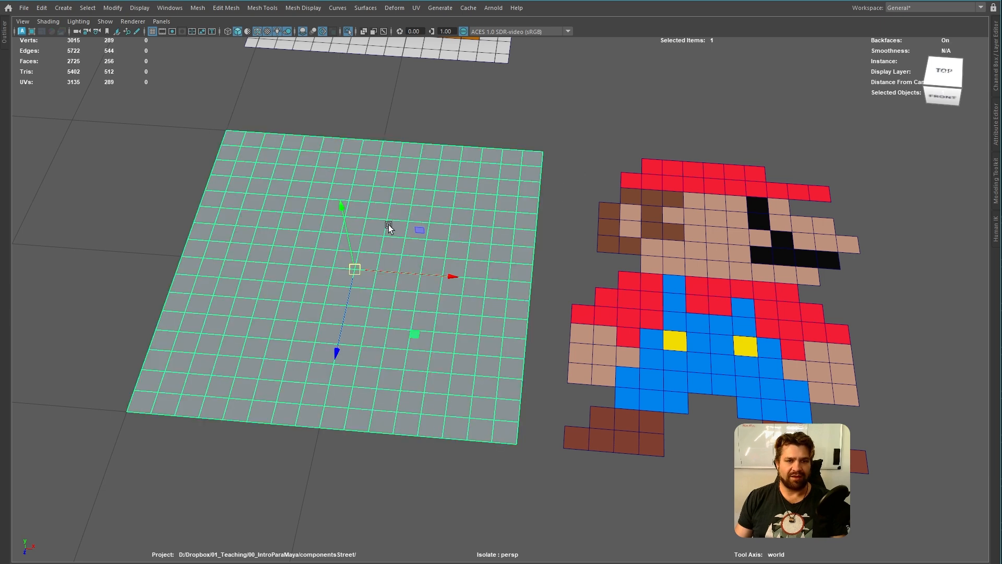
{"action": "left_click_drag", "start_coordinate": [388, 224], "coordinate": [388, 225]}
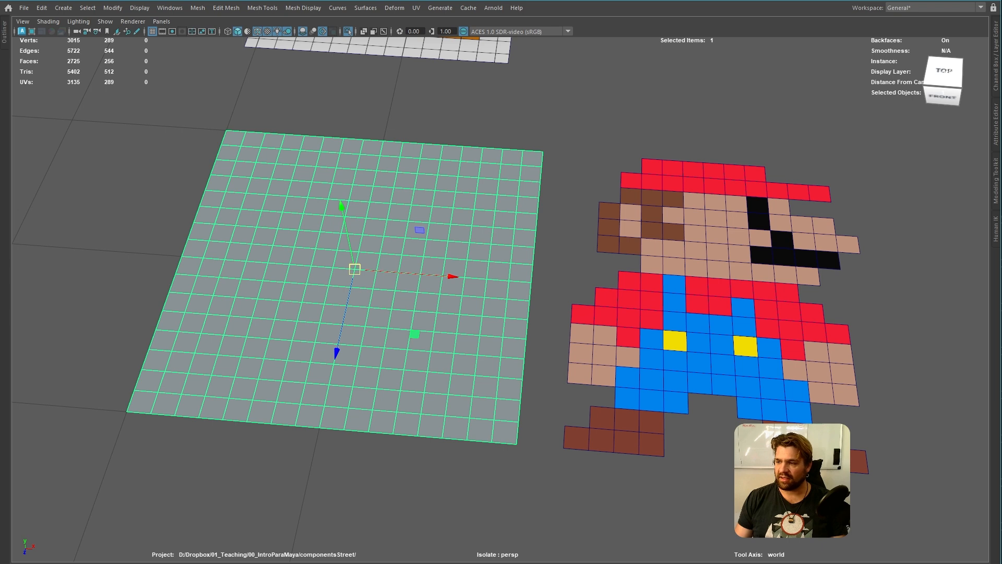
Reselect the blank plane and turn on object symmetry across its X axis
{"action": "left_click", "coordinate": [562, 187]}
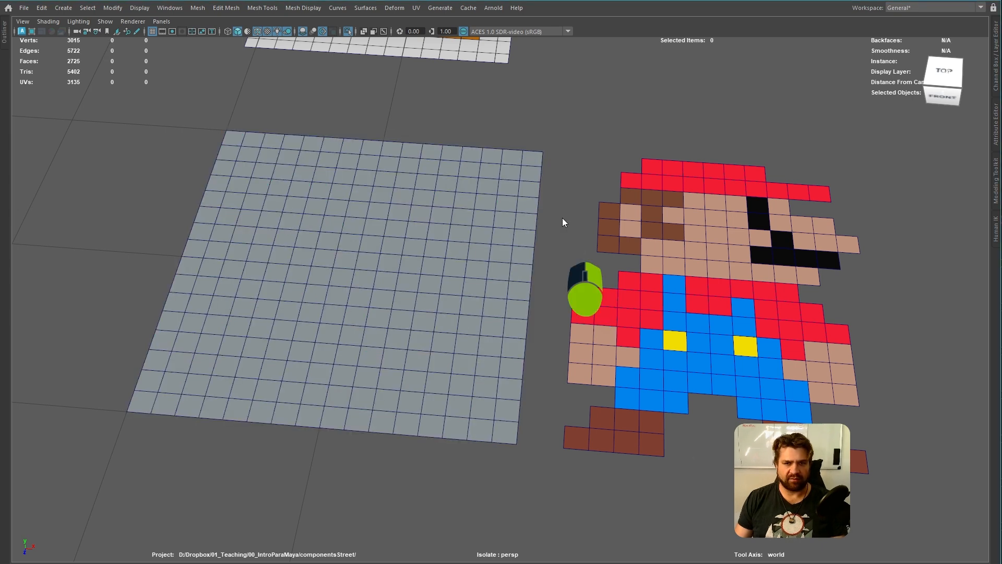
{"action": "left_click", "coordinate": [449, 281]}
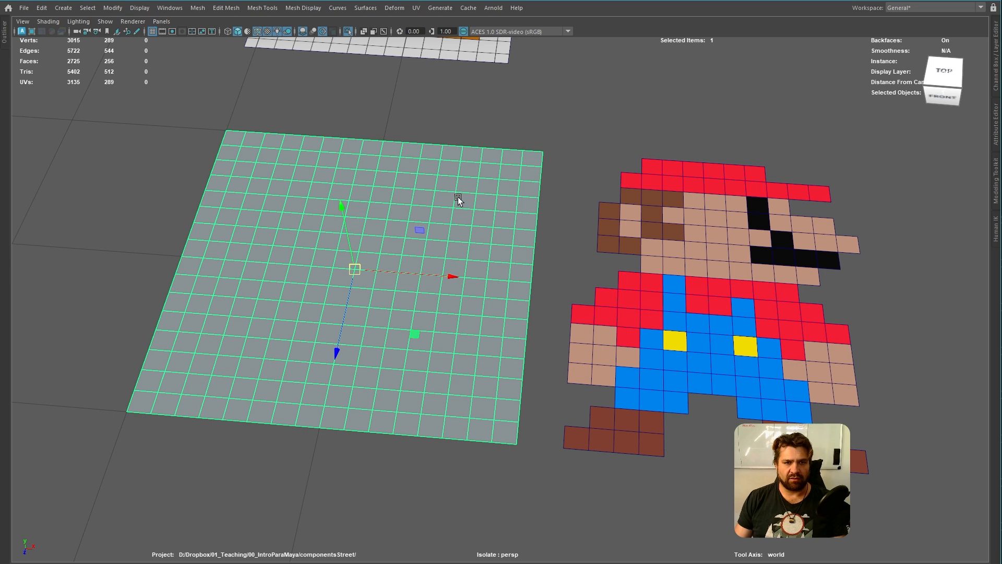
{"action": "key", "text": "w"}
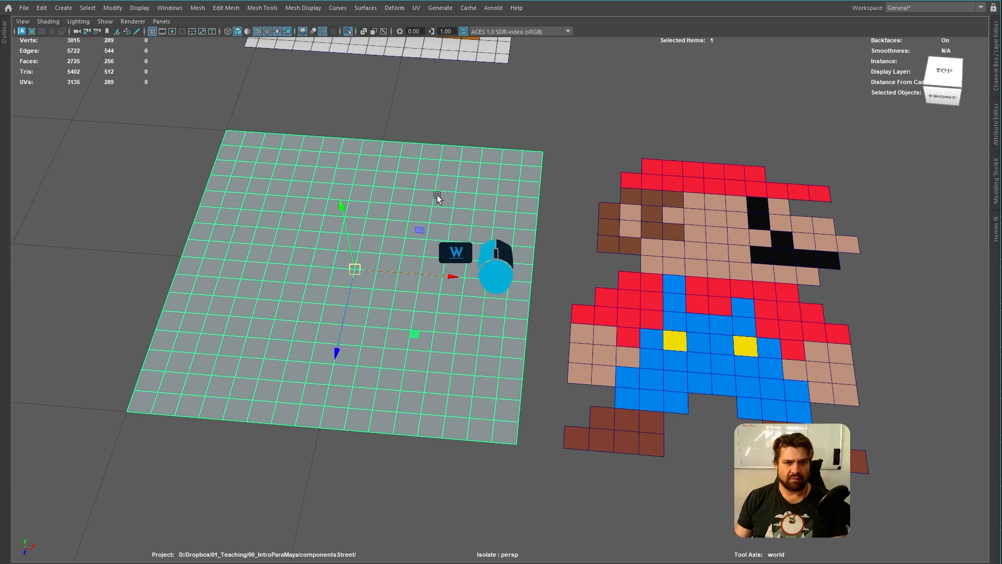
{"action": "left_click", "coordinate": [437, 195]}
{"action": "left_click_drag", "start_coordinate": [438, 195], "coordinate": [482, 147]}
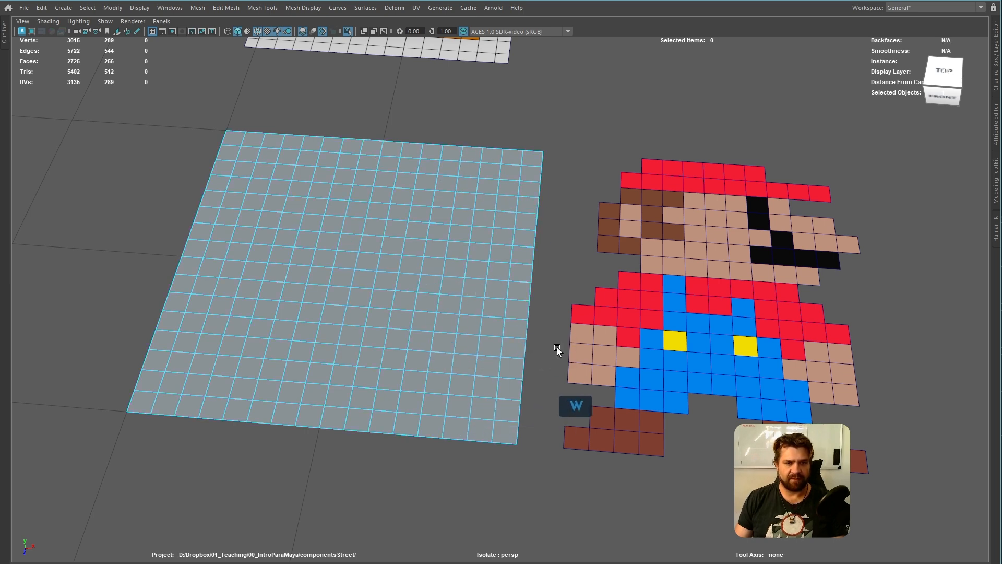
Switch the blank plane to face selection and check the mirrored highlight across its centre line
{"action": "left_click", "coordinate": [354, 277]}
{"action": "right_click", "coordinate": [353, 268]}
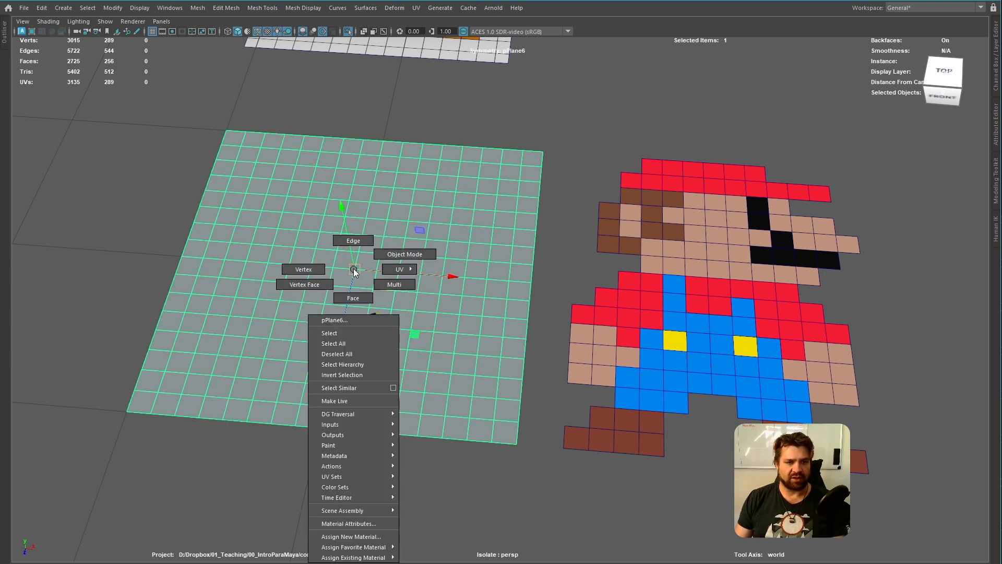
{"action": "left_click", "coordinate": [353, 297]}
{"action": "left_click", "coordinate": [431, 272]}
{"action": "left_click", "coordinate": [411, 220]}
{"action": "left_click", "coordinate": [399, 160]}
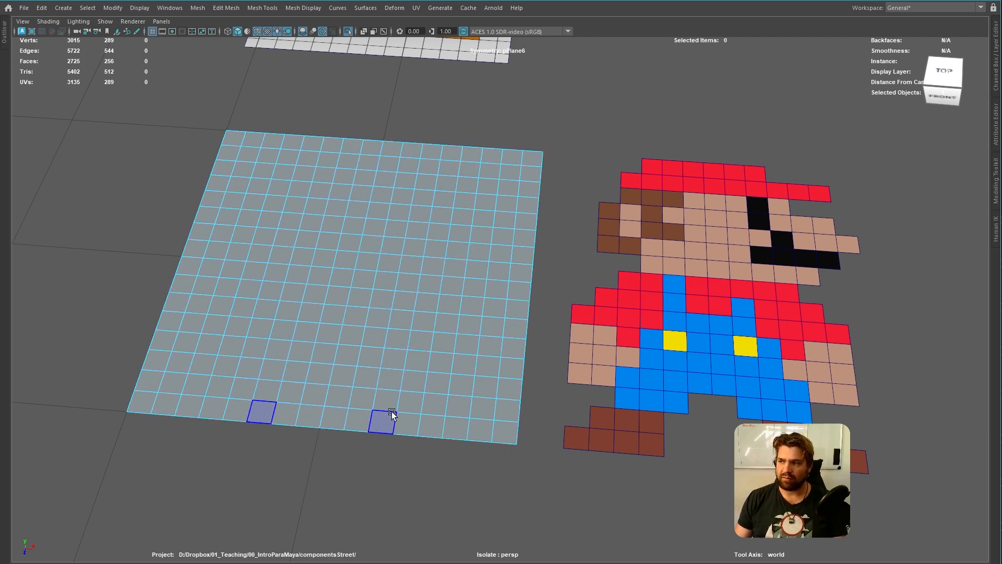
{"action": "left_click_drag", "start_coordinate": [441, 338], "coordinate": [379, 339], "text": "alt"}
{"action": "right_click_drag", "start_coordinate": [381, 340], "coordinate": [424, 364], "text": "alt"}
{"action": "middle_click_drag", "start_coordinate": [406, 352], "coordinate": [430, 348], "text": "alt"}
{"action": "mouse_move", "coordinate": [493, 354]}
{"action": "middle_mouse_down", "text": "alt"}
{"action": "mouse_move", "coordinate": [485, 344]}
{"action": "mouse_move", "coordinate": [496, 352]}
{"action": "middle_mouse_up", "text": "alt"}
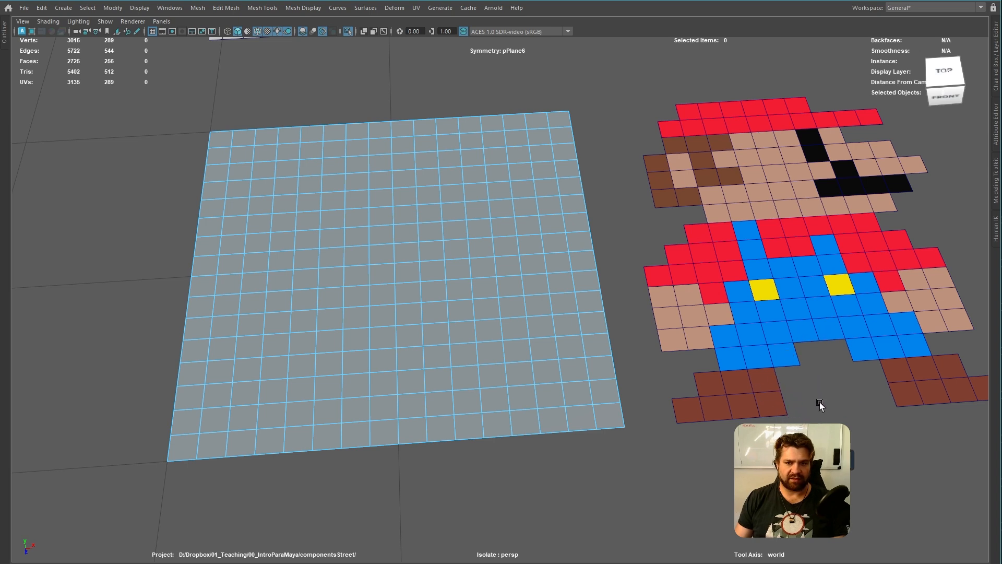
Select the mirrored shoe faces in the plane's two lowest rows, four wide on the bottom and three above on each side
{"action": "left_click", "coordinate": [359, 412]}
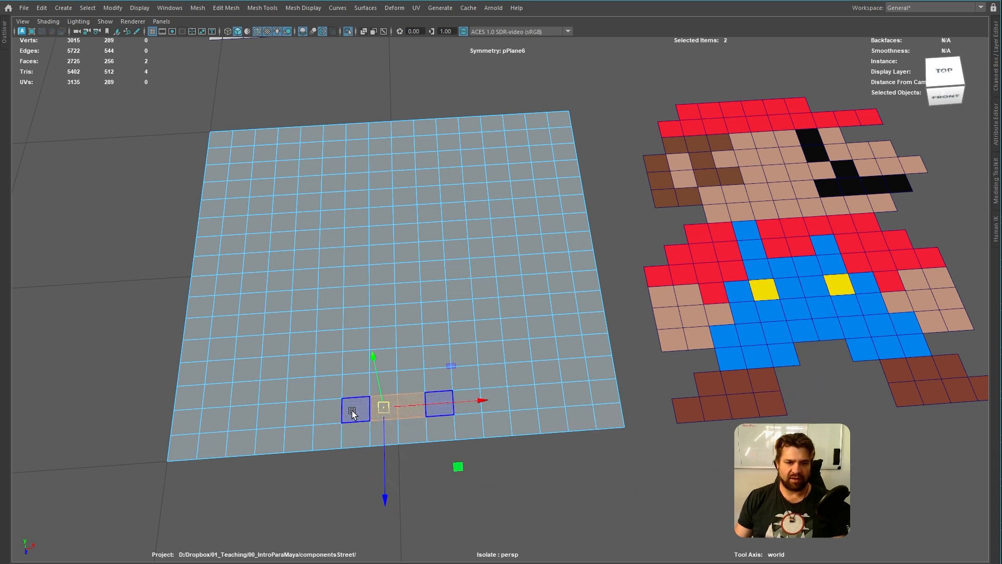
{"action": "left_click", "coordinate": [328, 412]}
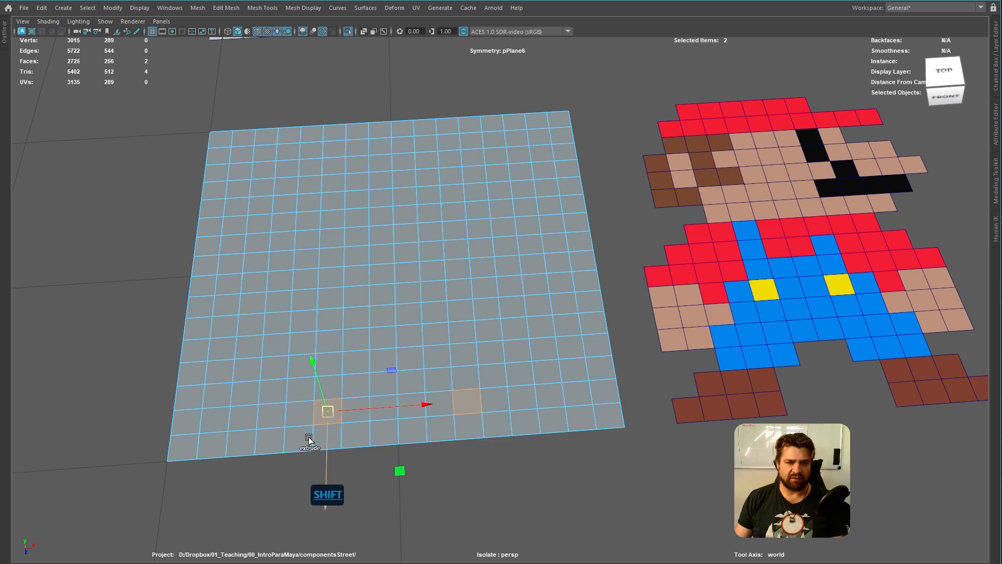
{"action": "left_click", "coordinate": [322, 436], "text": "shift"}
{"action": "left_click", "coordinate": [301, 439], "text": "shift"}
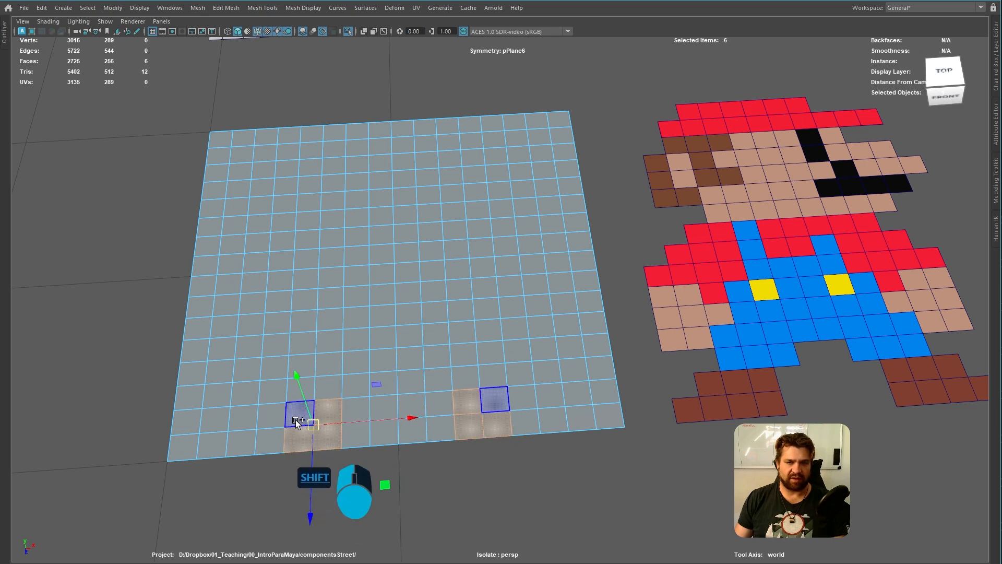
{"action": "left_click", "coordinate": [295, 419], "text": "shift"}
{"action": "left_click", "coordinate": [263, 422], "text": "shift"}
{"action": "left_click", "coordinate": [266, 441], "text": "shift"}
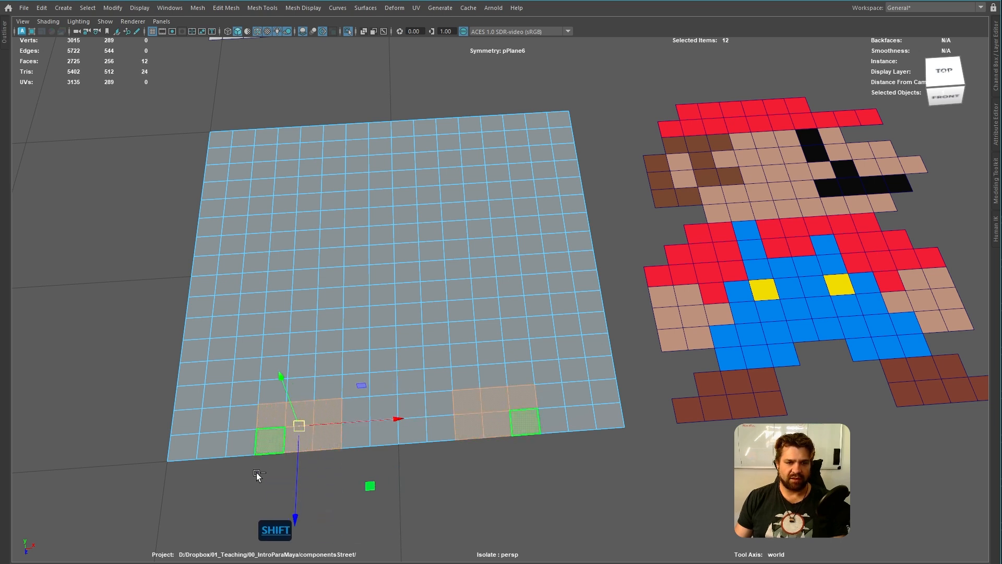
{"action": "left_click", "coordinate": [237, 443], "text": "shift"}
Apply a dark reddish-brown vertex colour (H 10.483, S 0.701, V 0.269) to the selected shoe faces and clear the options window off the plane
{"action": "left_click_drag", "start_coordinate": [459, 523], "coordinate": [252, 117], "text": "alt"}
{"action": "left_click", "coordinate": [217, 7]}
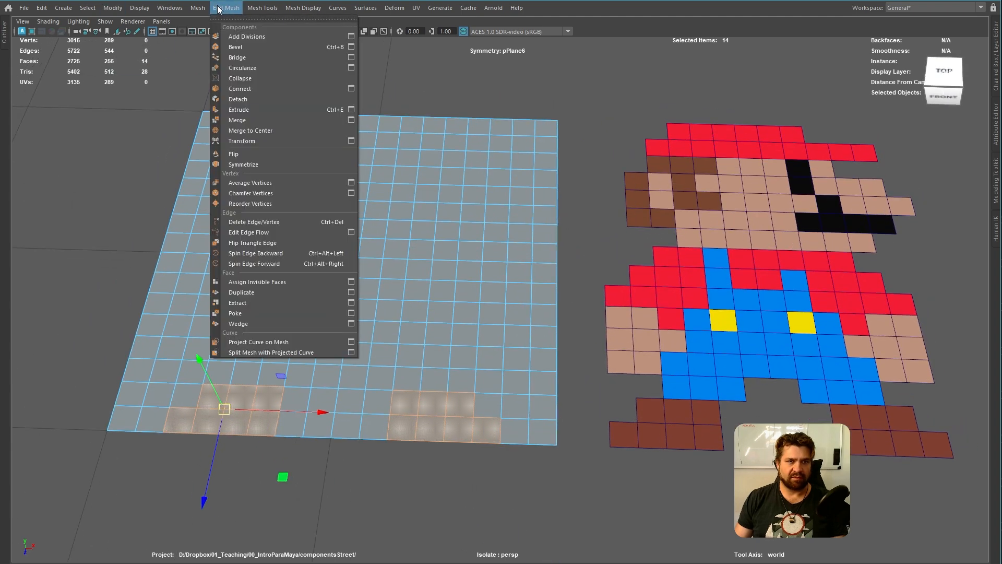
{"action": "mouse_move", "coordinate": [309, 9]}
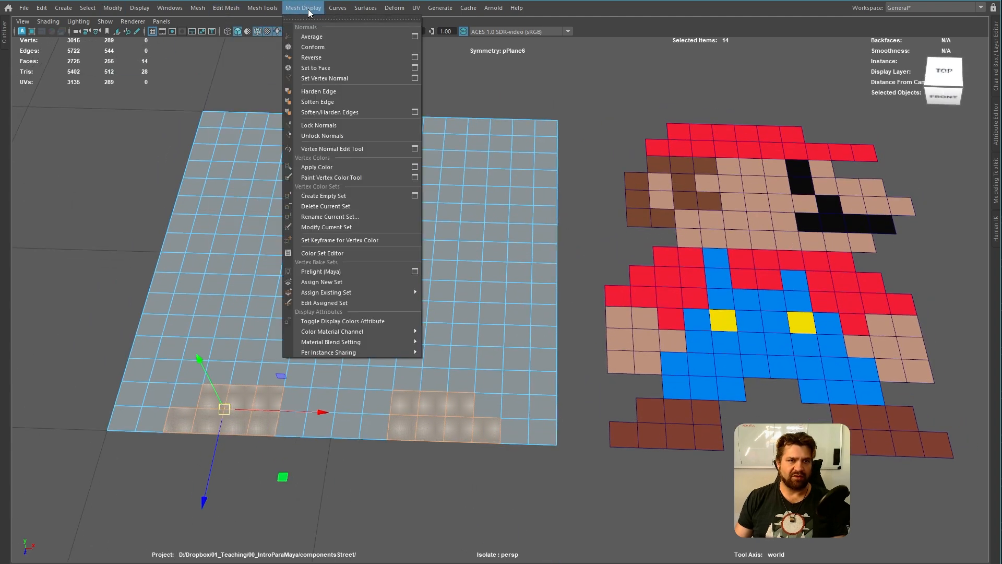
{"action": "left_click", "coordinate": [412, 166]}
{"action": "left_click_drag", "start_coordinate": [257, 188], "coordinate": [615, 157]}
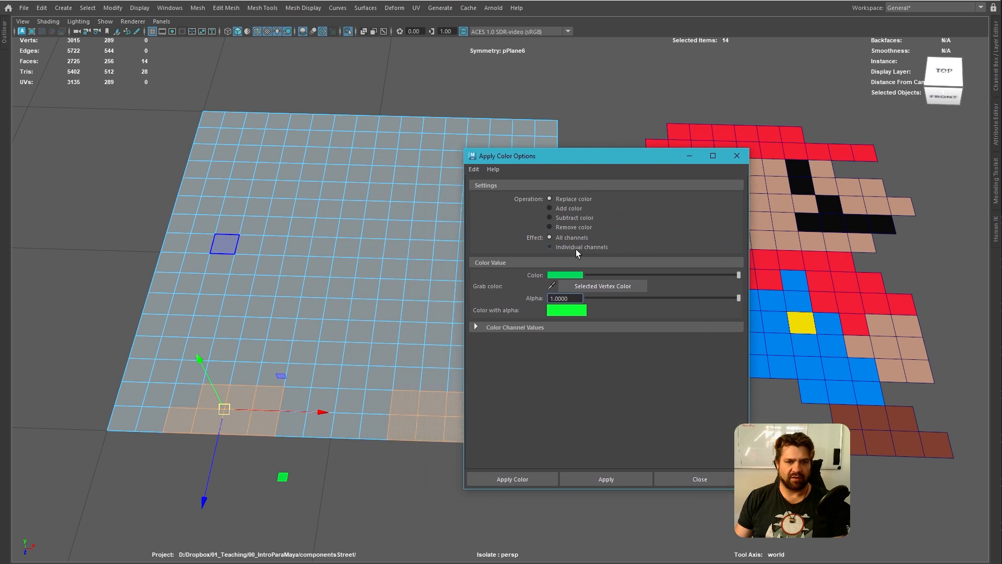
{"action": "left_click", "coordinate": [566, 275]}
{"action": "left_click", "coordinate": [446, 280]}
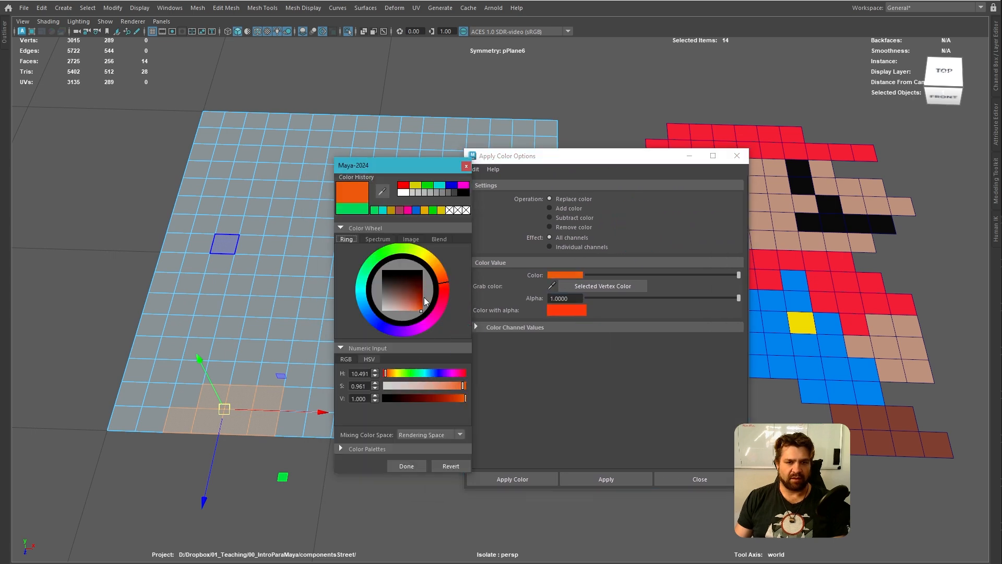
{"action": "left_click", "coordinate": [410, 296]}
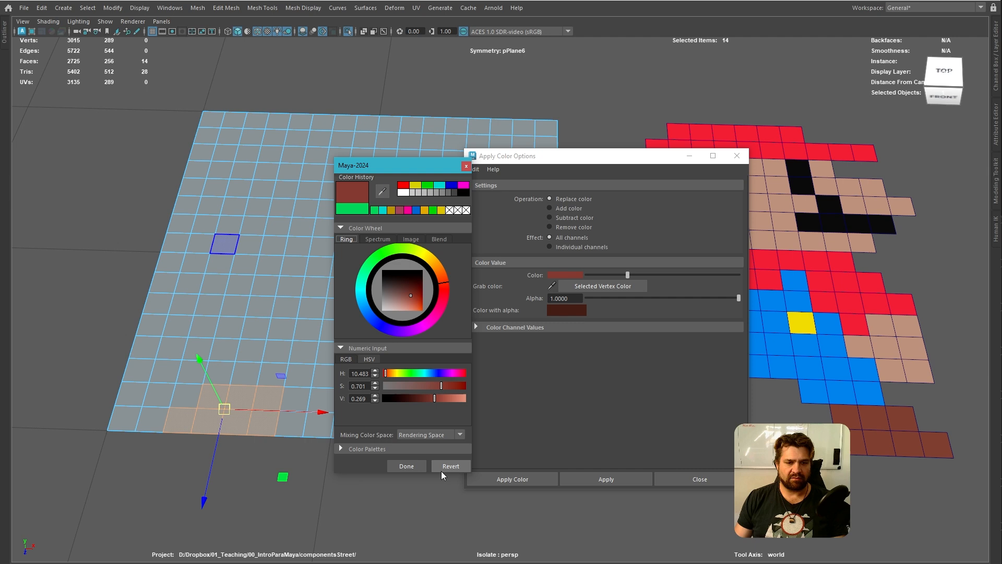
{"action": "left_click", "coordinate": [417, 466]}
{"action": "left_click", "coordinate": [583, 485]}
{"action": "left_click_drag", "start_coordinate": [613, 155], "coordinate": [28, 143]}
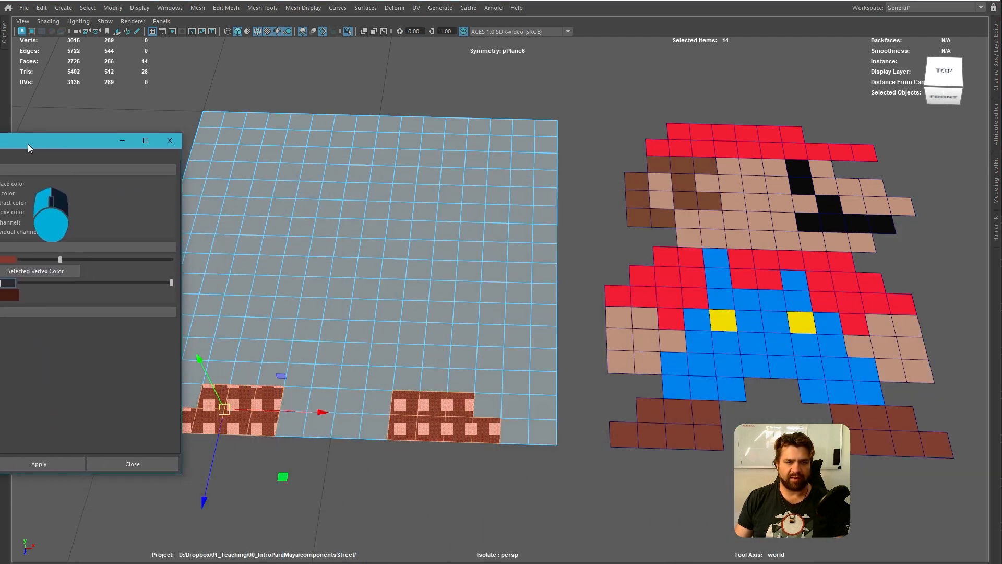
Select the trouser faces in the two rows above the shoes, leaving the two-face gap between the legs
{"action": "left_click_drag", "start_coordinate": [469, 280], "coordinate": [409, 330], "text": "alt"}
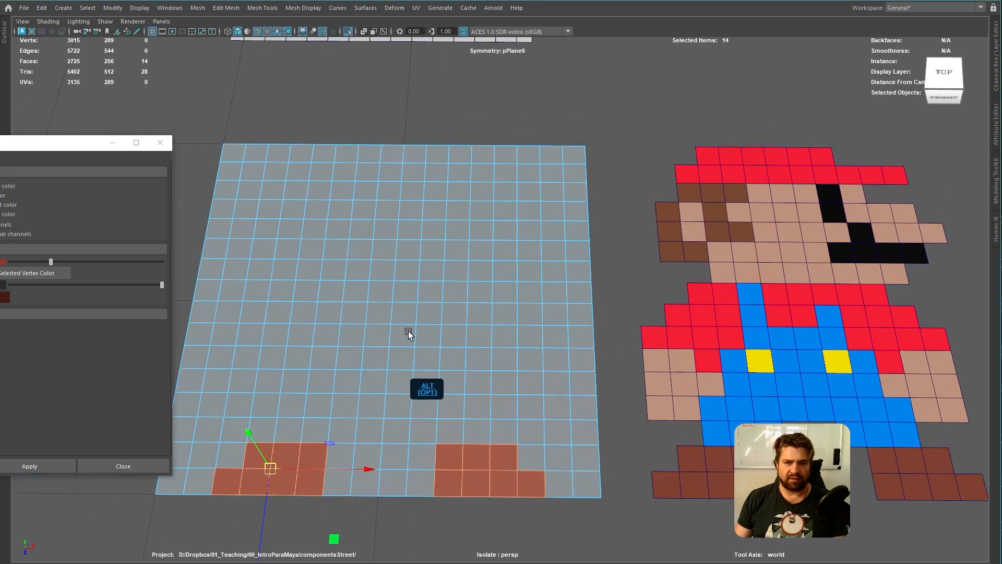
{"action": "middle_click_drag", "start_coordinate": [408, 331], "coordinate": [418, 322], "text": "alt"}
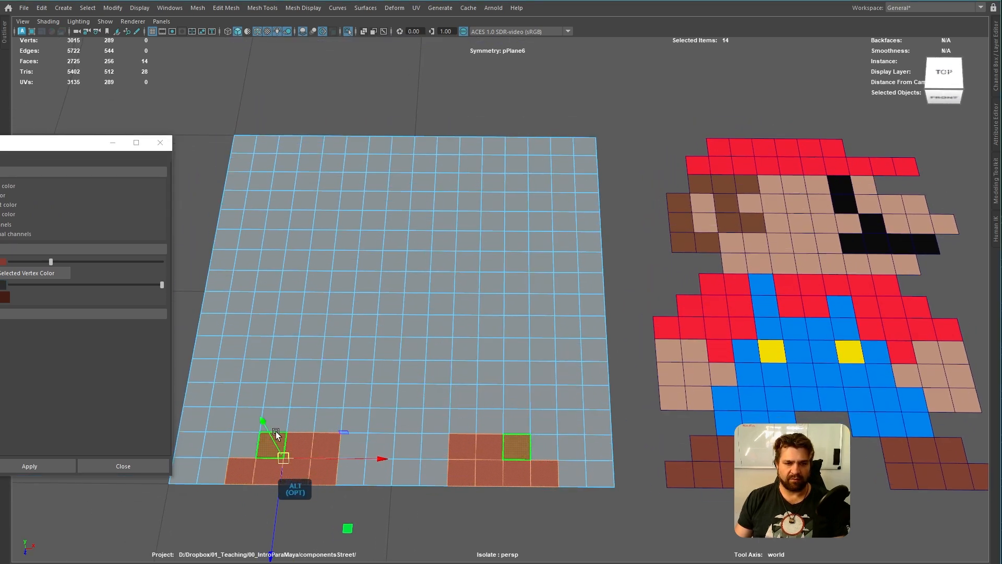
{"action": "left_click", "coordinate": [301, 419]}
{"action": "left_click", "coordinate": [330, 426], "text": "shift"}
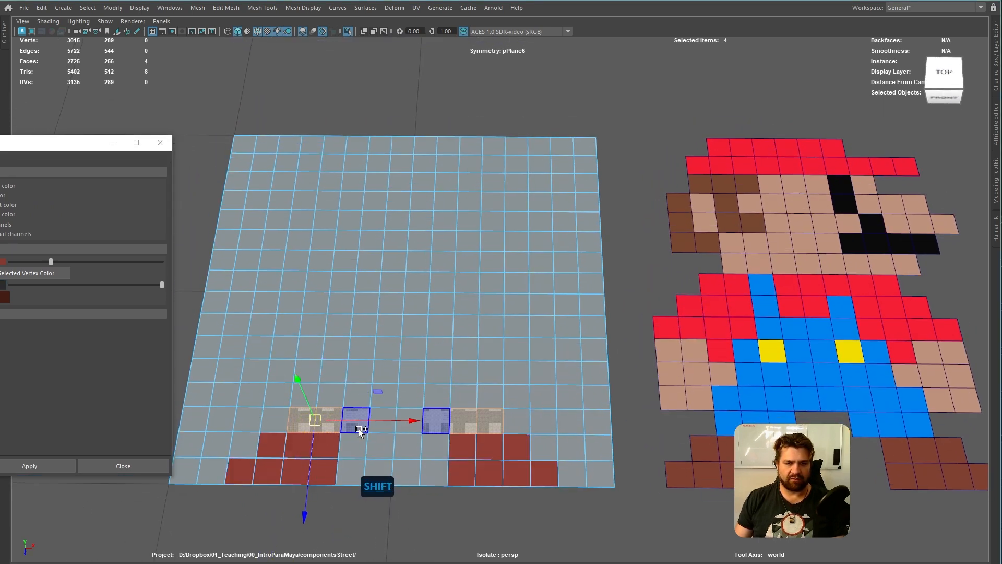
{"action": "left_click", "coordinate": [356, 426], "text": "shift"}
{"action": "left_click_drag", "start_coordinate": [305, 391], "coordinate": [386, 400], "text": "shift"}
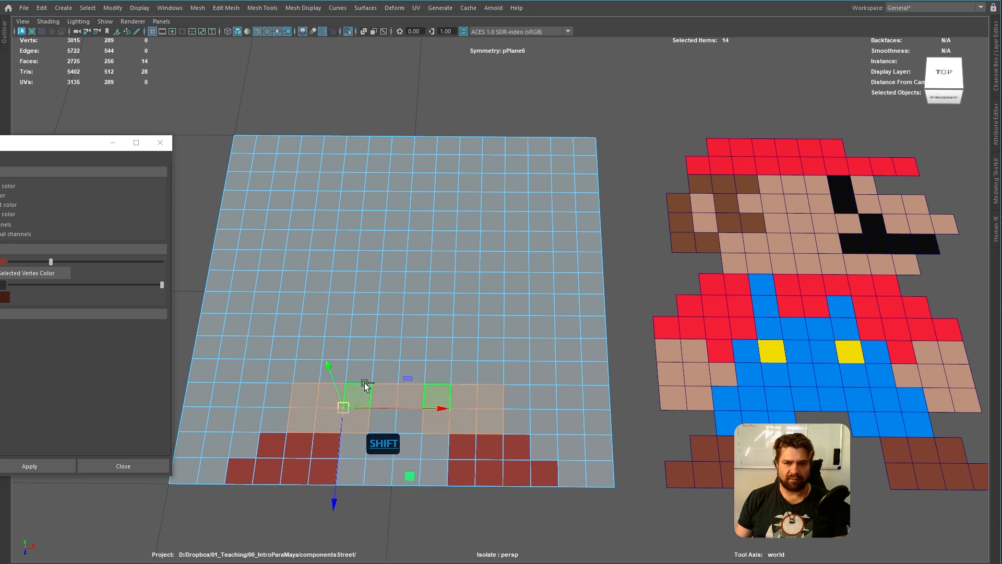
Add the upper overalls faces and both straps to the selection, leaving out the two button faces
{"action": "left_click_drag", "start_coordinate": [346, 369], "coordinate": [392, 381], "text": "shift"}
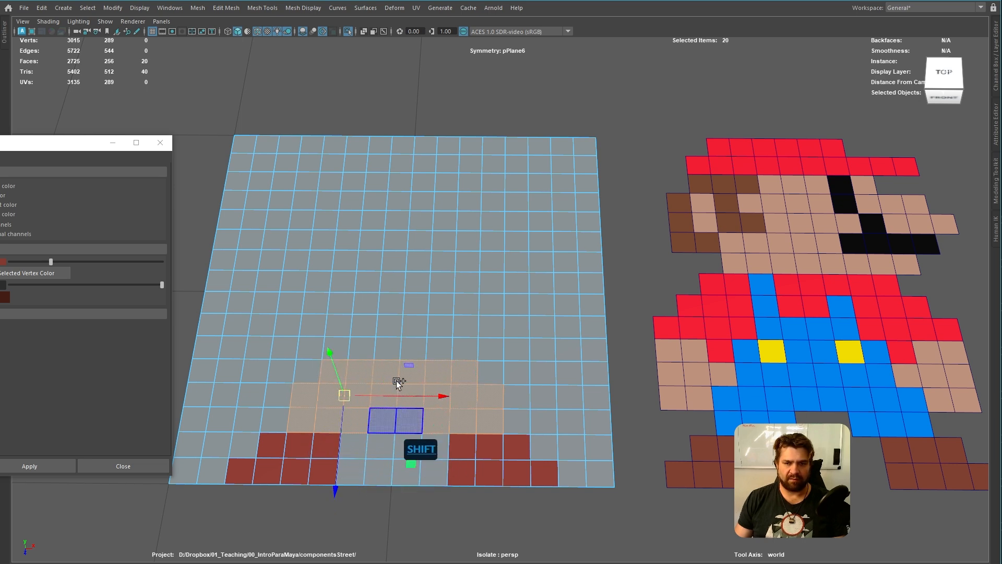
{"action": "left_click", "coordinate": [401, 348], "text": "shift"}
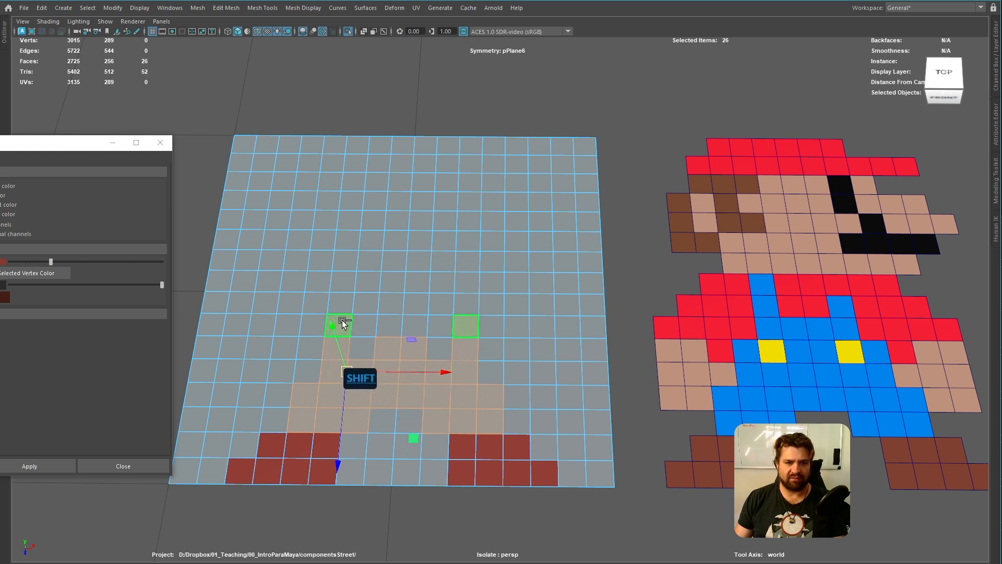
{"action": "left_click", "coordinate": [370, 323], "text": "shift"}
{"action": "left_click", "coordinate": [395, 328], "text": "shift"}
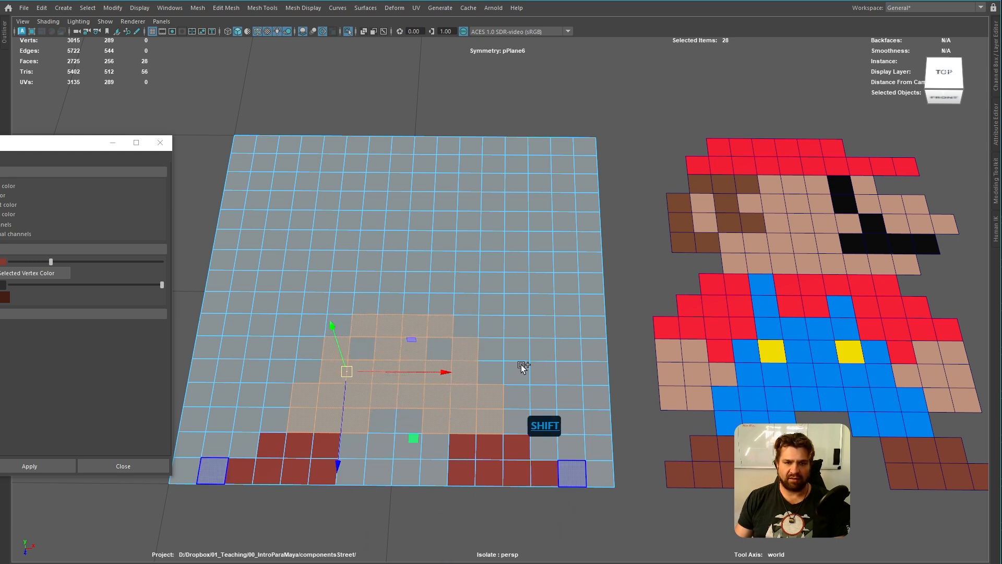
{"action": "left_click", "coordinate": [353, 305], "text": "shift"}
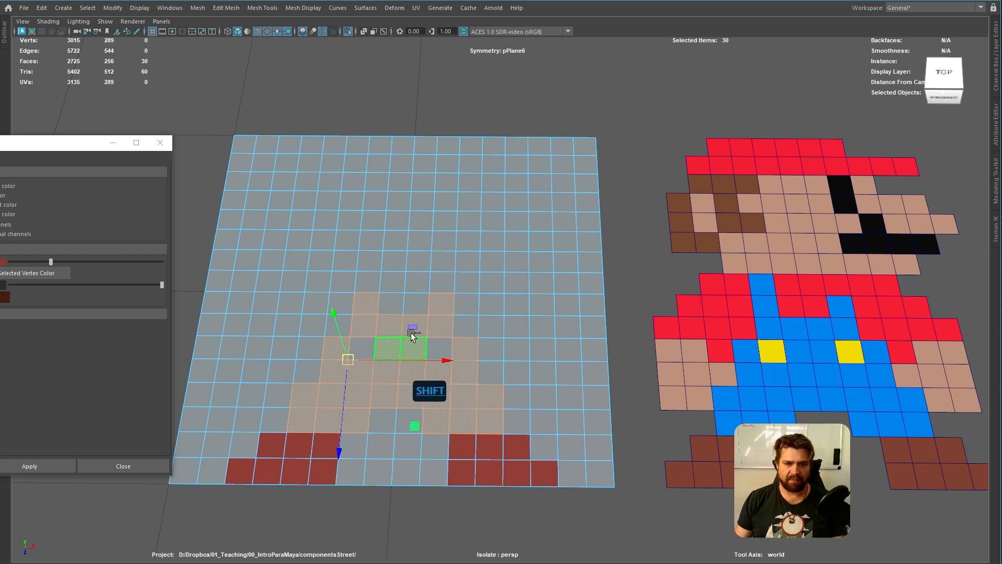
Apply a bright cyan-blue vertex colour to the selected overalls faces
{"action": "left_click", "coordinate": [5, 297]}
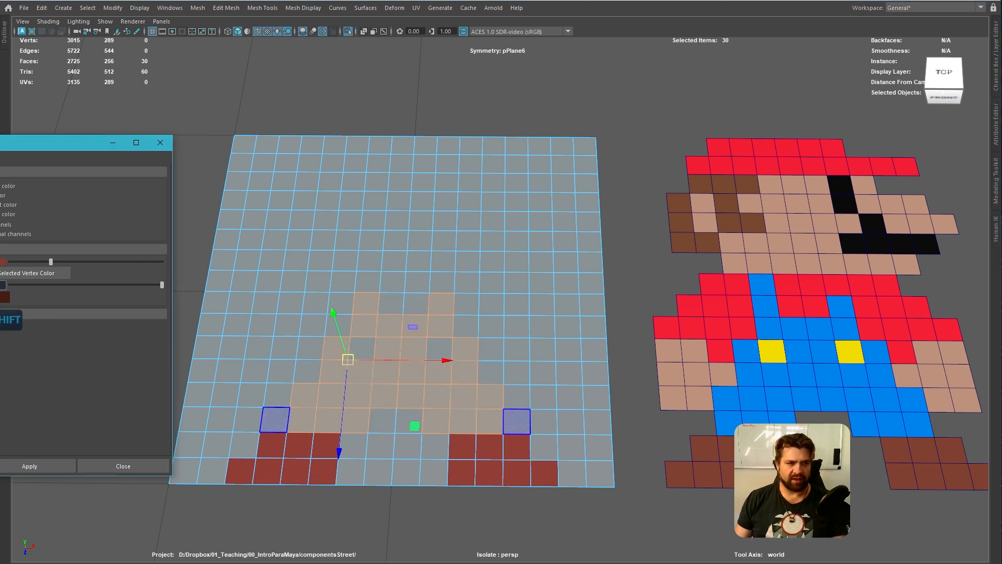
{"action": "left_click", "coordinate": [38, 281]}
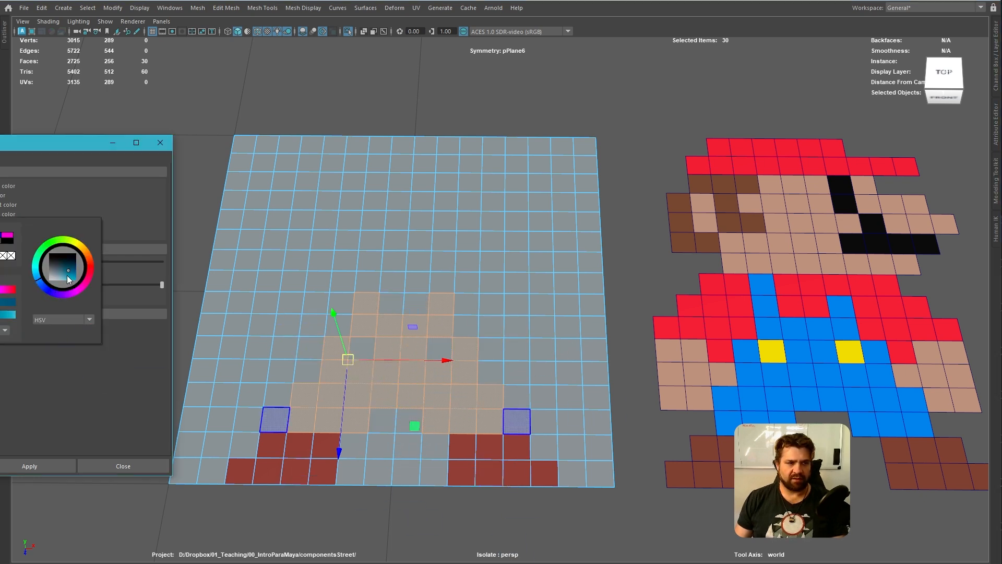
{"action": "left_click", "coordinate": [29, 466]}
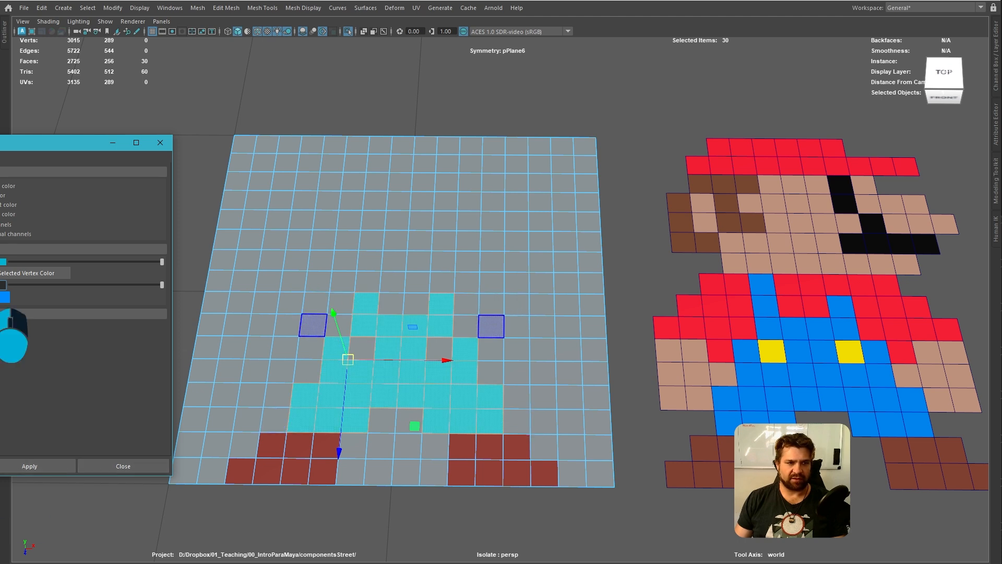
Change the vertex colour to a purer blue and apply it to the selected overalls faces
{"action": "left_click", "coordinate": [5, 297]}
{"action": "left_click", "coordinate": [45, 287]}
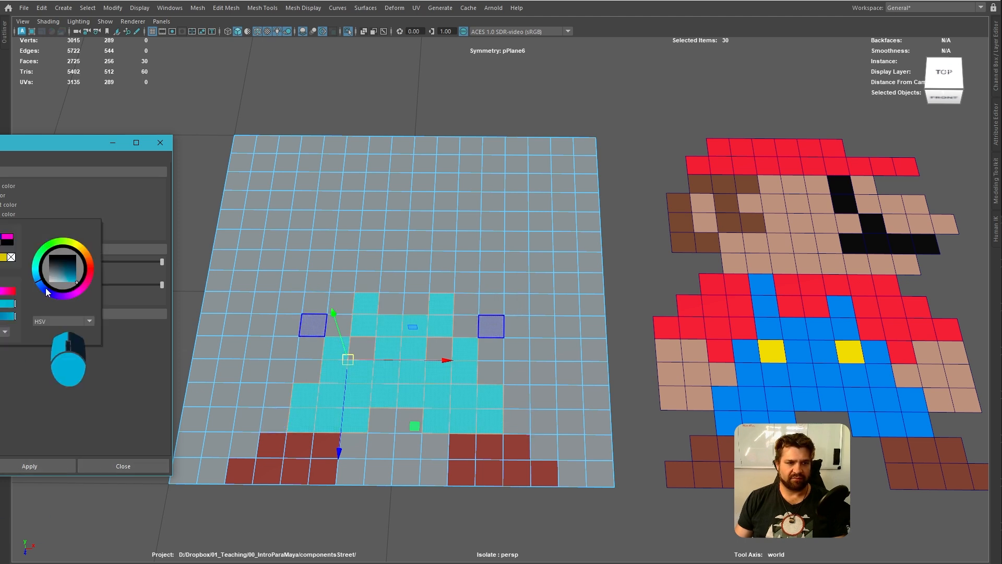
{"action": "left_click", "coordinate": [29, 466]}
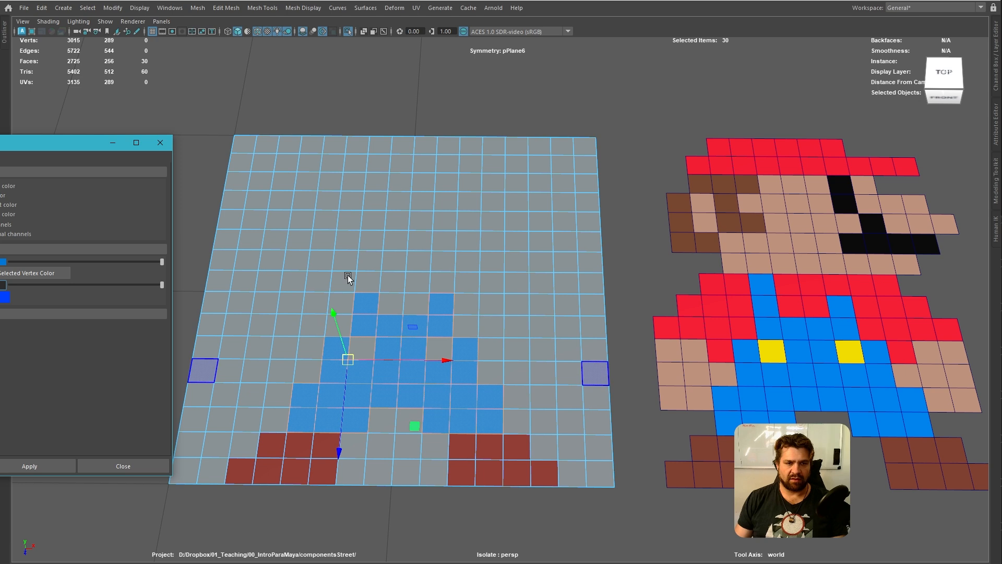
Clear the face selection and turn symmetry off so faces can be selected independently on each side
{"action": "key", "text": "w"}
{"action": "left_click", "coordinate": [414, 249]}
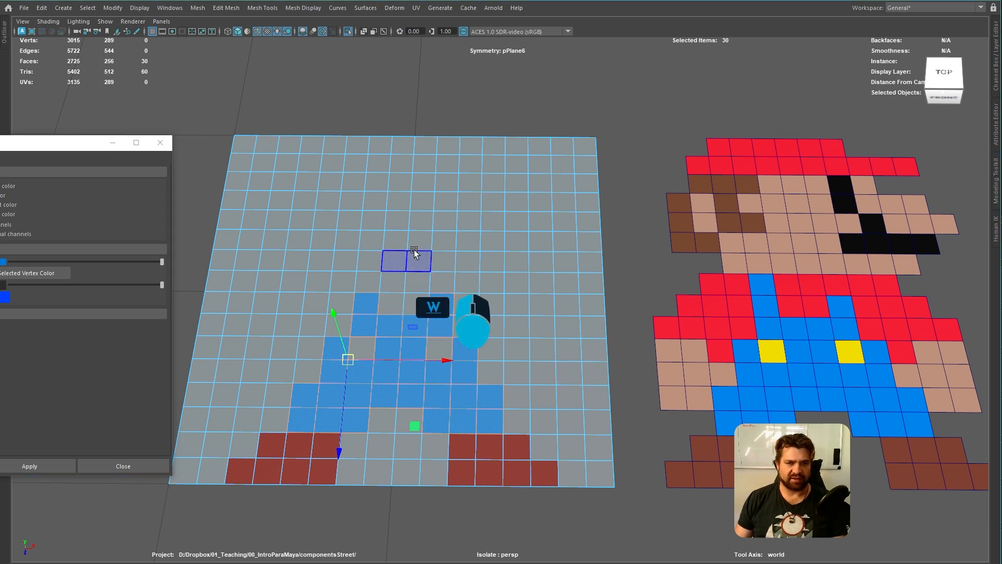
{"action": "left_click", "coordinate": [414, 250]}
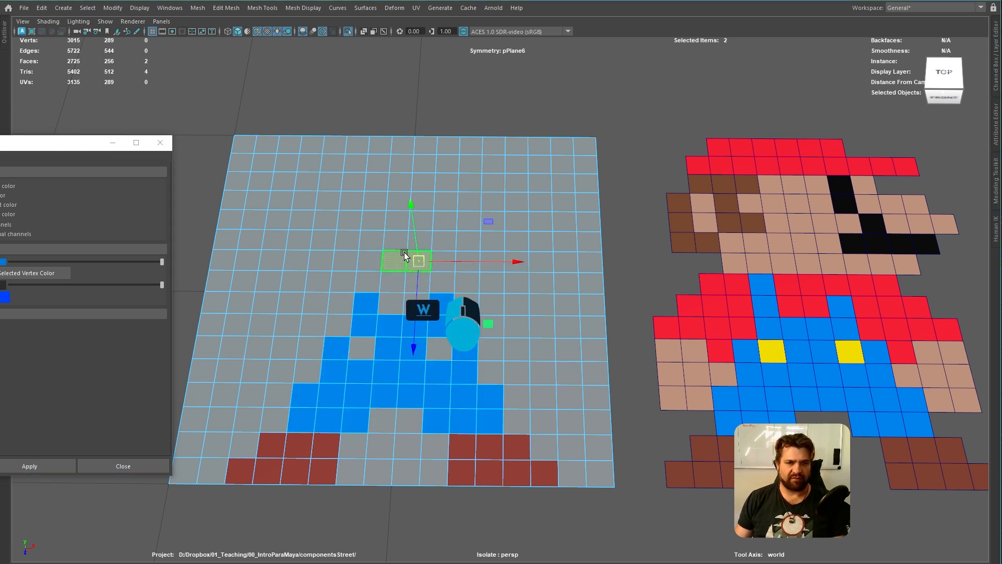
{"action": "key", "text": "q"}
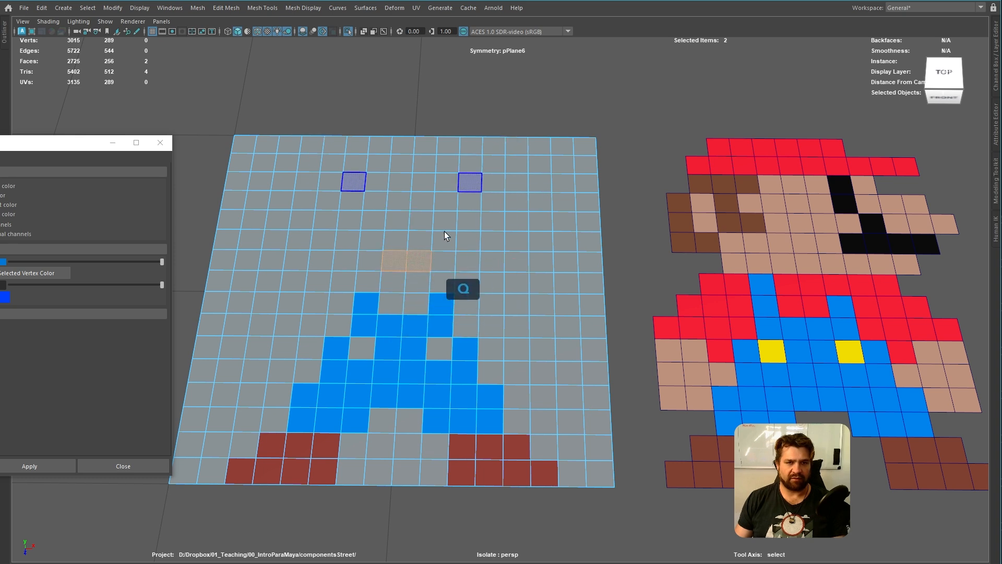
{"action": "right_click_drag", "start_coordinate": [444, 240], "coordinate": [474, 220]}
{"action": "left_click", "coordinate": [461, 56]}
{"action": "left_click", "coordinate": [427, 237]}
{"action": "key", "text": "w"}
{"action": "left_click_drag", "start_coordinate": [428, 233], "coordinate": [474, 190]}
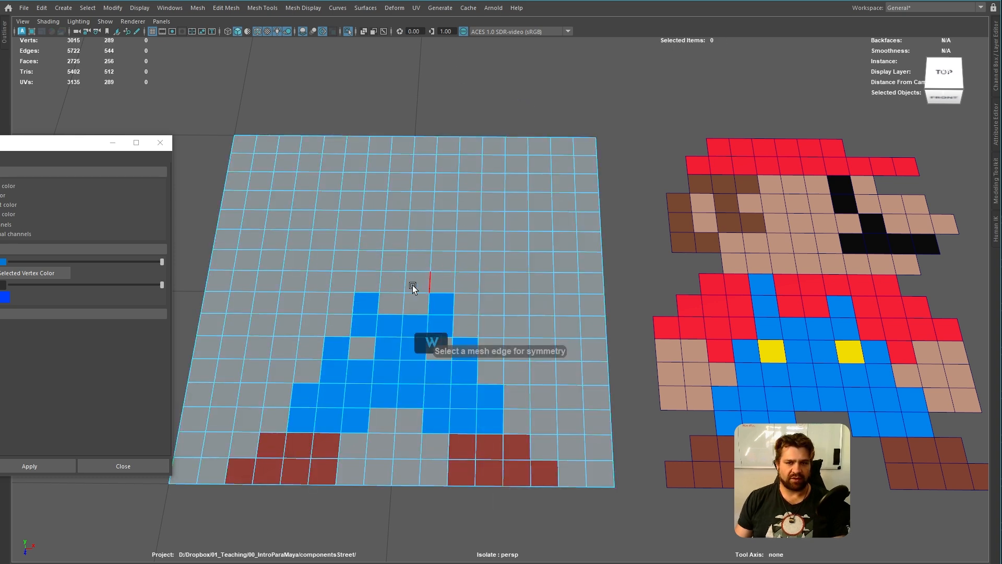
Select the single face above the left overalls strap and apply the blue vertex colour to it
{"action": "right_click_drag", "start_coordinate": [369, 285], "coordinate": [358, 333]}
{"action": "left_click", "coordinate": [369, 274]}
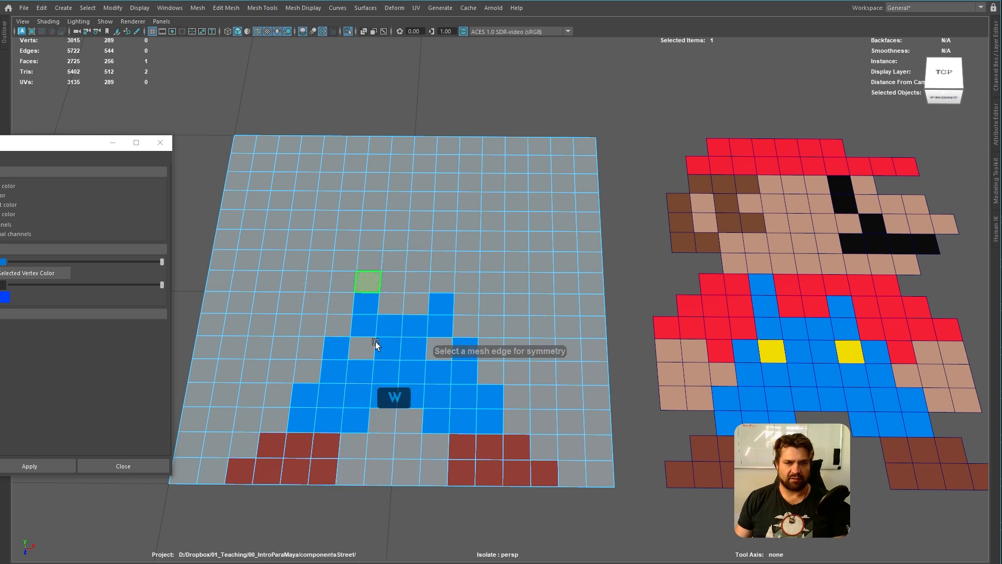
{"action": "left_click", "coordinate": [30, 465]}
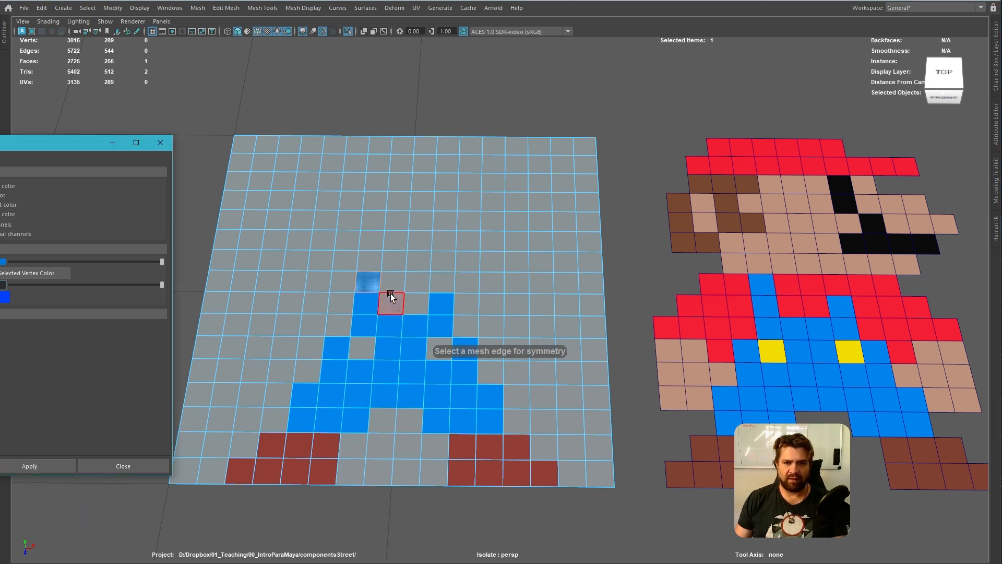
Try to marquee-select the shirt faces between the two overalls straps, and clear the selection
{"action": "left_click_drag", "start_coordinate": [393, 284], "coordinate": [408, 304]}
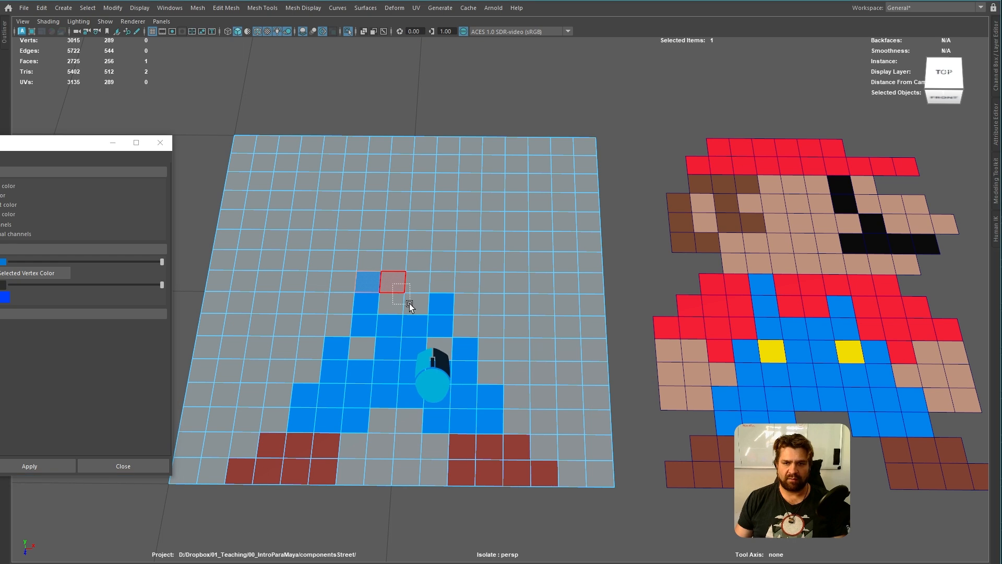
{"action": "left_click_drag", "start_coordinate": [410, 306], "coordinate": [411, 305]}
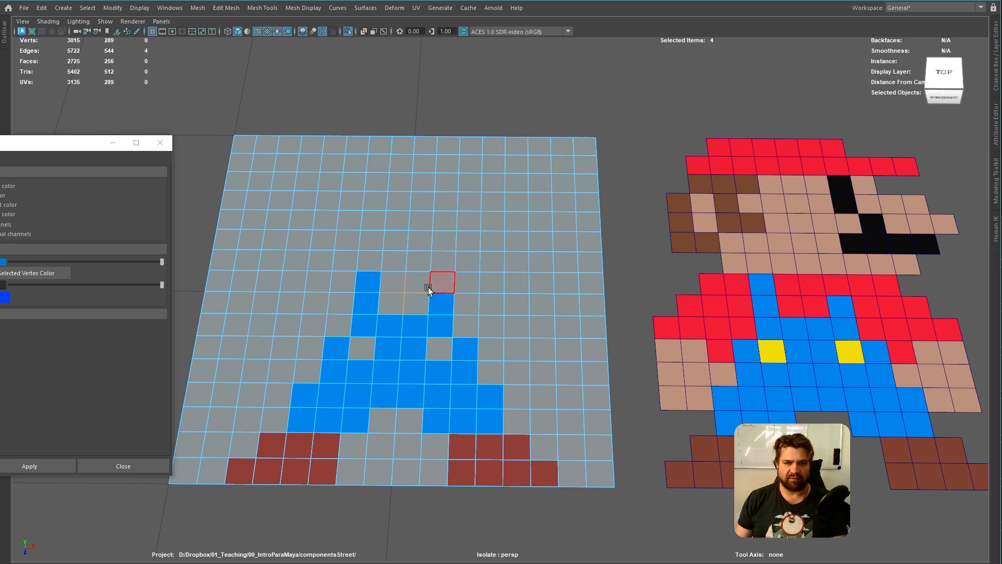
{"action": "right_click_drag", "start_coordinate": [413, 290], "coordinate": [397, 281]}
{"action": "left_click_drag", "start_coordinate": [396, 281], "coordinate": [414, 296]}
{"action": "mouse_move", "coordinate": [404, 288]}
{"action": "right_mouse_down", "text": "shift"}
{"action": "mouse_move", "coordinate": [405, 326]}
{"action": "mouse_move", "coordinate": [409, 289]}
{"action": "right_mouse_up", "text": "shift"}
{"action": "left_click", "coordinate": [408, 289], "text": "shift"}
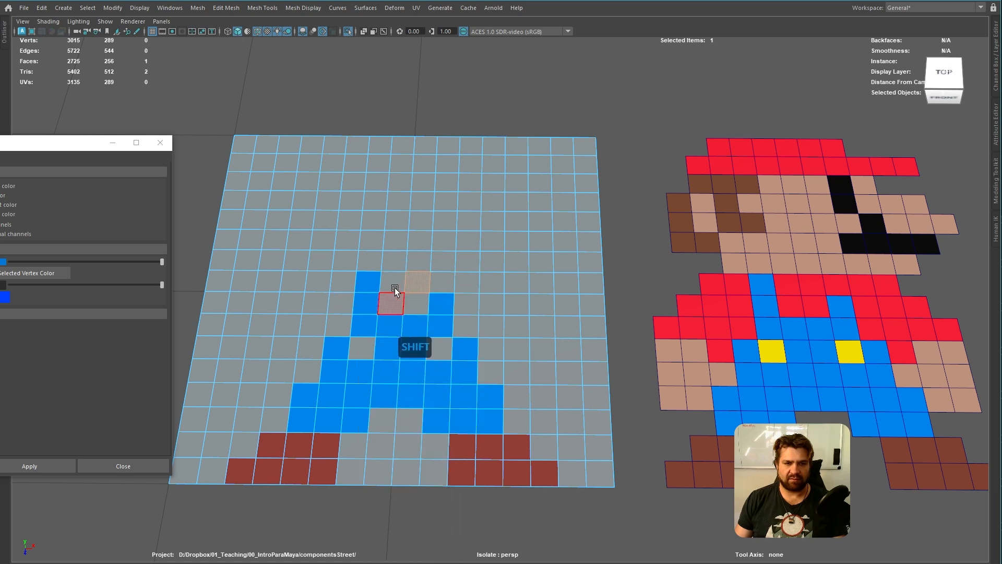
{"action": "left_click", "coordinate": [441, 283], "text": "shift"}
{"action": "right_click_drag", "start_coordinate": [490, 270], "coordinate": [493, 311]}
{"action": "right_click_drag", "start_coordinate": [548, 239], "coordinate": [559, 226]}
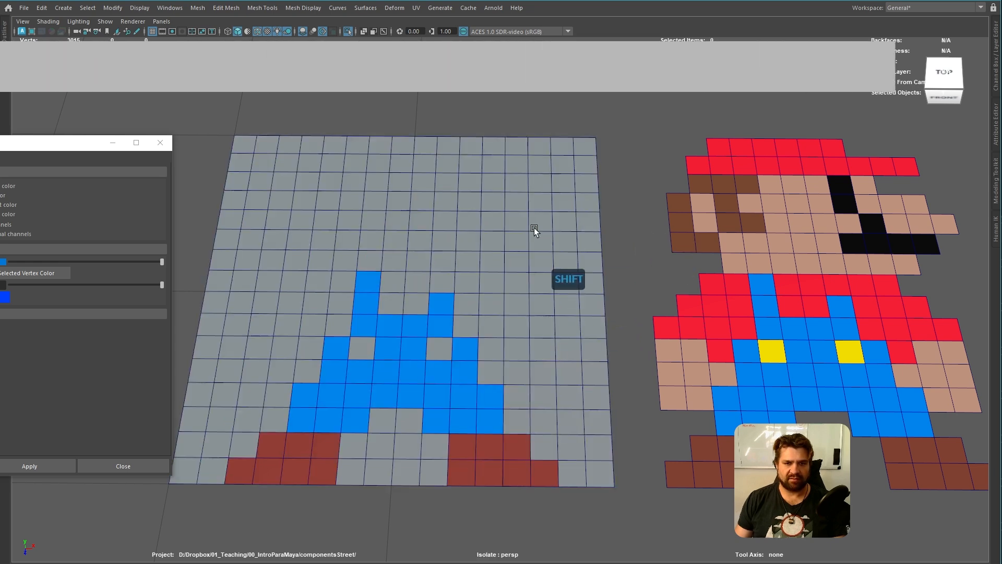
Return to face selection on the plane and retry selecting the four faces between the straps
{"action": "right_click_drag", "start_coordinate": [468, 233], "coordinate": [396, 289]}
{"action": "left_click", "coordinate": [387, 280], "text": "shift"}
{"action": "left_click", "coordinate": [412, 291], "text": "shift"}
{"action": "left_click", "coordinate": [387, 308], "text": "shift"}
{"action": "left_click", "coordinate": [412, 302], "text": "shift"}
{"action": "right_click_drag", "start_coordinate": [423, 278], "coordinate": [399, 305]}
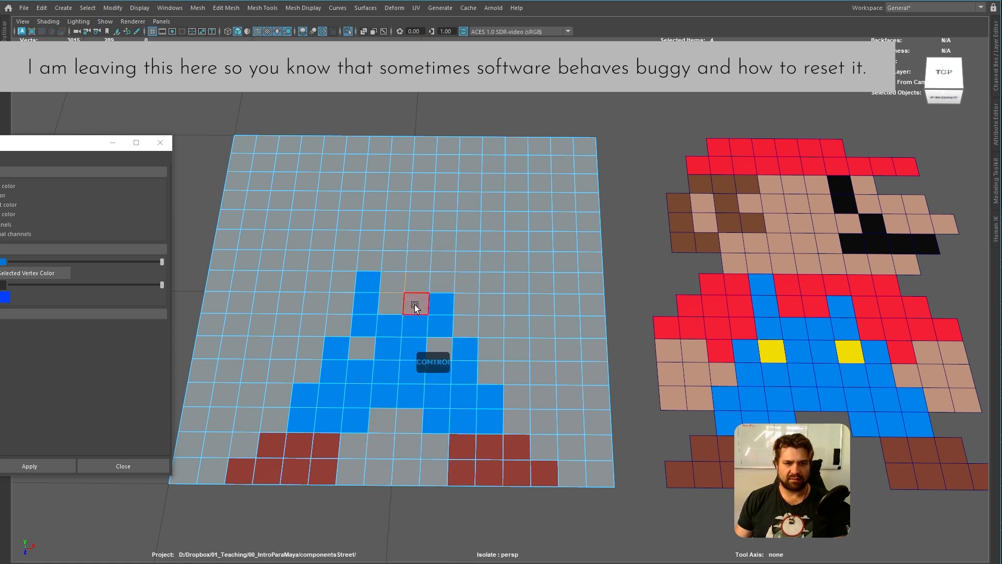
{"action": "left_click_drag", "start_coordinate": [471, 222], "coordinate": [589, 307], "text": "ctrl"}
{"action": "right_click_drag", "start_coordinate": [364, 267], "coordinate": [364, 302]}
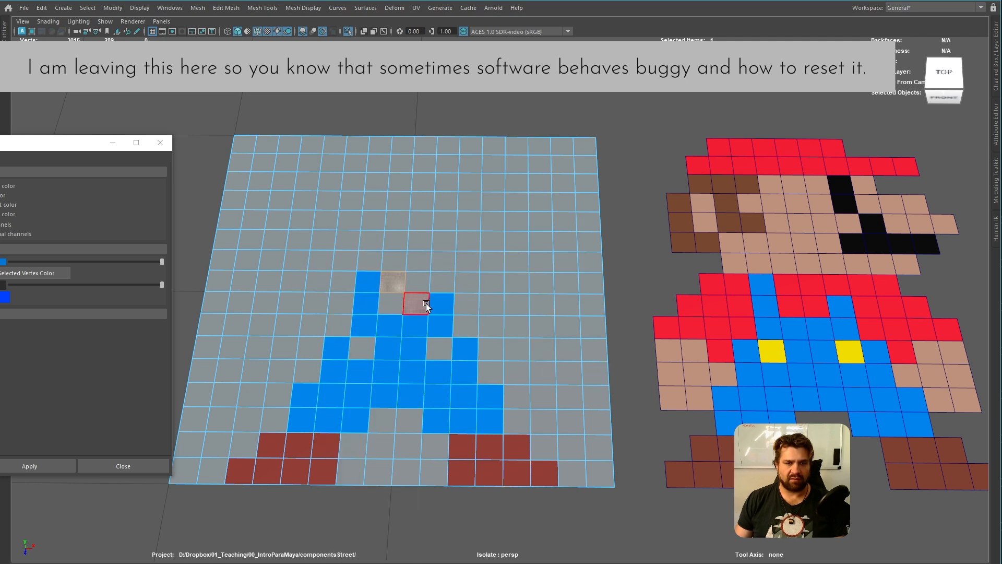
Close the colour options window, restore the full interface and reset the Select tool
{"action": "left_click", "coordinate": [160, 143]}
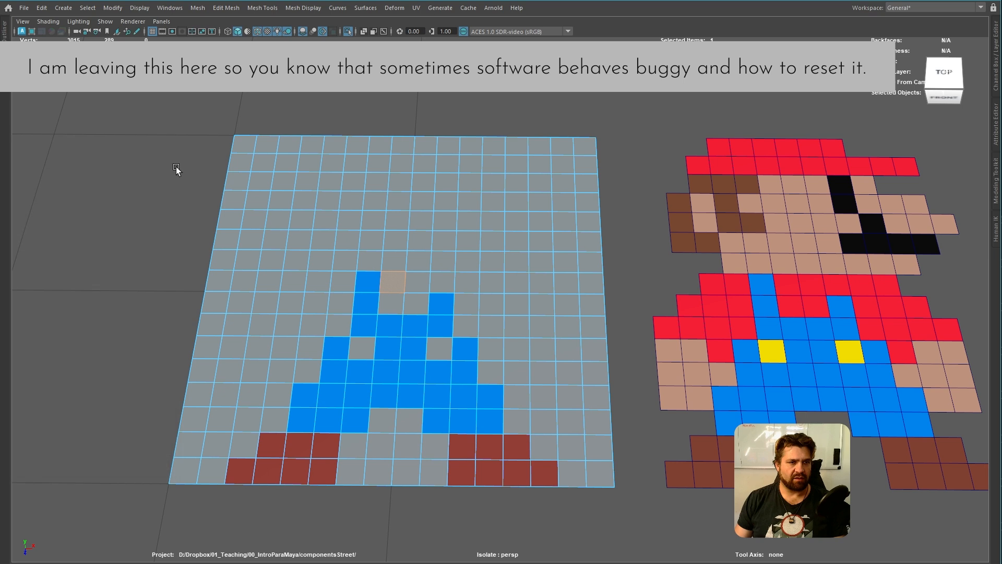
{"action": "key", "text": "ctrl+space"}
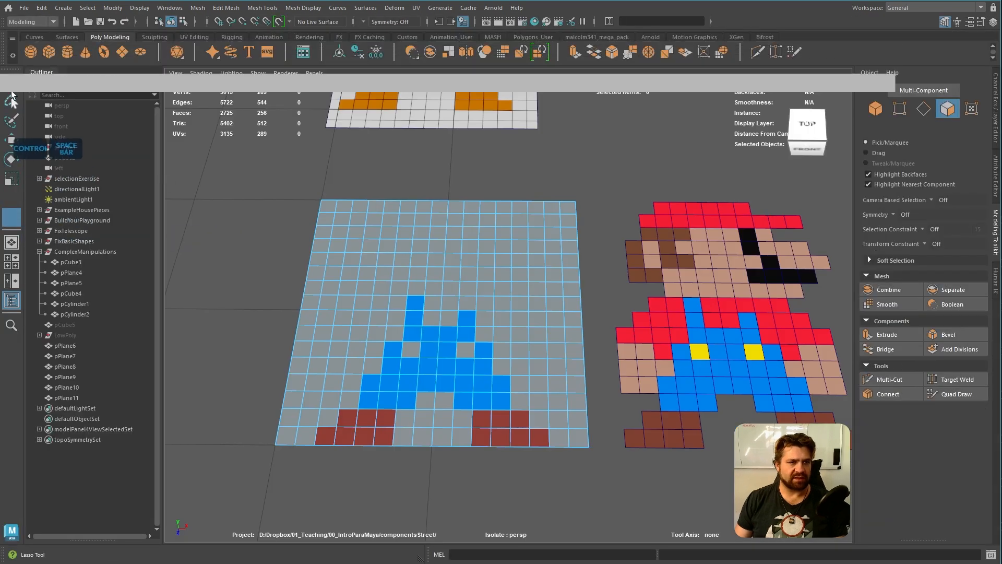
{"action": "double_click", "coordinate": [11, 83]}
{"action": "key", "text": "ctrl+space"}
{"action": "left_click", "coordinate": [876, 88]}
Select the shirt faces between the overalls straps and extend the selection to the upper right shoulder
{"action": "left_click_drag", "start_coordinate": [437, 288], "coordinate": [455, 307]}
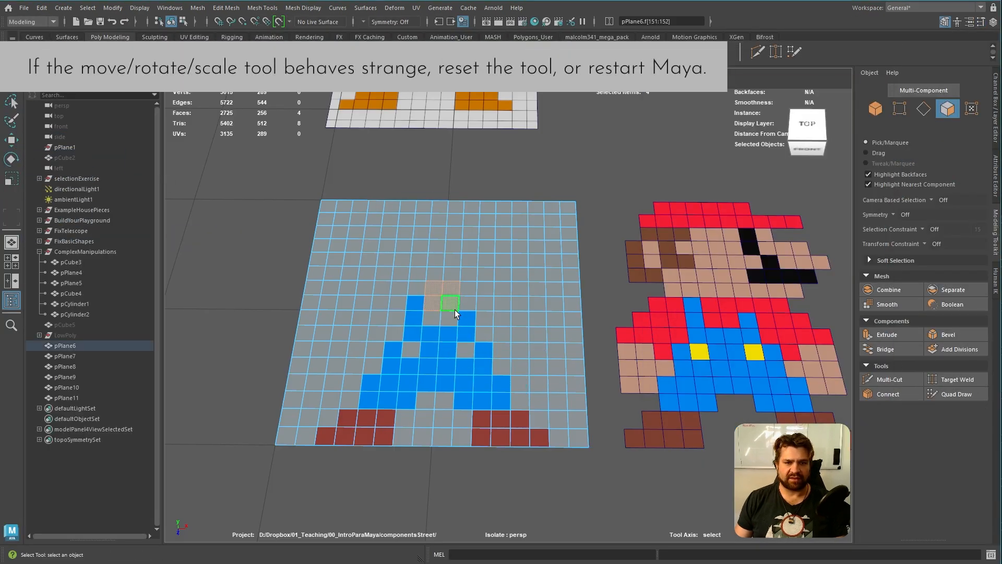
{"action": "right_click_drag", "start_coordinate": [448, 374], "coordinate": [548, 366], "text": "alt"}
{"action": "middle_click_drag", "start_coordinate": [574, 361], "coordinate": [485, 354], "text": "alt"}
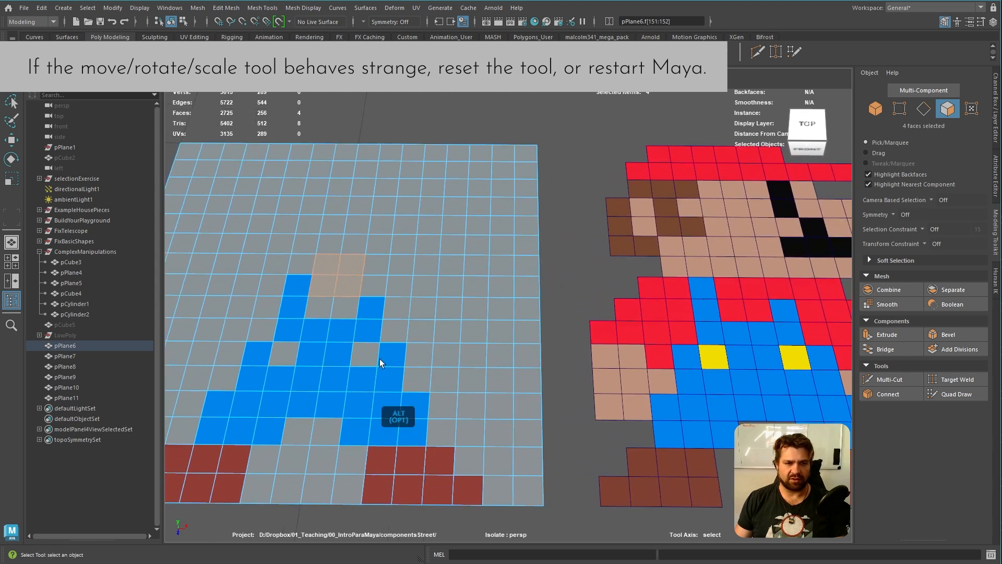
{"action": "left_click_drag", "start_coordinate": [321, 279], "coordinate": [452, 300]}
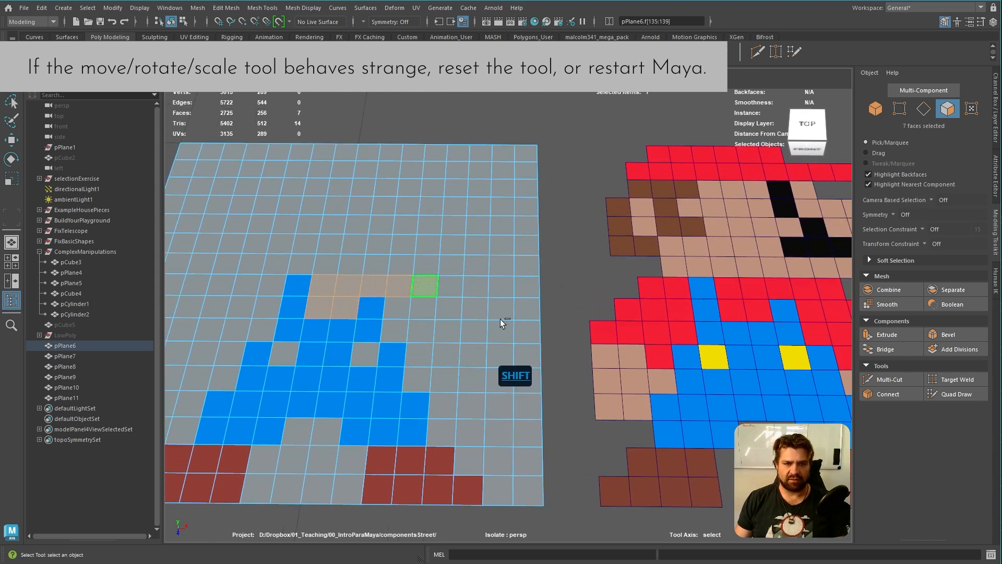
{"action": "middle_click_drag", "start_coordinate": [399, 355], "coordinate": [441, 357], "text": "alt"}
Add the stepped left shoulder and sleeve faces beside the left strap to the shirt selection
{"action": "left_click", "coordinate": [314, 282], "text": "shift"}
{"action": "left_click", "coordinate": [299, 284], "text": "shift"}
{"action": "left_click_drag", "start_coordinate": [257, 303], "coordinate": [311, 310], "text": "shift"}
{"action": "left_click_drag", "start_coordinate": [229, 327], "coordinate": [307, 332], "text": "shift"}
{"action": "left_click", "coordinate": [282, 359], "text": "shift"}
Add the remaining right sleeve faces, including the single face beside the overalls, to the shirt selection
{"action": "middle_click_drag", "start_coordinate": [500, 370], "coordinate": [378, 331], "text": "alt"}
{"action": "left_click_drag", "start_coordinate": [336, 322], "coordinate": [390, 342], "text": "shift"}
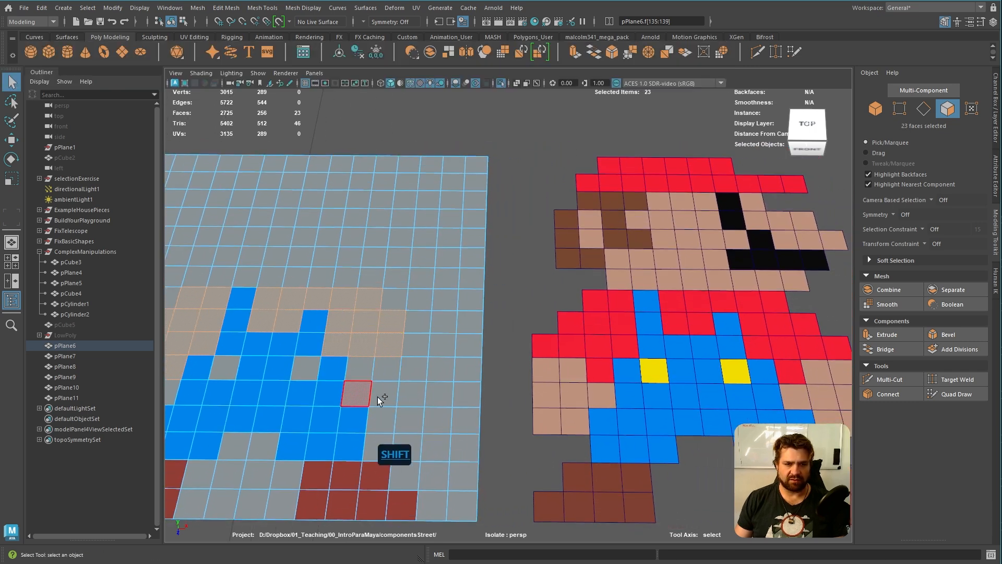
{"action": "left_click", "coordinate": [416, 346], "text": "shift"}
{"action": "left_click", "coordinate": [368, 372], "text": "shift"}
Add the hat faces to the selection: six in the plane's top row and ten in the second row
{"action": "left_click_drag", "start_coordinate": [436, 392], "coordinate": [509, 425], "text": "alt"}
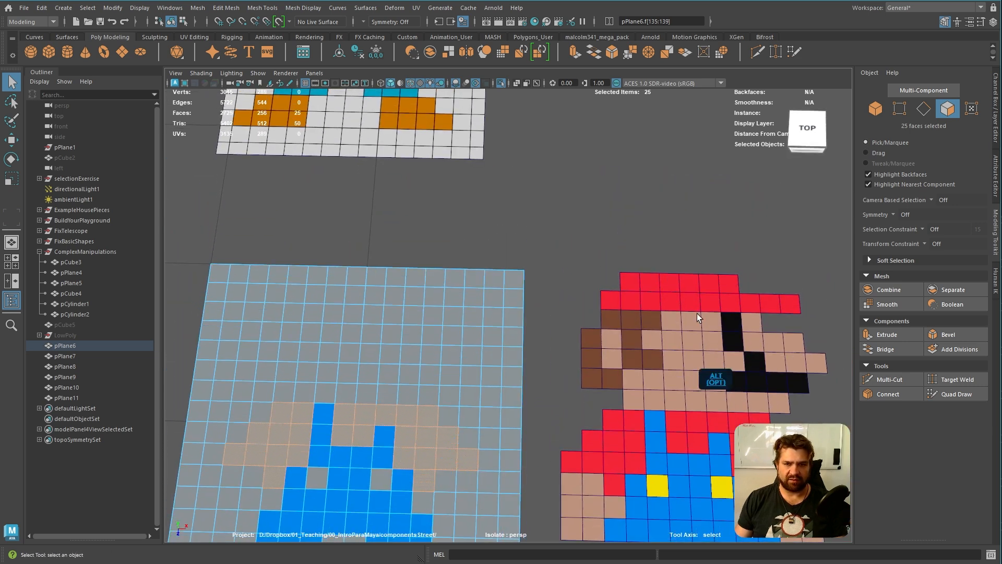
{"action": "middle_click_drag", "start_coordinate": [416, 421], "coordinate": [416, 380], "text": "alt"}
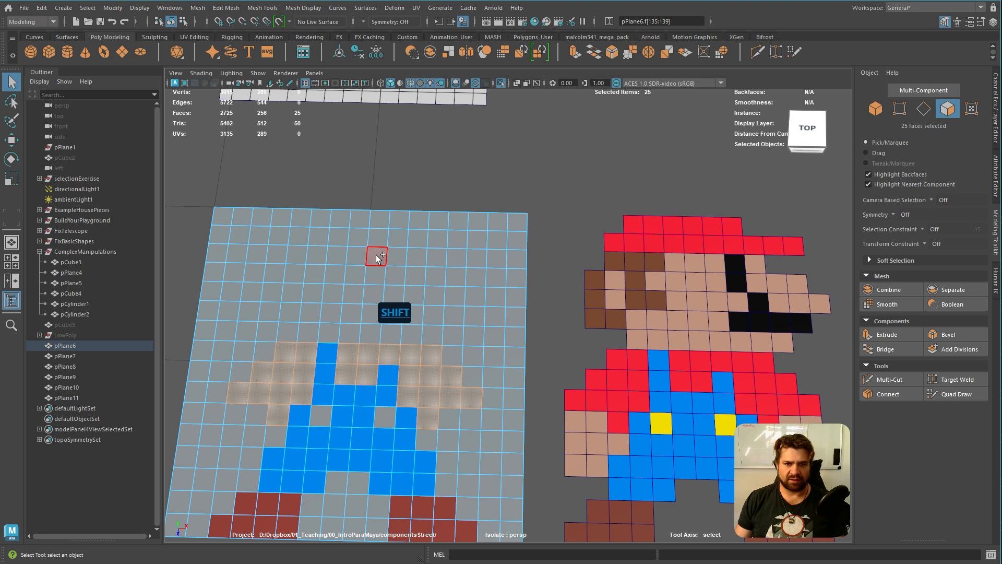
{"action": "left_click", "coordinate": [376, 239], "text": "shift"}
{"action": "left_click", "coordinate": [356, 235], "text": "shift"}
{"action": "left_click", "coordinate": [381, 222], "text": "shift"}
{"action": "left_click", "coordinate": [333, 233], "text": "shift"}
{"action": "left_click", "coordinate": [338, 218], "text": "shift"}
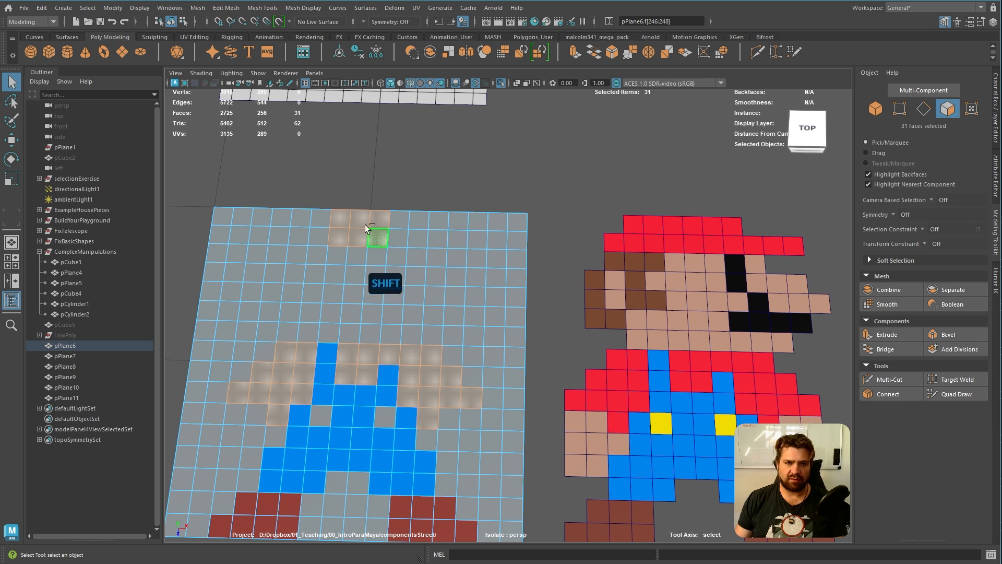
{"action": "left_click", "coordinate": [321, 219], "text": "shift"}
{"action": "left_click", "coordinate": [321, 233], "text": "shift"}
{"action": "left_click", "coordinate": [296, 232], "text": "shift"}
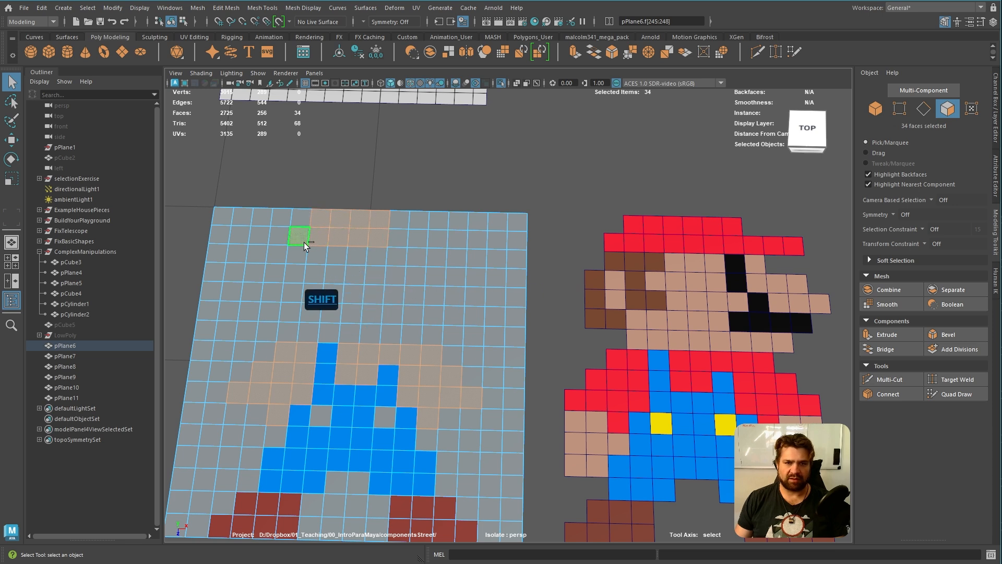
{"action": "left_click_drag", "start_coordinate": [396, 239], "coordinate": [477, 236], "text": "shift"}
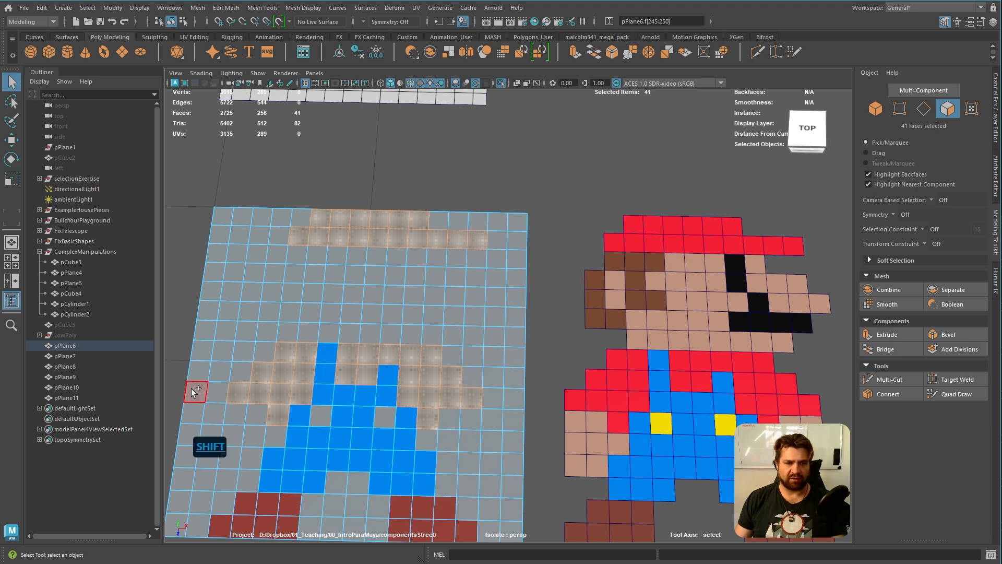
Reopen the Apply Color options and apply a bright red vertex colour to the selected shirt and hat faces
{"action": "left_click", "coordinate": [310, 8]}
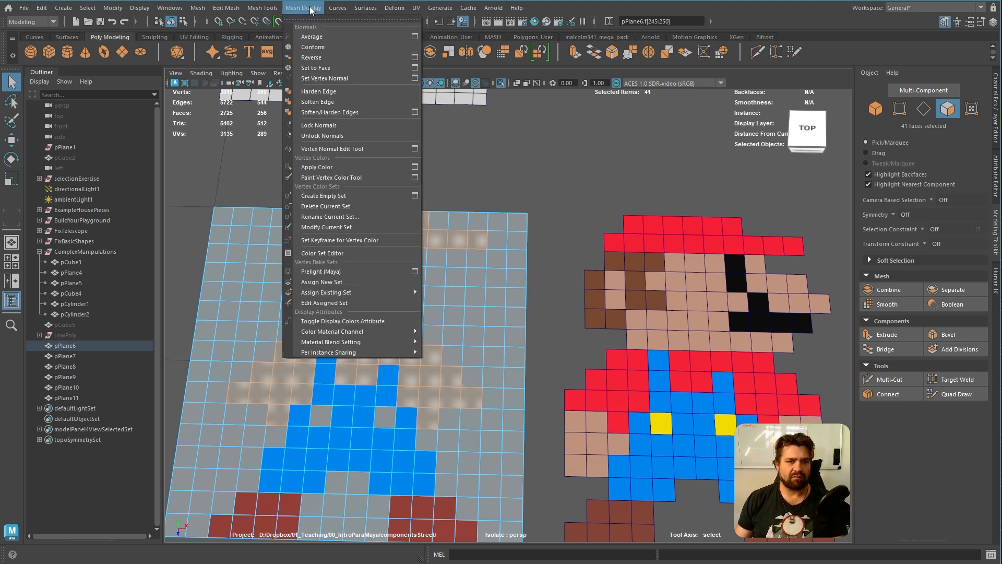
{"action": "left_click", "coordinate": [414, 167]}
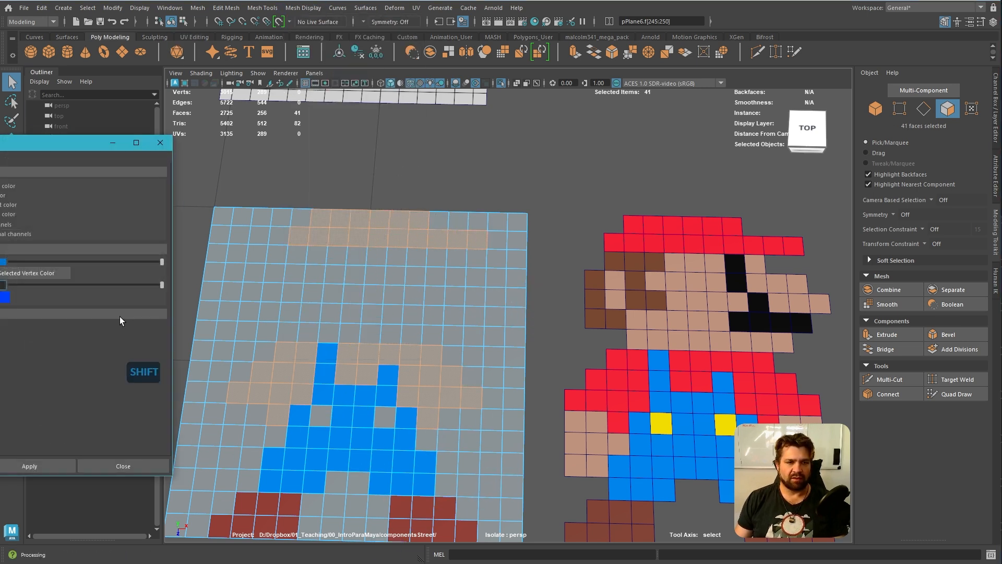
{"action": "left_click", "coordinate": [2, 262]}
{"action": "left_click_drag", "start_coordinate": [88, 285], "coordinate": [98, 267]}
{"action": "left_click", "coordinate": [49, 467]}
Select the two overalls button faces and apply a yellow vertex colour to them
{"action": "left_click_drag", "start_coordinate": [469, 264], "coordinate": [504, 314], "text": "alt"}
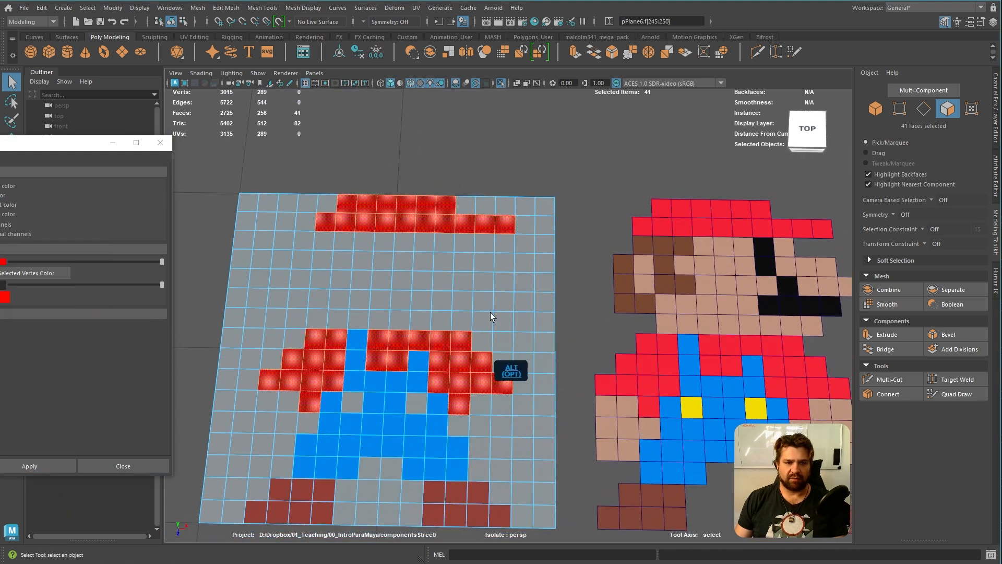
{"action": "middle_click_drag", "start_coordinate": [496, 333], "coordinate": [477, 266], "text": "alt"}
{"action": "left_click", "coordinate": [337, 328]}
{"action": "left_click", "coordinate": [404, 328], "text": "shift"}
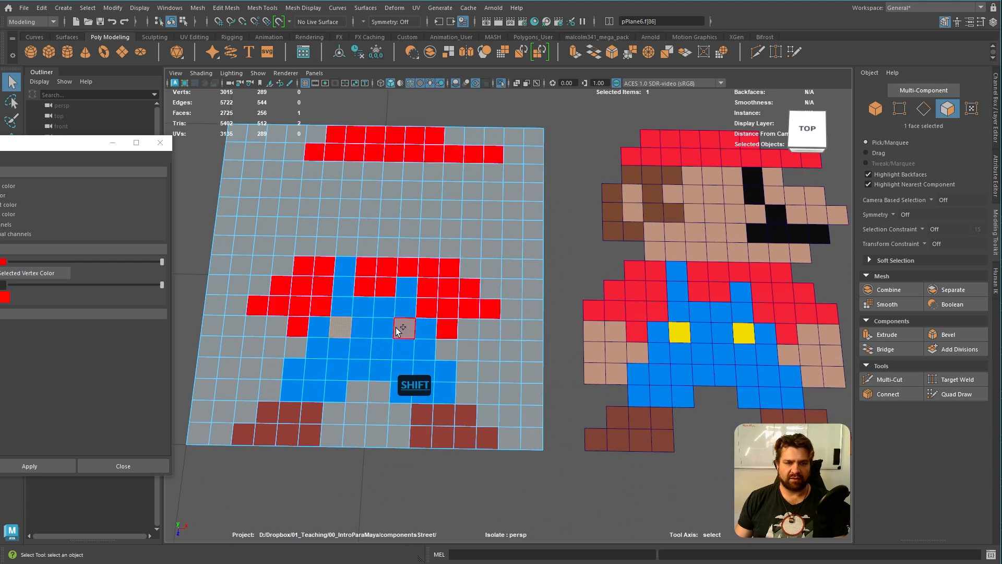
{"action": "left_click", "coordinate": [3, 262]}
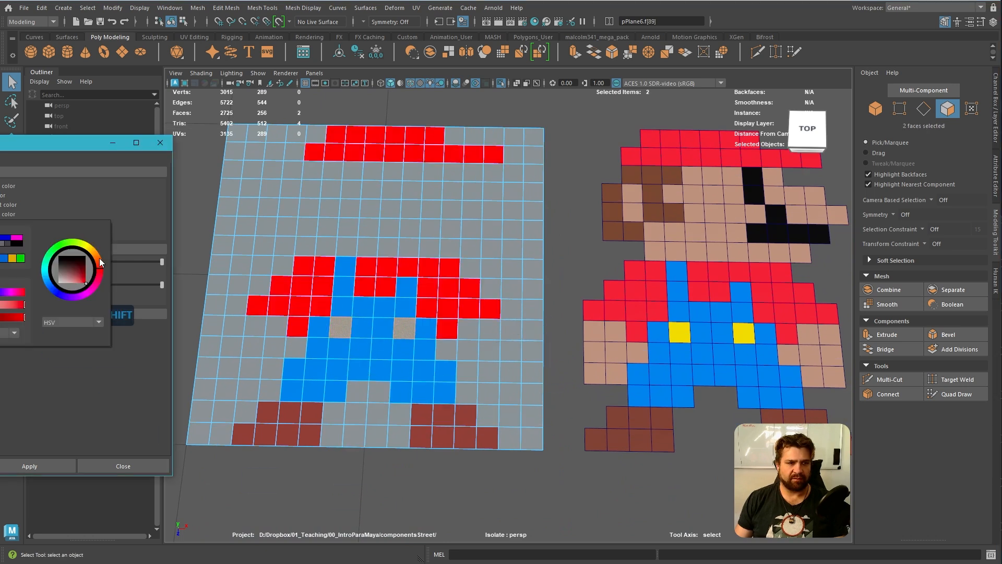
{"action": "left_click_drag", "start_coordinate": [101, 263], "coordinate": [95, 249]}
{"action": "left_click", "coordinate": [30, 466]}
Select the seven skin faces of each arm and add the chin rows of five and eight faces above the shirt
{"action": "middle_click_drag", "start_coordinate": [435, 303], "coordinate": [457, 288], "text": "alt"}
{"action": "left_click_drag", "start_coordinate": [273, 315], "coordinate": [294, 350]}
{"action": "left_click", "coordinate": [312, 333], "text": "shift"}
{"action": "left_click_drag", "start_coordinate": [492, 315], "coordinate": [509, 350], "text": "shift"}
{"action": "middle_click_drag", "start_coordinate": [476, 270], "coordinate": [464, 304], "text": "alt"}
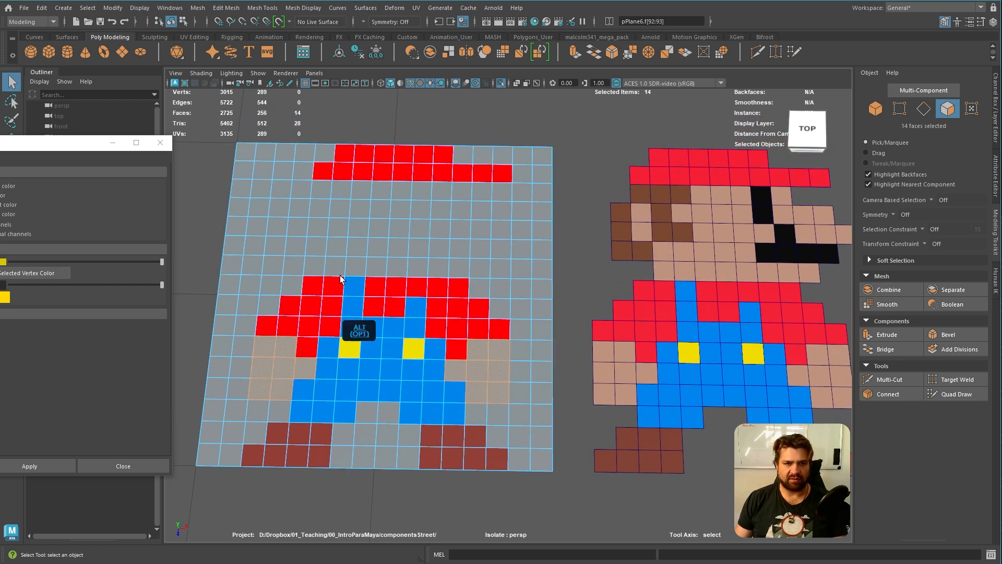
{"action": "left_click_drag", "start_coordinate": [332, 249], "coordinate": [477, 265], "text": "shift"}
{"action": "middle_click_drag", "start_coordinate": [501, 250], "coordinate": [470, 284], "text": "alt"}
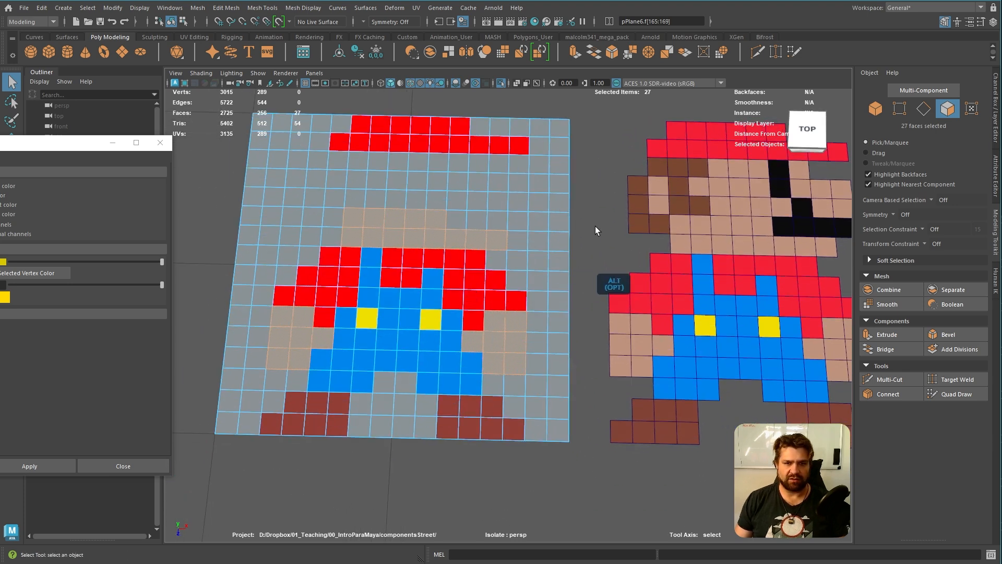
Paint-select the remaining skin faces of the ear, cheek, eye area and nose, adding them to the arm and chin selection
{"action": "left_click_drag", "start_coordinate": [73, 147], "coordinate": [86, 311]}
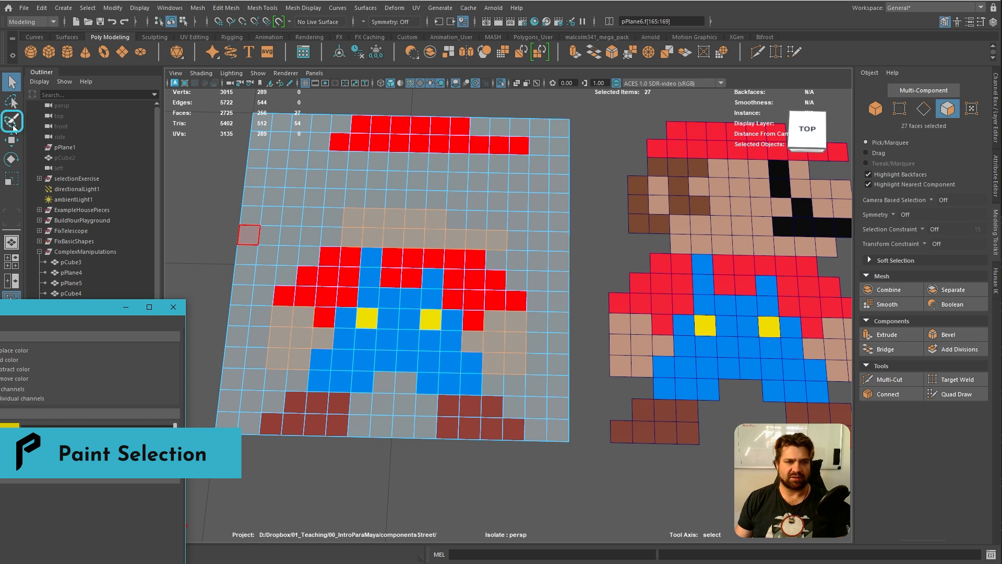
{"action": "left_click_drag", "start_coordinate": [532, 197], "coordinate": [339, 264], "text": "alt"}
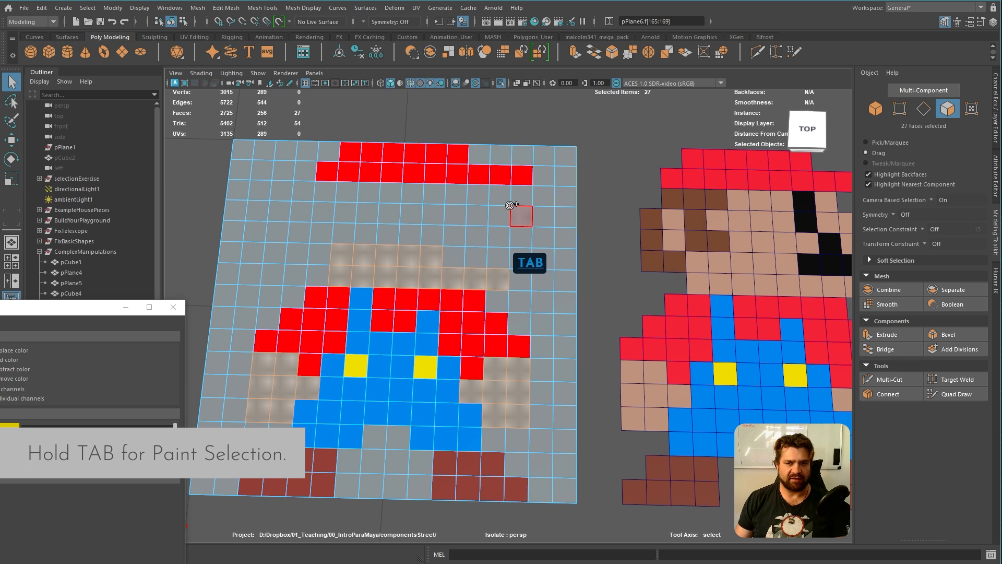
{"action": "left_click_drag", "start_coordinate": [321, 228], "coordinate": [324, 213]}
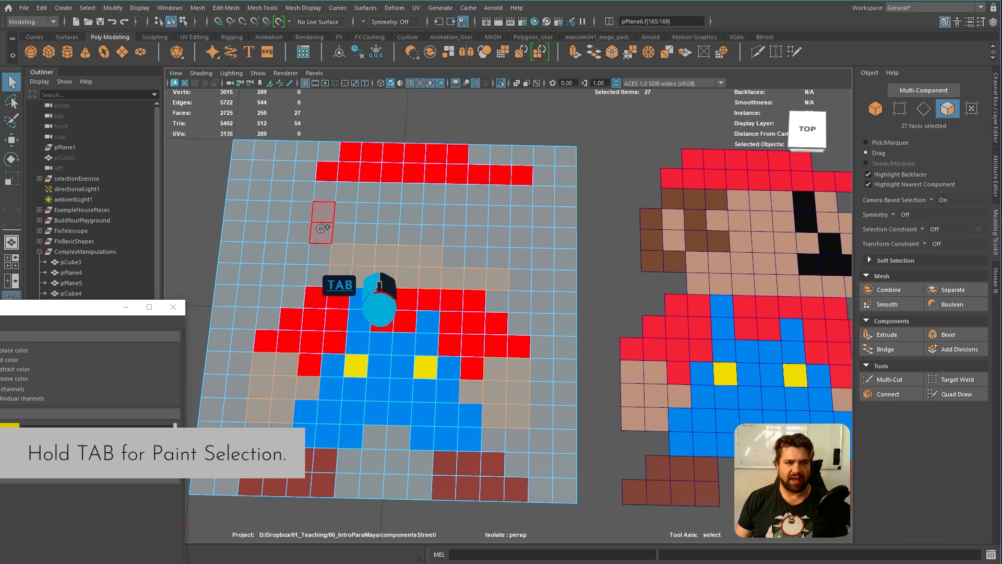
{"action": "mouse_move", "coordinate": [368, 212]}
{"action": "left_mouse_down"}
{"action": "mouse_move", "coordinate": [426, 216]}
{"action": "mouse_move", "coordinate": [431, 192]}
{"action": "mouse_move", "coordinate": [384, 194]}
{"action": "left_mouse_up"}
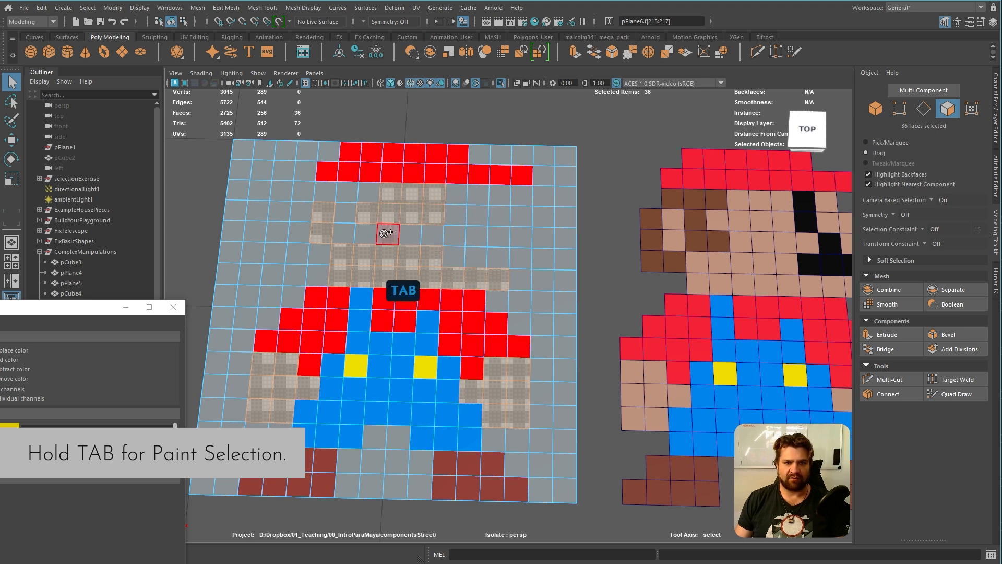
{"action": "mouse_move", "coordinate": [385, 233]}
{"action": "left_mouse_down"}
{"action": "mouse_move", "coordinate": [449, 232]}
{"action": "mouse_move", "coordinate": [474, 199]}
{"action": "left_mouse_up"}
{"action": "left_click", "coordinate": [500, 239]}
{"action": "middle_click_drag", "start_coordinate": [627, 262], "coordinate": [592, 269], "text": "alt"}
{"action": "middle_click_drag", "start_coordinate": [589, 264], "coordinate": [593, 265], "text": "alt"}
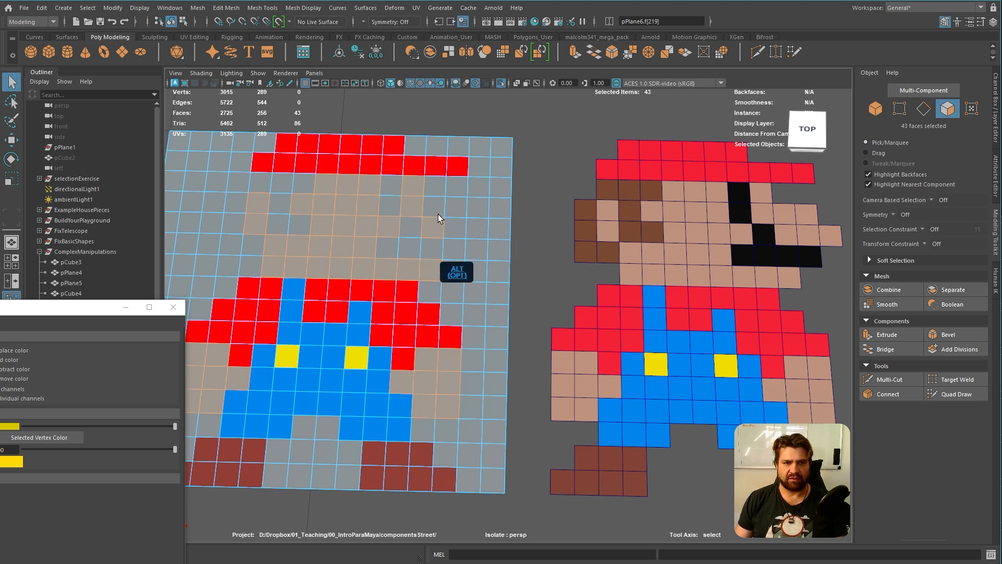
{"action": "key", "text": "Tab"}
{"action": "mouse_move", "coordinate": [434, 207]}
{"action": "left_mouse_down"}
{"action": "mouse_move", "coordinate": [454, 206]}
{"action": "mouse_move", "coordinate": [478, 228]}
{"action": "left_mouse_up"}
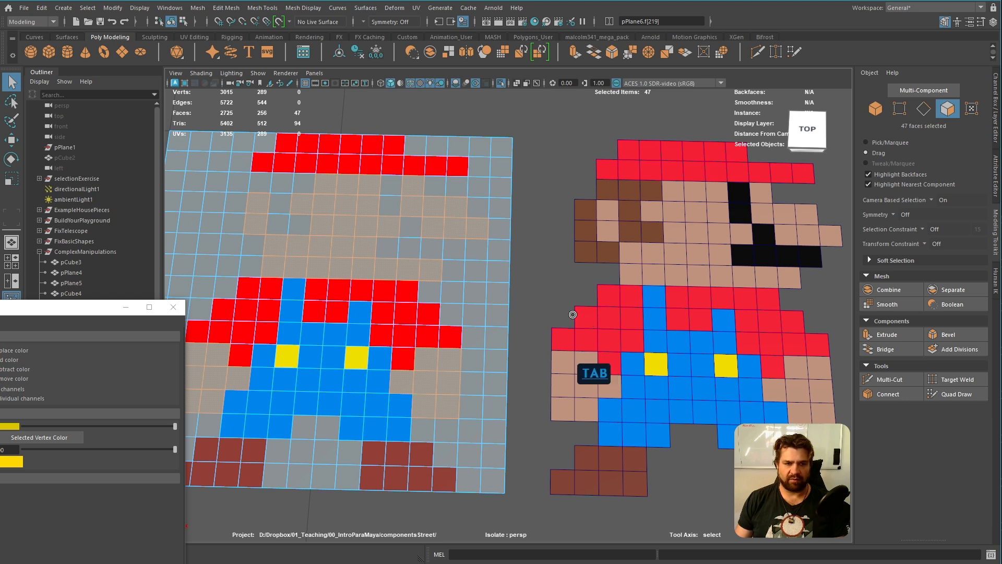
Pick a light tan skin tone and apply it as vertex colour to all the selected skin faces
{"action": "left_click", "coordinate": [11, 427]}
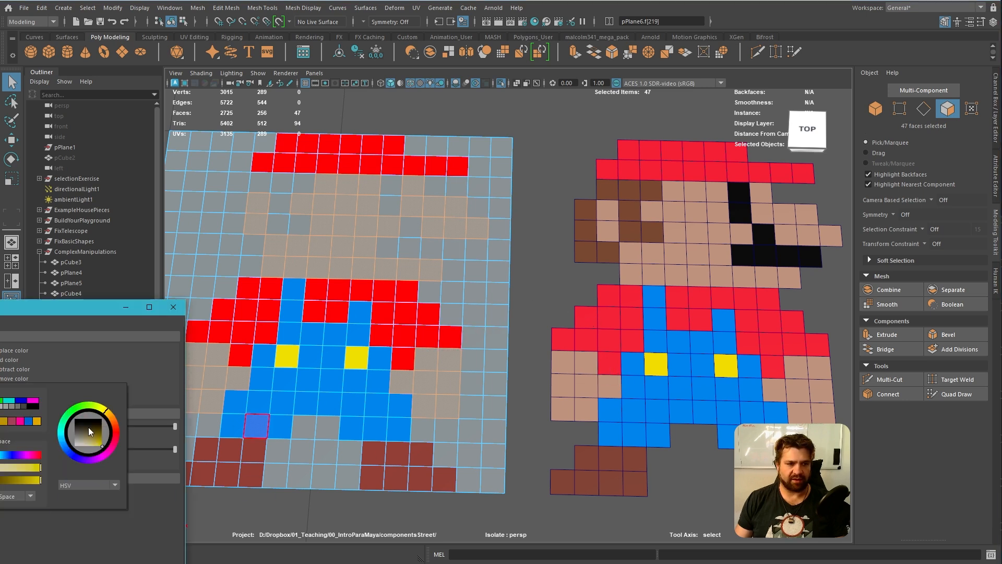
{"action": "mouse_move", "coordinate": [115, 419]}
{"action": "left_mouse_down"}
{"action": "mouse_move", "coordinate": [115, 441]}
{"action": "mouse_move", "coordinate": [90, 437]}
{"action": "left_mouse_up"}
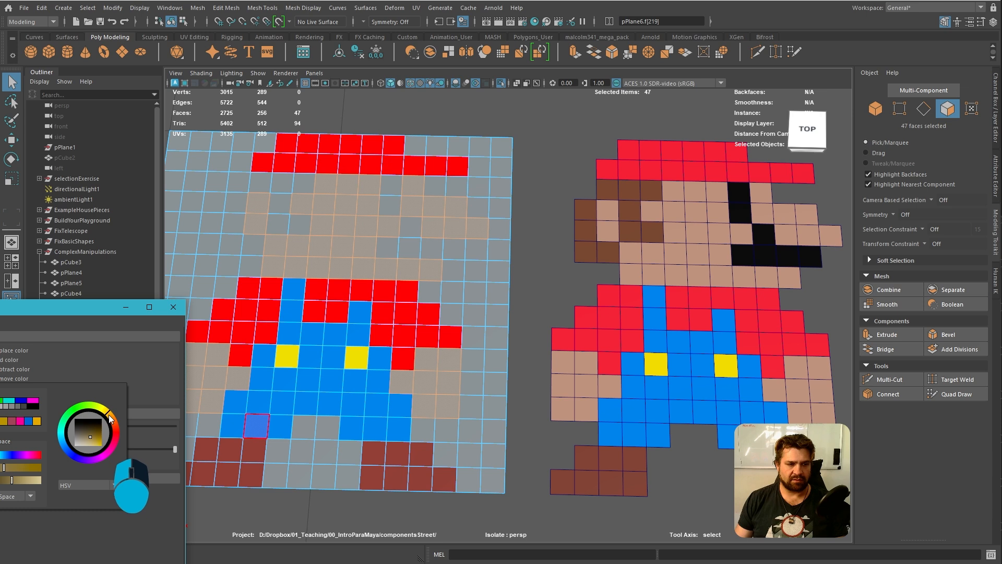
{"action": "left_click", "coordinate": [85, 440]}
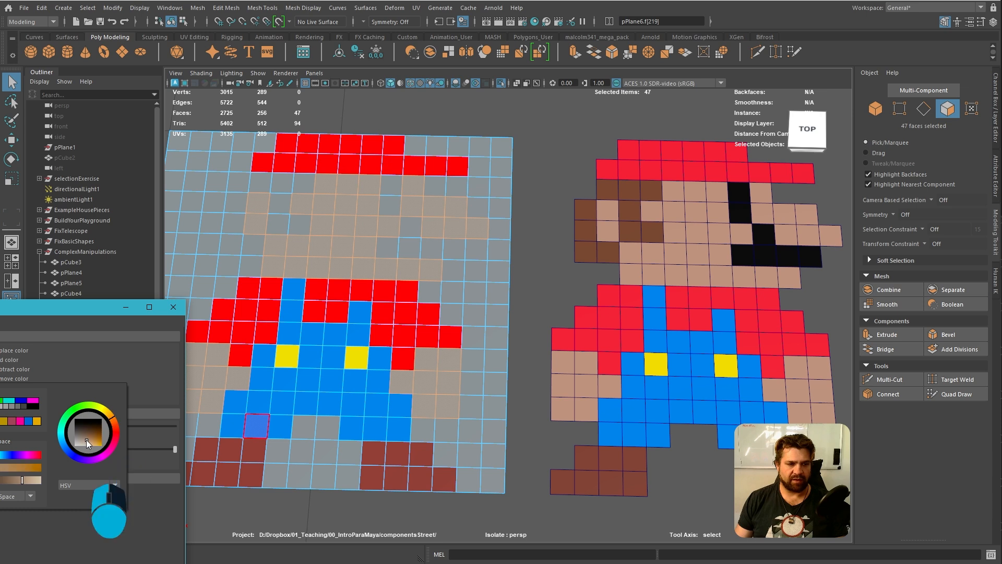
Select the two eye faces and the five moustache faces on the practice plane
{"action": "middle_click_drag", "start_coordinate": [487, 293], "coordinate": [508, 308], "text": "alt"}
{"action": "left_click", "coordinate": [413, 208]}
{"action": "left_click", "coordinate": [415, 222], "text": "shift"}
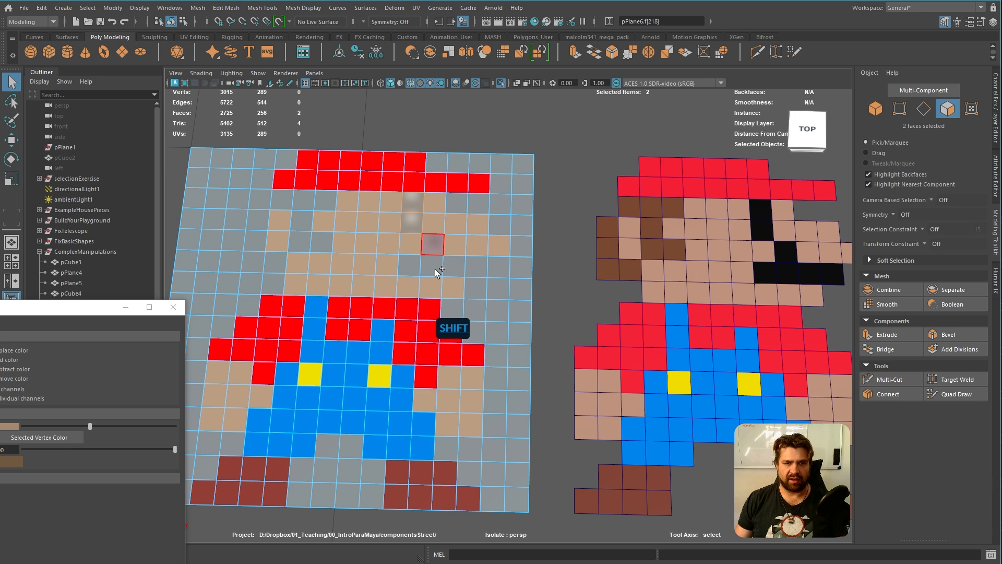
{"action": "left_click", "coordinate": [439, 255], "text": "shift"}
{"action": "key", "text": "Tab"}
{"action": "left_click_drag", "start_coordinate": [415, 262], "coordinate": [473, 265]}
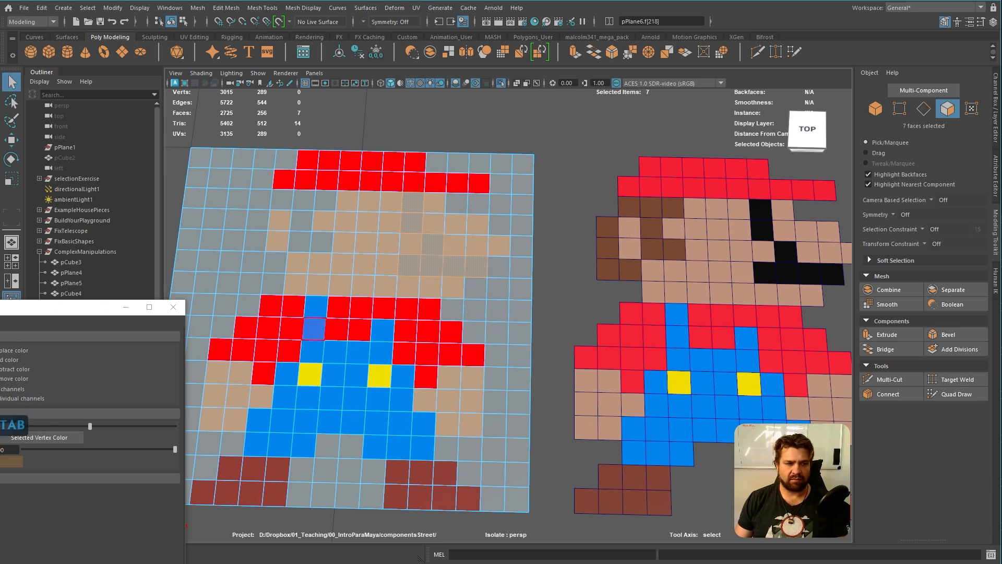
Darken the vertex colour to a near-black brown and apply it to the selected eye and moustache faces
{"action": "left_click", "coordinate": [9, 426]}
{"action": "left_click", "coordinate": [8, 428]}
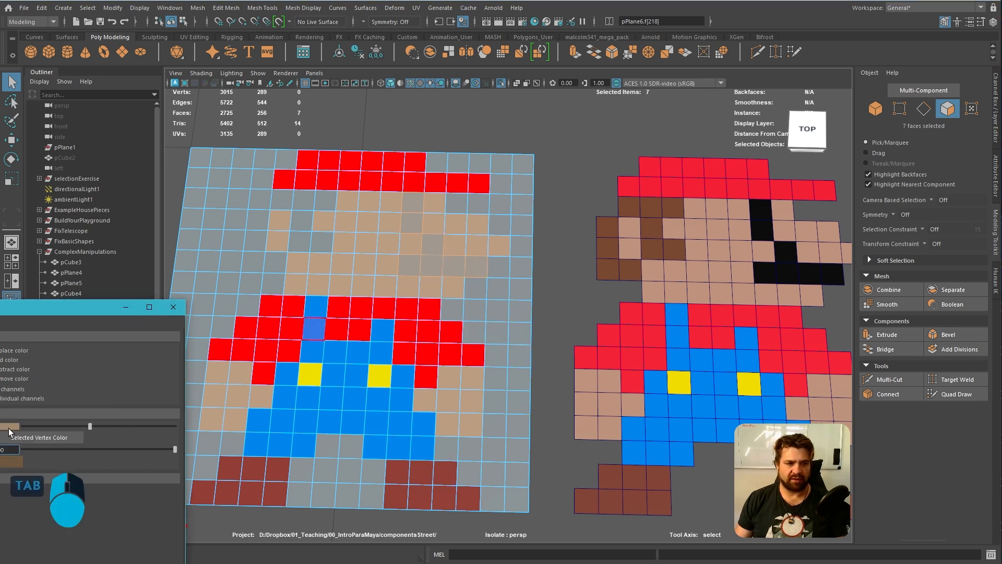
{"action": "left_click_drag", "start_coordinate": [89, 425], "coordinate": [84, 425]}
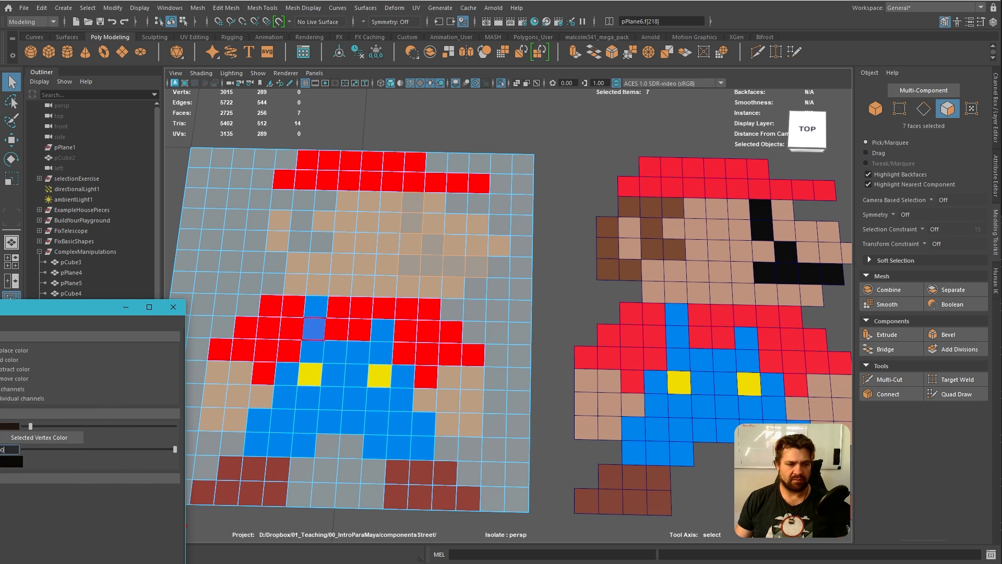
{"action": "left_click", "coordinate": [42, 562]}
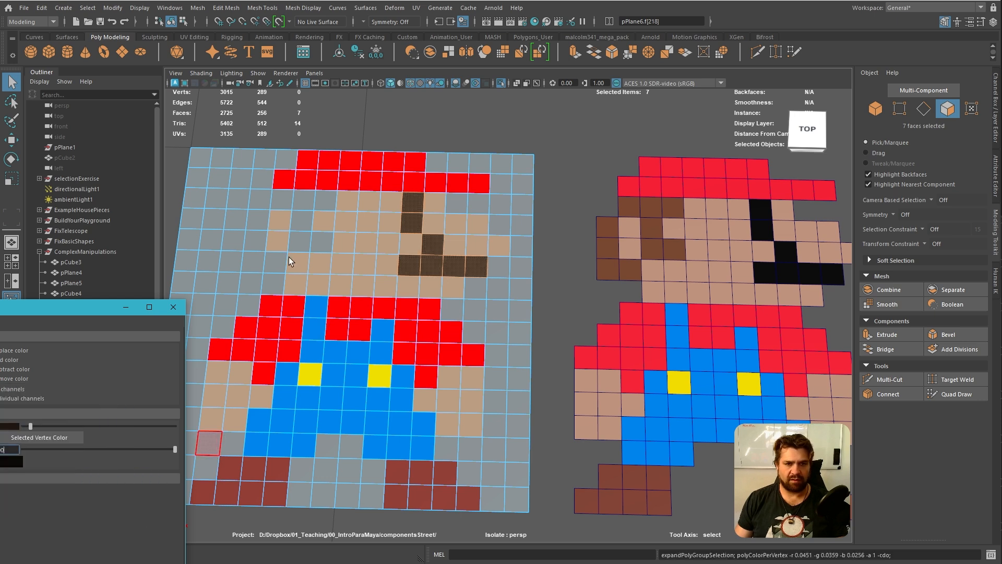
Select the ten hair and sideburn faces around the ear, below the hat
{"action": "left_click", "coordinate": [321, 199]}
{"action": "key", "text": "Tab"}
{"action": "mouse_move", "coordinate": [284, 200]}
{"action": "left_mouse_down"}
{"action": "mouse_move", "coordinate": [323, 201]}
{"action": "mouse_move", "coordinate": [303, 238]}
{"action": "mouse_move", "coordinate": [323, 243]}
{"action": "left_mouse_up"}
{"action": "mouse_move", "coordinate": [260, 220]}
{"action": "left_mouse_down"}
{"action": "mouse_move", "coordinate": [256, 255]}
{"action": "mouse_move", "coordinate": [274, 260]}
{"action": "left_mouse_up"}
{"action": "middle_click_drag", "start_coordinate": [406, 270], "coordinate": [408, 250], "text": "alt"}
Apply a medium brown vertex colour to the selected hair faces and return to object mode
{"action": "left_click", "coordinate": [11, 425]}
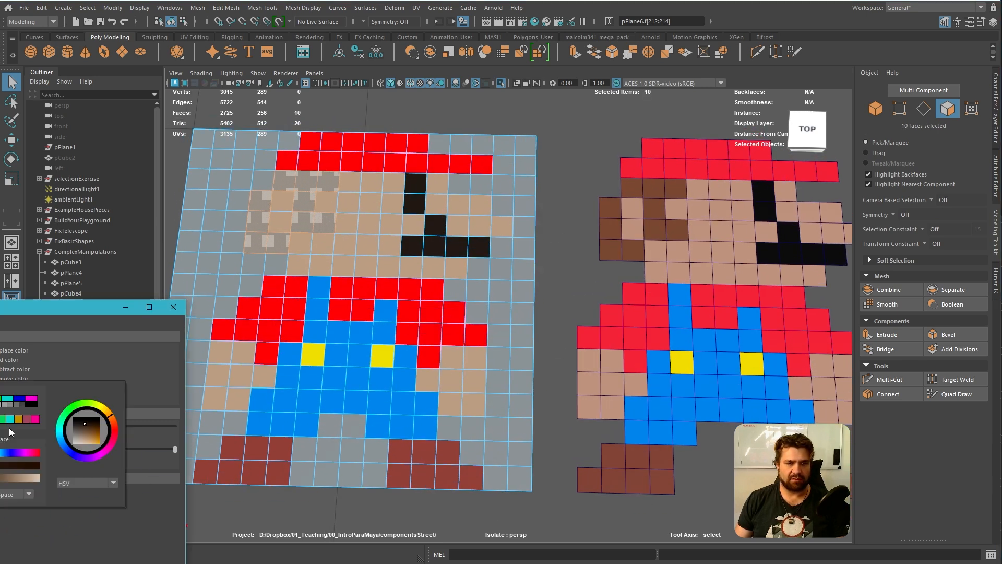
{"action": "left_click", "coordinate": [92, 430]}
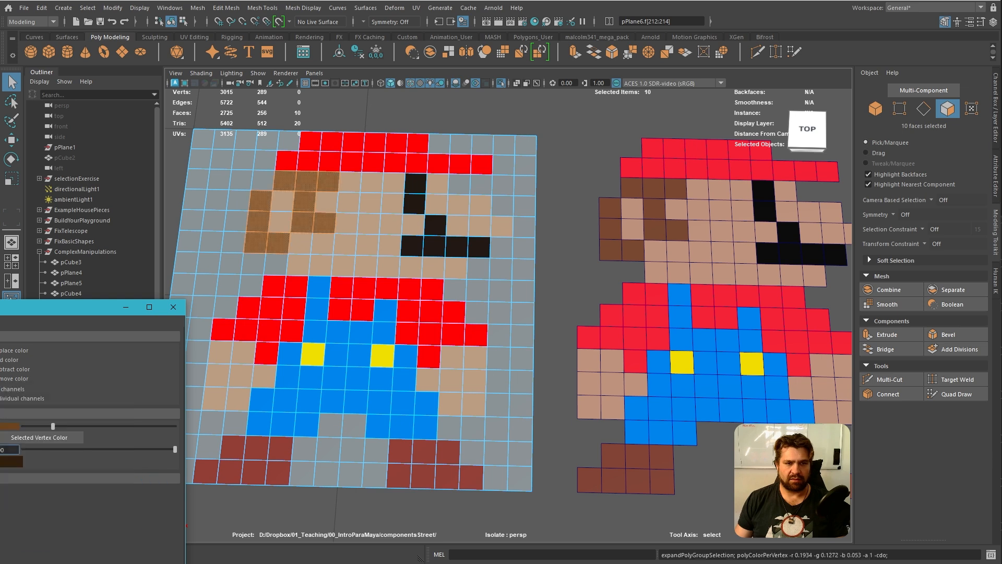
{"action": "right_click_drag", "start_coordinate": [468, 301], "coordinate": [445, 294], "text": "alt"}
{"action": "middle_click_drag", "start_coordinate": [507, 292], "coordinate": [541, 302], "text": "alt"}
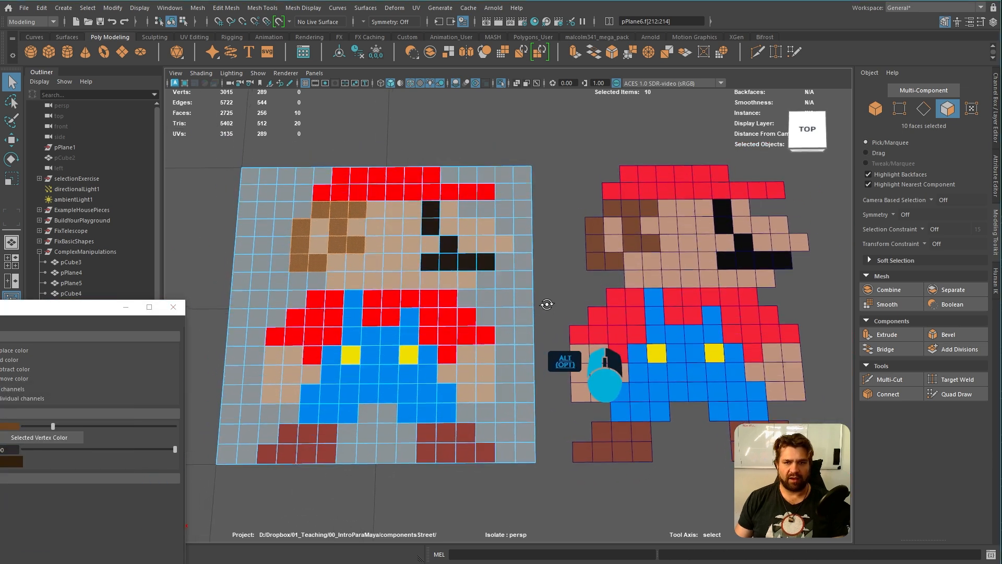
{"action": "right_click_drag", "start_coordinate": [484, 243], "coordinate": [566, 201]}
{"action": "mouse_move", "coordinate": [544, 268]}
{"action": "middle_mouse_down", "text": "alt"}
{"action": "mouse_move", "coordinate": [530, 252]}
{"action": "mouse_move", "coordinate": [550, 270]}
{"action": "middle_mouse_up", "text": "alt"}
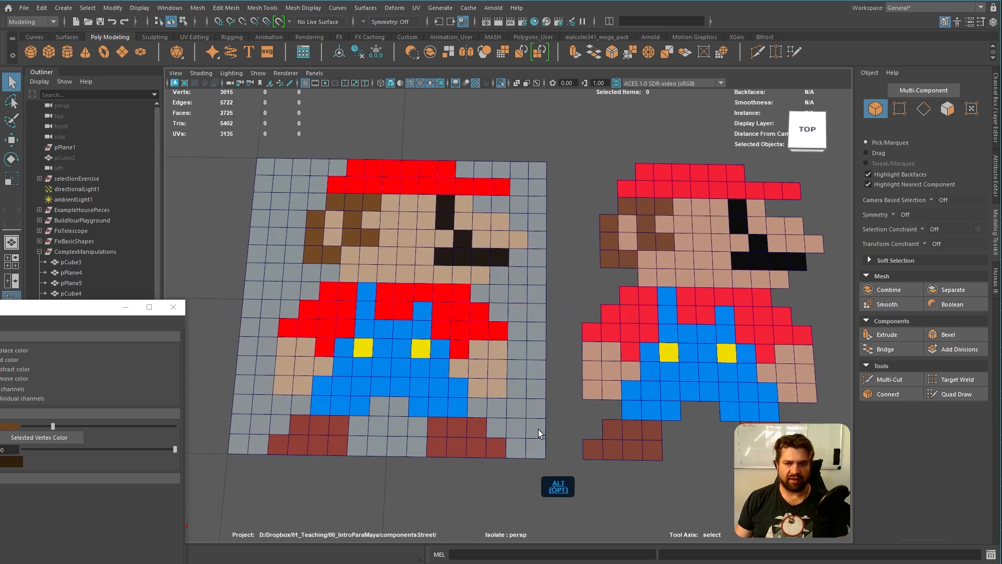
{"action": "right_click_drag", "start_coordinate": [294, 199], "coordinate": [409, 260], "text": "alt"}
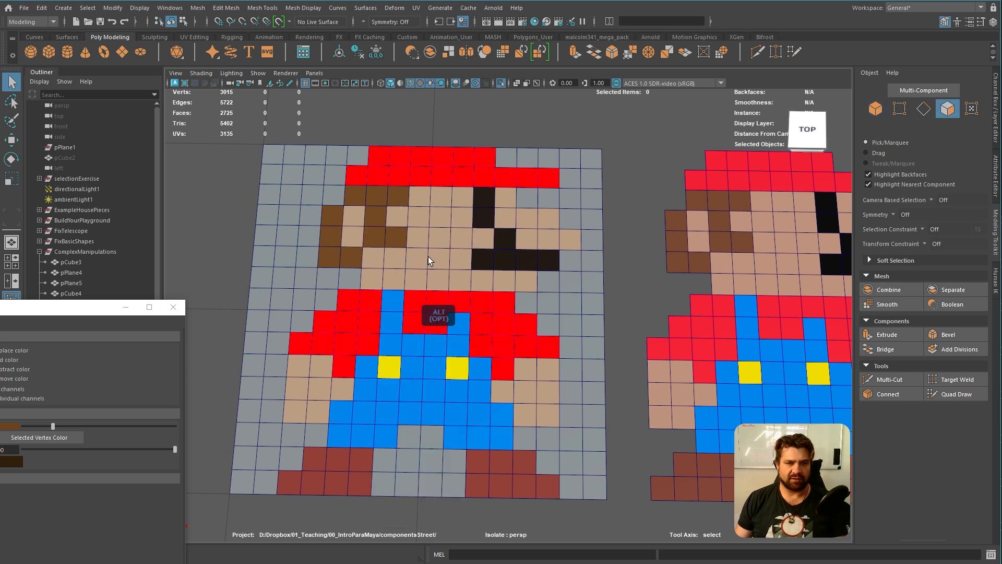
{"action": "key", "text": "Tab"}
{"action": "mouse_move", "coordinate": [268, 155]}
{"action": "left_mouse_down"}
{"action": "mouse_move", "coordinate": [357, 156]}
{"action": "mouse_move", "coordinate": [276, 194]}
{"action": "mouse_move", "coordinate": [332, 195]}
{"action": "mouse_move", "coordinate": [265, 212]}
{"action": "mouse_move", "coordinate": [300, 250]}
{"action": "left_mouse_up"}
{"action": "right_click_drag", "start_coordinate": [311, 184], "coordinate": [349, 165]}
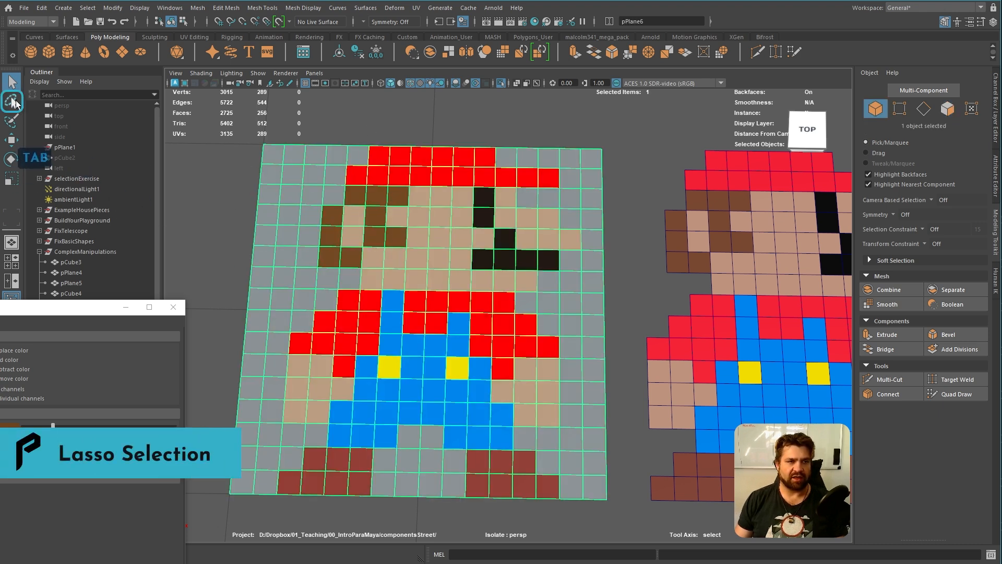
Lasso-select the grey background faces to the left of the hat, hair and chin, down beside the shirt's shoulder
{"action": "left_click", "coordinate": [13, 101]}
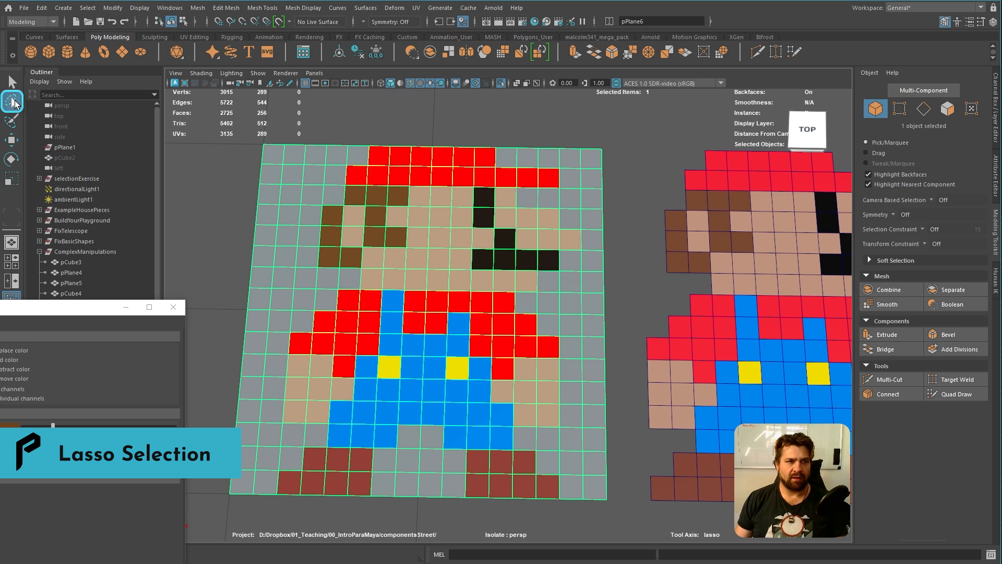
{"action": "right_click_drag", "start_coordinate": [295, 168], "coordinate": [296, 200]}
{"action": "middle_click_drag", "start_coordinate": [264, 171], "coordinate": [329, 179], "text": "alt"}
{"action": "mouse_move", "coordinate": [320, 139]}
{"action": "left_mouse_down"}
{"action": "mouse_move", "coordinate": [415, 138]}
{"action": "mouse_move", "coordinate": [403, 194]}
{"action": "mouse_move", "coordinate": [385, 207]}
{"action": "mouse_move", "coordinate": [380, 282]}
{"action": "mouse_move", "coordinate": [325, 279]}
{"action": "left_mouse_up"}
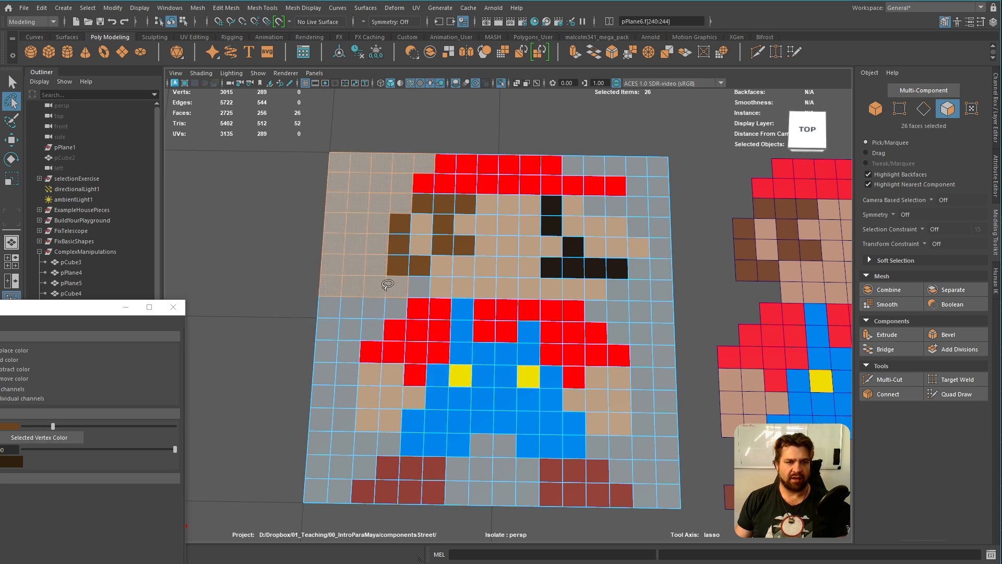
{"action": "left_click", "coordinate": [421, 286], "text": "shift"}
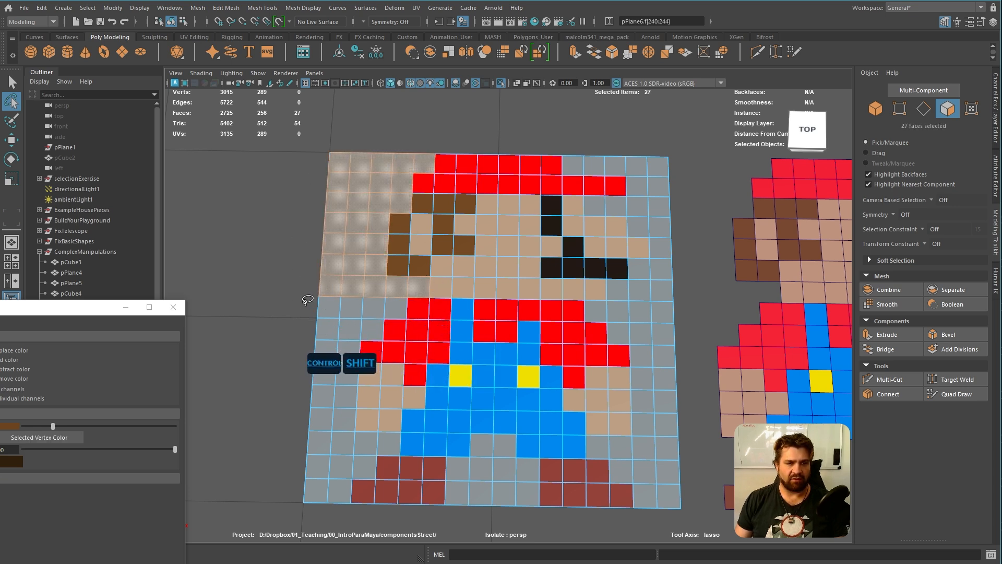
{"action": "mouse_move", "coordinate": [308, 302]}
{"action": "left_mouse_down", "text": "ctrl+shift"}
{"action": "mouse_move", "coordinate": [379, 306]}
{"action": "mouse_move", "coordinate": [335, 291]}
{"action": "mouse_move", "coordinate": [303, 322]}
{"action": "mouse_move", "coordinate": [369, 331]}
{"action": "mouse_move", "coordinate": [305, 340]}
{"action": "left_mouse_up", "text": "ctrl+shift"}
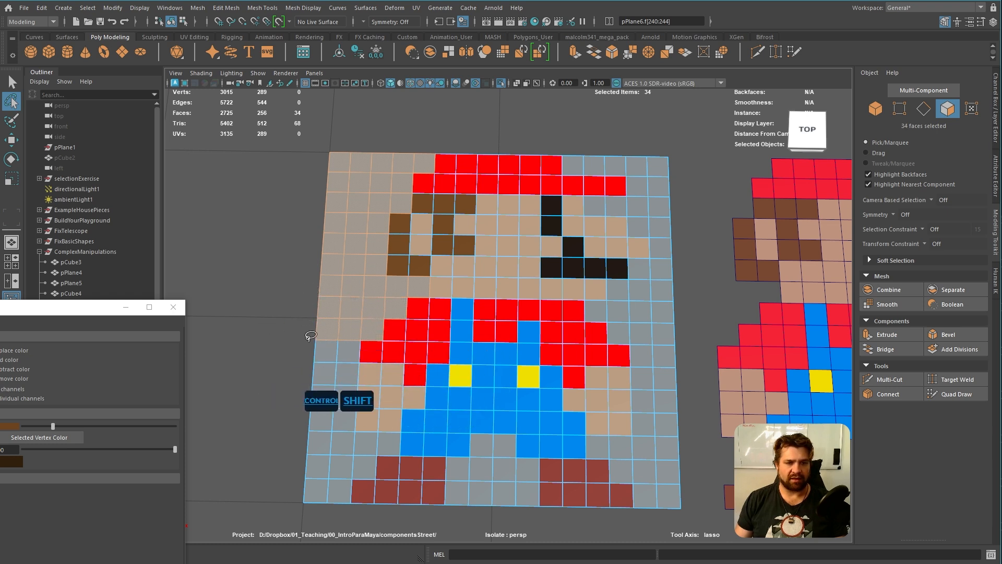
Add the remaining grey background faces beside the arm, around and between the legs, and right of the figure to the selection
{"action": "mouse_move", "coordinate": [278, 306]}
{"action": "left_mouse_down", "text": "ctrl+shift"}
{"action": "mouse_move", "coordinate": [282, 433]}
{"action": "mouse_move", "coordinate": [304, 499]}
{"action": "mouse_move", "coordinate": [439, 528]}
{"action": "mouse_move", "coordinate": [437, 434]}
{"action": "mouse_move", "coordinate": [454, 423]}
{"action": "left_mouse_up", "text": "ctrl+shift"}
{"action": "middle_click_drag", "start_coordinate": [454, 422], "coordinate": [468, 289], "text": "alt"}
{"action": "scroll", "coordinate": [469, 289], "scroll_direction": "up", "scroll_amount": 5, "text": "alt"}
{"action": "mouse_move", "coordinate": [306, 298]}
{"action": "left_mouse_down", "text": "ctrl+shift"}
{"action": "mouse_move", "coordinate": [337, 292]}
{"action": "mouse_move", "coordinate": [353, 312]}
{"action": "mouse_move", "coordinate": [327, 343]}
{"action": "left_mouse_up", "text": "ctrl+shift"}
{"action": "mouse_move", "coordinate": [630, 347]}
{"action": "middle_mouse_down", "text": "alt"}
{"action": "mouse_move", "coordinate": [494, 305]}
{"action": "mouse_move", "coordinate": [423, 308]}
{"action": "middle_mouse_up", "text": "alt"}
{"action": "mouse_move", "coordinate": [281, 399]}
{"action": "left_mouse_down", "text": "ctrl+shift"}
{"action": "mouse_move", "coordinate": [283, 364]}
{"action": "mouse_move", "coordinate": [320, 289]}
{"action": "mouse_move", "coordinate": [365, 276]}
{"action": "mouse_move", "coordinate": [454, 360]}
{"action": "left_mouse_up", "text": "ctrl+shift"}
{"action": "middle_click_drag", "start_coordinate": [577, 340], "coordinate": [526, 378], "text": "alt"}
{"action": "mouse_move", "coordinate": [588, 448]}
{"action": "left_mouse_down", "text": "ctrl+shift"}
{"action": "mouse_move", "coordinate": [449, 354]}
{"action": "mouse_move", "coordinate": [548, 125]}
{"action": "mouse_move", "coordinate": [564, 127]}
{"action": "left_mouse_up", "text": "ctrl+shift"}
{"action": "middle_click_drag", "start_coordinate": [647, 191], "coordinate": [610, 290], "text": "alt"}
{"action": "mouse_move", "coordinate": [608, 462]}
{"action": "left_mouse_down", "text": "ctrl+shift"}
{"action": "mouse_move", "coordinate": [479, 437]}
{"action": "mouse_move", "coordinate": [466, 408]}
{"action": "mouse_move", "coordinate": [560, 324]}
{"action": "mouse_move", "coordinate": [549, 263]}
{"action": "mouse_move", "coordinate": [460, 214]}
{"action": "mouse_move", "coordinate": [526, 191]}
{"action": "mouse_move", "coordinate": [466, 147]}
{"action": "mouse_move", "coordinate": [494, 113]}
{"action": "mouse_move", "coordinate": [624, 134]}
{"action": "left_mouse_up", "text": "ctrl+shift"}
{"action": "right_click_drag", "start_coordinate": [638, 271], "coordinate": [575, 314], "text": "alt"}
{"action": "middle_click_drag", "start_coordinate": [574, 317], "coordinate": [671, 192], "text": "alt"}
{"action": "left_click_drag", "start_coordinate": [691, 316], "coordinate": [713, 303], "text": "alt"}
Delete the selected background faces and return the trimmed Mario mesh to object mode
{"action": "middle_click_drag", "start_coordinate": [706, 314], "coordinate": [694, 351], "text": "alt"}
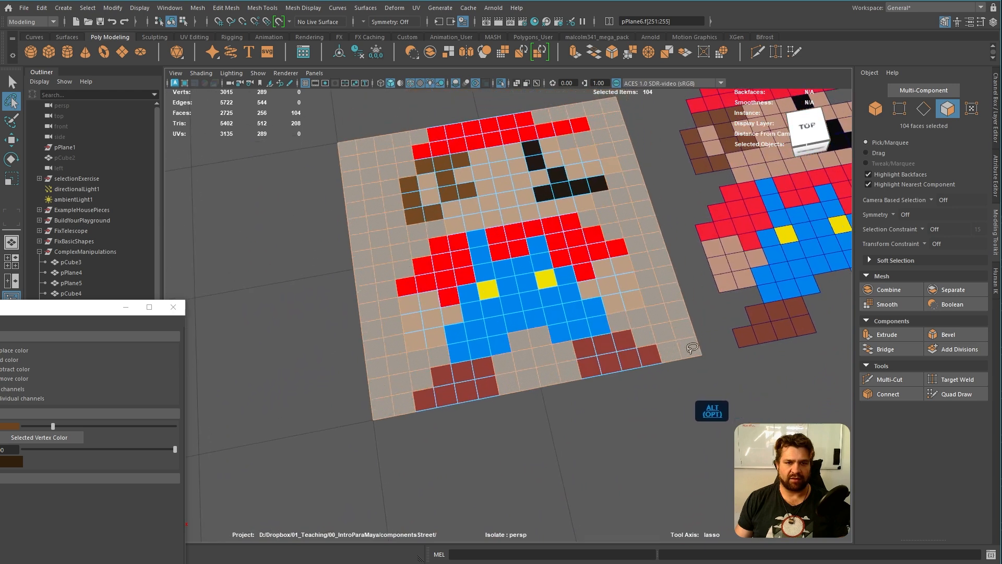
{"action": "right_click_drag", "start_coordinate": [695, 352], "coordinate": [688, 378], "text": "alt"}
{"action": "middle_click_drag", "start_coordinate": [688, 378], "coordinate": [684, 388], "text": "alt"}
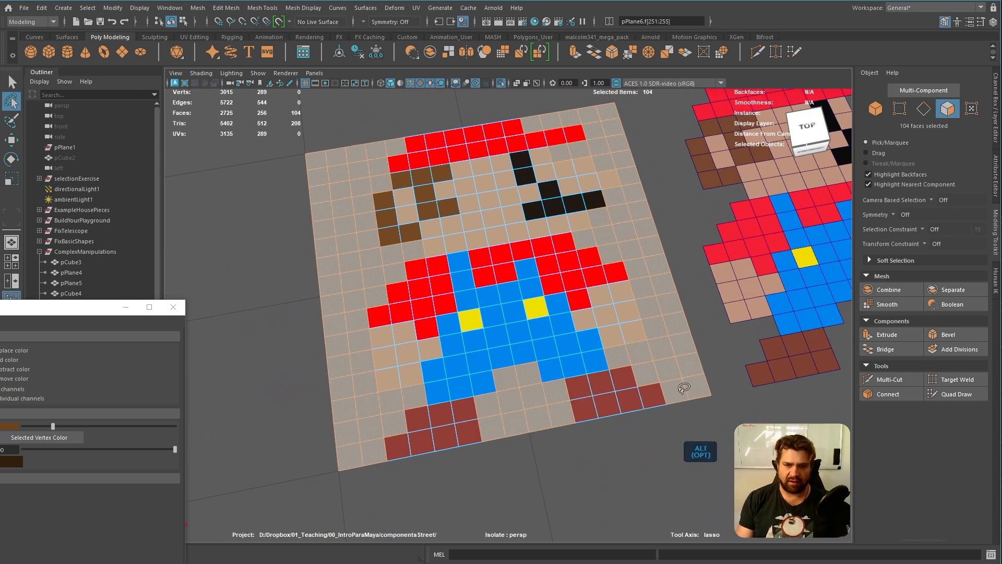
{"action": "key", "text": "Delete"}
{"action": "left_click_drag", "start_coordinate": [712, 390], "coordinate": [610, 372], "text": "alt"}
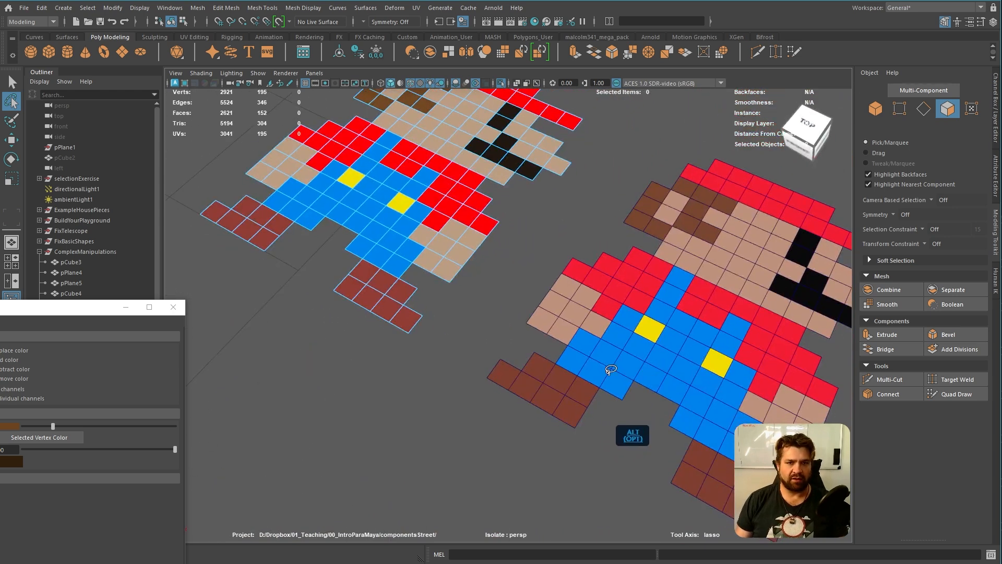
{"action": "middle_click_drag", "start_coordinate": [527, 315], "coordinate": [522, 374], "text": "alt"}
{"action": "right_click_drag", "start_coordinate": [521, 374], "coordinate": [465, 327], "text": "alt"}
{"action": "key", "text": "q"}
{"action": "left_click", "coordinate": [498, 228]}
Turn off the isolated view so the rest of the exercise scene is displayed
{"action": "mouse_move", "coordinate": [498, 229]}
{"action": "right_mouse_down"}
{"action": "mouse_move", "coordinate": [594, 212]}
{"action": "mouse_move", "coordinate": [508, 216]}
{"action": "right_mouse_up"}
{"action": "left_click_drag", "start_coordinate": [508, 216], "coordinate": [593, 239], "text": "alt"}
{"action": "middle_click_drag", "start_coordinate": [593, 238], "coordinate": [600, 328], "text": "alt"}
{"action": "right_click_drag", "start_coordinate": [600, 329], "coordinate": [694, 376], "text": "alt"}
{"action": "middle_click_drag", "start_coordinate": [596, 261], "coordinate": [595, 248], "text": "alt"}
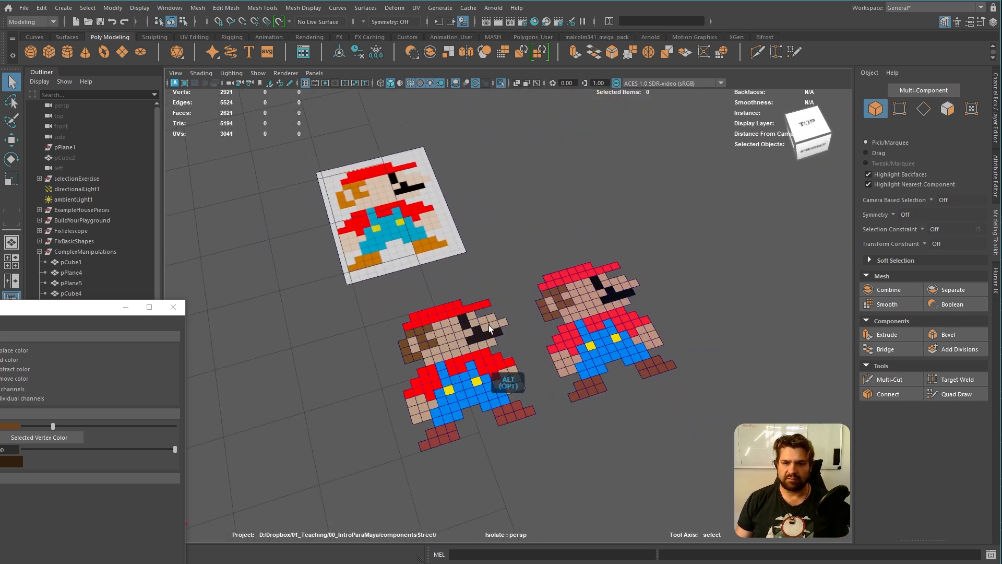
{"action": "key", "text": "ctrl+1"}
{"action": "key", "text": "ctrl+1"}
Select all the finished flat practice meshes, including the Mario patterns, and hide them, leaving only the two rounded cylinder examples
{"action": "right_click_drag", "start_coordinate": [595, 334], "coordinate": [553, 316], "text": "alt"}
{"action": "left_click_drag", "start_coordinate": [552, 316], "coordinate": [422, 297], "text": "alt"}
{"action": "middle_click_drag", "start_coordinate": [421, 297], "coordinate": [460, 294], "text": "alt"}
{"action": "left_click_drag", "start_coordinate": [459, 326], "coordinate": [482, 359], "text": "alt"}
{"action": "middle_click_drag", "start_coordinate": [376, 339], "coordinate": [557, 280], "text": "alt"}
{"action": "left_click_drag", "start_coordinate": [538, 337], "coordinate": [600, 322], "text": "alt"}
{"action": "middle_click_drag", "start_coordinate": [652, 327], "coordinate": [611, 343], "text": "alt"}
{"action": "left_click_drag", "start_coordinate": [547, 360], "coordinate": [617, 364], "text": "alt"}
{"action": "right_click_drag", "start_coordinate": [617, 365], "coordinate": [603, 358], "text": "alt"}
{"action": "left_click_drag", "start_coordinate": [324, 146], "coordinate": [573, 419]}
{"action": "right_click_drag", "start_coordinate": [595, 411], "coordinate": [633, 420], "text": "alt"}
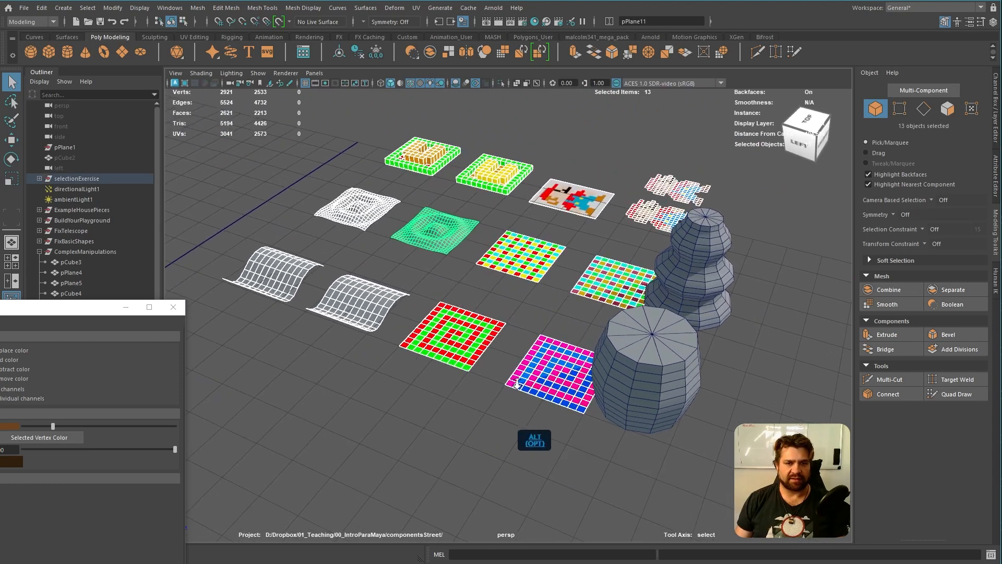
{"action": "middle_click_drag", "start_coordinate": [515, 355], "coordinate": [511, 374], "text": "alt"}
{"action": "mouse_move", "coordinate": [496, 380]}
{"action": "left_mouse_down", "text": "alt"}
{"action": "mouse_move", "coordinate": [516, 384]}
{"action": "mouse_move", "coordinate": [499, 380]}
{"action": "left_mouse_up", "text": "alt"}
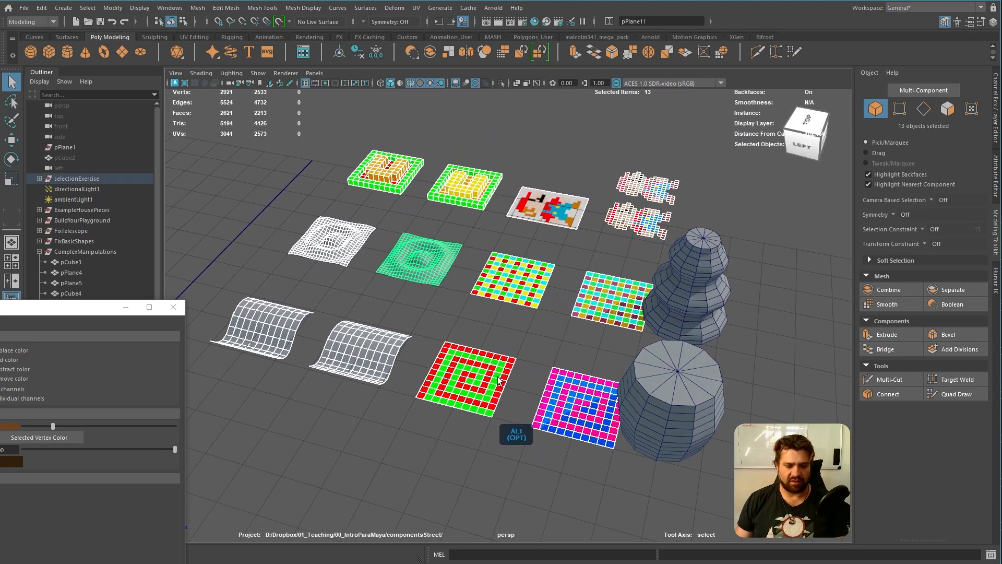
{"action": "key", "text": "h"}
Create a new polygon cylinder at the scene origin
{"action": "left_click_drag", "start_coordinate": [584, 302], "coordinate": [549, 313], "text": "alt"}
{"action": "middle_click_drag", "start_coordinate": [552, 345], "coordinate": [526, 306], "text": "alt"}
{"action": "left_click_drag", "start_coordinate": [584, 341], "coordinate": [439, 345], "text": "alt"}
{"action": "middle_click_drag", "start_coordinate": [438, 345], "coordinate": [529, 335], "text": "alt"}
{"action": "left_click", "coordinate": [544, 395]}
{"action": "right_click", "coordinate": [478, 352], "text": "shift"}
{"action": "right_click_drag", "start_coordinate": [478, 351], "coordinate": [423, 350], "text": "shift"}
{"action": "right_click_drag", "start_coordinate": [518, 353], "coordinate": [451, 340], "text": "alt"}
{"action": "middle_click_drag", "start_coordinate": [451, 339], "coordinate": [521, 367], "text": "alt"}
Move the new cylinder in front of the barrel-shaped example, snapped to the grid at X 60, Z 90
{"action": "key", "text": "w"}
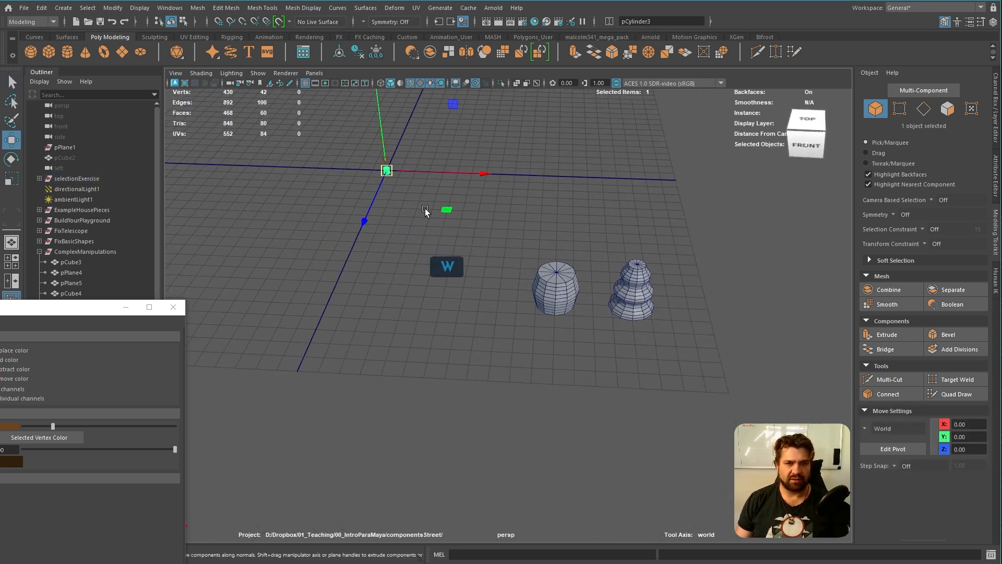
{"action": "left_click_drag", "start_coordinate": [448, 210], "coordinate": [612, 412]}
{"action": "key", "text": "x"}
{"action": "left_click_drag", "start_coordinate": [558, 371], "coordinate": [556, 358]}
{"action": "right_click_drag", "start_coordinate": [640, 386], "coordinate": [671, 419], "text": "alt"}
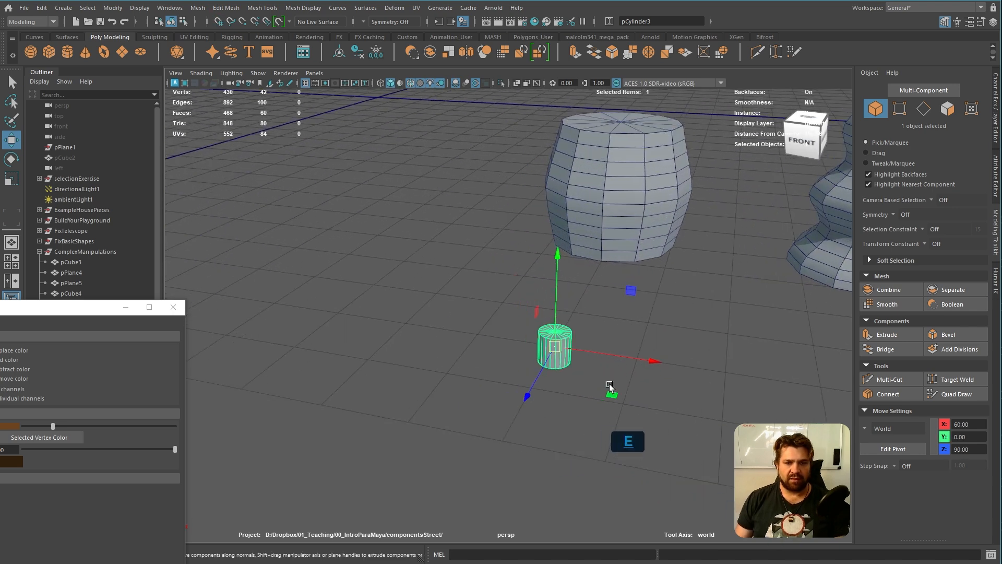
Scale the cylinder up uniformly to about the barrel example's size and raise its height subdivisions to add horizontal rows
{"action": "key", "text": "r"}
{"action": "left_click_drag", "start_coordinate": [556, 346], "coordinate": [735, 393]}
{"action": "middle_click_drag", "start_coordinate": [735, 395], "coordinate": [647, 411], "text": "alt"}
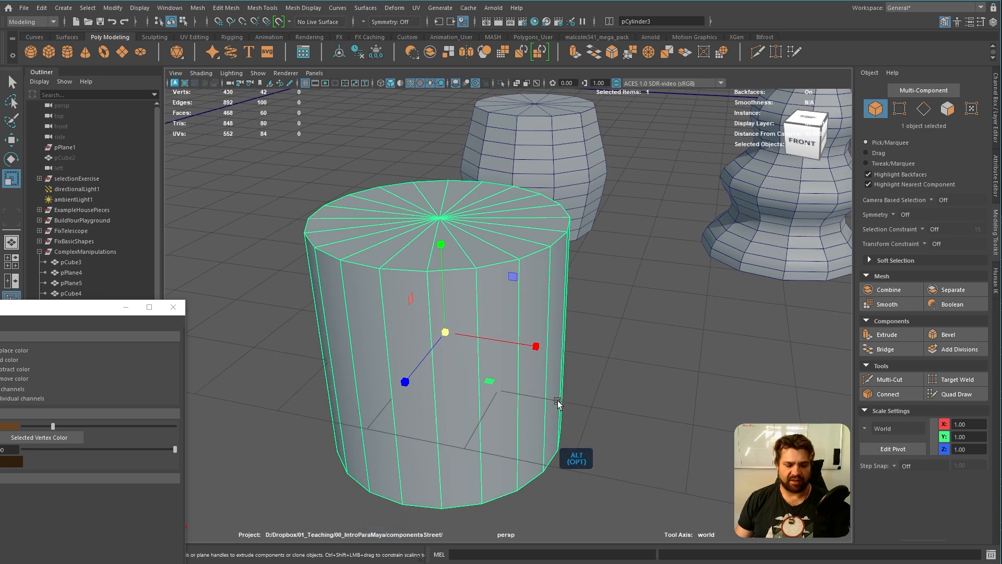
{"action": "key", "text": "t"}
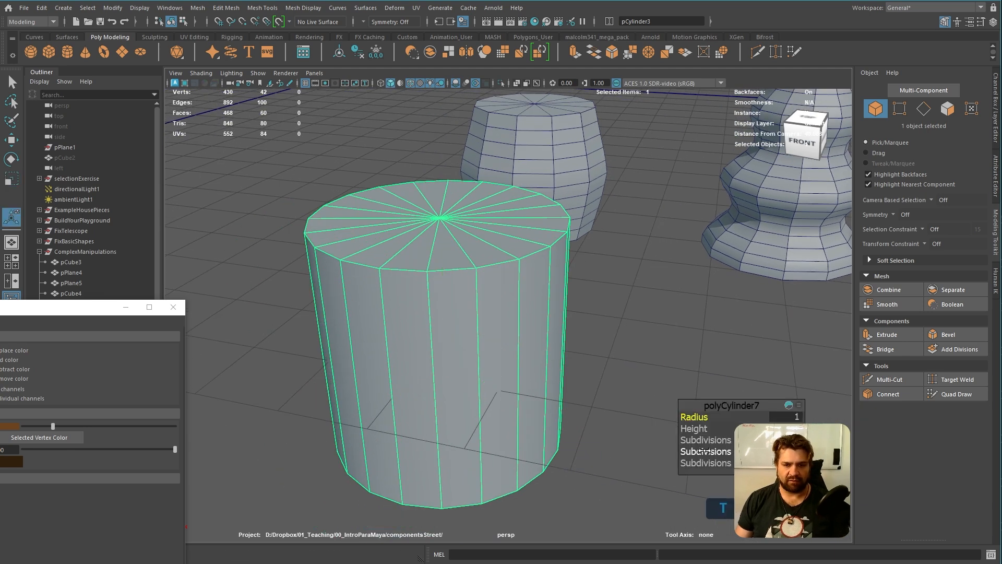
{"action": "left_click_drag", "start_coordinate": [714, 451], "coordinate": [770, 450]}
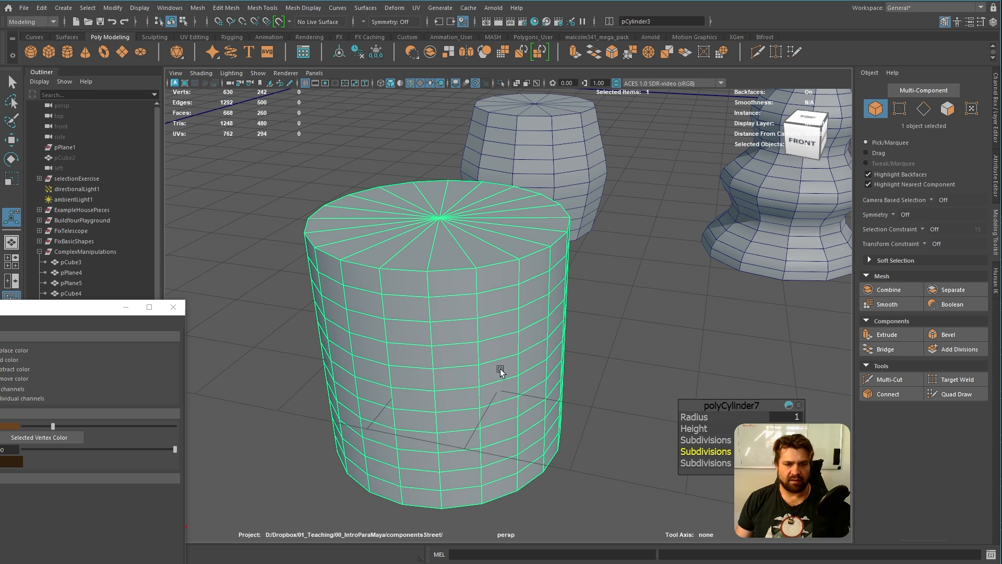
Select the horizontal edge loop around the cylinder's middle and turn on soft selection
{"action": "right_click", "coordinate": [478, 398]}
{"action": "left_click", "coordinate": [475, 426]}
{"action": "right_click_drag", "start_coordinate": [452, 399], "coordinate": [453, 389]}
{"action": "double_click", "coordinate": [455, 389]}
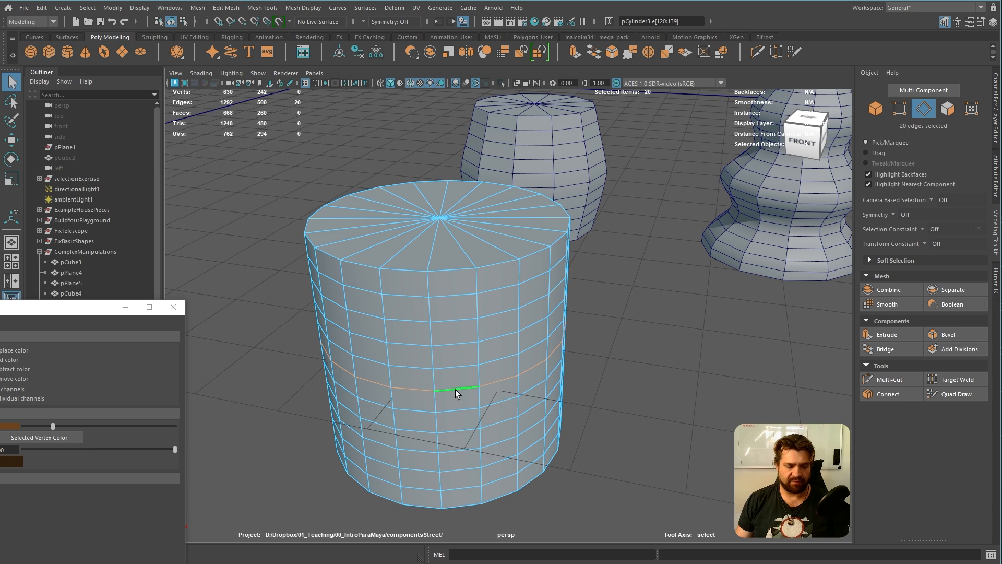
{"action": "key", "text": "b"}
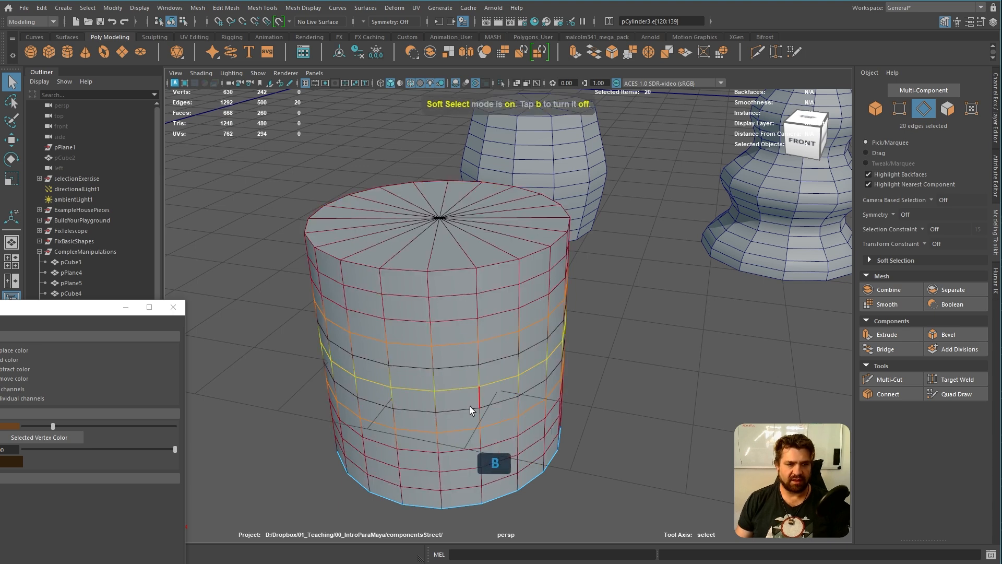
Close the vertex colour window and reset the Scale tool's soft selection settings to their defaults
{"action": "left_click", "coordinate": [177, 311]}
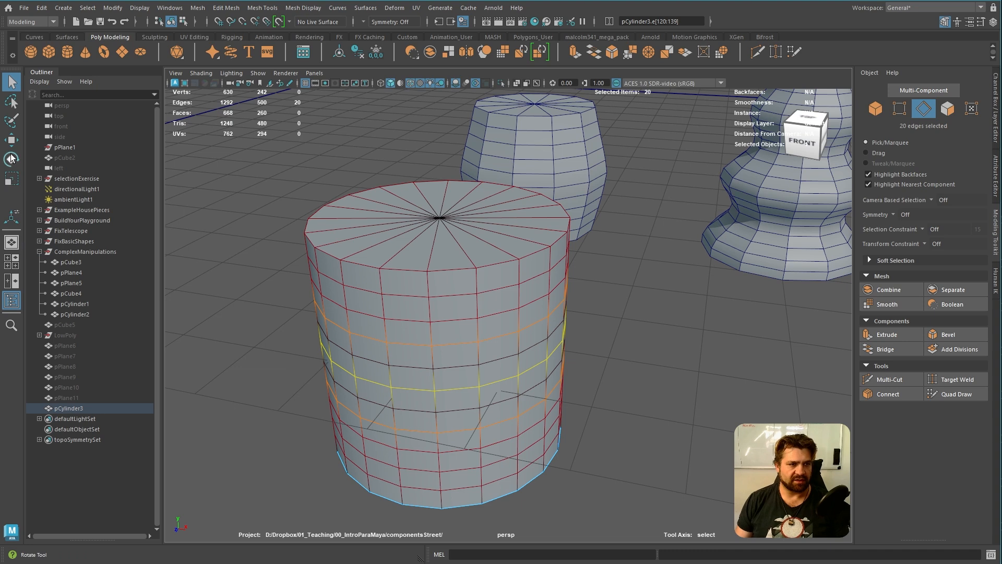
{"action": "double_click", "coordinate": [12, 181]}
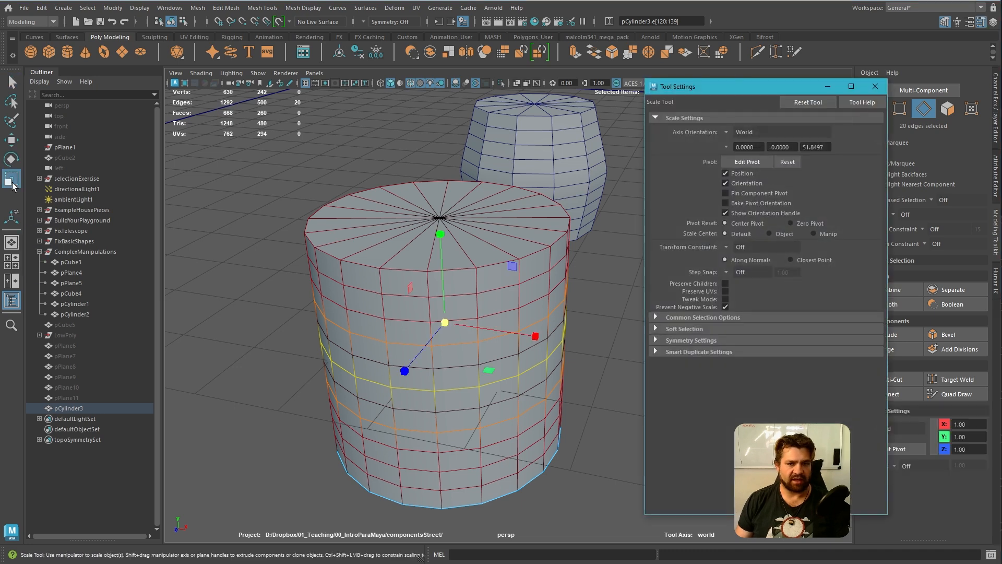
{"action": "left_click", "coordinate": [683, 329]}
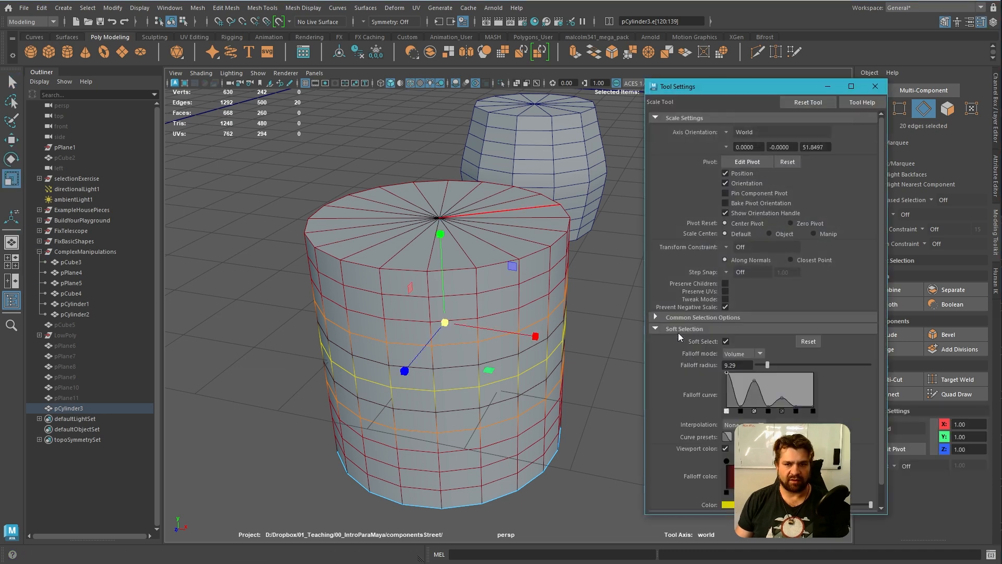
{"action": "left_click", "coordinate": [807, 341]}
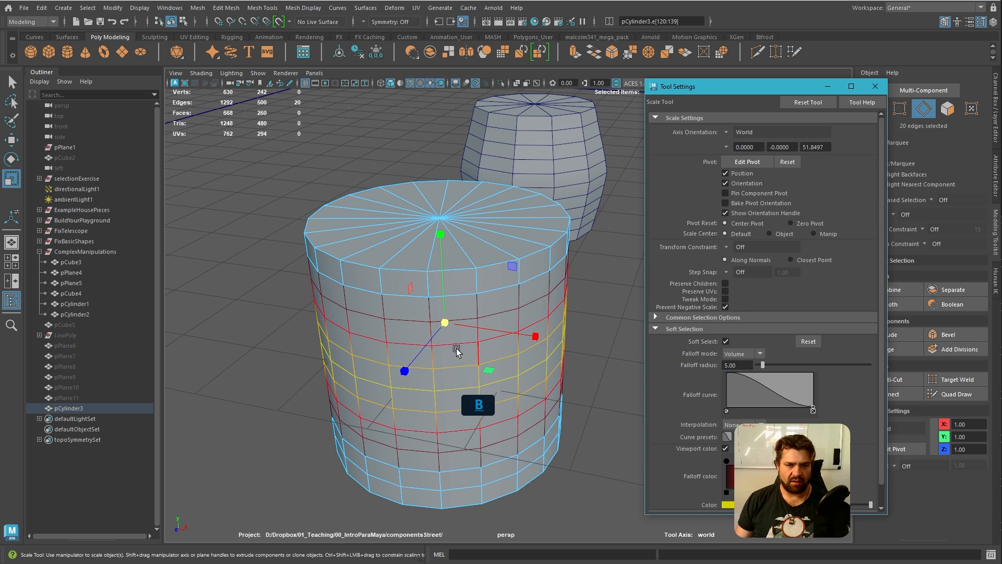
Widen the soft selection falloff radius to 10.83 so the influence reaches the cylinder's top and bottom
{"action": "middle_click_drag", "start_coordinate": [457, 351], "coordinate": [579, 386]}
{"action": "left_click_drag", "start_coordinate": [494, 373], "coordinate": [548, 447]}
{"action": "key", "text": "ctrl+z"}
{"action": "middle_click_drag", "start_coordinate": [491, 351], "coordinate": [642, 405]}
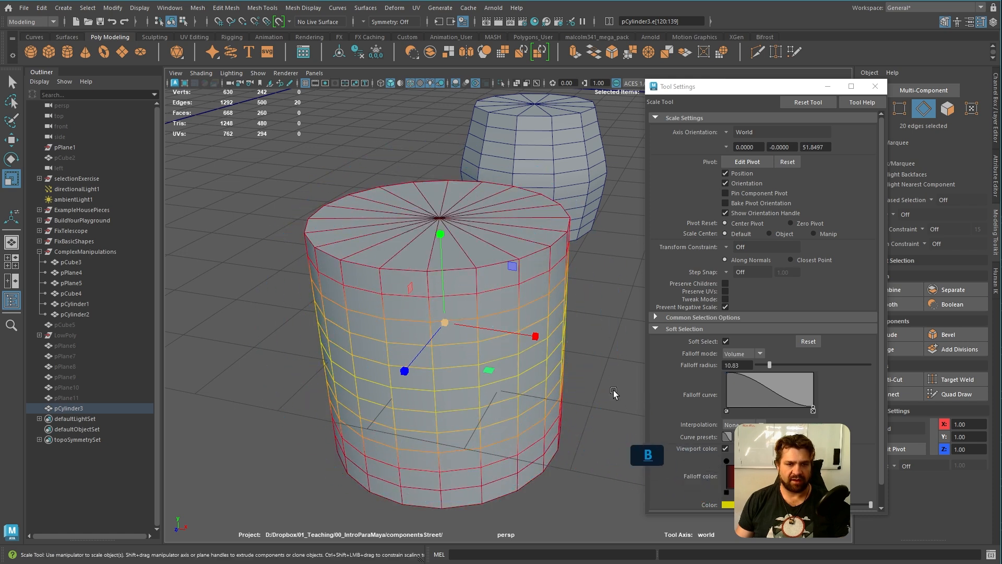
Try to bulge the cylinder by scaling its middle edge loop outward horizontally
{"action": "left_click_drag", "start_coordinate": [492, 369], "coordinate": [499, 374]}
{"action": "left_click_drag", "start_coordinate": [578, 465], "coordinate": [494, 376], "text": "alt"}
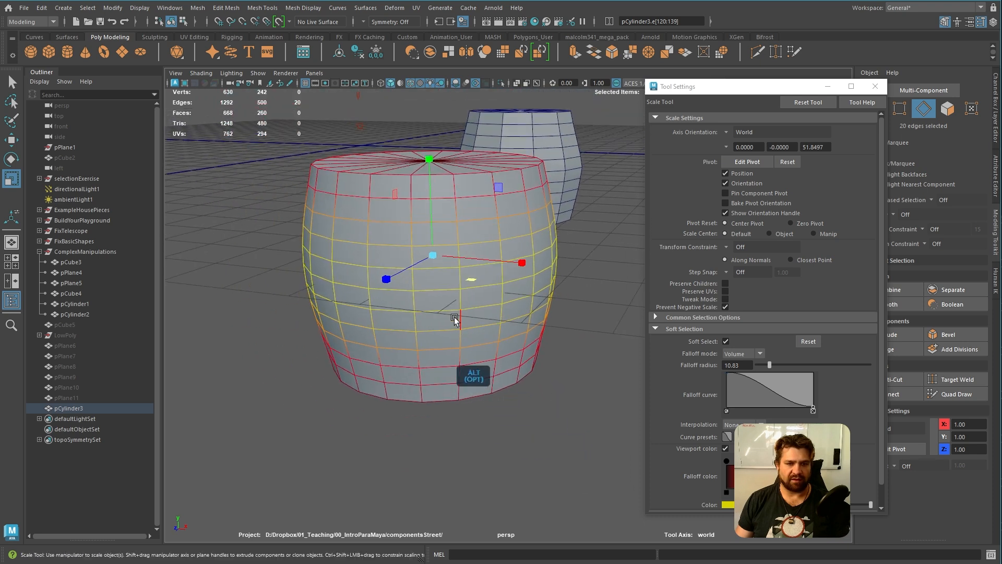
{"action": "key", "text": "ctrl+z"}
Select the ring of faces around the cylinder's middle and scale it outward horizontally into a barrel shape
{"action": "right_click_drag", "start_coordinate": [436, 292], "coordinate": [441, 321]}
{"action": "left_click", "coordinate": [426, 282]}
{"action": "left_click", "coordinate": [432, 294]}
{"action": "double_click", "coordinate": [401, 293], "text": "shift"}
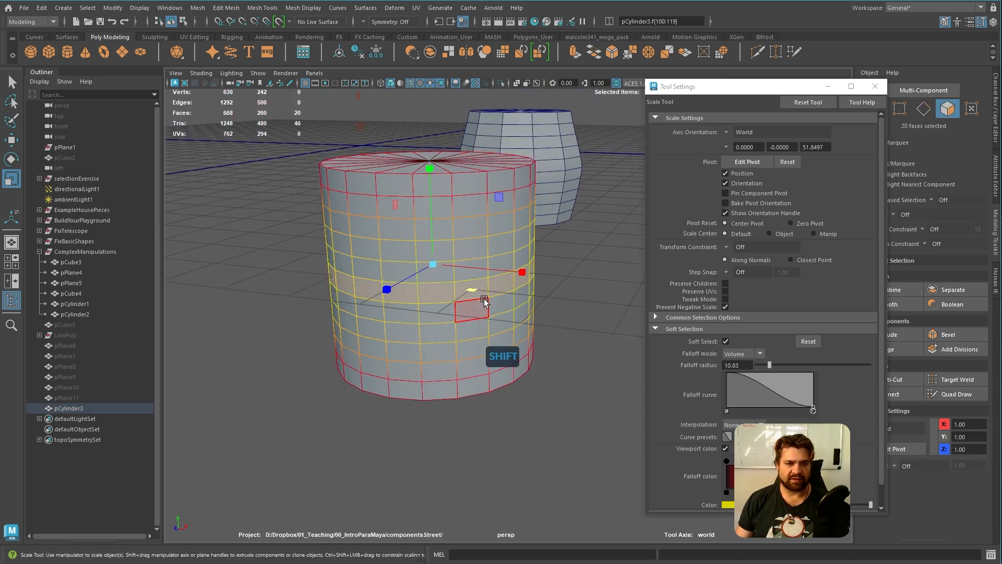
{"action": "middle_click_drag", "start_coordinate": [473, 290], "coordinate": [480, 290]}
{"action": "left_click_drag", "start_coordinate": [480, 290], "coordinate": [487, 331], "text": "alt"}
{"action": "right_click_drag", "start_coordinate": [518, 340], "coordinate": [560, 321]}
Narrow the whole barrel copy slightly across its width and depth, and deselect it
{"action": "left_click", "coordinate": [489, 388]}
{"action": "key", "text": "e"}
{"action": "key", "text": "t"}
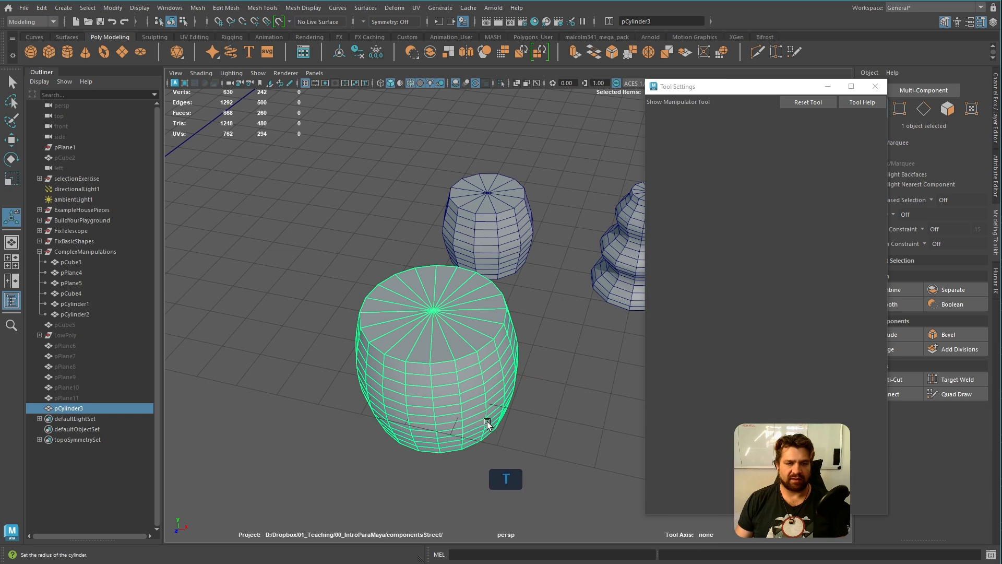
{"action": "key", "text": "w"}
{"action": "key", "text": "e"}
{"action": "key", "text": "r"}
{"action": "left_click_drag", "start_coordinate": [484, 428], "coordinate": [475, 424]}
{"action": "left_click", "coordinate": [566, 407]}
{"action": "left_click_drag", "start_coordinate": [565, 407], "coordinate": [423, 315], "text": "alt"}
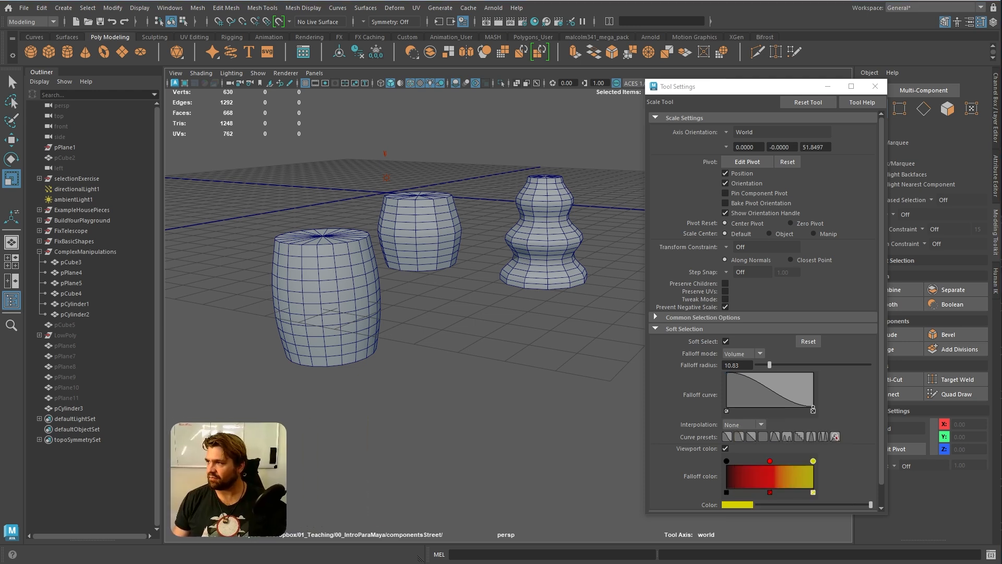
{"action": "mouse_move", "coordinate": [519, 360]}
{"action": "left_mouse_down", "text": "alt"}
{"action": "mouse_move", "coordinate": [553, 384]}
{"action": "mouse_move", "coordinate": [551, 412]}
{"action": "mouse_move", "coordinate": [527, 313]}
{"action": "mouse_move", "coordinate": [500, 360]}
{"action": "left_mouse_up", "text": "alt"}
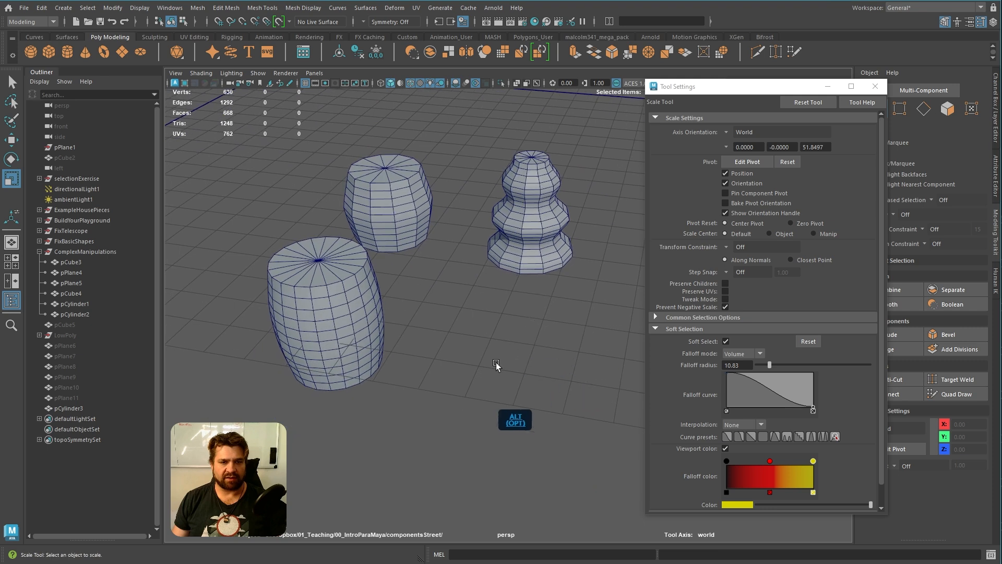
Create another polygon cylinder, scale it up uniformly and move it from the origin towards the two examples
{"action": "right_click", "coordinate": [475, 358], "text": "shift"}
{"action": "right_click_drag", "start_coordinate": [475, 359], "coordinate": [479, 417], "text": "shift"}
{"action": "key", "text": "r"}
{"action": "left_click_drag", "start_coordinate": [339, 167], "coordinate": [460, 228]}
{"action": "key", "text": "w"}
{"action": "left_click_drag", "start_coordinate": [339, 167], "coordinate": [387, 455]}
{"action": "key", "text": "x"}
{"action": "key", "text": "e"}
{"action": "key", "text": "r"}
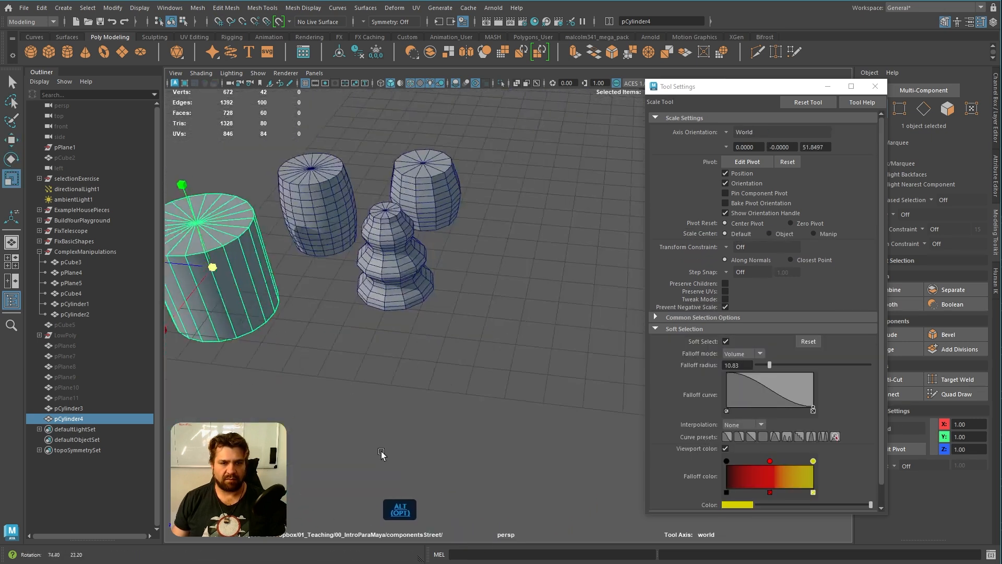
Narrow the new cylinder horizontally and place it in front of the stacked-bulge example at X 80, Z 89.59
{"action": "middle_click_drag", "start_coordinate": [388, 455], "coordinate": [468, 416], "text": "alt"}
{"action": "right_click_drag", "start_coordinate": [467, 415], "coordinate": [503, 417], "text": "alt"}
{"action": "left_click_drag", "start_coordinate": [276, 338], "coordinate": [288, 341]}
{"action": "key", "text": "w"}
{"action": "left_click_drag", "start_coordinate": [303, 291], "coordinate": [386, 298]}
{"action": "left_click_drag", "start_coordinate": [432, 365], "coordinate": [508, 349], "text": "alt"}
{"action": "middle_click_drag", "start_coordinate": [508, 349], "coordinate": [442, 403], "text": "alt"}
{"action": "right_click_drag", "start_coordinate": [443, 403], "coordinate": [462, 394], "text": "alt"}
Try several soft selection falloff curve presets, ending on the smooth one-way falloff
{"action": "left_click_drag", "start_coordinate": [808, 96], "coordinate": [776, 99]}
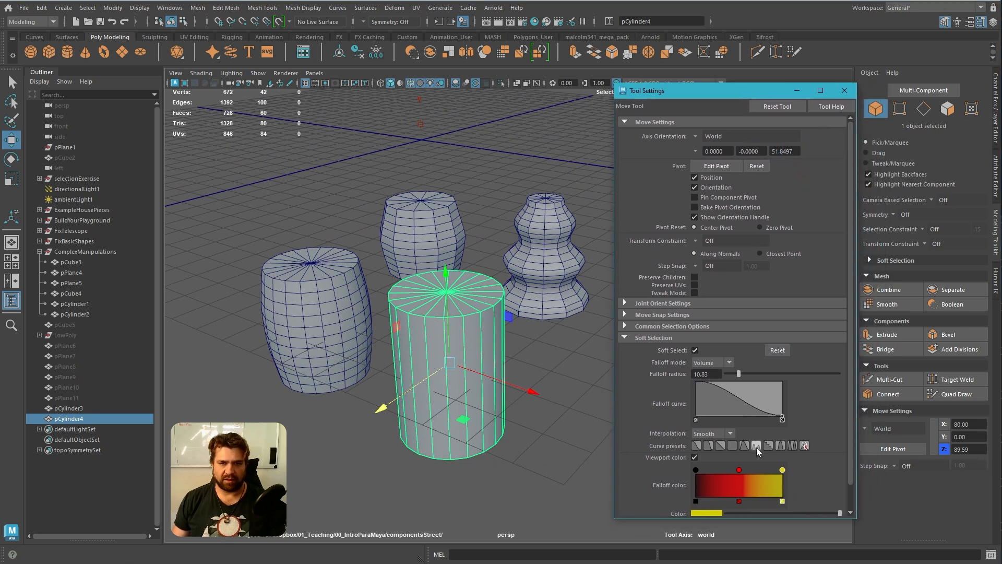
{"action": "left_click", "coordinate": [792, 447]}
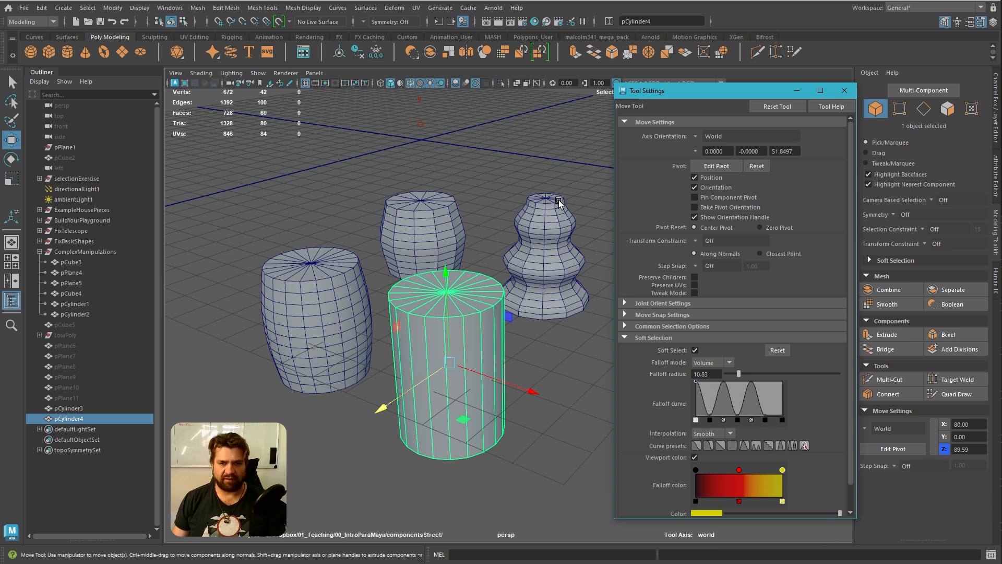
{"action": "left_click", "coordinate": [743, 447]}
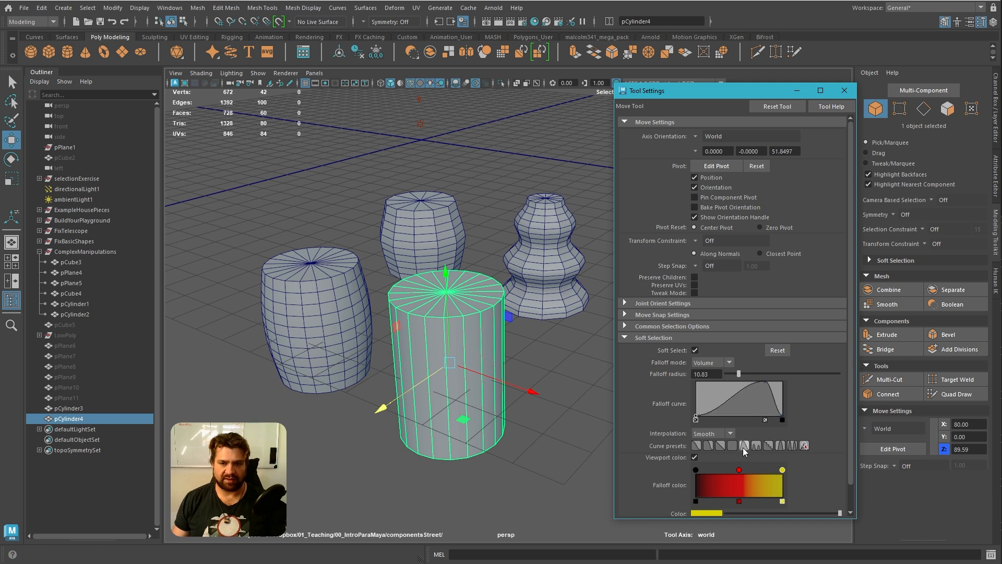
{"action": "left_click", "coordinate": [707, 447]}
{"action": "left_click", "coordinate": [696, 446]}
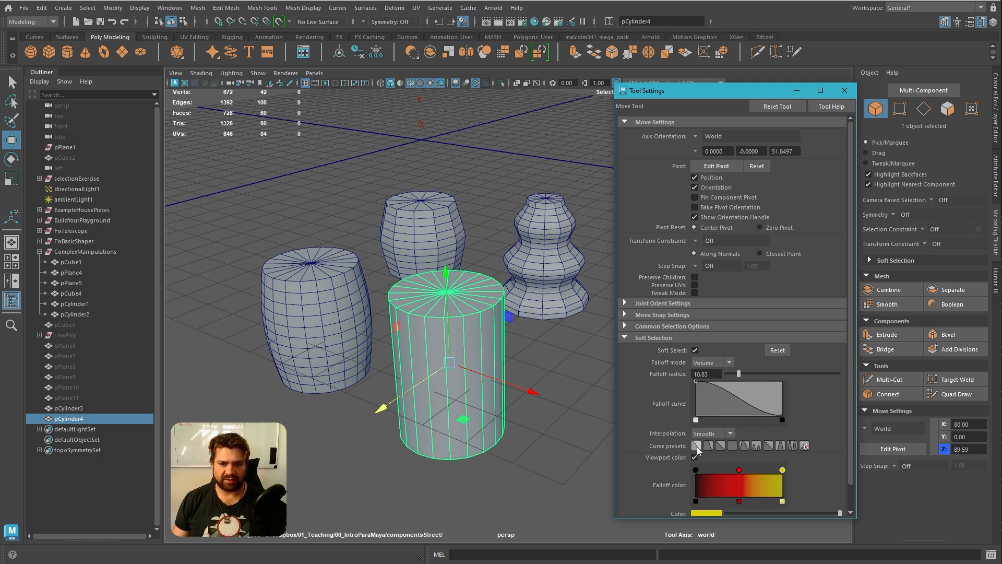
Move the tool settings window out of the way and set the new cylinder's height subdivisions to 11
{"action": "key", "text": "t"}
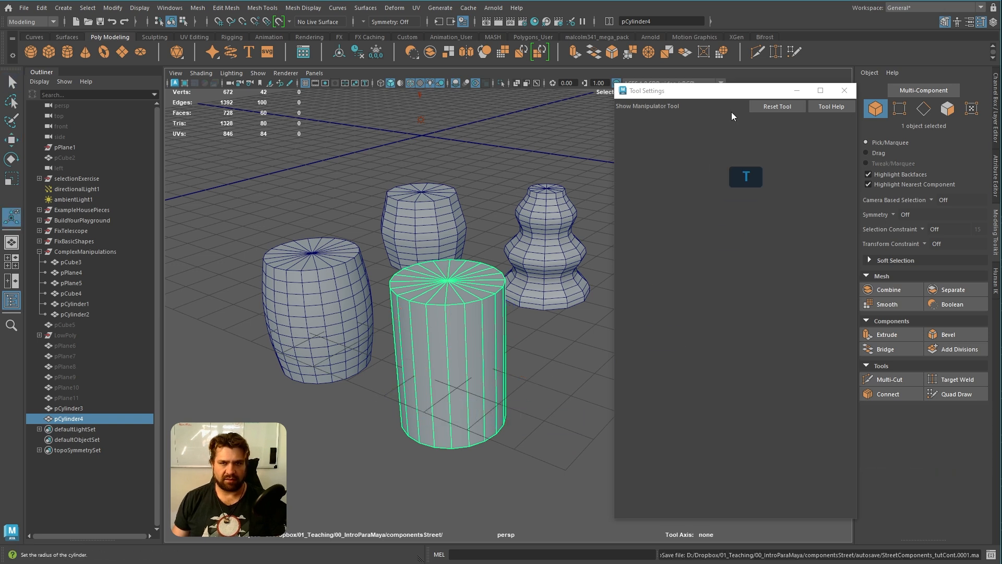
{"action": "left_click_drag", "start_coordinate": [730, 91], "coordinate": [0, 245]}
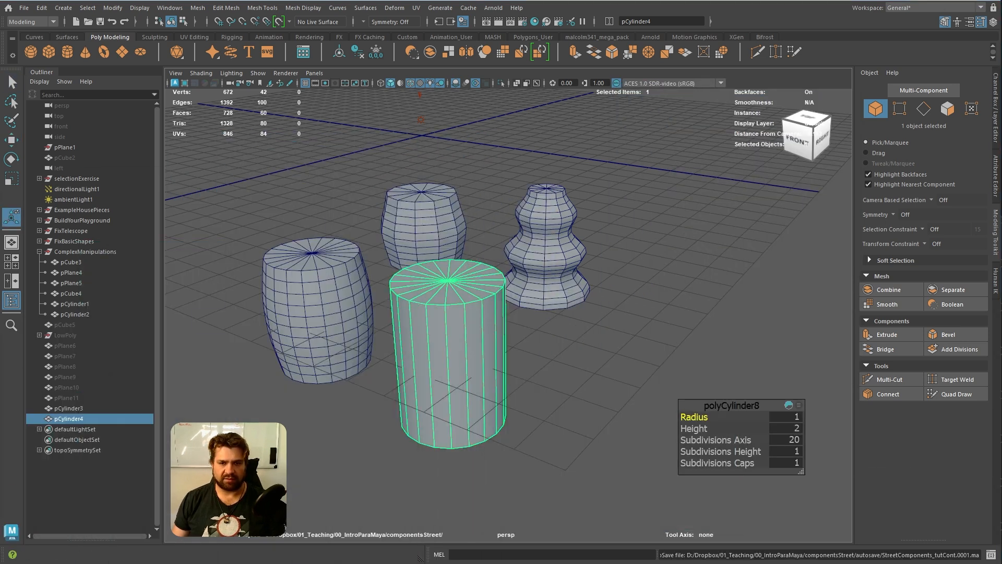
{"action": "left_click_drag", "start_coordinate": [712, 454], "coordinate": [763, 459]}
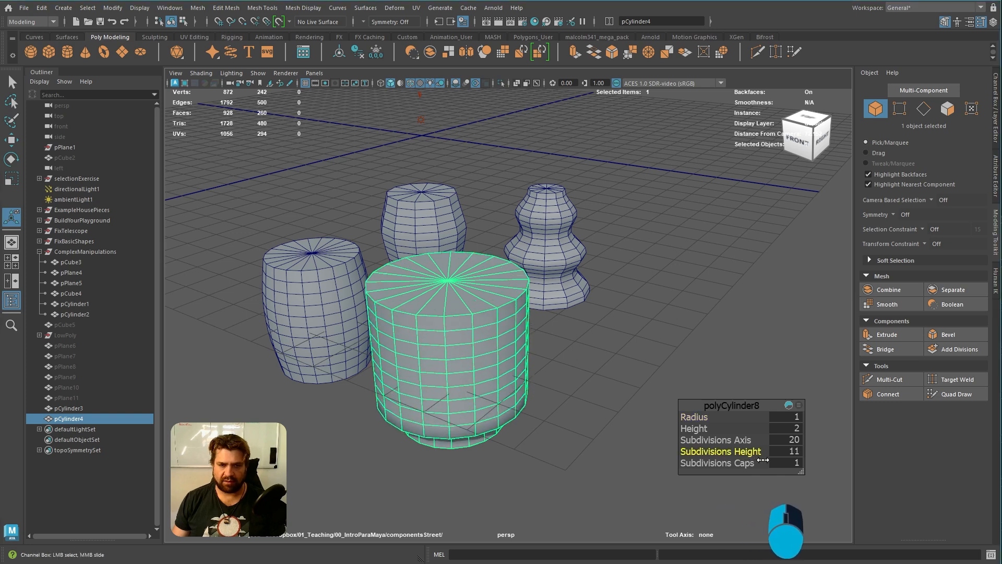
Delete the distorted new cylinder beside the barrel copy
{"action": "left_click_drag", "start_coordinate": [539, 393], "coordinate": [490, 365], "text": "alt"}
{"action": "right_click", "coordinate": [476, 327]}
{"action": "key", "text": "q"}
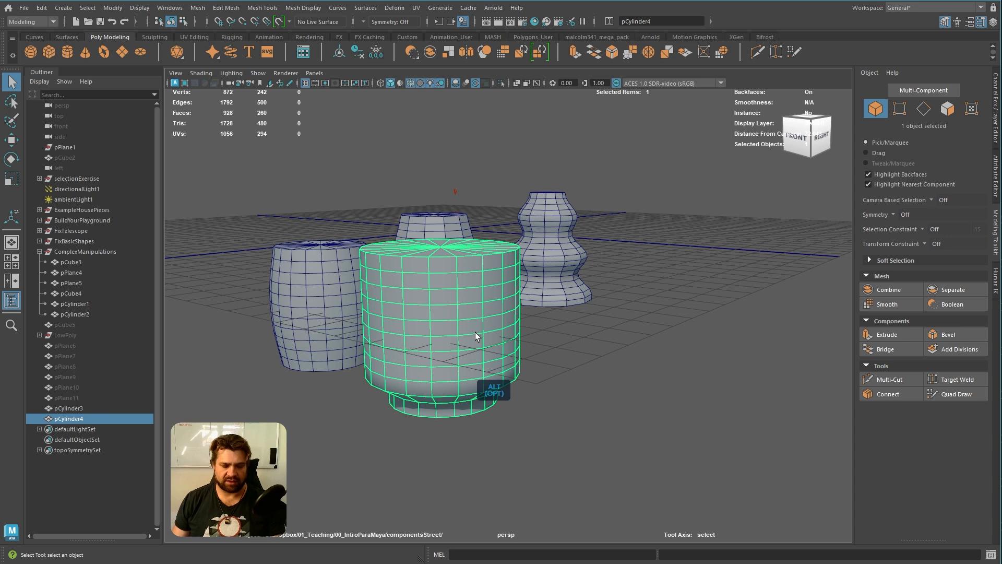
{"action": "key", "text": "t"}
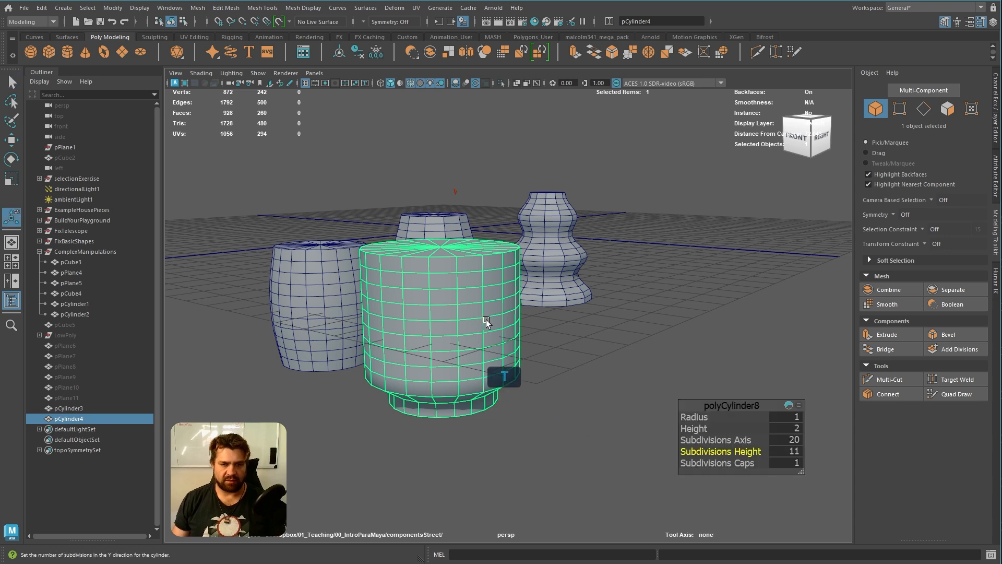
{"action": "left_click", "coordinate": [607, 390]}
{"action": "left_click", "coordinate": [454, 318]}
{"action": "key", "text": "Delete"}
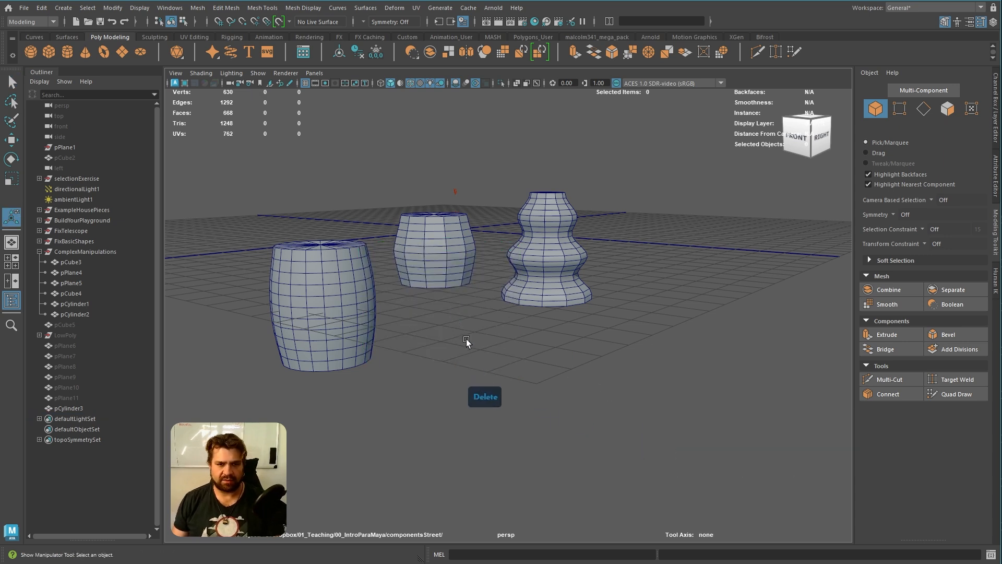
Create a fresh polygon cylinder at the scene origin and scale it up uniformly
{"action": "right_click_drag", "start_coordinate": [464, 350], "coordinate": [405, 349], "text": "shift"}
{"action": "left_click_drag", "start_coordinate": [470, 358], "coordinate": [495, 369], "text": "alt"}
{"action": "right_click_drag", "start_coordinate": [494, 369], "coordinate": [431, 335], "text": "alt"}
{"action": "middle_click_drag", "start_coordinate": [431, 335], "coordinate": [459, 361], "text": "alt"}
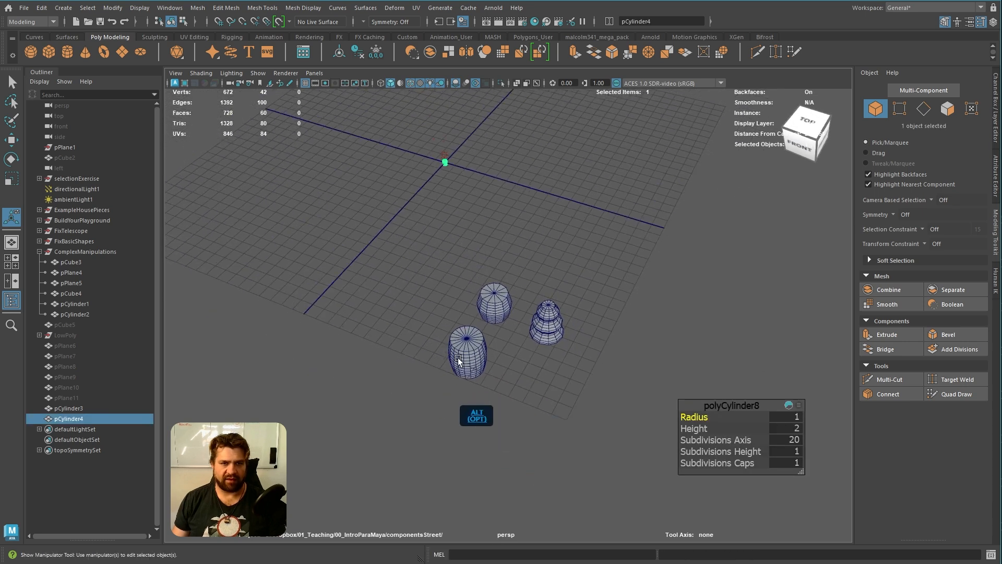
{"action": "left_click_drag", "start_coordinate": [459, 361], "coordinate": [475, 346], "text": "alt"}
{"action": "key", "text": "e"}
{"action": "key", "text": "r"}
{"action": "left_click_drag", "start_coordinate": [435, 197], "coordinate": [552, 401]}
Move the fresh cylinder next to the barrel copy at X 77.18, Z 87.01
{"action": "key", "text": "w"}
{"action": "right_click_drag", "start_coordinate": [557, 405], "coordinate": [691, 496], "text": "alt"}
{"action": "left_click_drag", "start_coordinate": [691, 496], "coordinate": [549, 310], "text": "alt"}
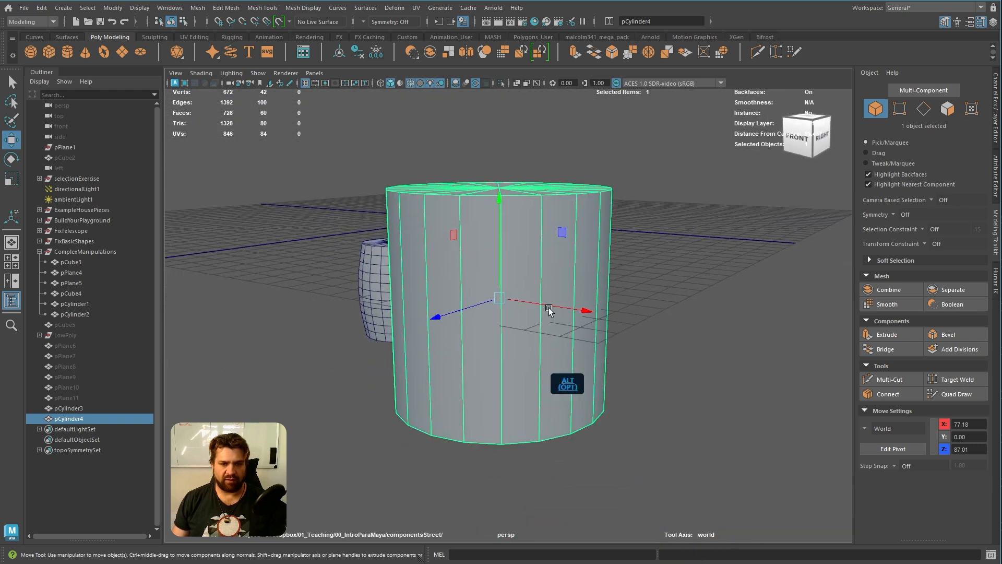
{"action": "middle_click_drag", "start_coordinate": [542, 364], "coordinate": [539, 389], "text": "alt"}
{"action": "right_click_drag", "start_coordinate": [539, 389], "coordinate": [546, 406], "text": "alt"}
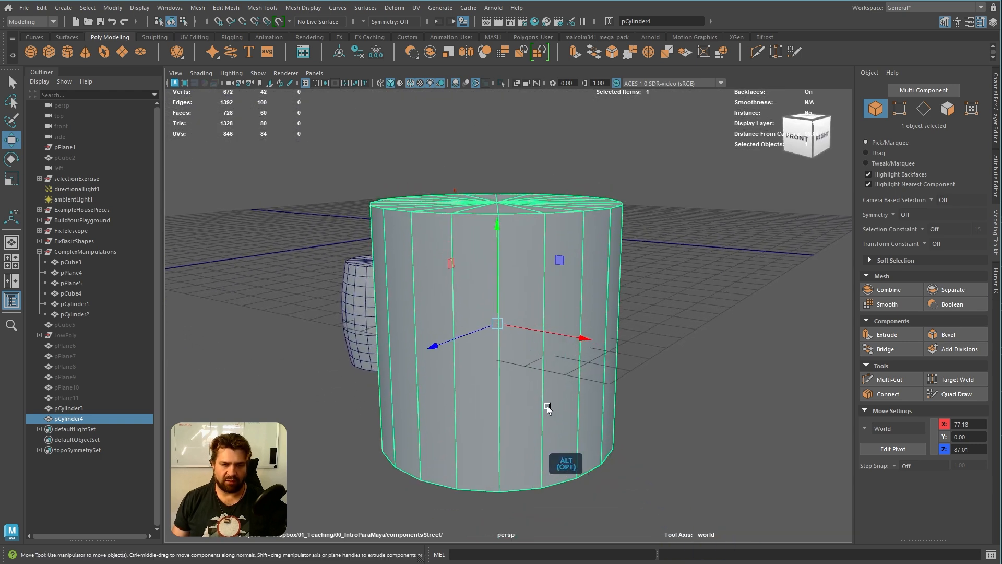
Raise the cylinder's height subdivisions to 10
{"action": "key", "text": "t"}
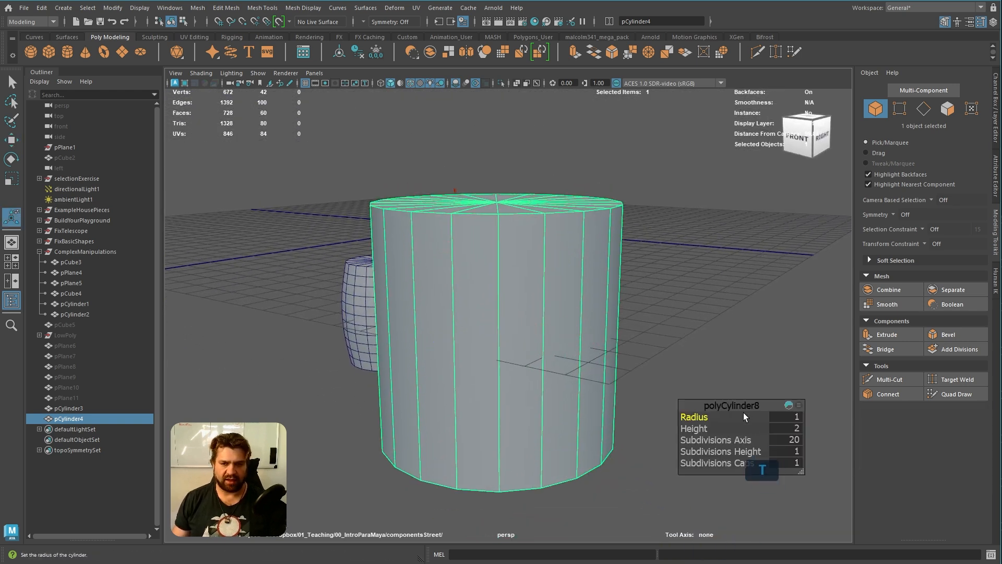
{"action": "left_click_drag", "start_coordinate": [705, 451], "coordinate": [749, 459]}
{"action": "right_click_drag", "start_coordinate": [565, 270], "coordinate": [607, 260]}
{"action": "left_click", "coordinate": [677, 298]}
{"action": "left_click", "coordinate": [554, 333]}
{"action": "key", "text": "w"}
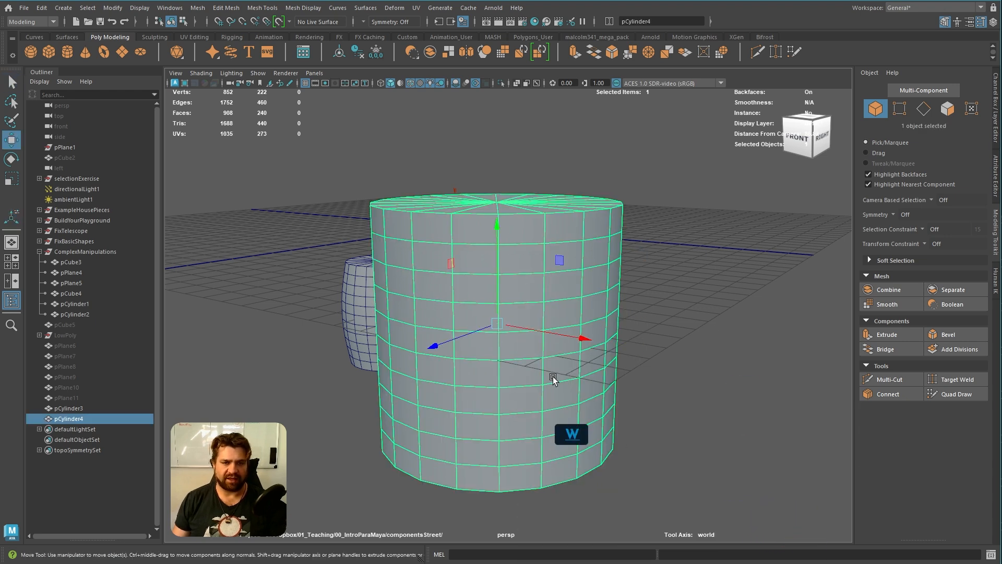
Scale the subdivided cylinder down to about the size of the neighbouring barrel copy
{"action": "key", "text": "r"}
{"action": "left_click_drag", "start_coordinate": [495, 326], "coordinate": [403, 304]}
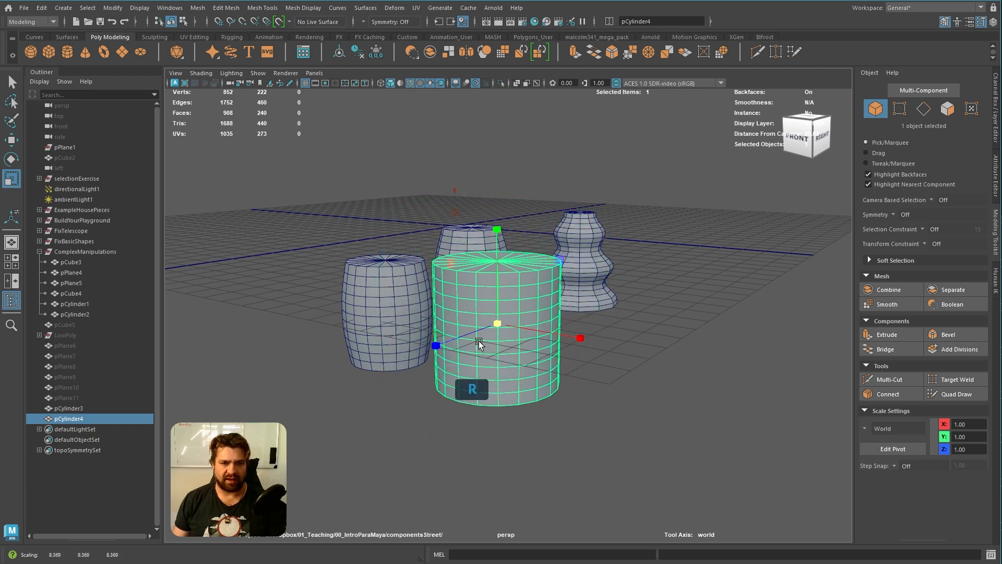
{"action": "left_click_drag", "start_coordinate": [483, 345], "coordinate": [508, 405], "text": "alt"}
{"action": "middle_click_drag", "start_coordinate": [508, 405], "coordinate": [502, 379], "text": "alt"}
{"action": "right_click_drag", "start_coordinate": [503, 386], "coordinate": [534, 431], "text": "alt"}
{"action": "left_click_drag", "start_coordinate": [525, 423], "coordinate": [534, 403]}
{"action": "right_click_drag", "start_coordinate": [535, 403], "coordinate": [541, 443], "text": "alt"}
Select the lowest ring of side faces and turn on soft selection with a wider falloff radius
{"action": "right_click_drag", "start_coordinate": [557, 314], "coordinate": [552, 372]}
{"action": "left_click", "coordinate": [490, 436]}
{"action": "double_click", "coordinate": [465, 442], "text": "shift"}
{"action": "key", "text": "b"}
{"action": "middle_click_drag", "start_coordinate": [481, 418], "coordinate": [652, 431]}
Open the Scale tool's settings, set them aside, and flare the cylinder's base slightly outward with soft selection
{"action": "double_click", "coordinate": [11, 178]}
{"action": "left_click_drag", "start_coordinate": [322, 102], "coordinate": [193, 90]}
{"action": "left_click", "coordinate": [308, 93]}
{"action": "key", "text": "b"}
{"action": "mouse_move", "coordinate": [508, 459]}
{"action": "middle_mouse_down"}
{"action": "mouse_move", "coordinate": [542, 472]}
{"action": "mouse_move", "coordinate": [522, 462]}
{"action": "middle_mouse_up"}
{"action": "left_click_drag", "start_coordinate": [523, 462], "coordinate": [528, 464]}
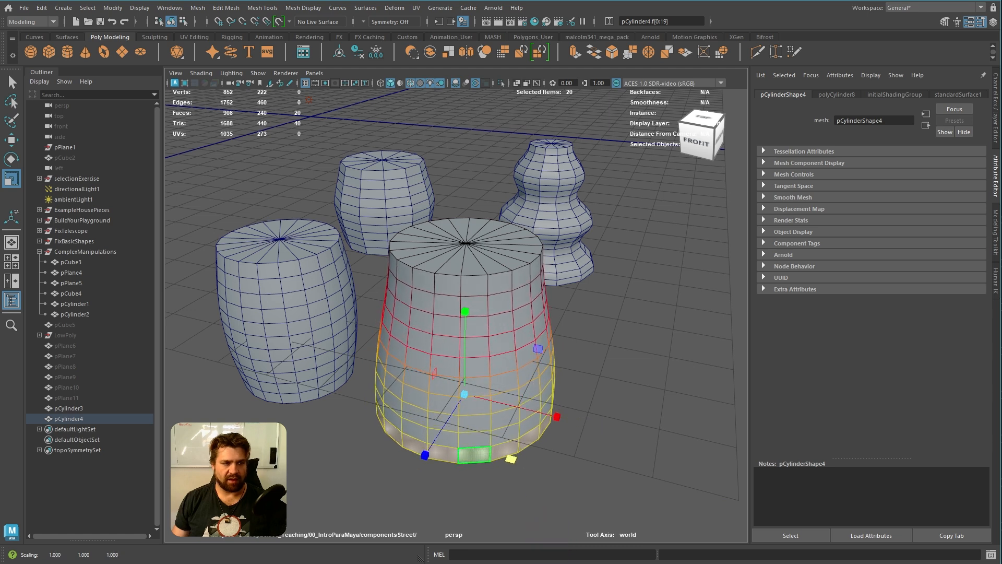
Apply the falloff curve preset with several diminishing bumps and widen the falloff radius over most of the cylinder
{"action": "left_click_drag", "start_coordinate": [0, 78], "coordinate": [316, 48]}
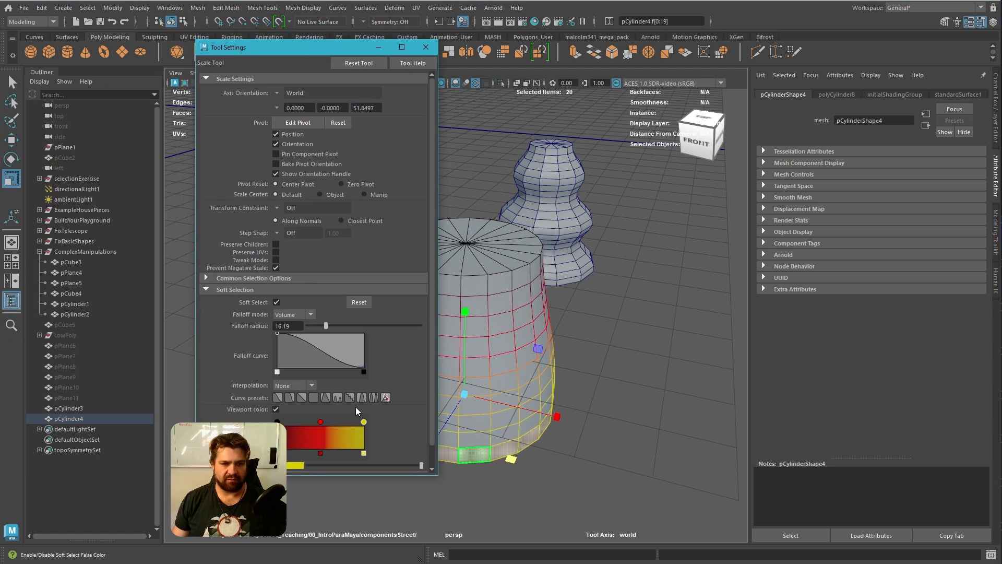
{"action": "left_click", "coordinate": [338, 398]}
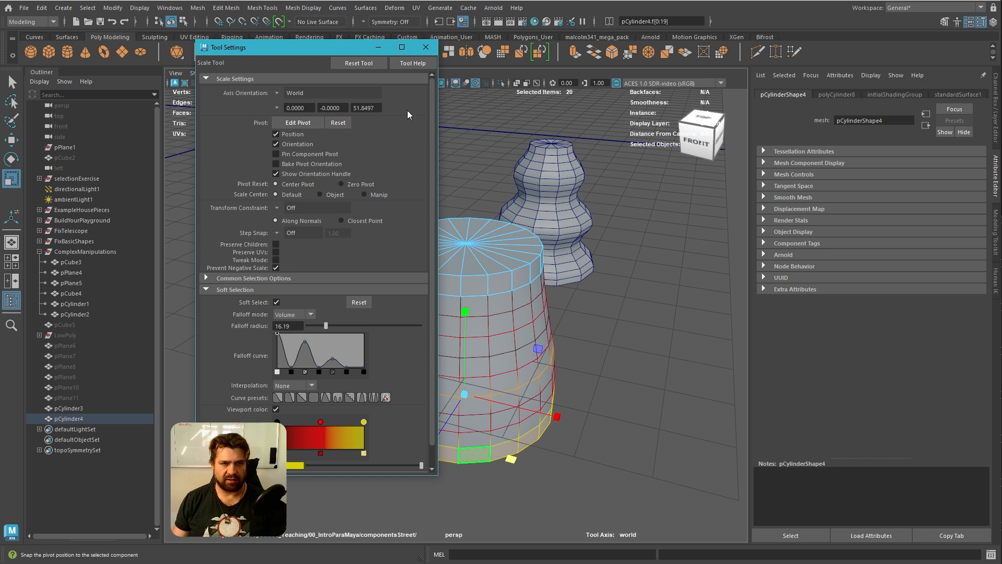
{"action": "left_click_drag", "start_coordinate": [324, 58], "coordinate": [1, 88]}
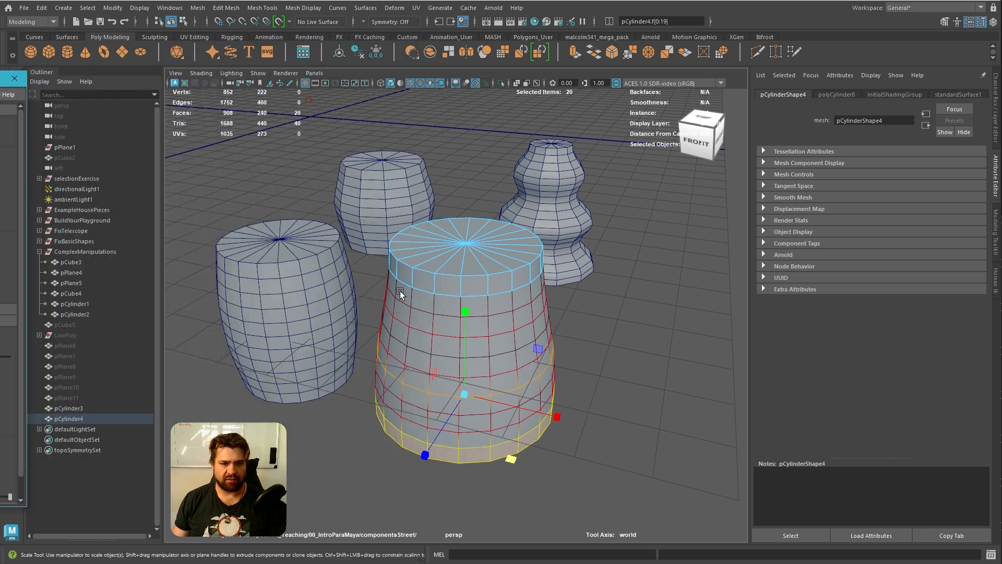
{"action": "key", "text": "b"}
{"action": "left_click_drag", "start_coordinate": [525, 467], "coordinate": [729, 486]}
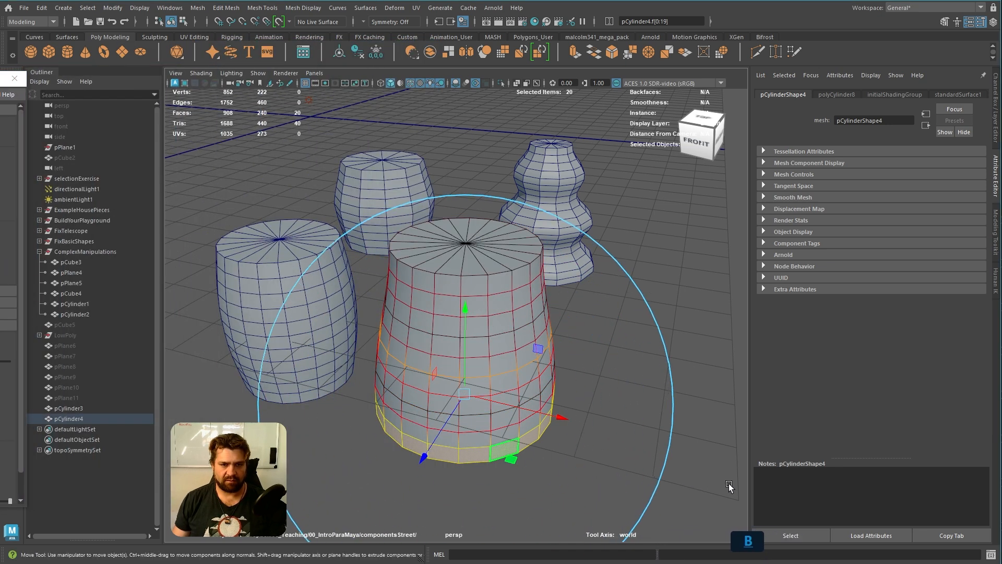
Scale the base face ring outward in X and Z by about 1.46 to form stacked bulges
{"action": "left_click_drag", "start_coordinate": [511, 457], "coordinate": [528, 473]}
{"action": "key", "text": "ctrl+z"}
{"action": "key", "text": "e"}
{"action": "key", "text": "r"}
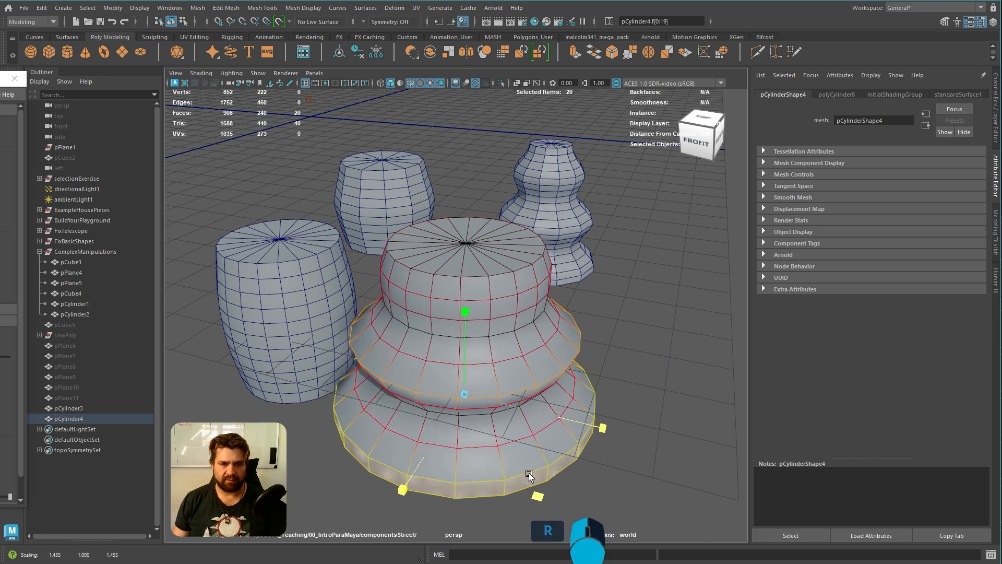
Return to object selection and narrow the whole bulged cylinder horizontally
{"action": "right_click_drag", "start_coordinate": [516, 292], "coordinate": [601, 383]}
{"action": "key", "text": "r"}
{"action": "left_click_drag", "start_coordinate": [509, 382], "coordinate": [543, 387]}
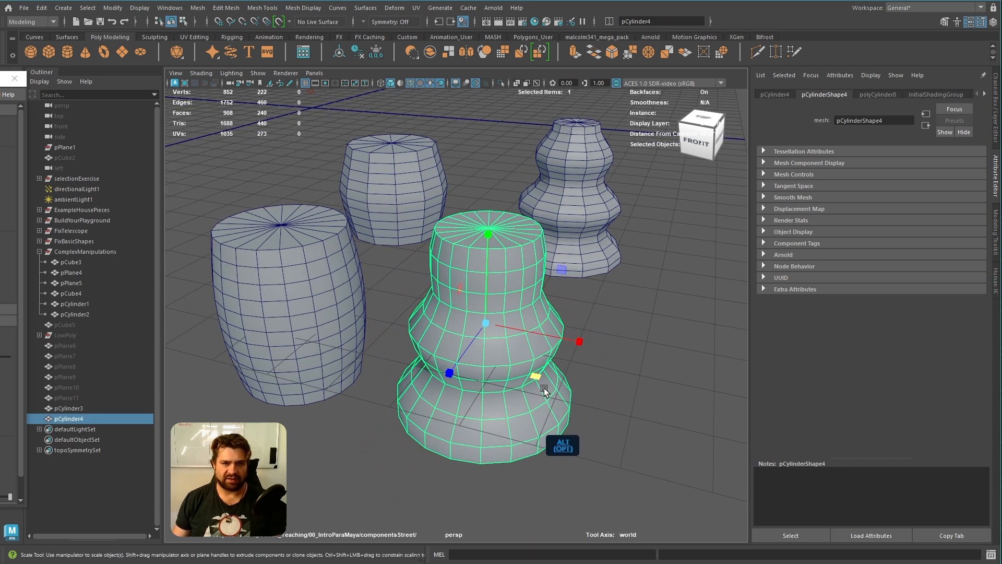
Select all four rounded cylinder shapes, both examples and both copies, together
{"action": "left_click_drag", "start_coordinate": [645, 370], "coordinate": [627, 384], "text": "alt"}
{"action": "right_click_drag", "start_coordinate": [627, 384], "coordinate": [559, 357], "text": "alt"}
{"action": "middle_click_drag", "start_coordinate": [558, 357], "coordinate": [565, 400], "text": "alt"}
{"action": "right_click_drag", "start_coordinate": [566, 400], "coordinate": [618, 405], "text": "alt"}
{"action": "middle_click_drag", "start_coordinate": [619, 406], "coordinate": [606, 389], "text": "alt"}
{"action": "right_click_drag", "start_coordinate": [606, 389], "coordinate": [599, 380], "text": "alt"}
{"action": "left_click", "coordinate": [602, 377]}
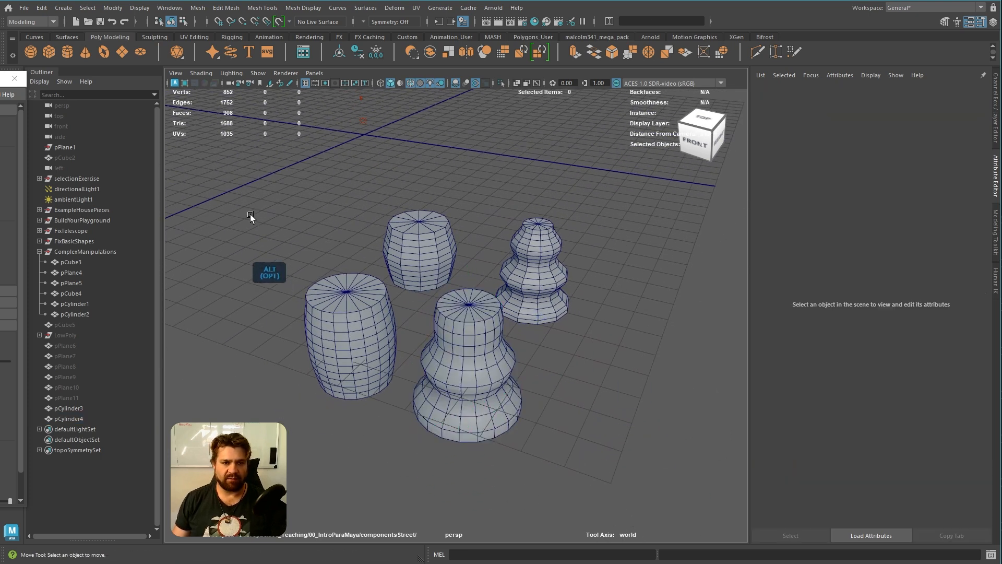
{"action": "left_click_drag", "start_coordinate": [249, 214], "coordinate": [615, 505]}
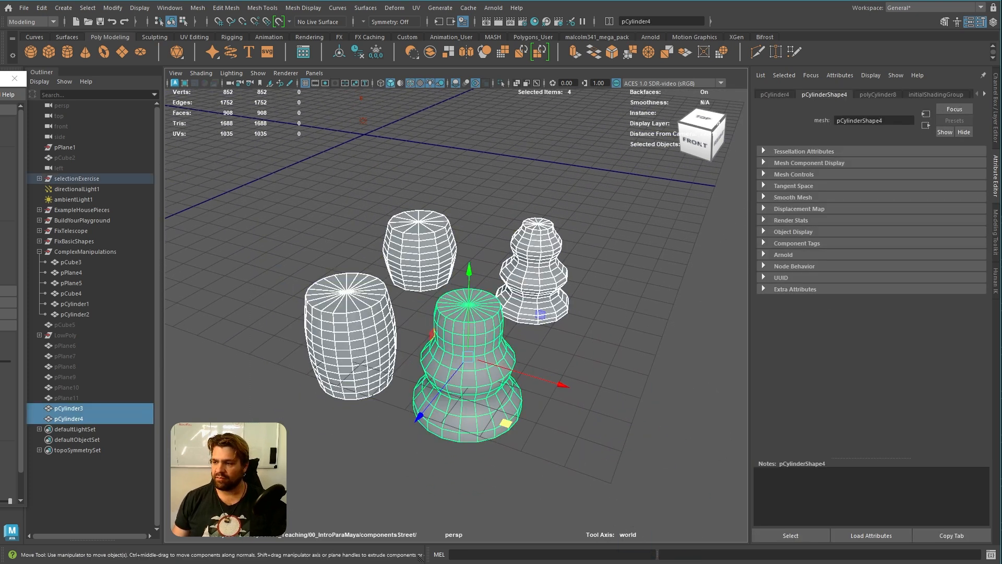